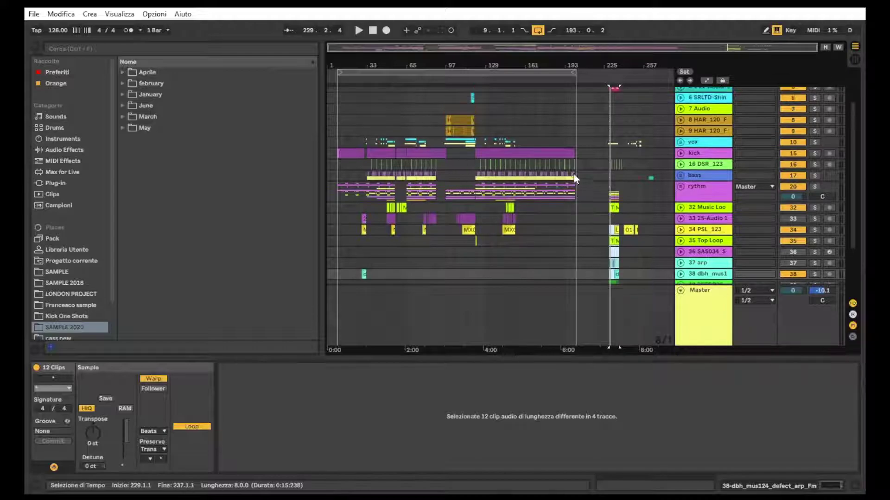
Select the time range from bar 225 to bar 253 across tracks 16 to 36 and hide the clip detail view.
left_click_drag(638, 64, 637, 83)
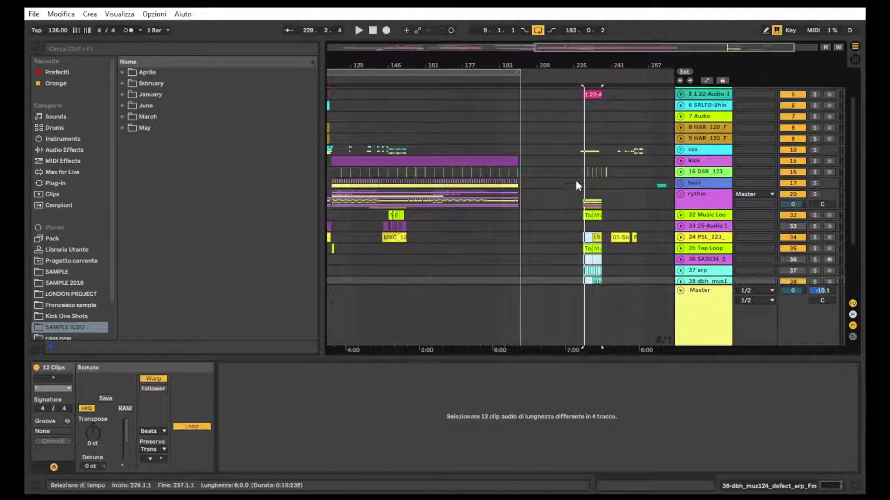
left_click_drag(575, 171, 640, 261)
left_click_drag(621, 61, 489, 65)
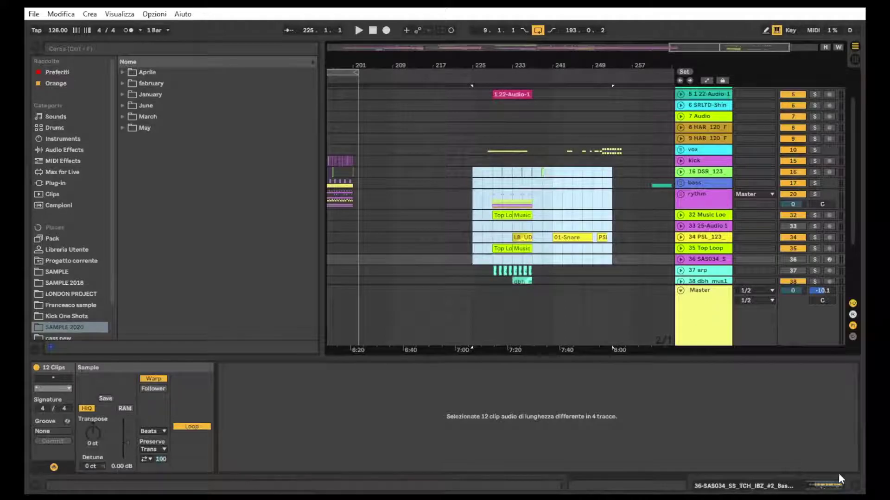
left_click(847, 486)
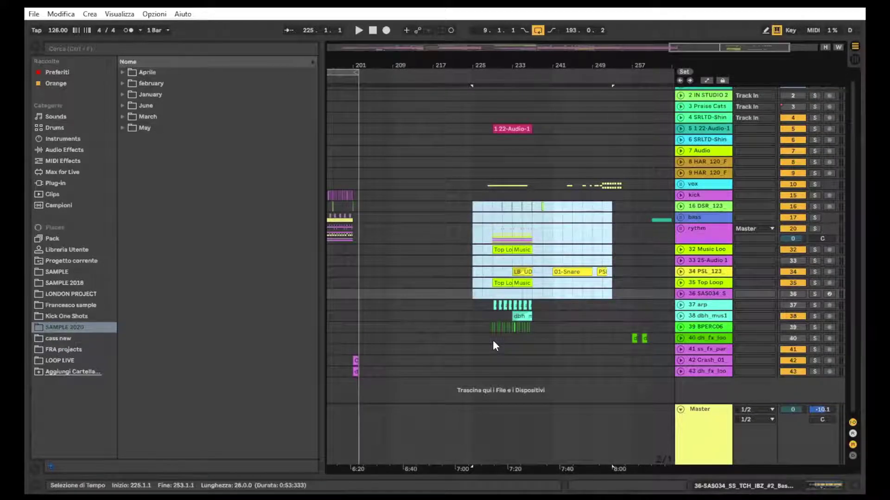
Examine the spare clips at bars 229 to 237, selecting that range on tracks 40 and 41, and on tracks 36 to 38.
left_click_drag(493, 339, 531, 346)
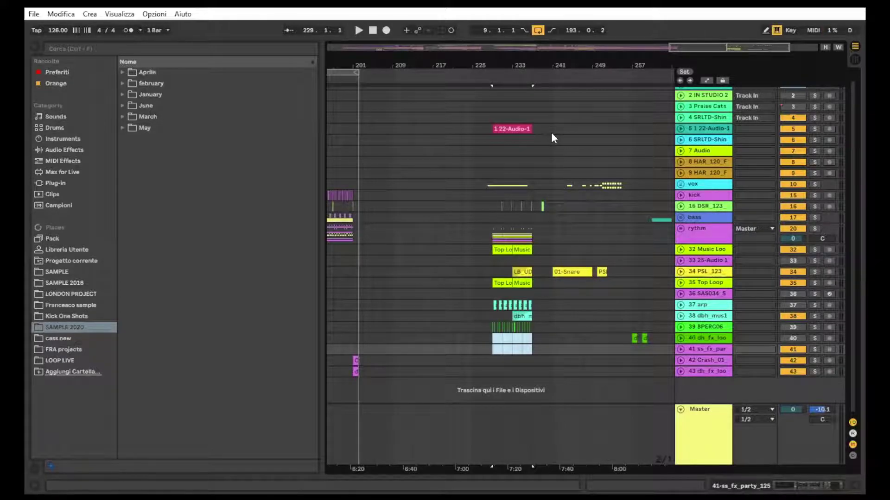
scroll(551, 134, "up", 1)
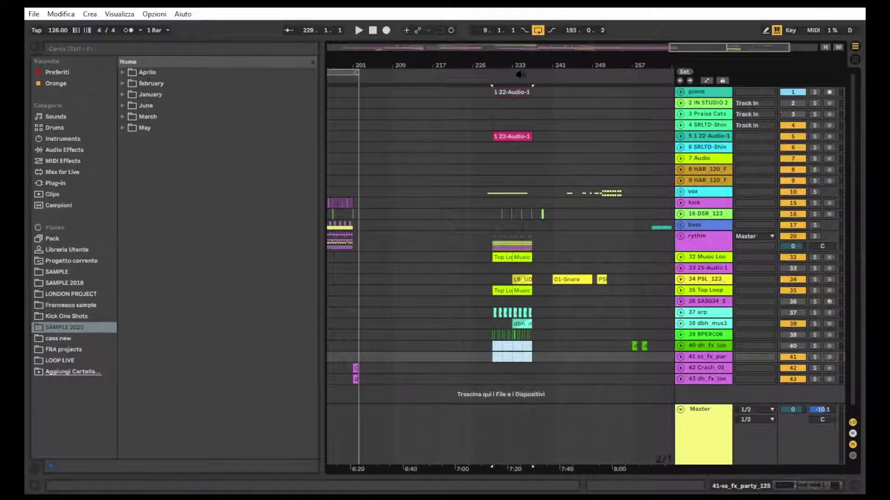
left_click_drag(519, 75, 521, 131)
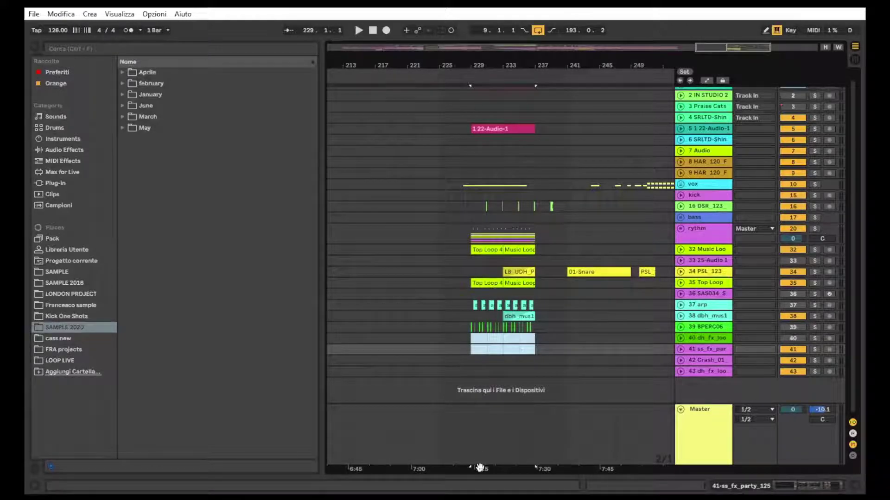
left_click_drag(491, 65, 508, 46)
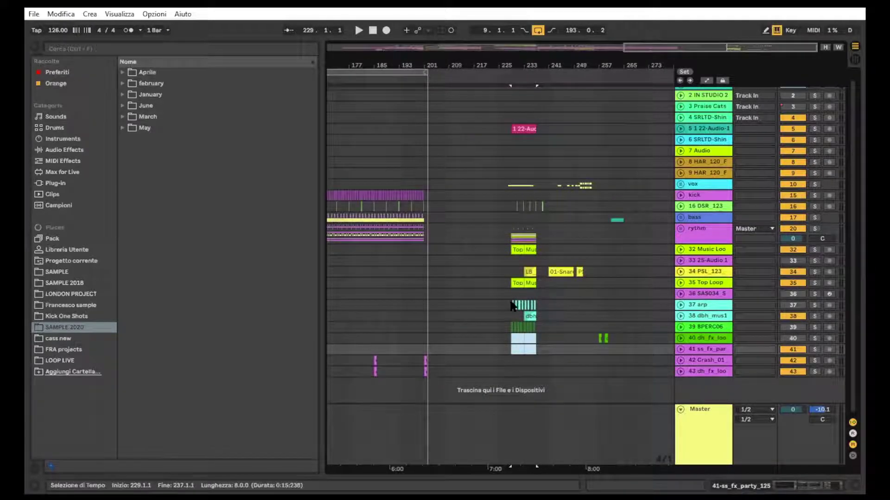
left_click_drag(511, 299, 540, 321)
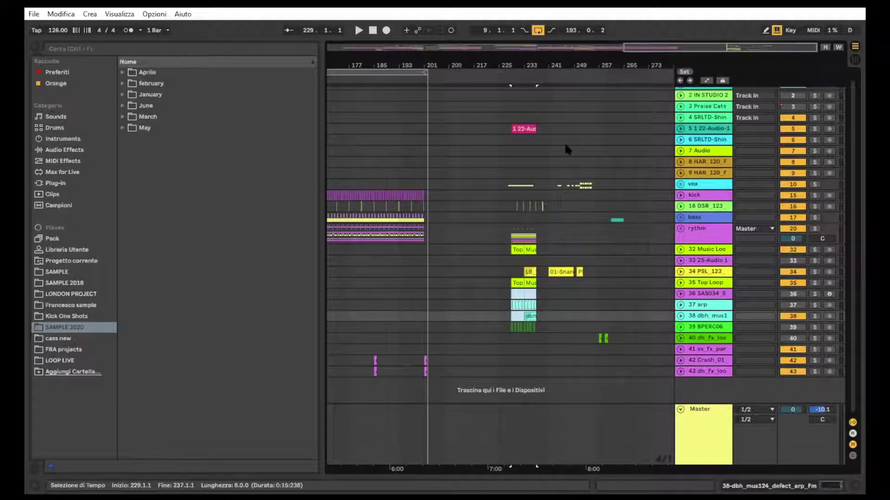
left_click_drag(545, 66, 617, 55)
double_click(618, 57)
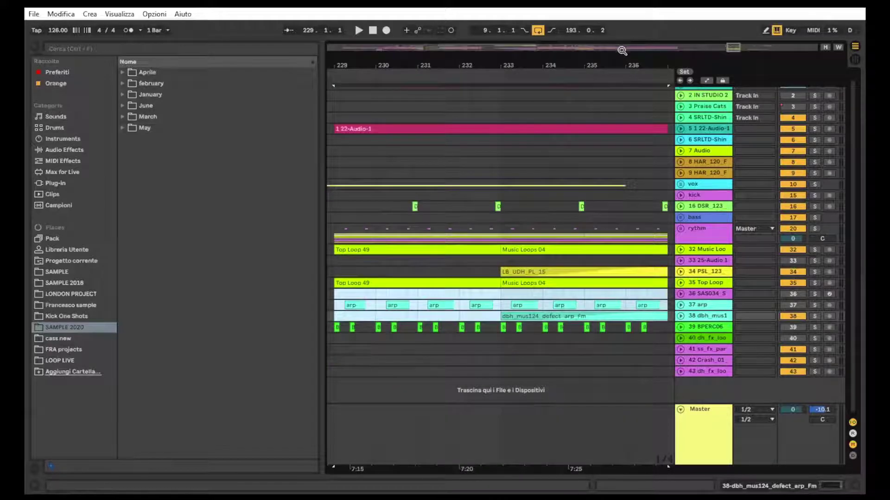
left_click_drag(500, 70, 500, 35)
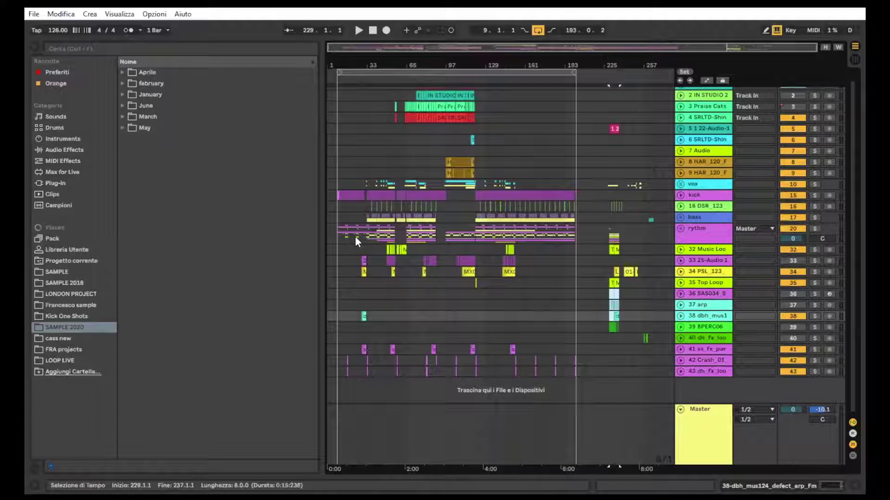
Examine the whole arrangement from bar 1 to bar 193 across all tracks.
scroll(533, 158, "up", 1)
scroll(483, 197, "up", 1)
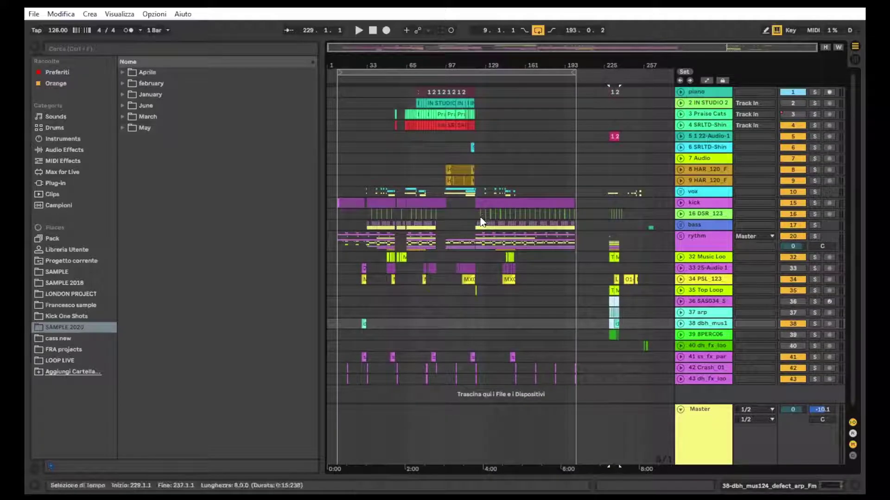
scroll(621, 307, "down", 2)
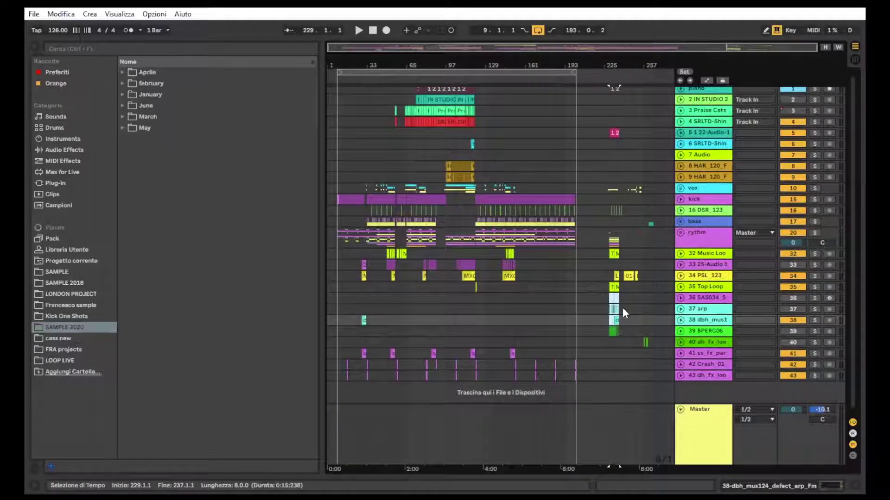
scroll(618, 346, "down", 1)
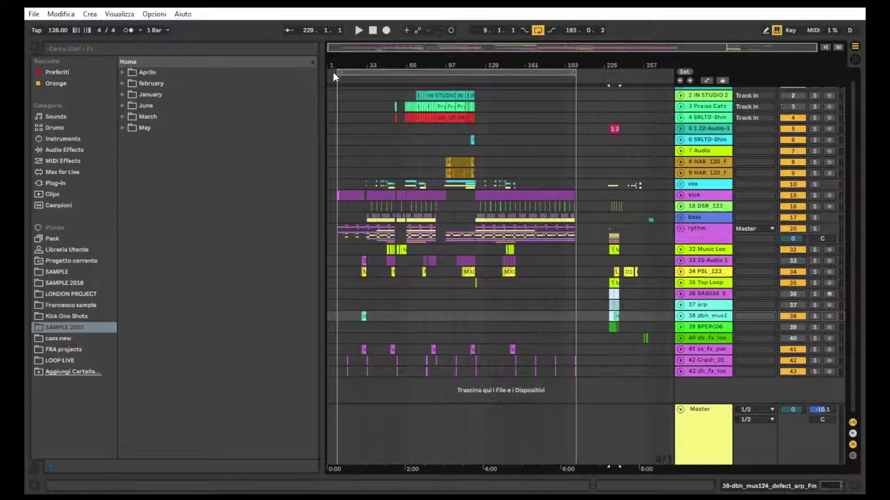
left_click_drag(335, 64, 343, 83)
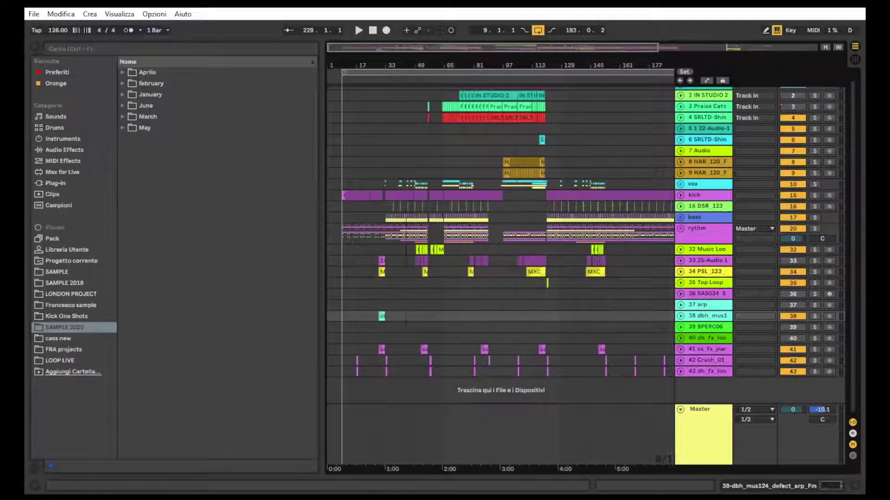
scroll(700, 212, "up", 2)
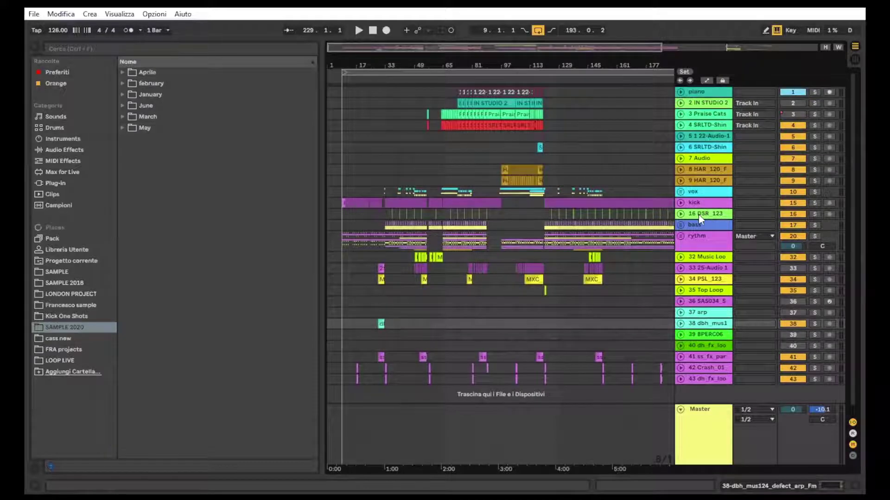
left_click_drag(364, 65, 365, 45)
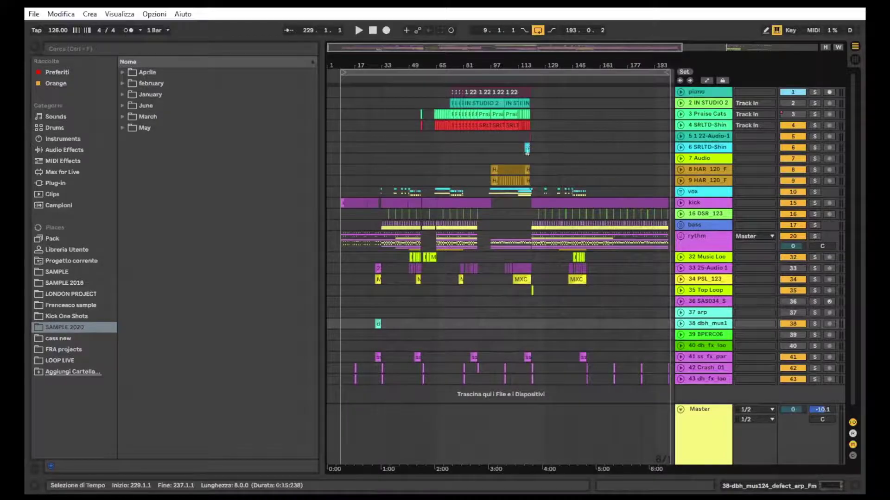
Highlight the kick track and the rythm group in turn, finishing on the kick track.
left_click(706, 204)
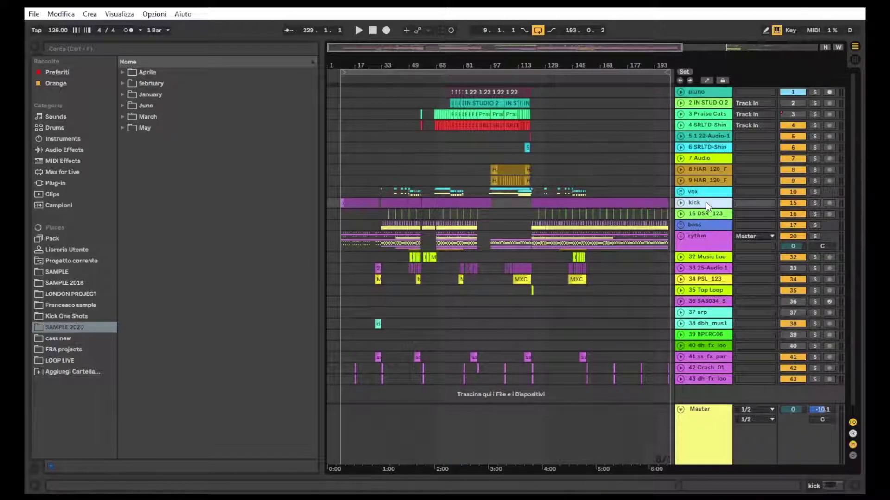
left_click(708, 239)
scroll(708, 239, "down", 1)
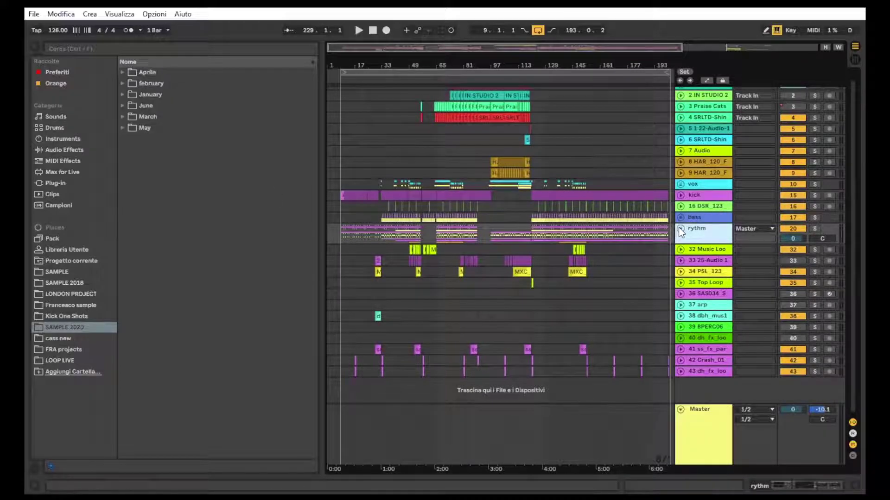
left_click(687, 194)
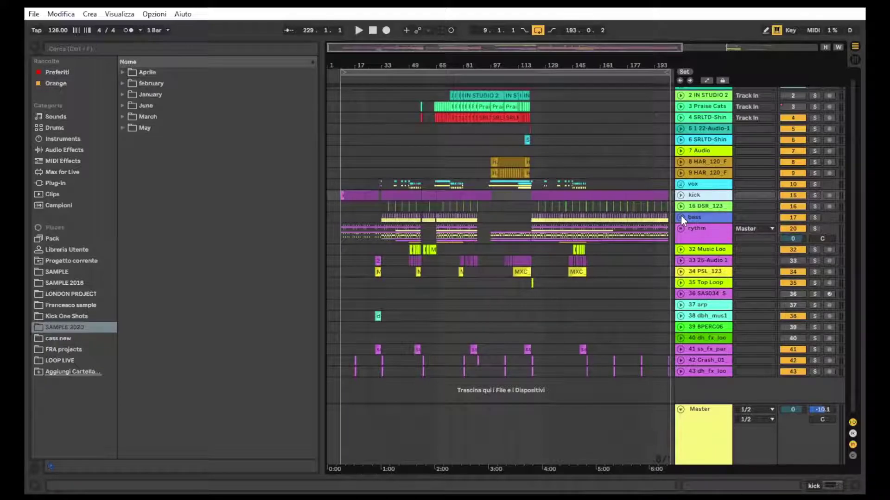
Unfold the bass group to show its two bass tracks across the full arrangement.
left_click(680, 217)
left_click_drag(373, 65, 373, 181)
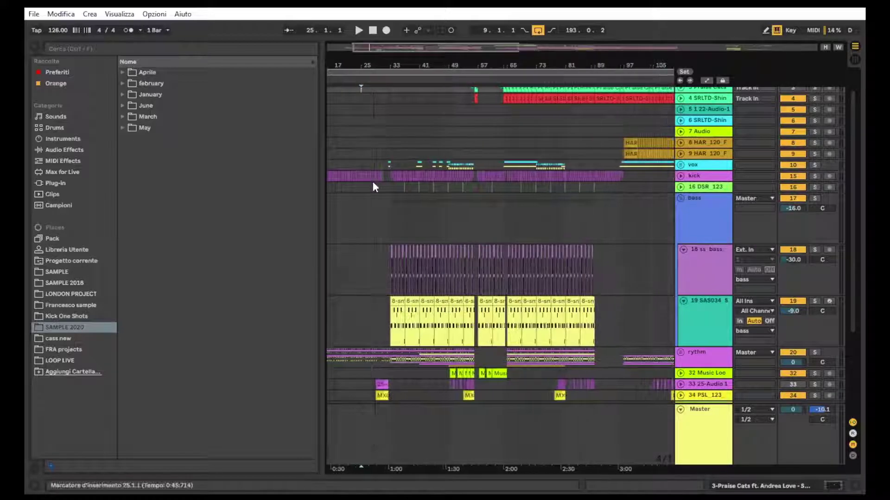
left_click_drag(417, 67, 384, 23)
scroll(469, 182, "down", 1)
scroll(500, 195, "down", 3)
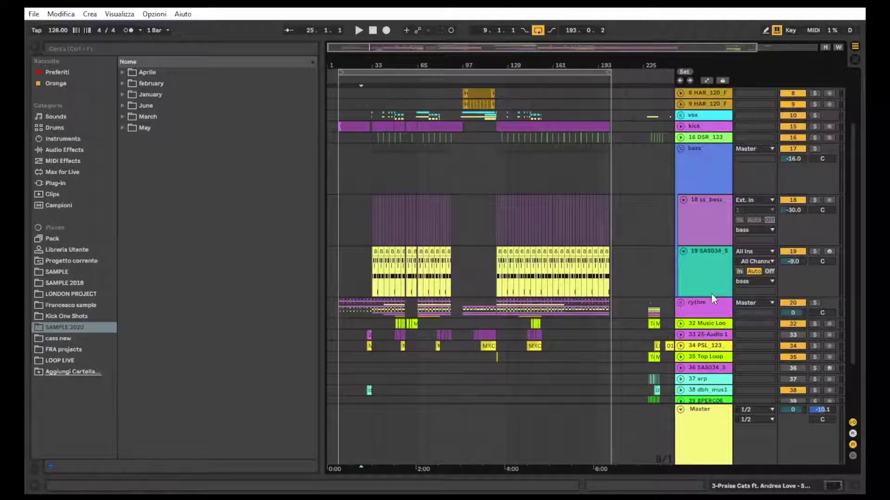
Unfold the rythm group and look through its clap, hihat and drum loop tracks down to track 31.
left_click(680, 302)
scroll(716, 280, "down", 4)
scroll(715, 298, "down", 5)
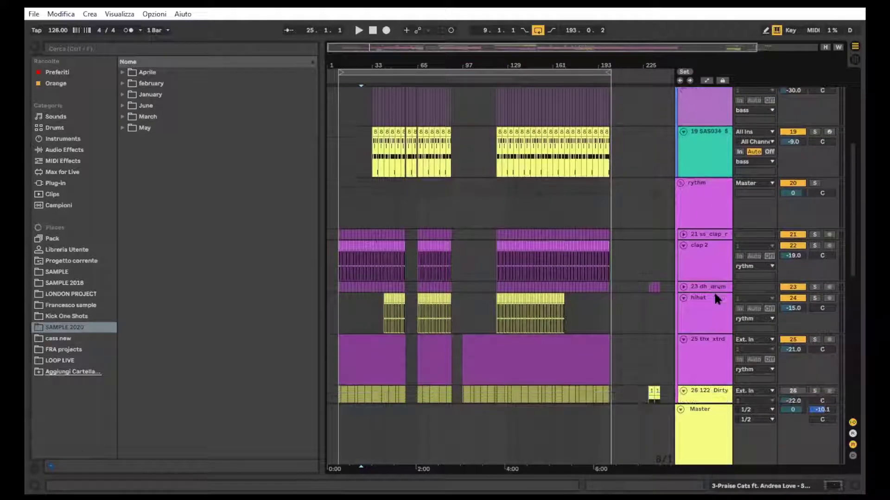
scroll(712, 278, "down", 1)
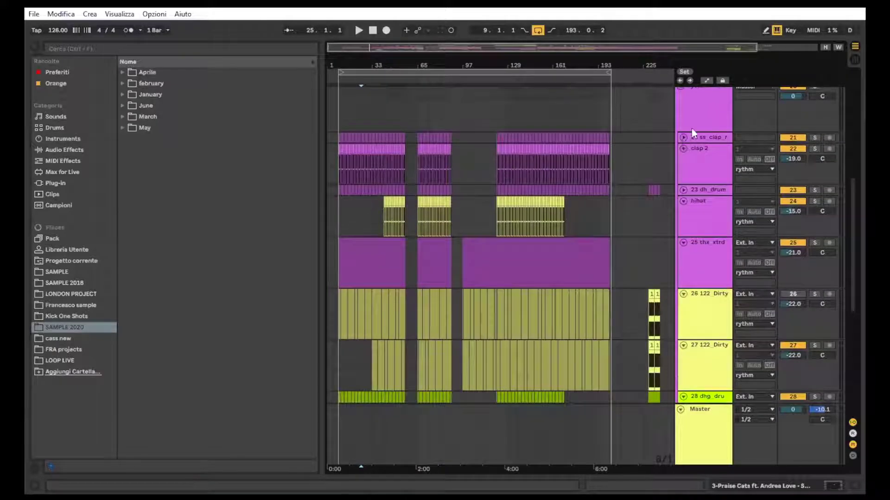
scroll(684, 201, "down", 4)
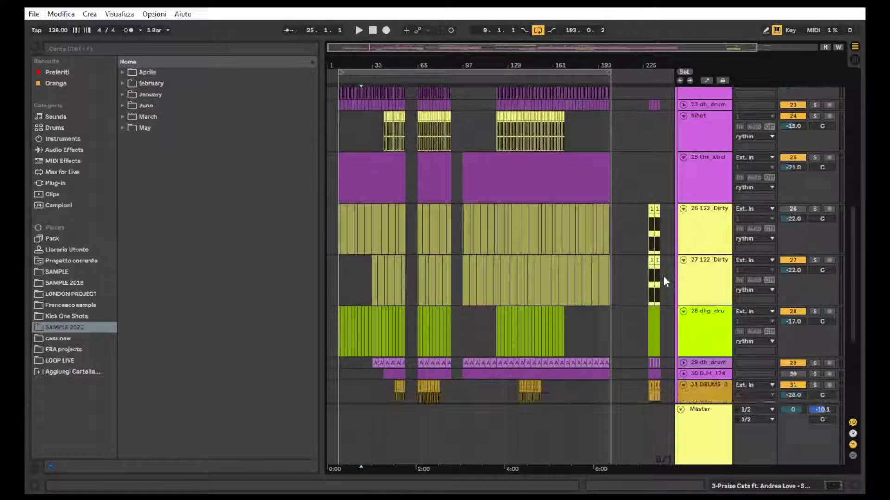
Unfold the vox group to show vocal tracks 11 to 14.
scroll(663, 280, "up", 9)
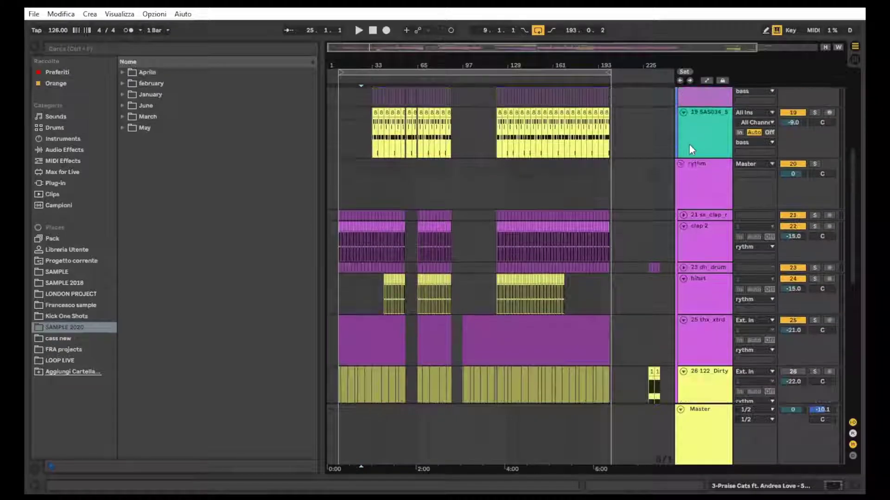
scroll(690, 145, "up", 6)
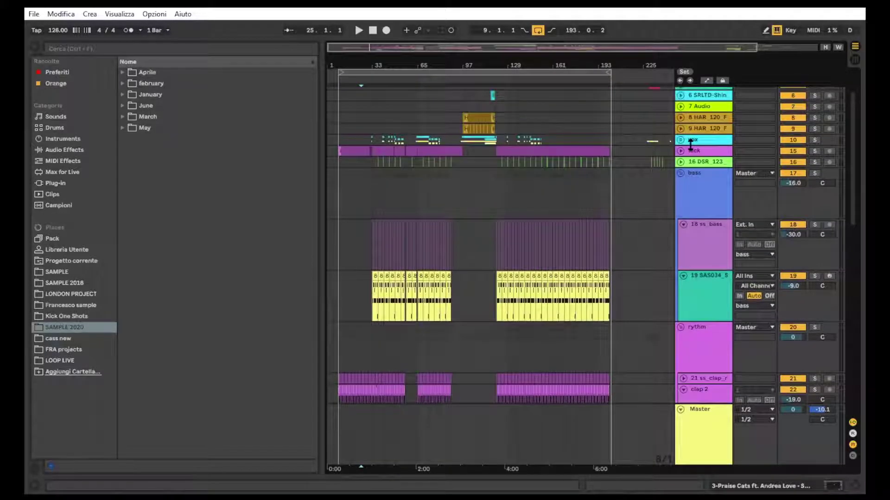
left_click(709, 140)
left_click(680, 140)
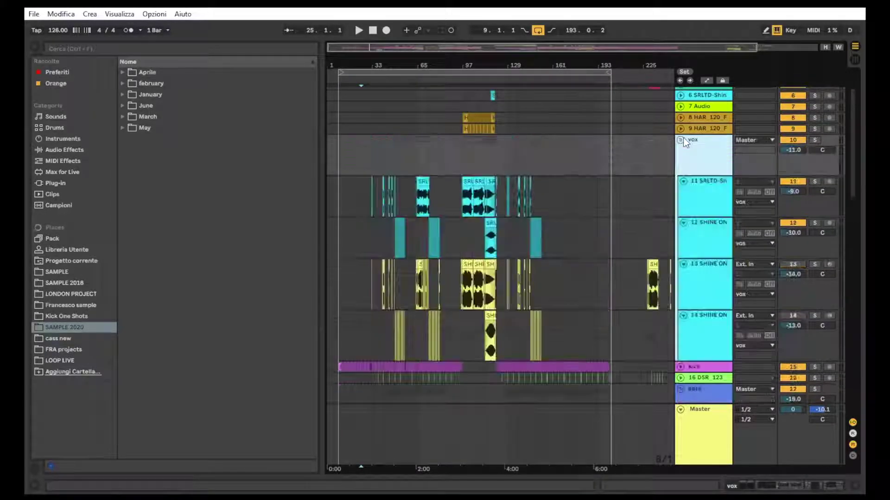
Select bars 29 to 153 on vocal tracks 11 and 12 in the vox group.
scroll(620, 226, "down", 1)
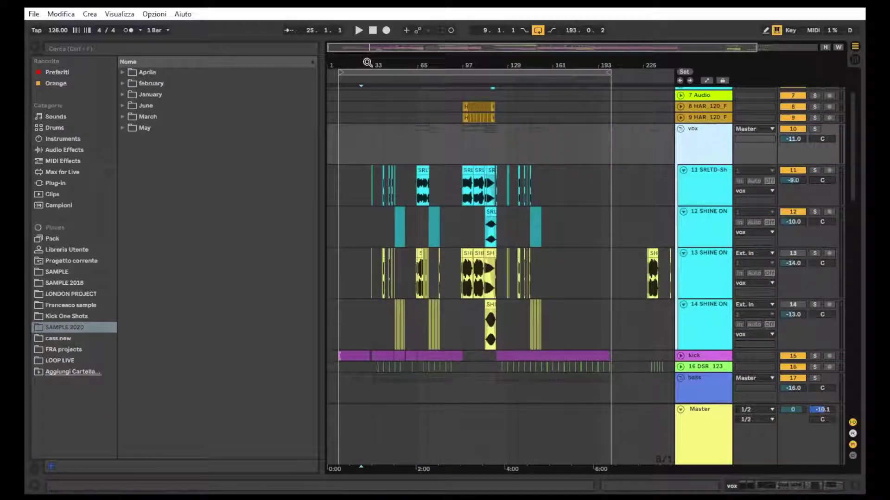
left_click_drag(368, 64, 374, 95)
scroll(374, 99, "up", 1)
scroll(536, 242, "up", 1)
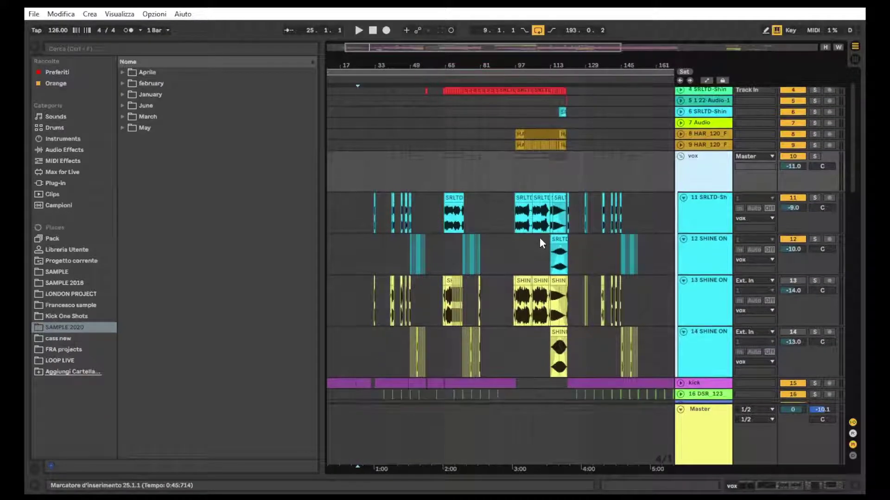
left_click_drag(365, 198, 647, 241)
left_click_drag(366, 210, 640, 254)
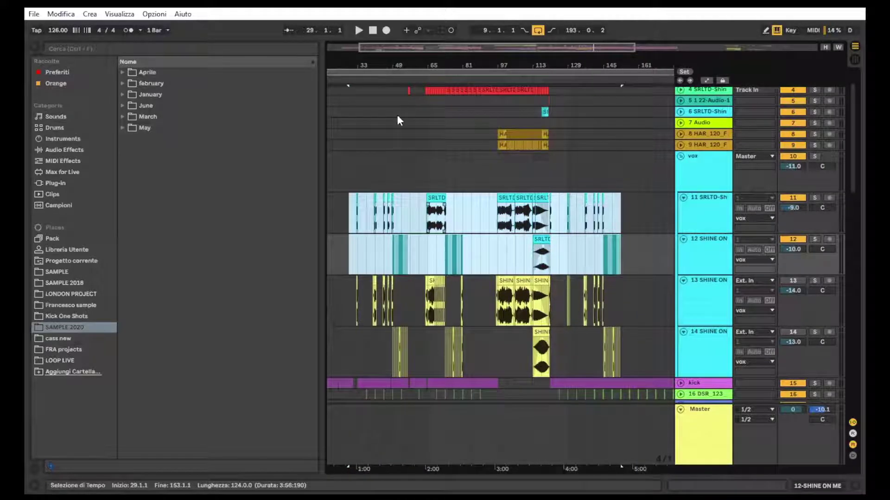
left_click(621, 301)
mouse_move(464, 336)
left_mouse_down()
mouse_move(380, 343)
mouse_move(476, 343)
left_mouse_up()
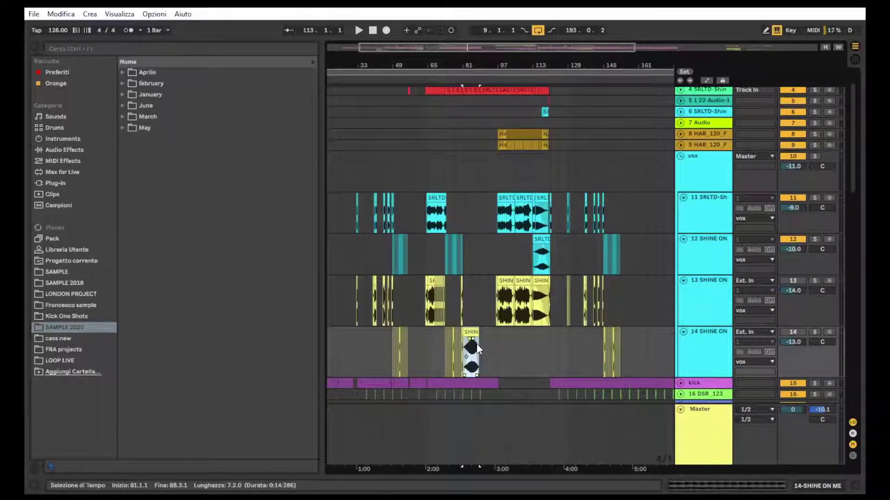
key("ctrl+z")
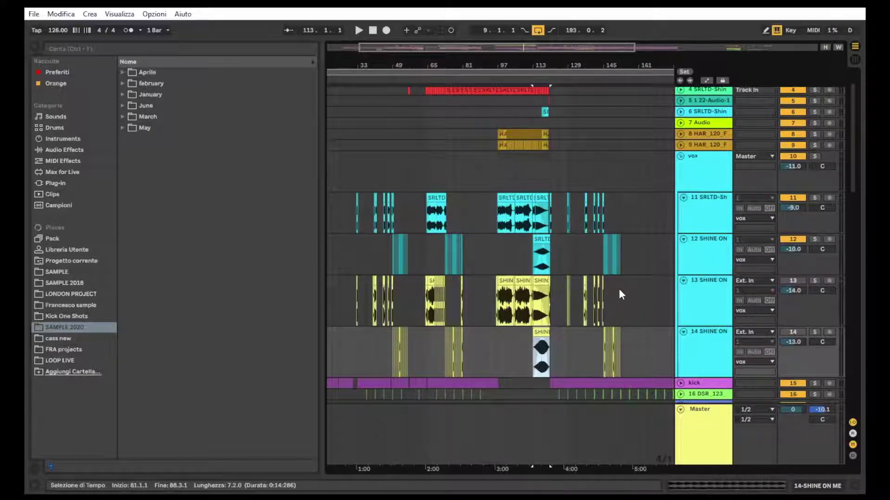
Select bars 29 to 153 on vocal tracks 13 and 14, and activate and solo track 13.
left_click_drag(620, 290, 351, 355)
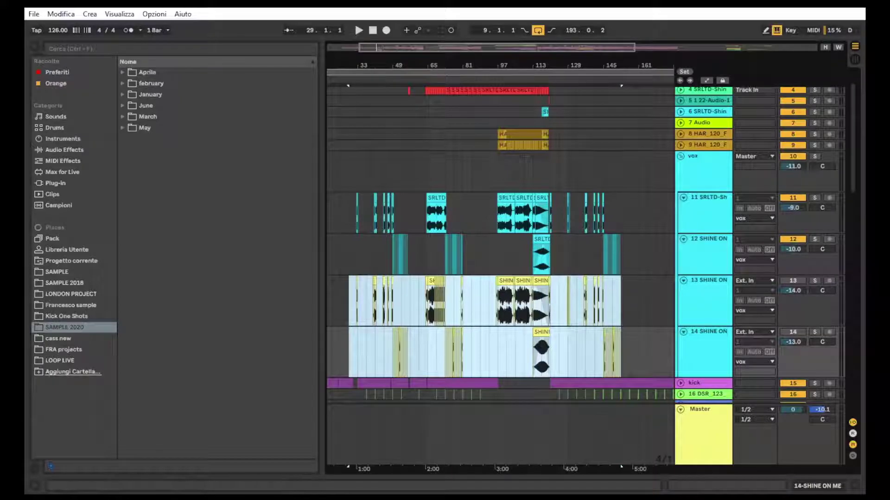
left_click(793, 281)
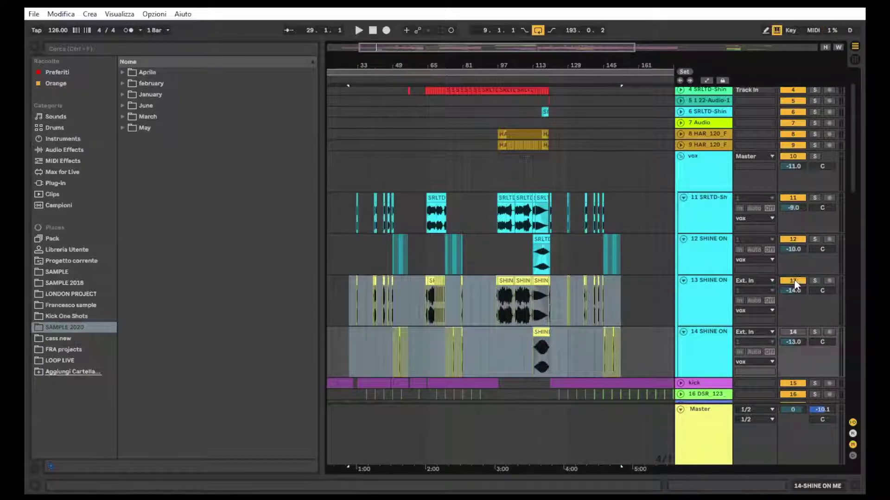
left_click(814, 281)
Play the soloed vocal of track 13 from the break around bar 97.
left_click_drag(488, 53, 502, 92)
scroll(496, 143, "down", 1)
left_click_drag(507, 103, 551, 59)
left_click_drag(480, 91, 468, 53)
scroll(425, 185, "down", 1)
left_click(462, 78)
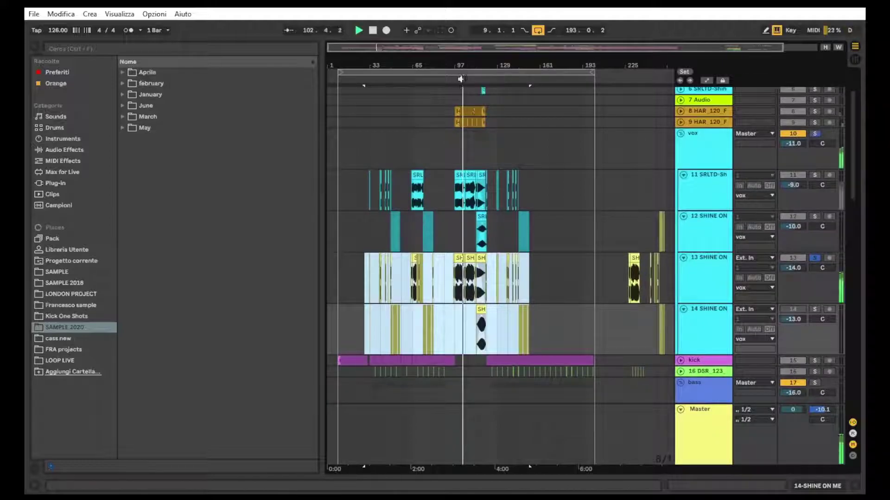
Listen to the soloed vocal while examining the break's vocal clips between bars 97 and 121, and stop playback.
scroll(458, 158, "down", 1)
left_click_drag(461, 66, 462, 69)
left_click_drag(441, 137, 443, 163)
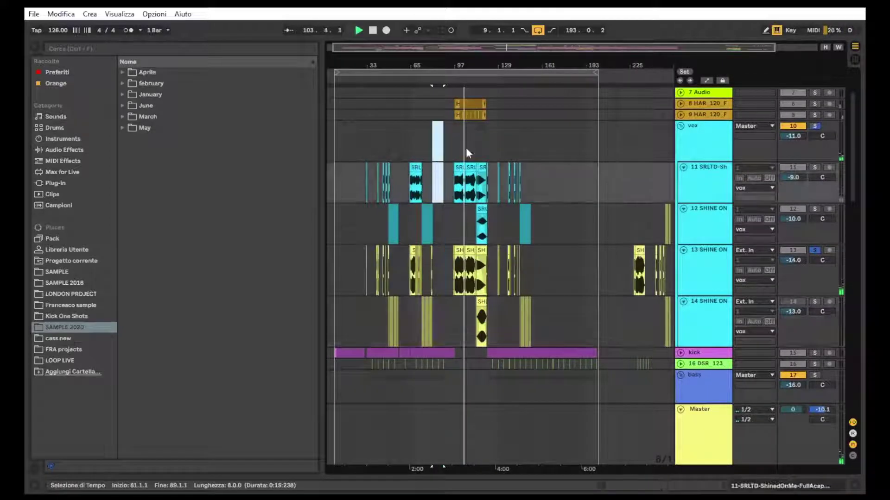
left_click_drag(466, 65, 488, 102)
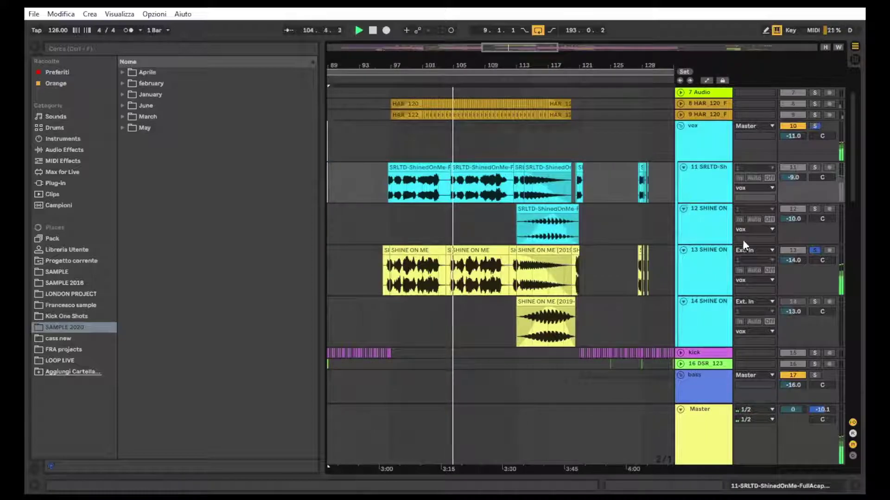
key("space")
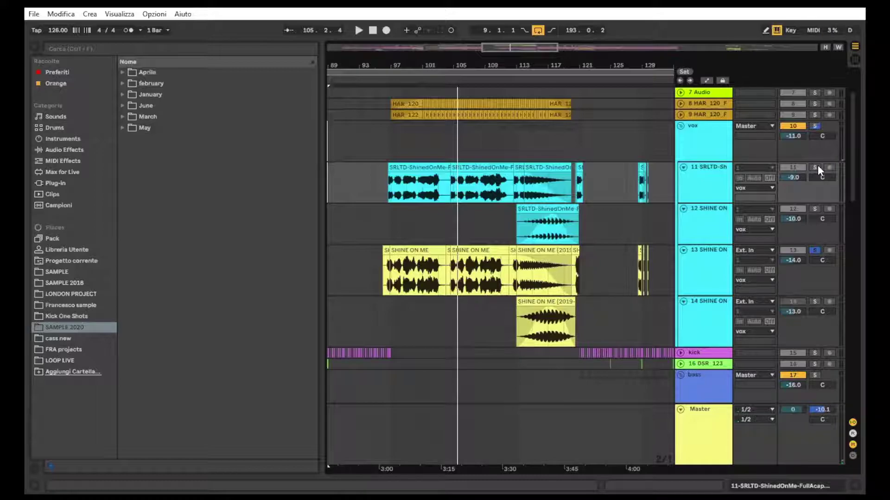
Audition the vocals from the track 11 clip at 104.3.3, alternating solo between tracks 11 and 13, and stop playback.
left_click(466, 166)
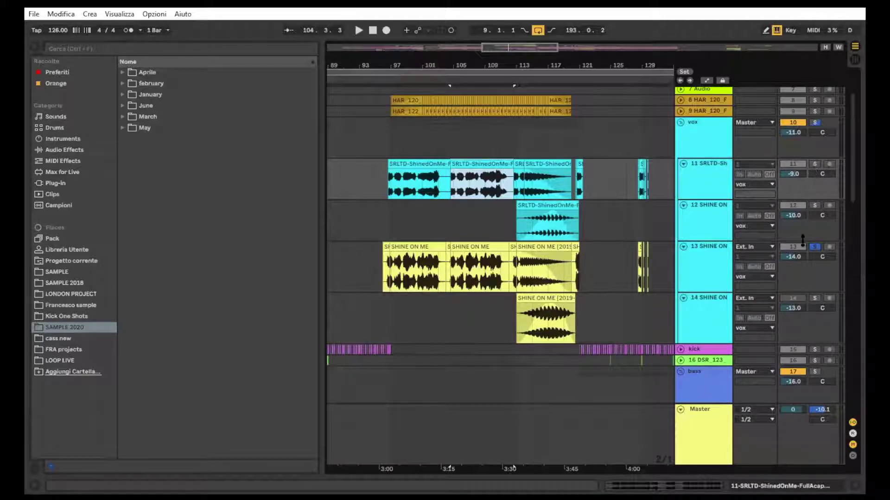
left_click(814, 164)
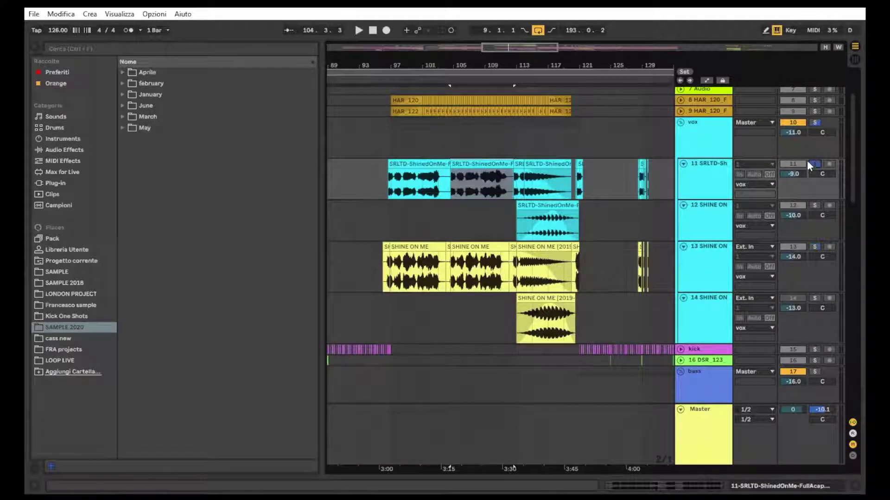
key("space")
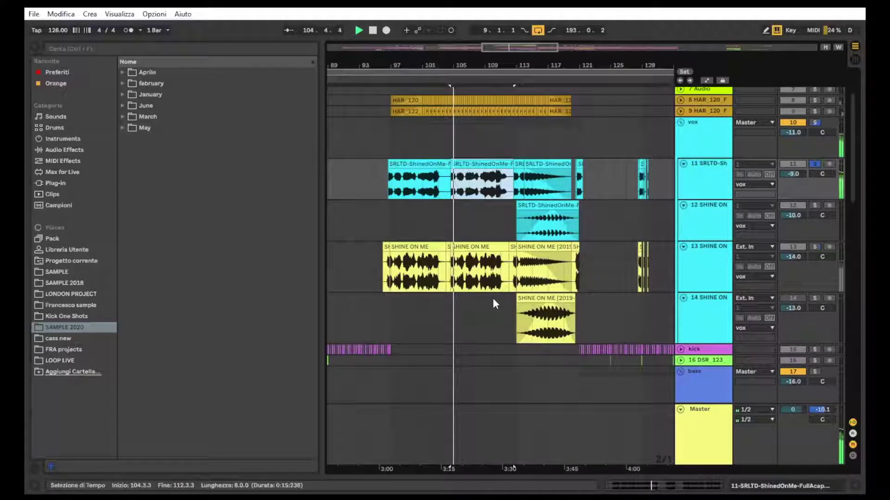
left_click(814, 246)
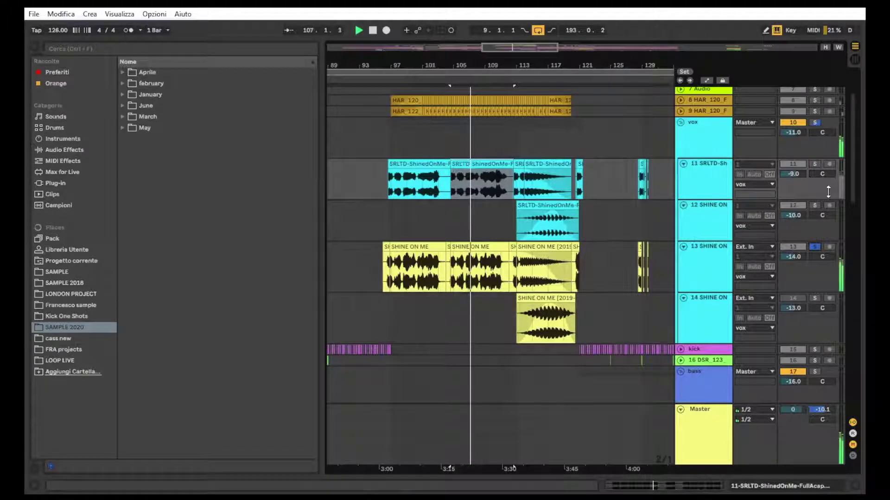
left_click(814, 163)
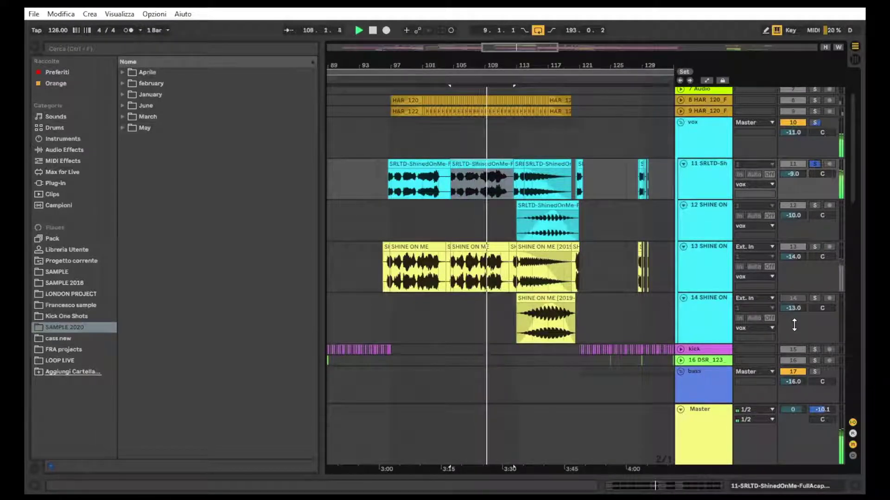
key("space")
Take vocal track 11 out of solo and select bars 25 to 169 on vocal tracks 13 and 14.
left_click_drag(513, 60, 513, 28)
left_click(814, 163)
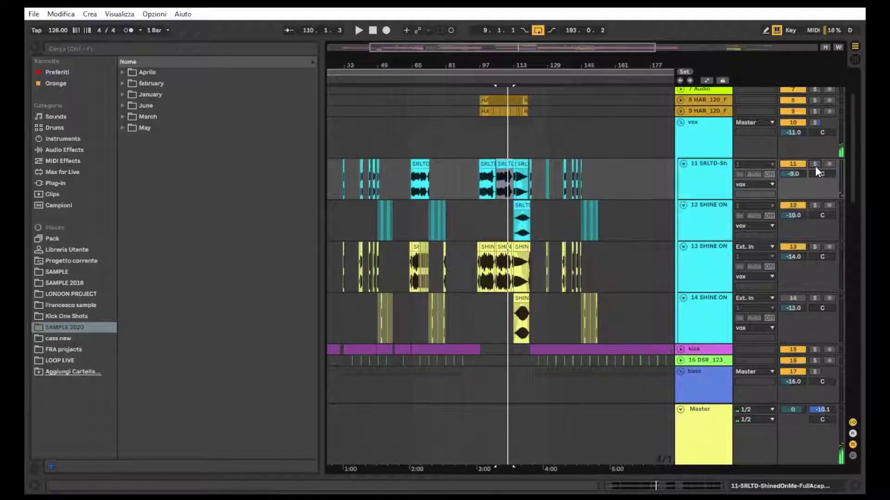
left_click_drag(330, 260, 629, 323)
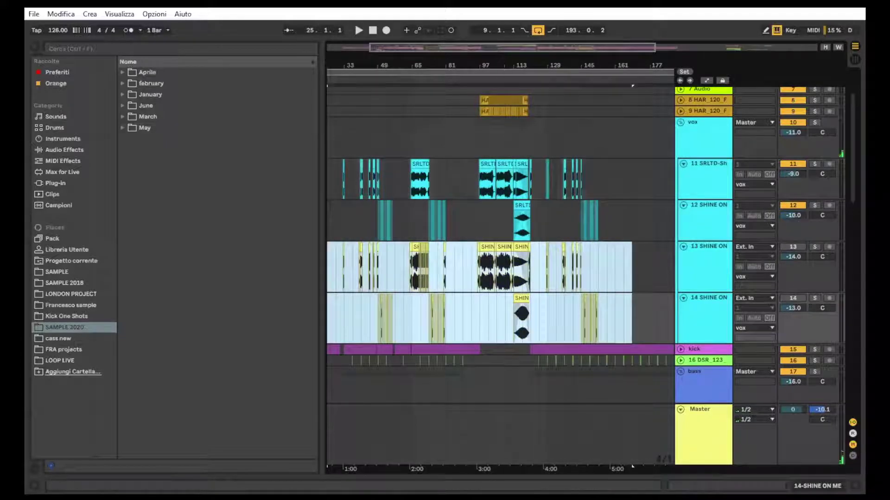
Unfold piano track 4, select its clip from bar 89 to 97, and play it soloed.
left_click_drag(512, 48, 512, 45)
scroll(635, 257, "up", 4)
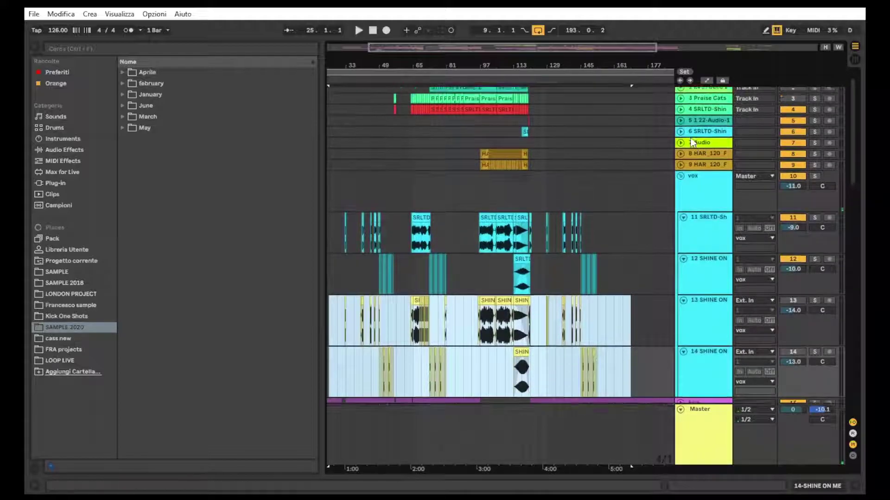
left_click(680, 113)
left_click_drag(447, 64, 448, 114)
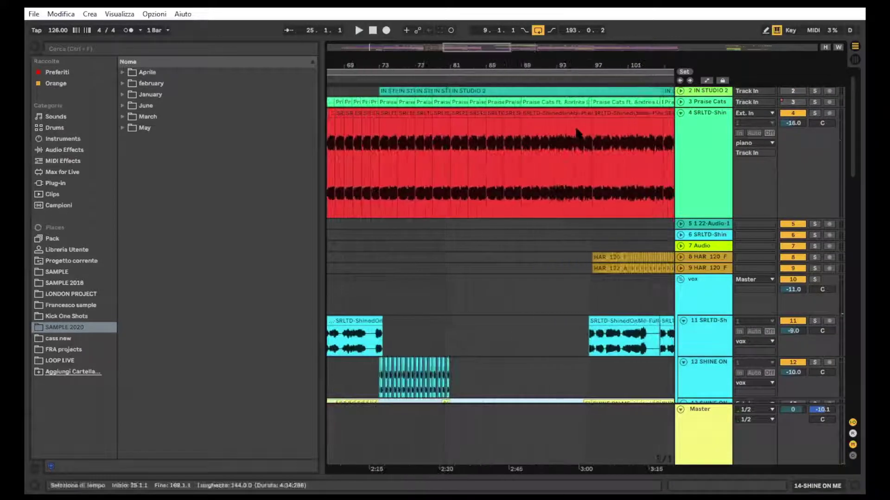
left_click(552, 121)
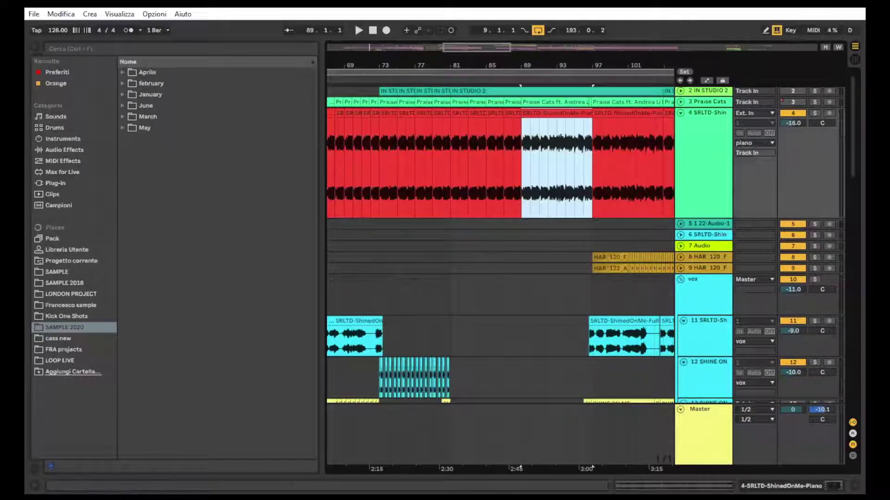
left_click(814, 113)
key("space")
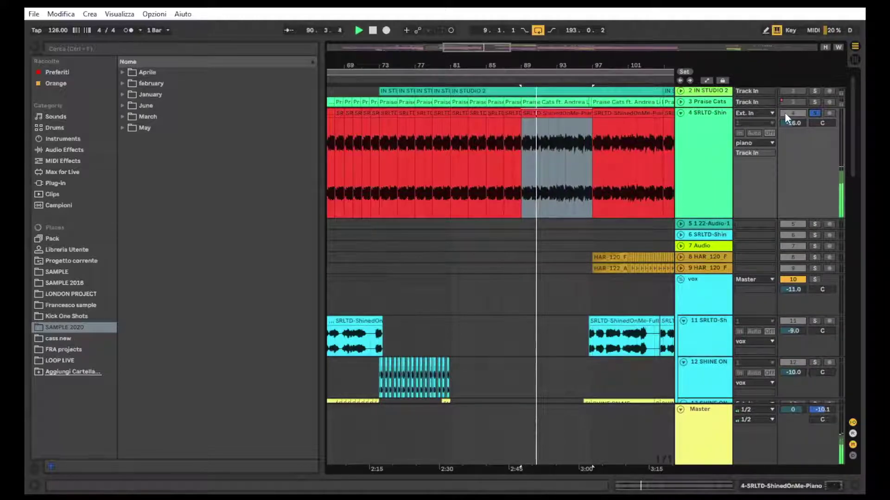
Solo and unfold track 3 Praise Cats, play it from bar 89 for comparison with the piano, and stop playback.
left_click(814, 102)
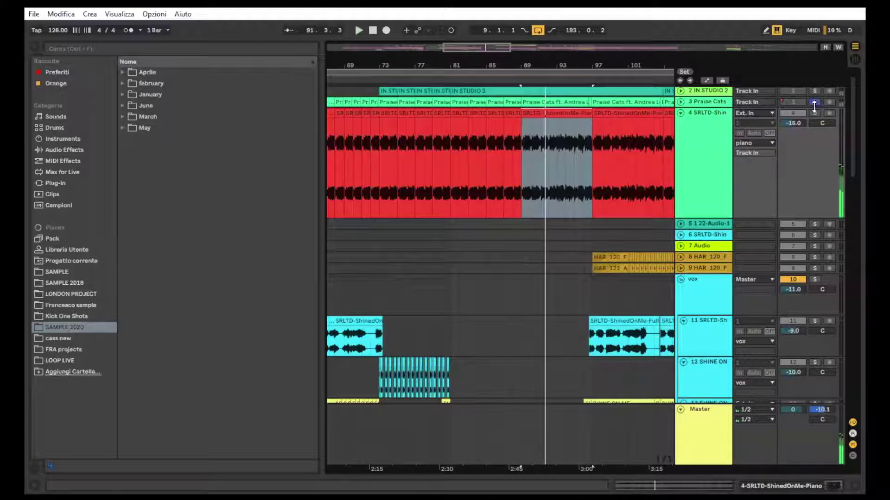
left_click(681, 101)
key("space")
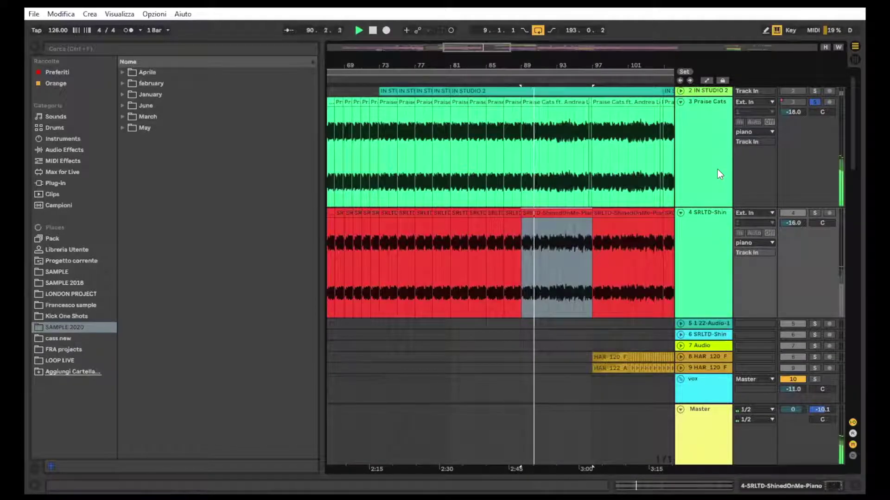
key("space")
Compare the waveforms of tracks 3 and 4 between bars 89 and 97 and select the Praise Cats clip there.
double_click(559, 63)
left_click_drag(513, 61, 497, 23)
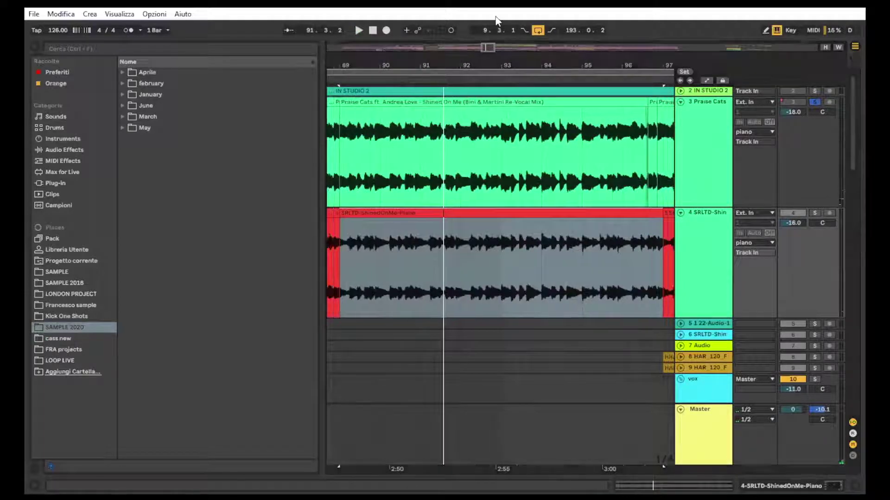
left_click(531, 346)
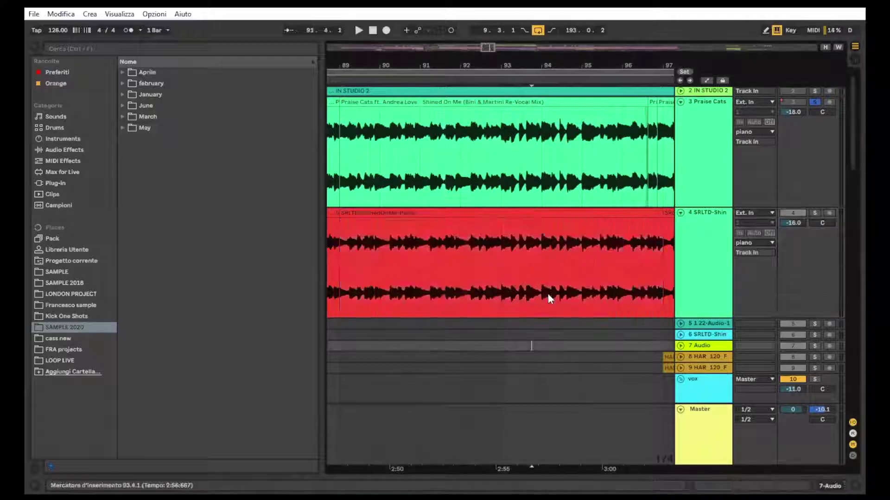
left_click(603, 101)
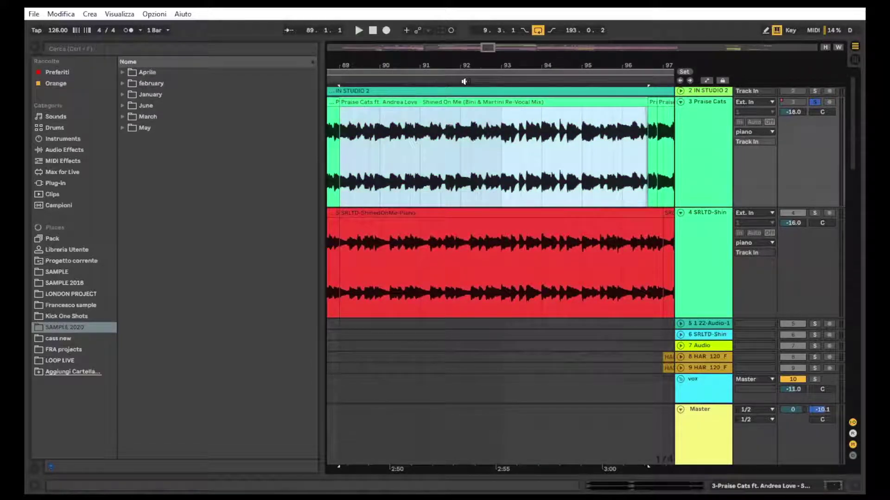
Place the insert marker at 92.4.1 on the Praise Cats track and narrow the browser to widen the arrangement.
scroll(566, 290, "down", 1)
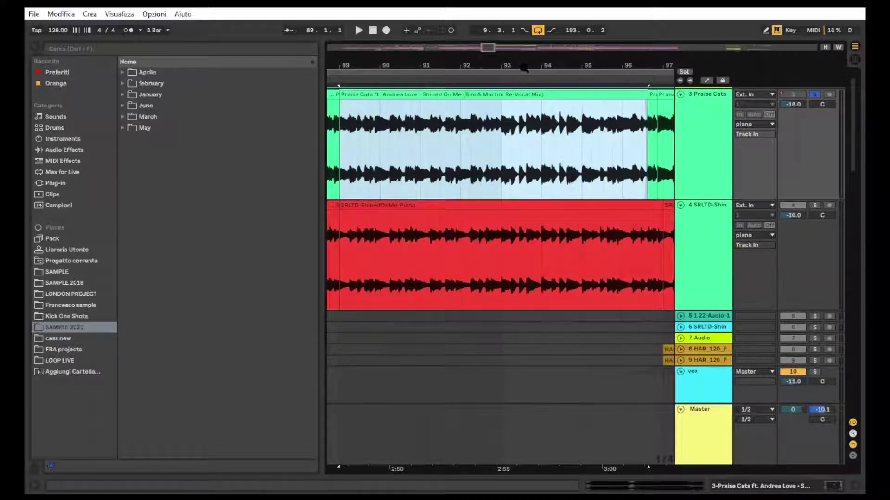
left_click_drag(524, 66, 503, 18)
left_click(497, 103)
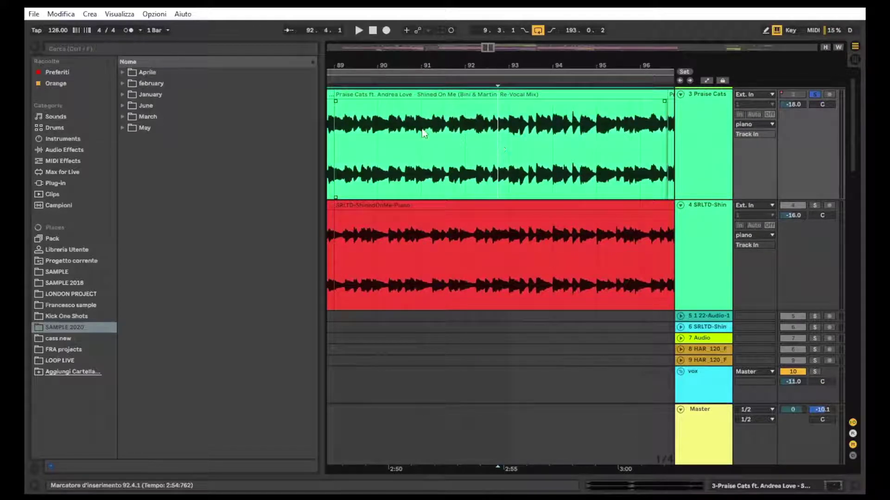
left_click_drag(319, 149, 204, 153)
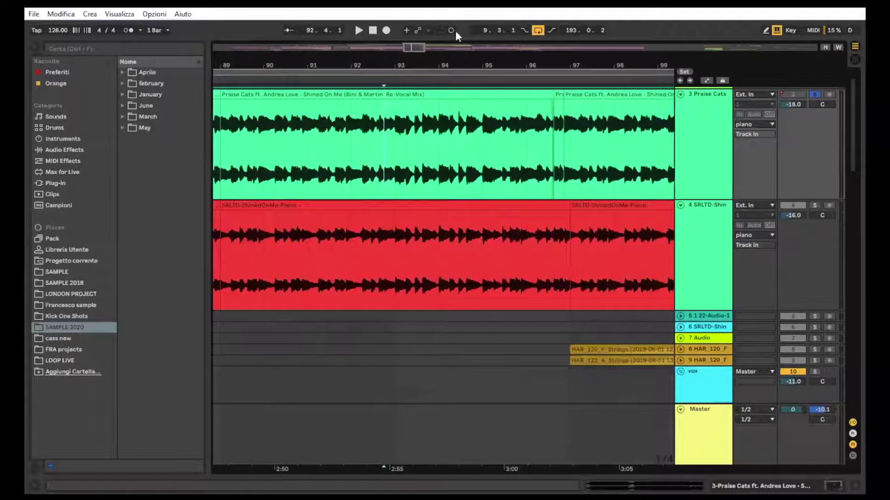
left_click_drag(443, 63, 427, 31)
Fold tracks 3 and 4 and the vox group.
scroll(635, 147, "up", 1)
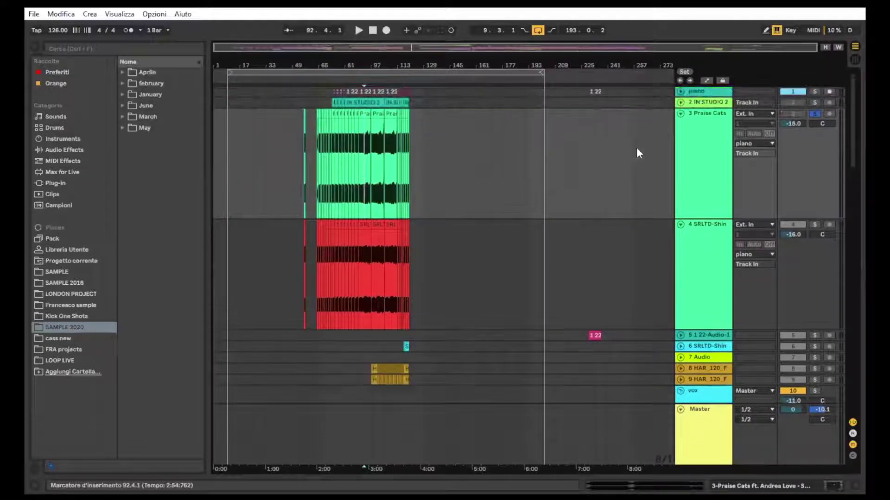
left_click(680, 114)
left_click(680, 124)
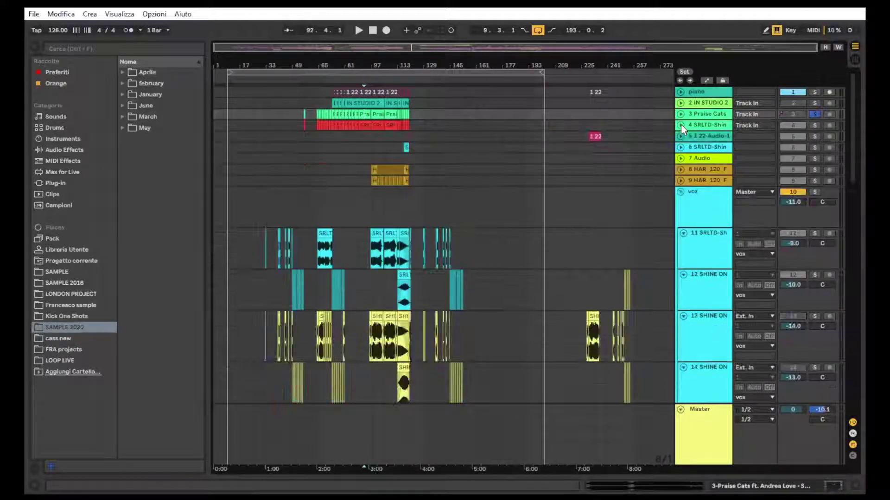
left_click(681, 192)
Look over the arrangement down to the bass group and take track 3 Praise Cats out of solo.
scroll(576, 202, "down", 1)
left_click_drag(281, 61, 293, 73)
scroll(566, 224, "down", 1)
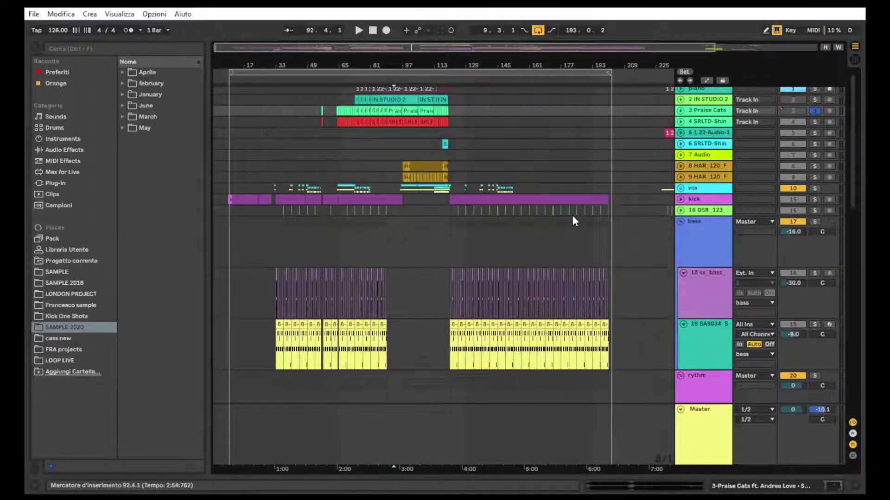
scroll(571, 215, "up", 1)
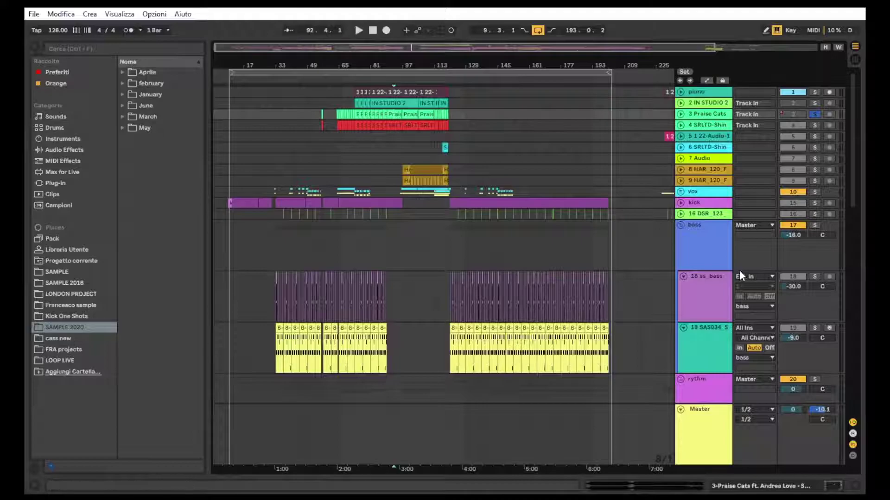
left_click(816, 116)
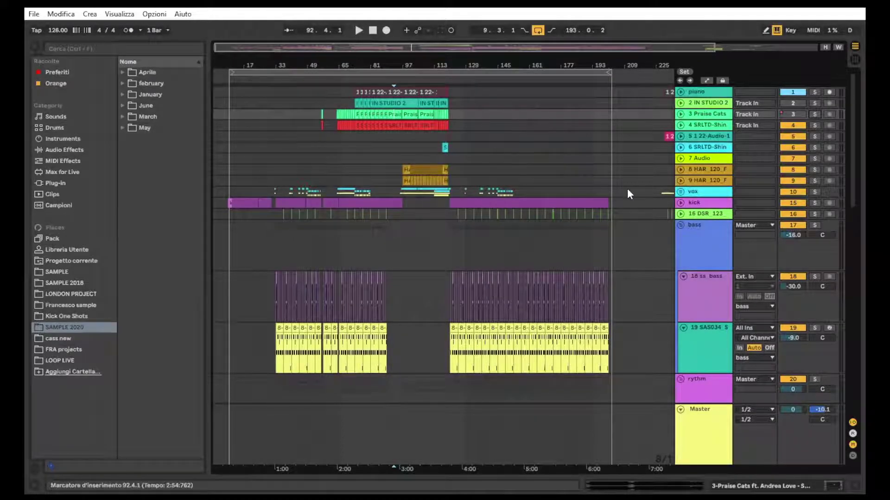
Fold the bass and rythm groups to get a compact overview of all tracks.
scroll(627, 190, "down", 3)
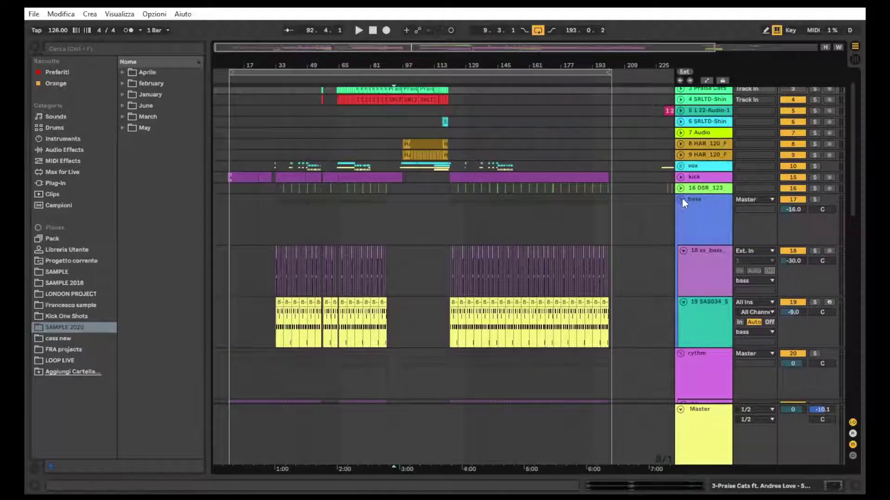
left_click(681, 200)
left_click(681, 211)
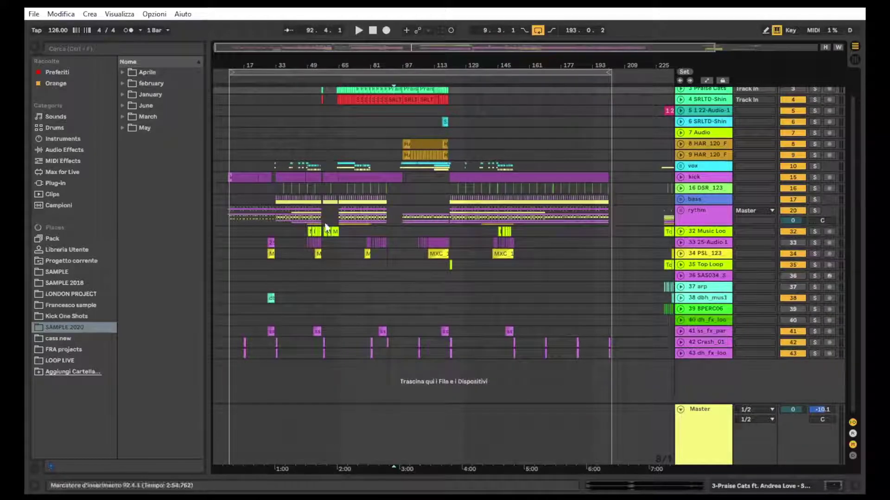
Examine the whole arrangement and unfold the rythm group to show its clap, drum, hihat and percussion tracks.
left_click_drag(234, 61, 243, 74)
left_click_drag(478, 68, 541, 60)
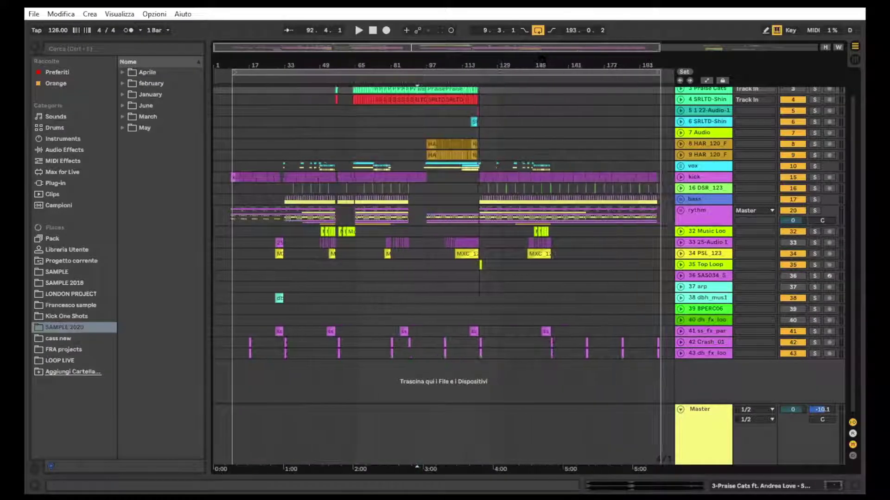
scroll(585, 133, "up", 1)
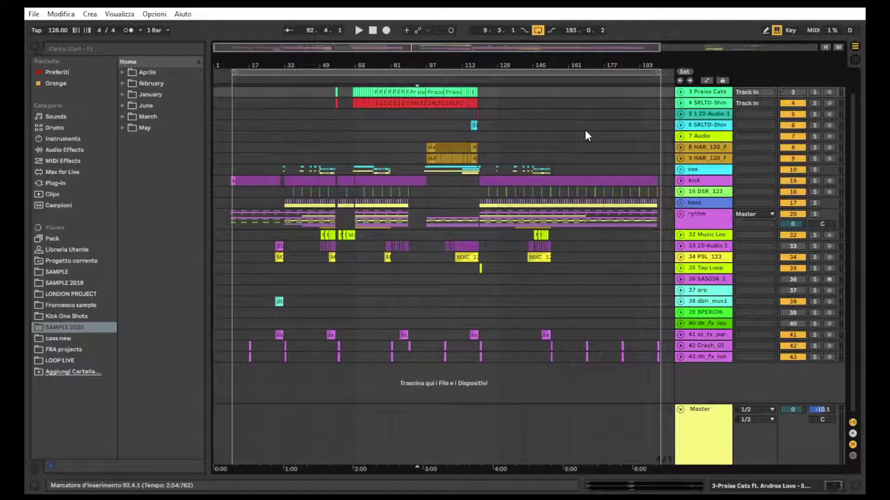
left_click(693, 215)
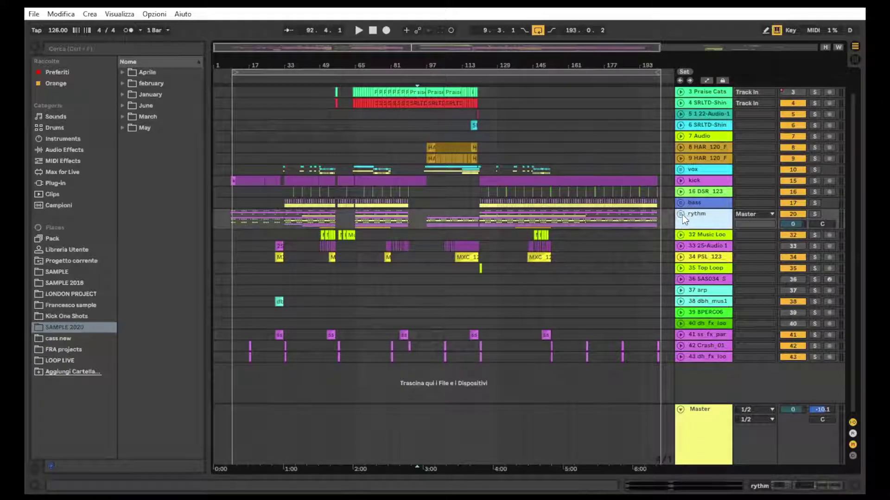
left_click(682, 215)
scroll(690, 227, "down", 5)
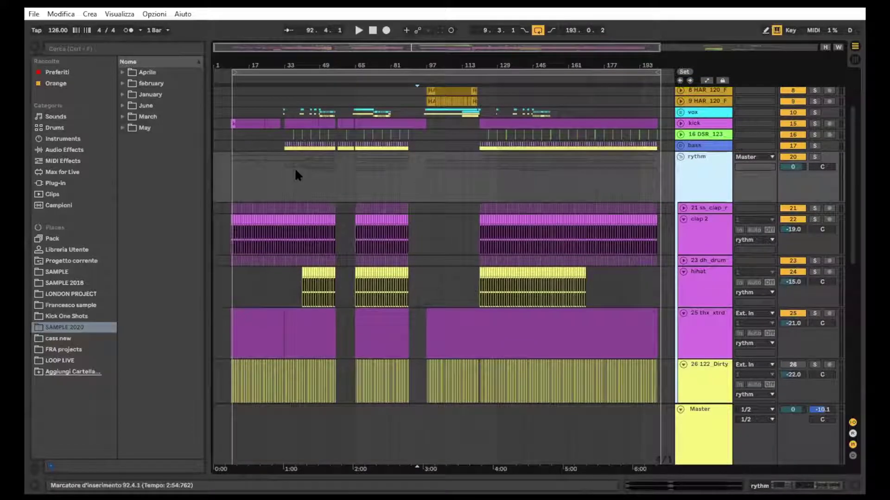
left_click_drag(231, 66, 227, 119)
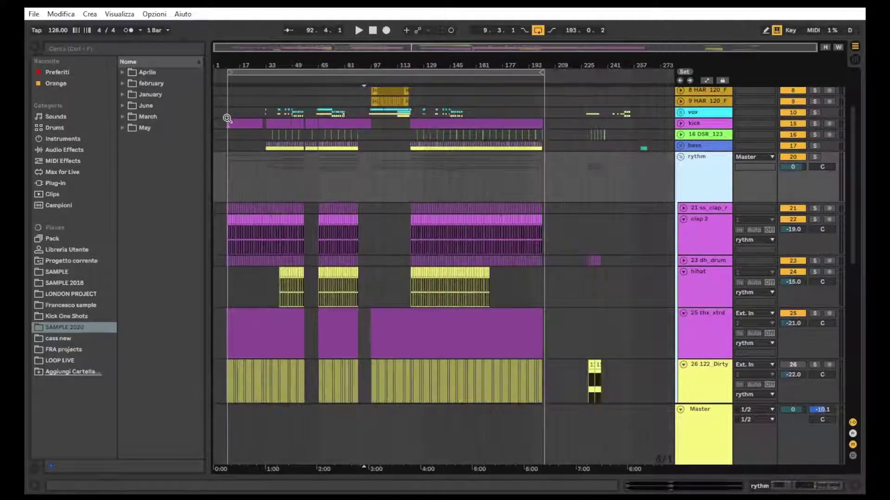
left_click_drag(272, 62, 288, 105)
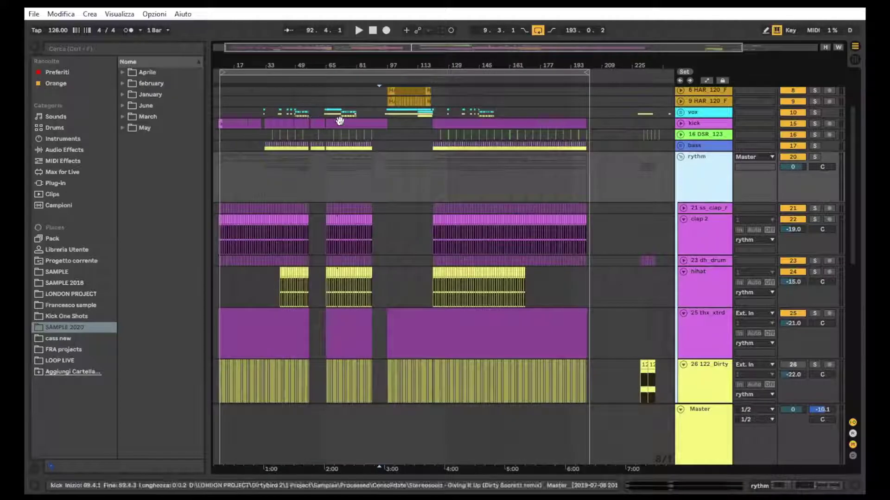
Examine the clap, drum, hihat and percussion clips of the rythm group up to where they stop at bar 56.
left_click(356, 112)
left_click_drag(295, 64, 440, 167)
scroll(612, 251, "down", 3)
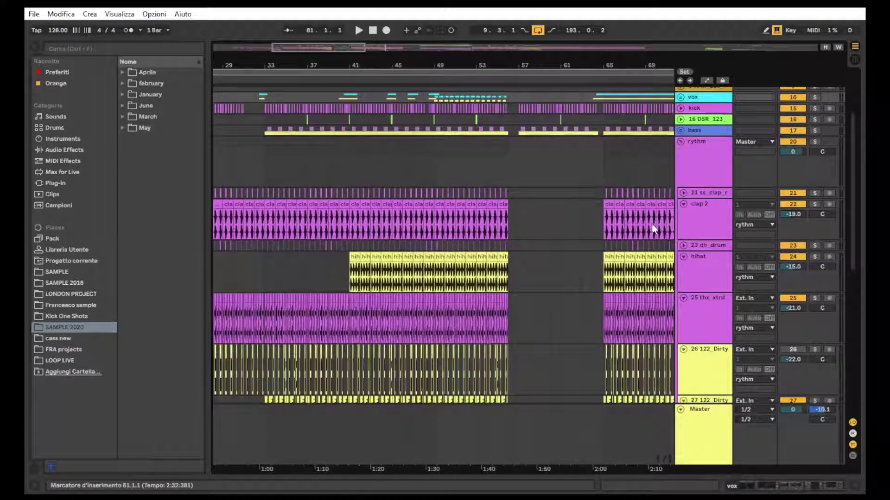
left_click(509, 180)
left_click_drag(497, 204, 469, 286)
left_click(511, 179)
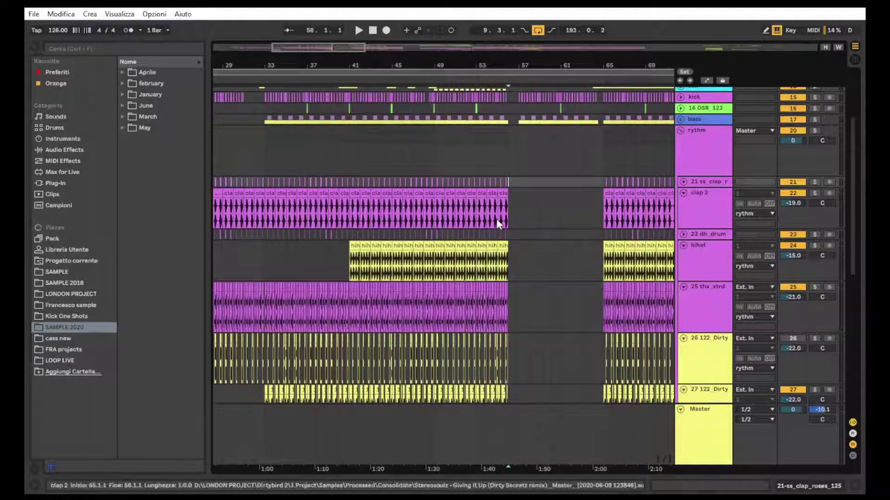
left_click(477, 263)
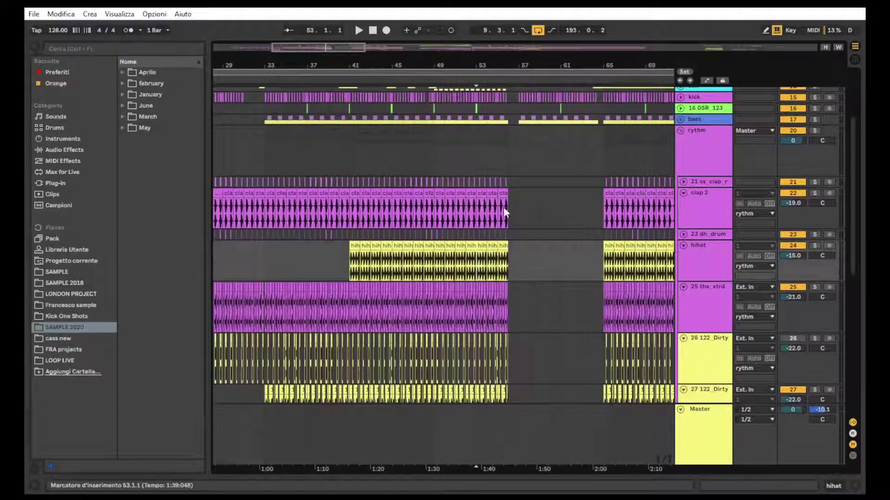
Move the green dhg_drum_124_next_top track up the rythm group, placing it between the dh_drum and hihat tracks.
left_click(716, 181)
scroll(711, 269, "down", 6)
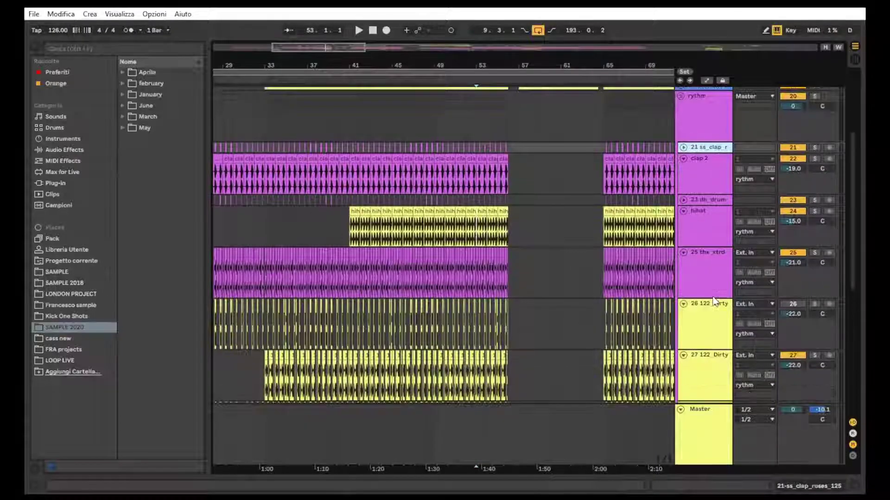
left_click_drag(695, 342, 711, 149)
scroll(539, 187, "up", 5)
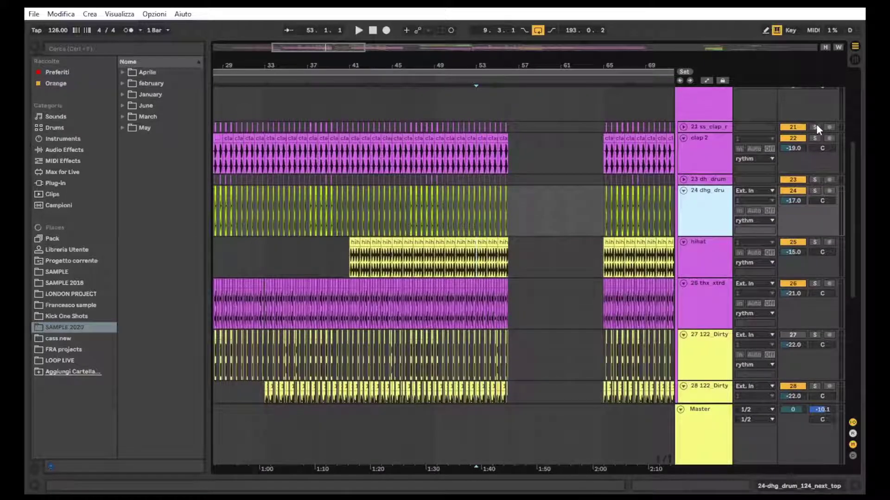
Solo the clap and drum tracks 21 to 24 and place the insert marker at bar 41 on track 24.
left_click(814, 127)
left_click(814, 190)
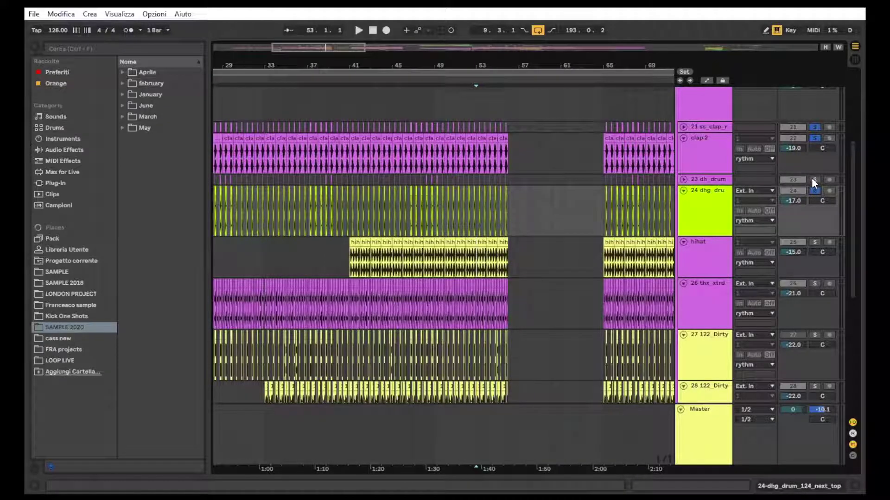
mouse_move(507, 122)
left_mouse_down()
mouse_move(471, 207)
mouse_move(417, 229)
mouse_move(352, 232)
left_mouse_up()
left_click(350, 233)
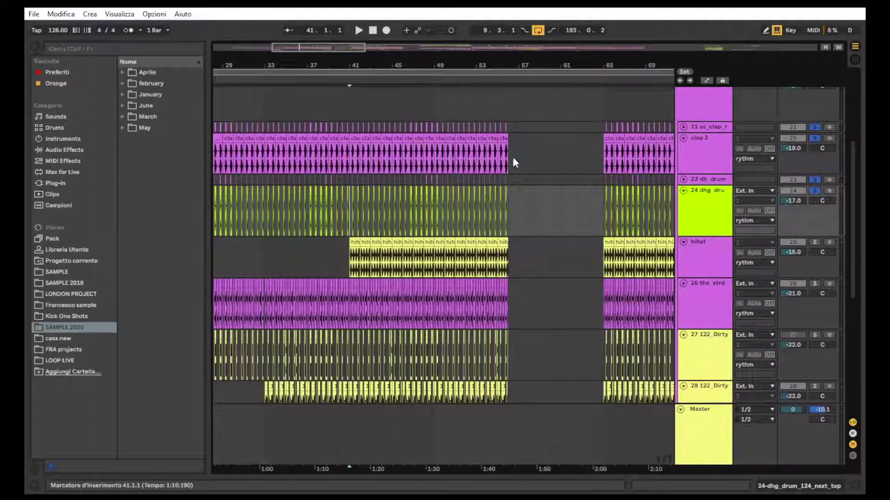
Replace the clap 2 clip in bar 55 with a duplicate of the one-bar clip from bar 54.
left_click_drag(510, 126, 493, 166)
left_click(493, 166)
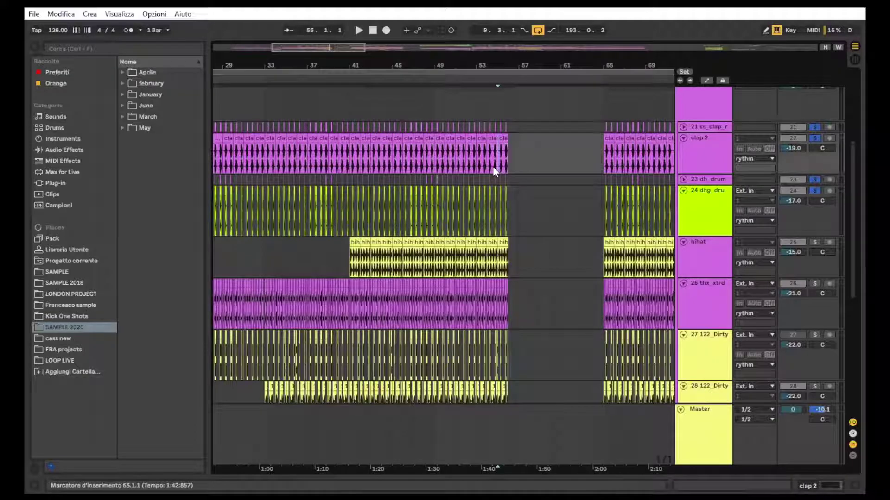
left_click_drag(509, 127, 500, 164)
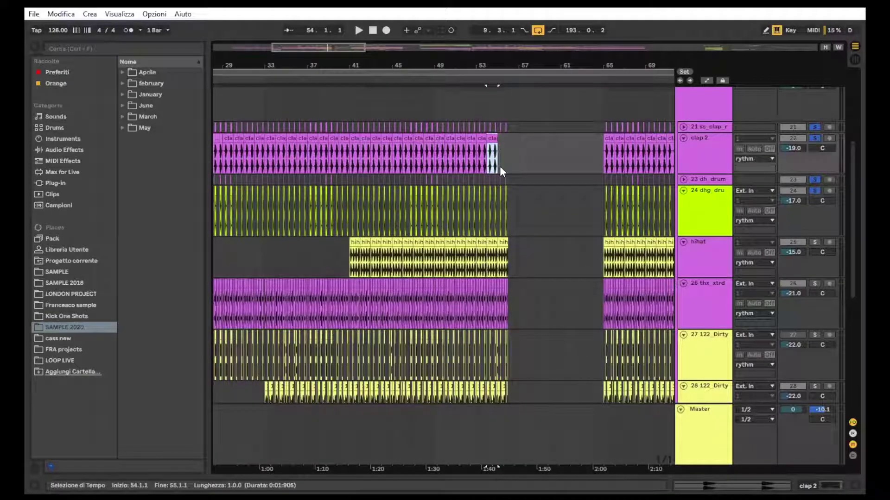
key("ctrl+d")
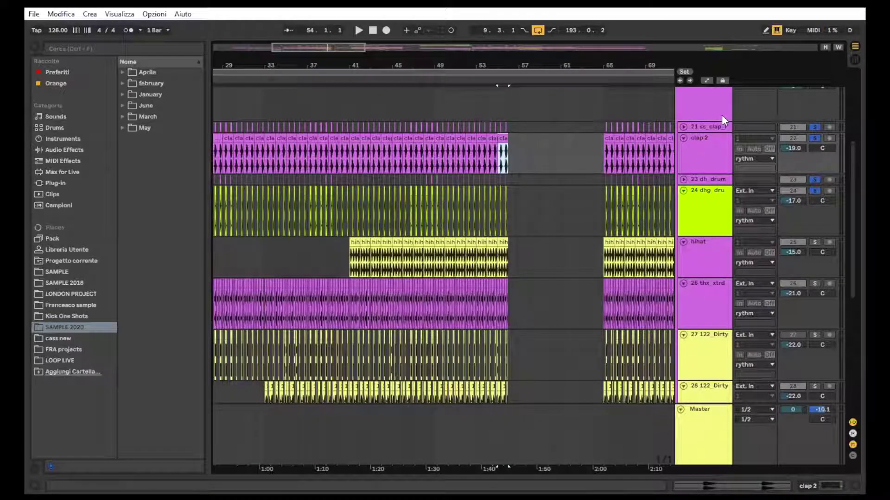
scroll(680, 232, "up", 2)
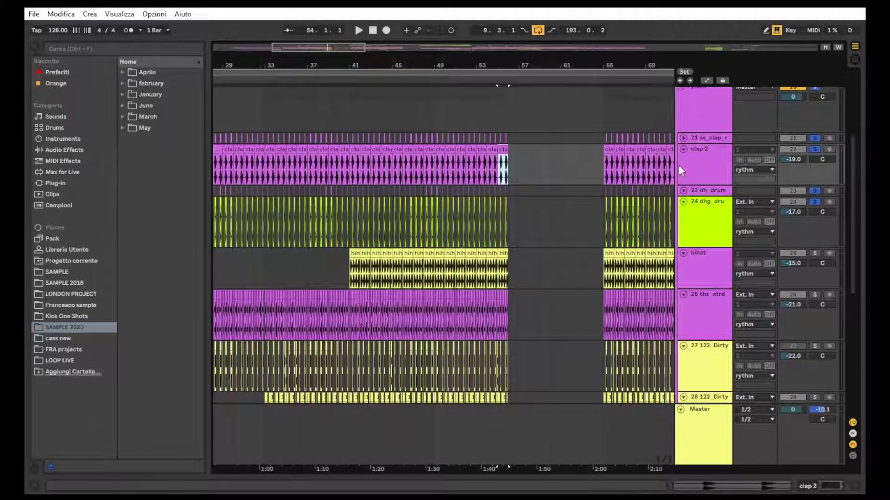
scroll(622, 180, "up", 1)
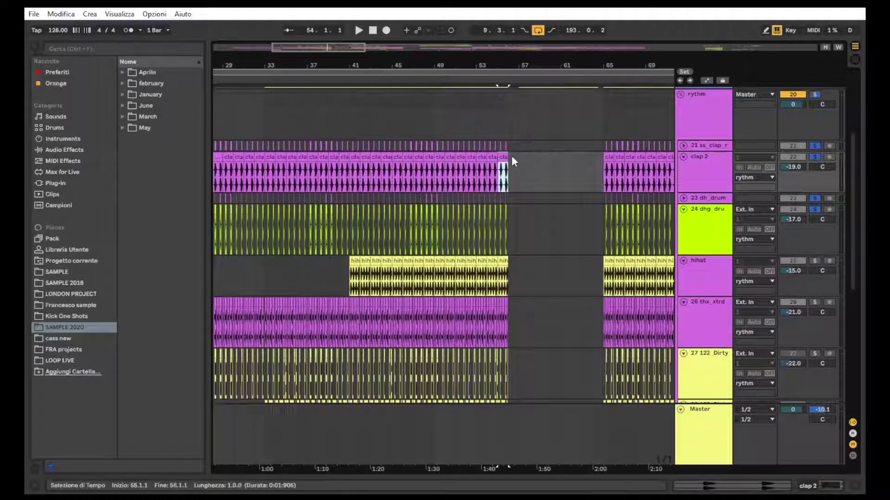
Set a one-bar loop on bar 55 from a selection across tracks 21 to 24 and play it briefly.
left_click(496, 199)
left_click_drag(513, 147, 494, 222)
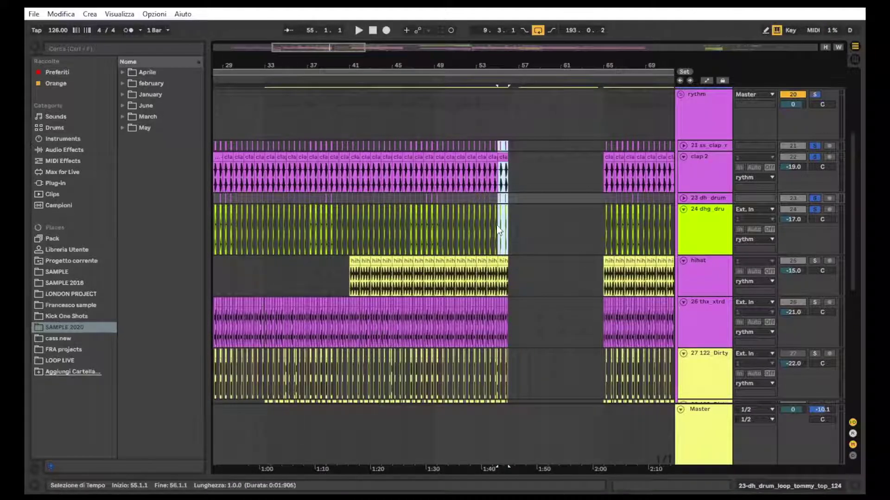
left_click_drag(509, 146, 498, 231)
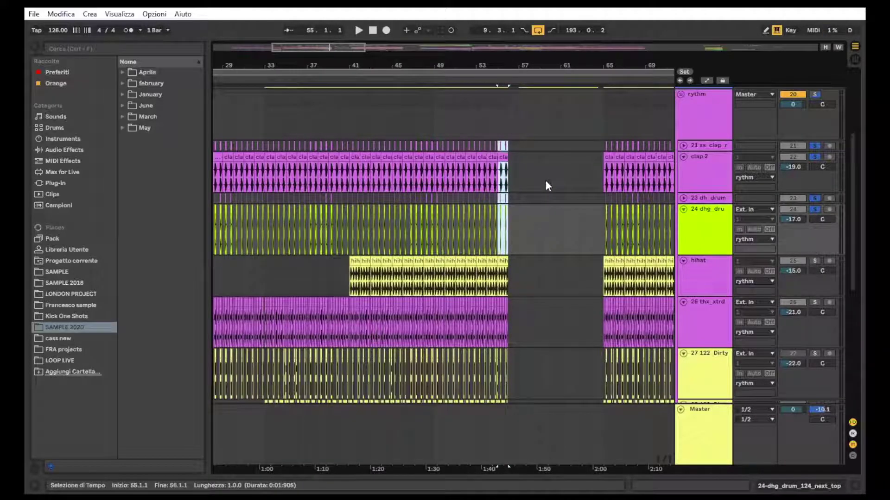
key("ctrl+l")
key("space")
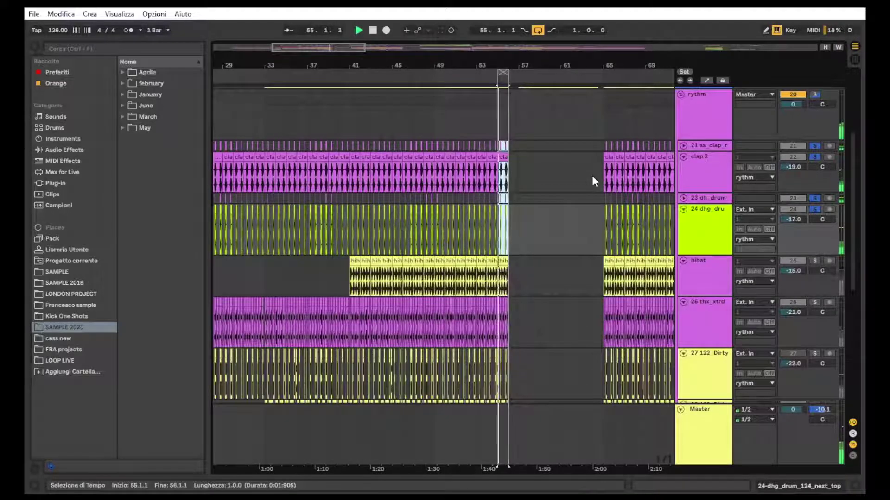
key("space")
Audition the bar 55 loop with only track 21 soloed, adding tracks 22, 24 and 23 to the solo one by one.
left_click_drag(510, 62, 532, 135)
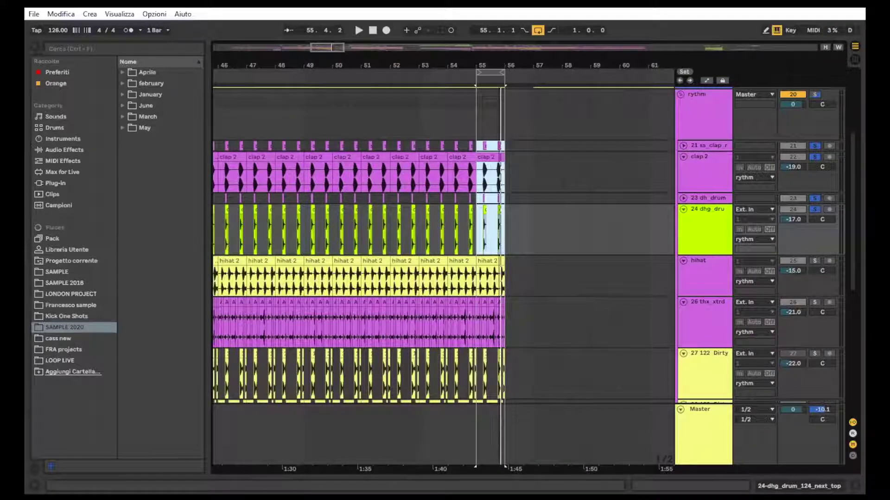
left_click(479, 92)
left_click(814, 146)
left_click(814, 146)
key("space")
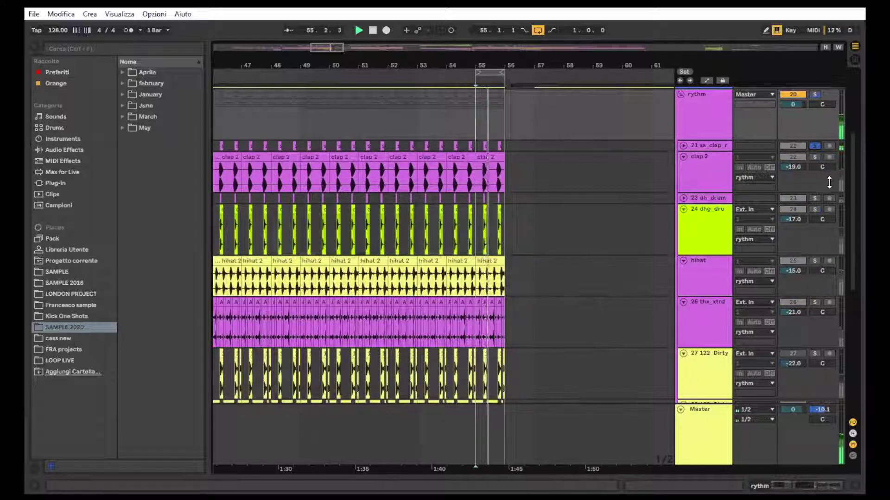
left_click(817, 157, "ctrl")
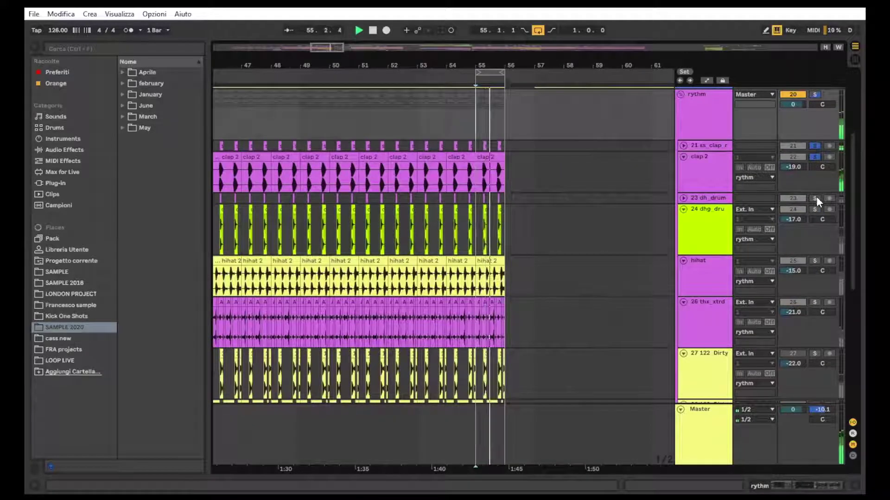
left_click(816, 209, "ctrl")
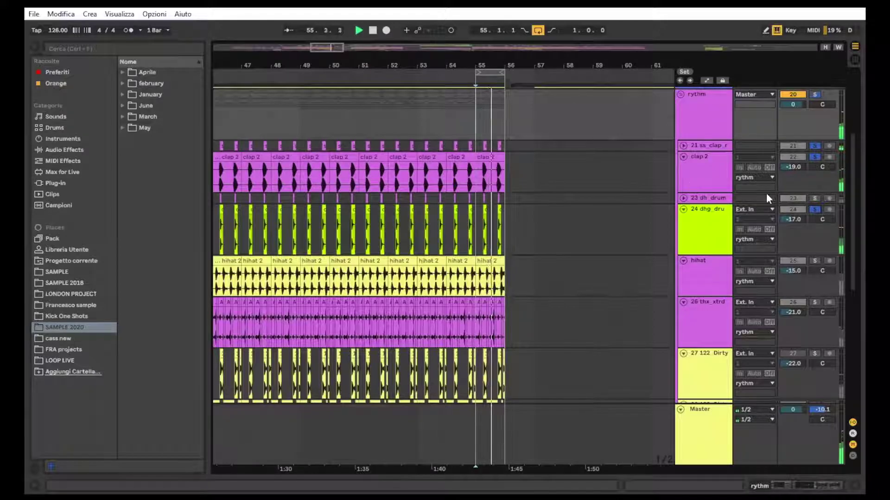
left_click(813, 198, "ctrl")
key("space")
Add the hihat track to the soloed clap and drum tracks and audition them from bar 41.
left_click_drag(485, 65, 488, 28)
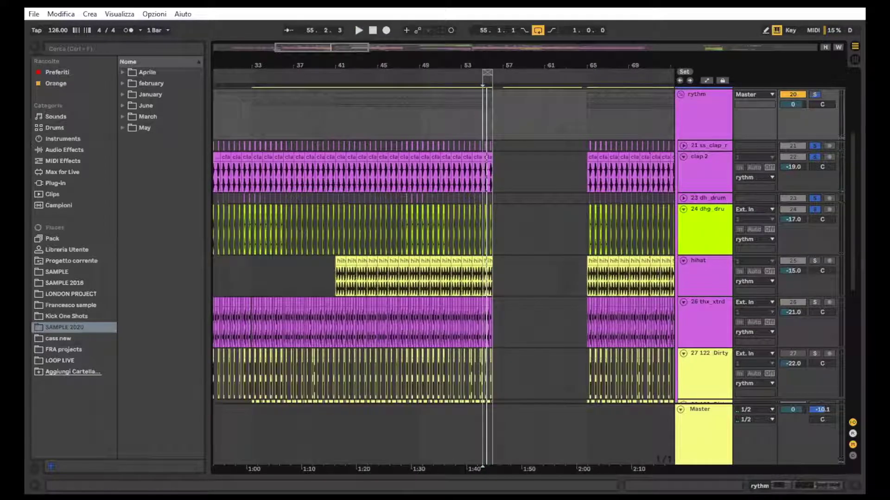
left_click_drag(368, 66, 416, 66)
left_click(385, 272)
left_click(391, 261)
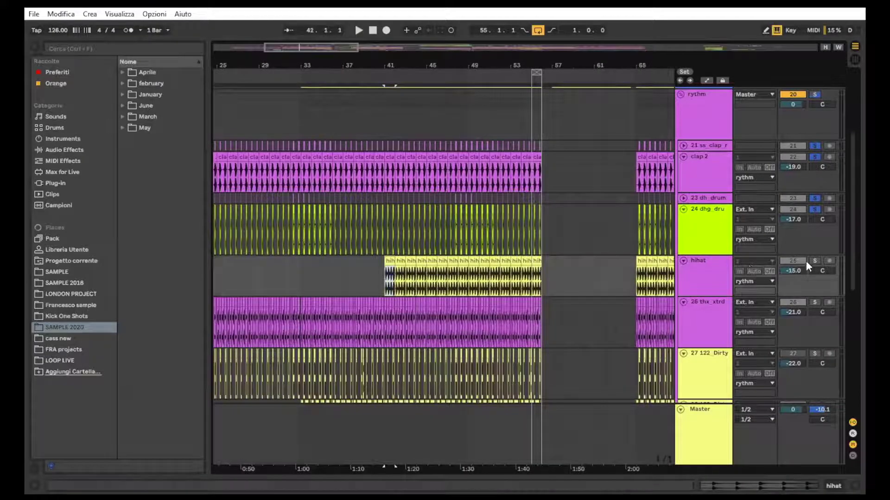
left_click(814, 262)
key("space")
scroll(733, 282, "down", 1)
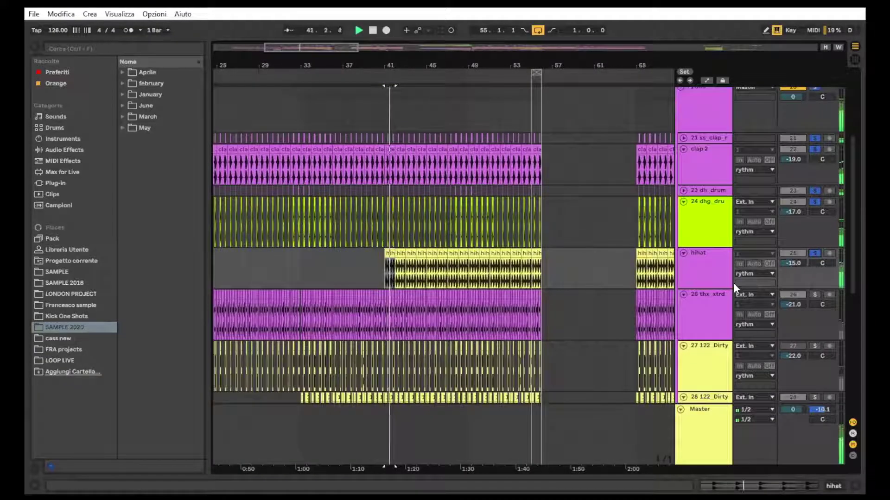
key("space")
Examine the remaining rythm tracks, from the hihat down to track 31 DRUMS, over the first part of the arrangement.
left_click_drag(392, 58, 475, 61)
scroll(409, 168, "down", 2)
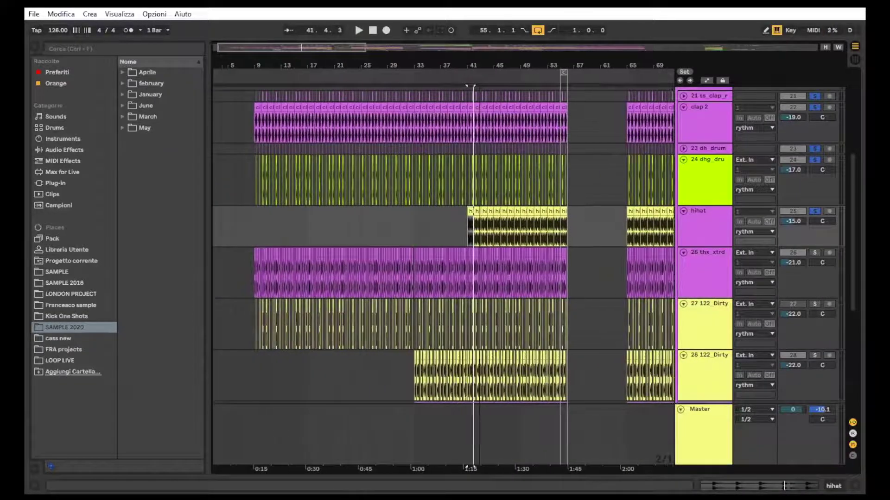
scroll(472, 223, "down", 1)
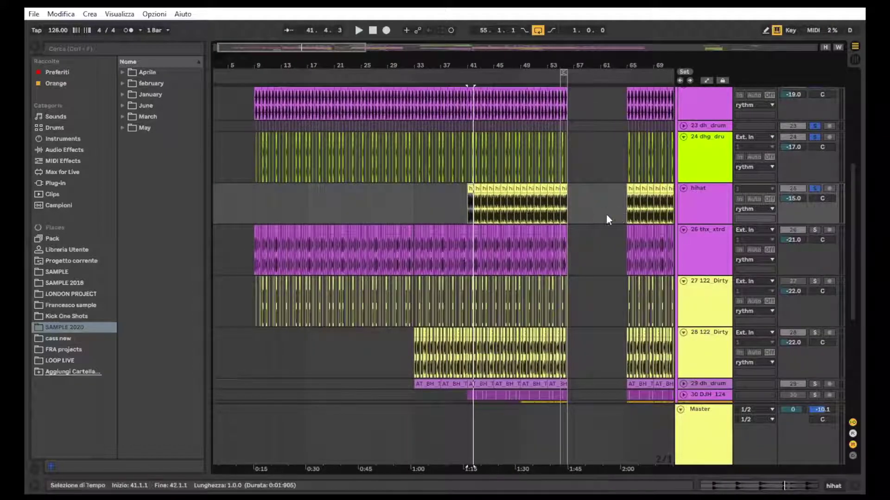
scroll(410, 157, "down", 2)
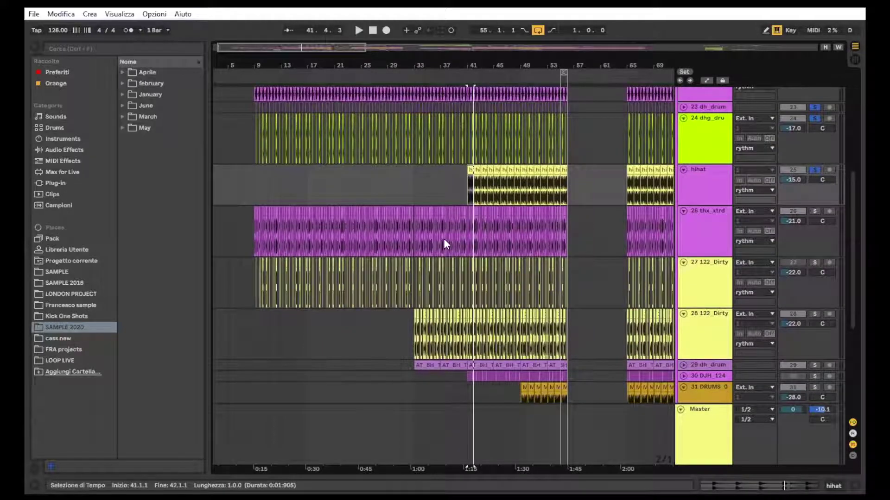
scroll(449, 234, "down", 1)
scroll(450, 234, "down", 1)
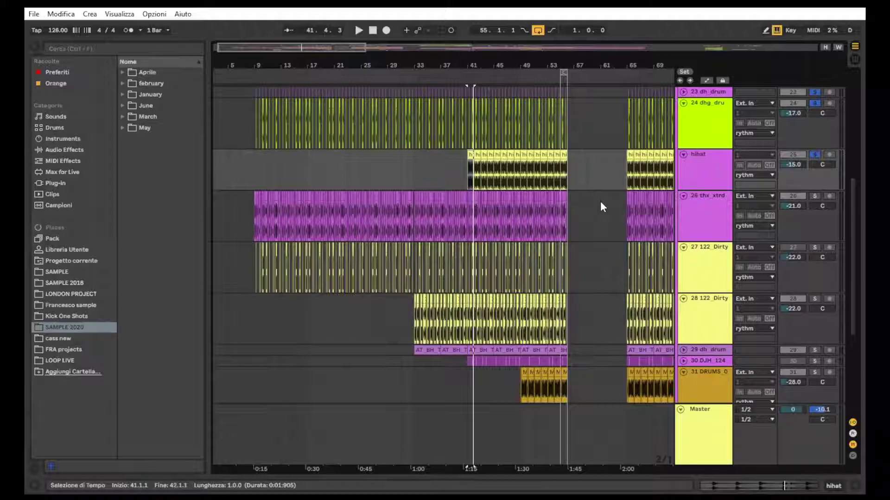
left_click_drag(430, 64, 417, 64)
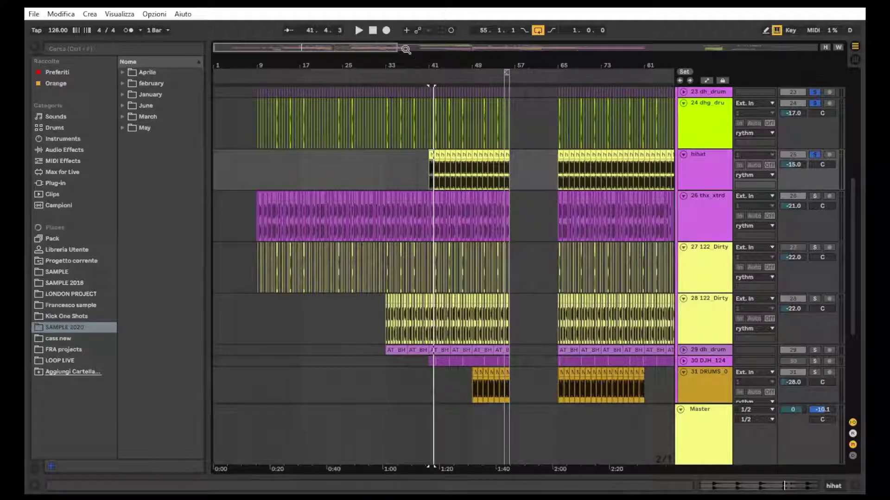
left_click(405, 48)
scroll(435, 117, "down", 1)
mouse_move(241, 63)
left_mouse_down()
mouse_move(375, 64)
mouse_move(341, 74)
mouse_move(341, 86)
mouse_move(382, 86)
left_mouse_up()
scroll(399, 241, "down", 1)
Try extending the short AT_BH_TL_30 clip at bar 41 on track 26 thx_xtrd to 42.2, and undo the extension.
left_click(270, 104)
left_click_drag(272, 66, 271, 81)
scroll(334, 239, "down", 1)
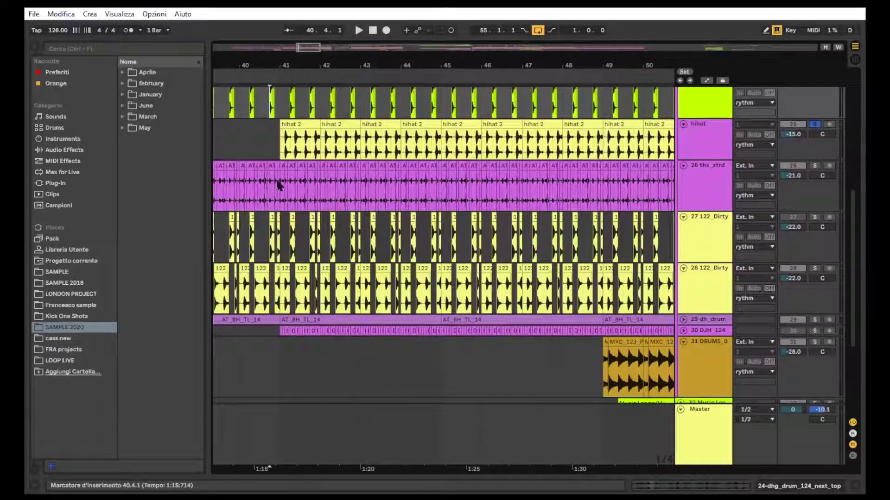
left_click(283, 167)
left_click_drag(283, 62, 285, 166)
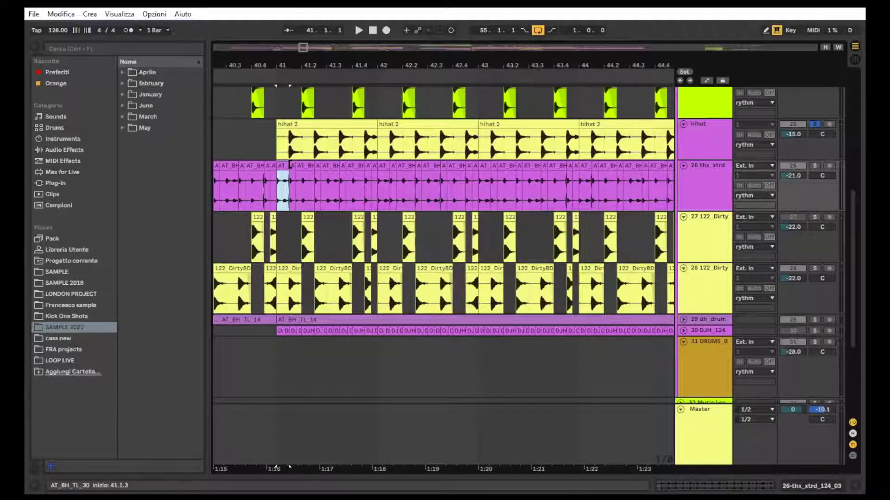
left_click_drag(293, 58, 324, 58)
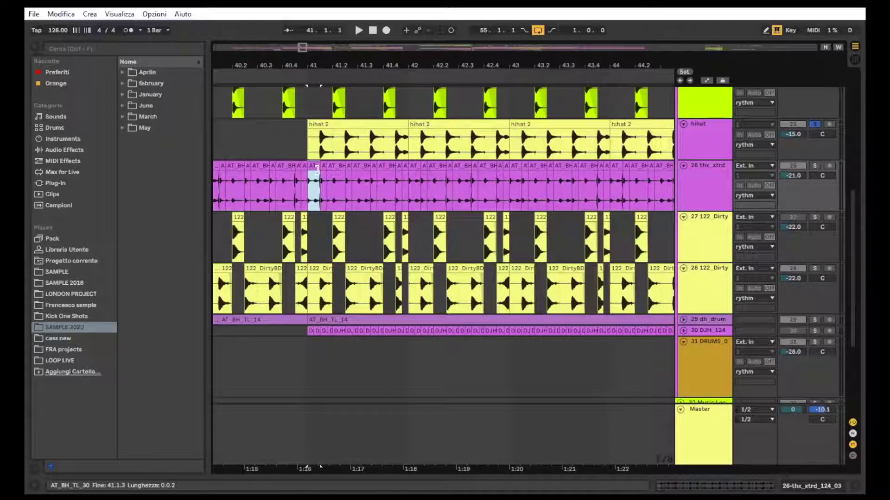
left_click_drag(323, 169, 433, 176)
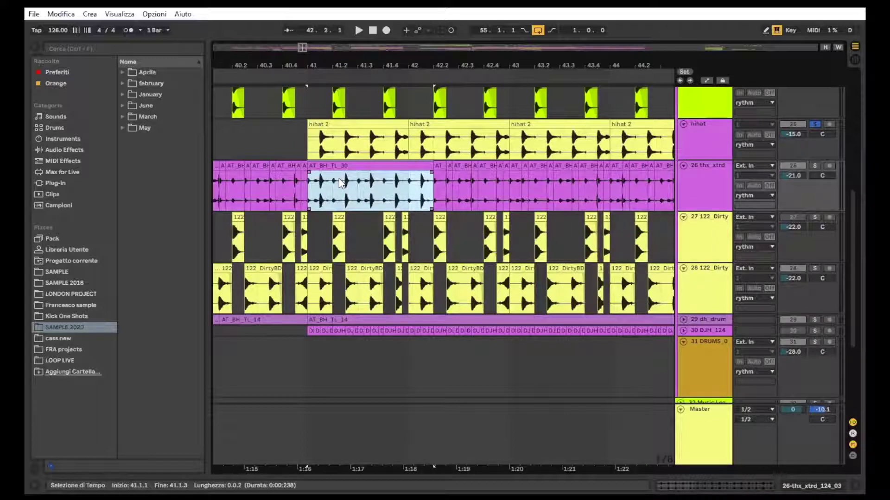
key("ctrl+z")
Unfold track 29 dh_drum to show its waveform and solo only track 27 122_Dirty.
scroll(346, 208, "down", 1)
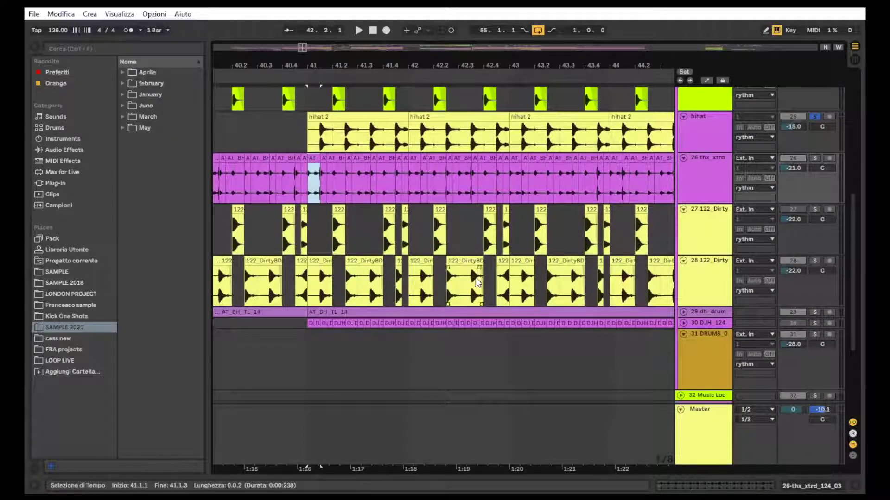
scroll(496, 324, "down", 1)
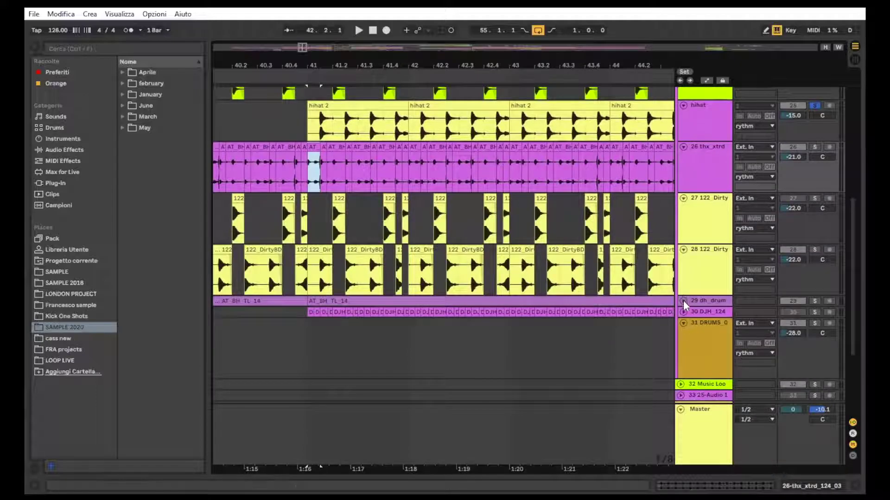
left_click(683, 300)
scroll(686, 301, "down", 3)
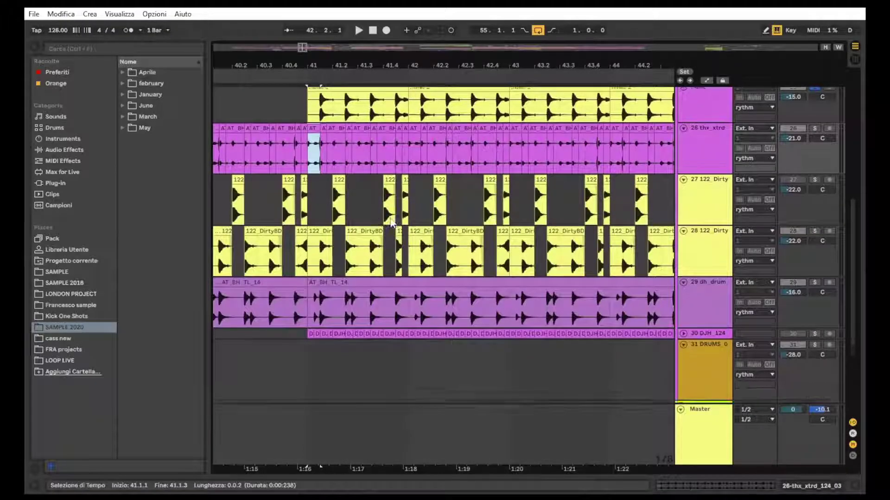
left_click(814, 168)
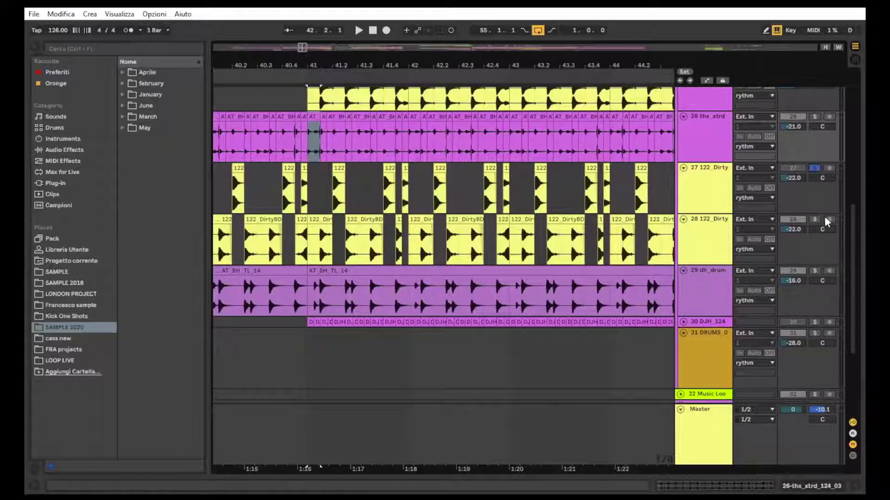
Add tracks 28 122_Dirty and 29 dh_drum to the soloed track 27 and audition them together from bar 41.
left_click(815, 220)
left_click(815, 271)
scroll(299, 292, "down", 1)
left_click(339, 265)
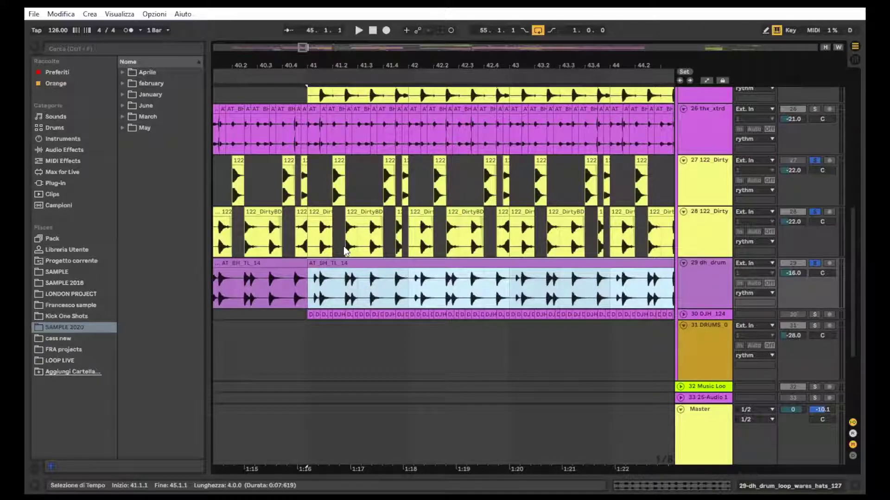
key("space")
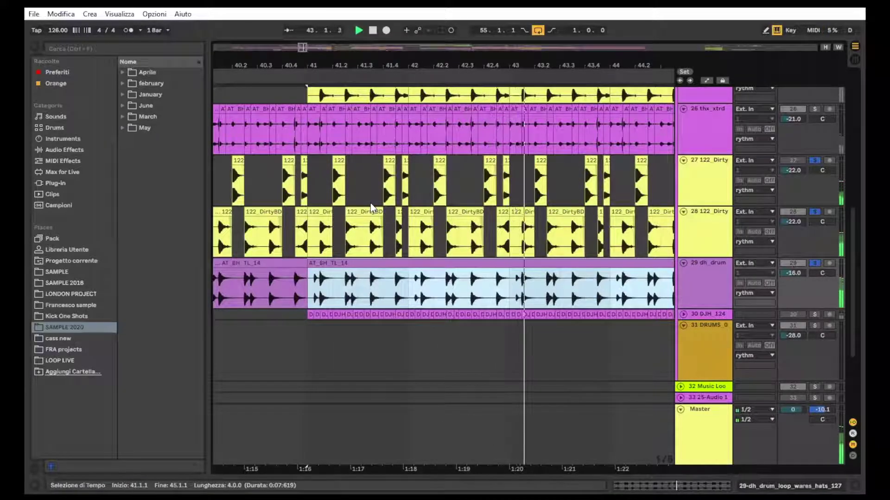
key("space")
Add track 31 DRUMS to the soloed tracks, audition its clips from about bar 49, and clear the solos.
left_click_drag(447, 66, 447, 19)
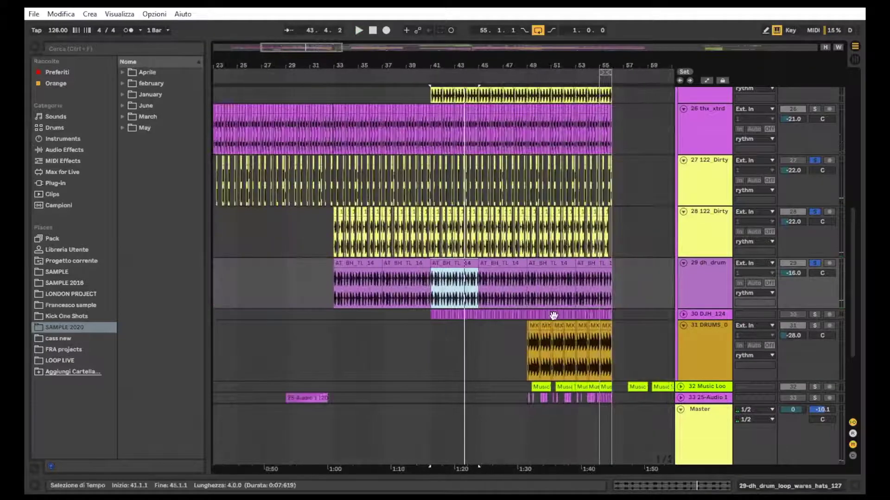
left_click(611, 327)
left_click(532, 345)
left_click_drag(566, 347, 598, 346)
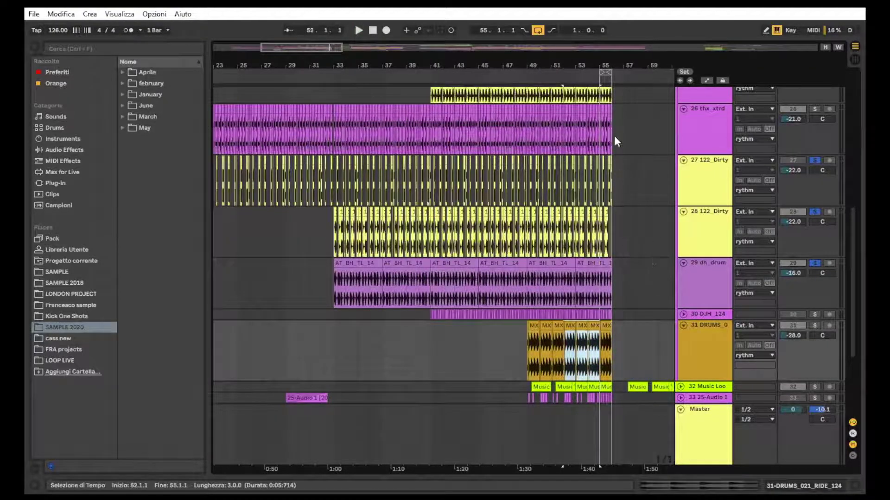
left_click(815, 325)
left_click(534, 345)
key("space")
scroll(549, 342, "down", 1)
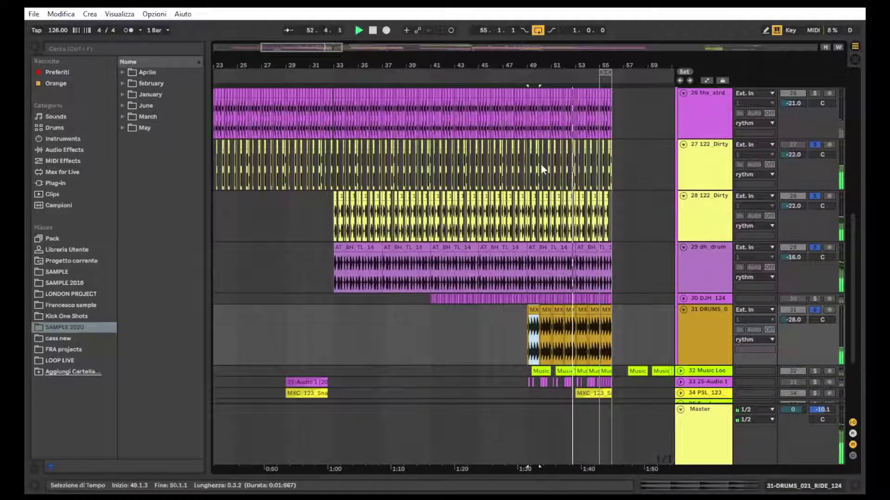
left_click(816, 309)
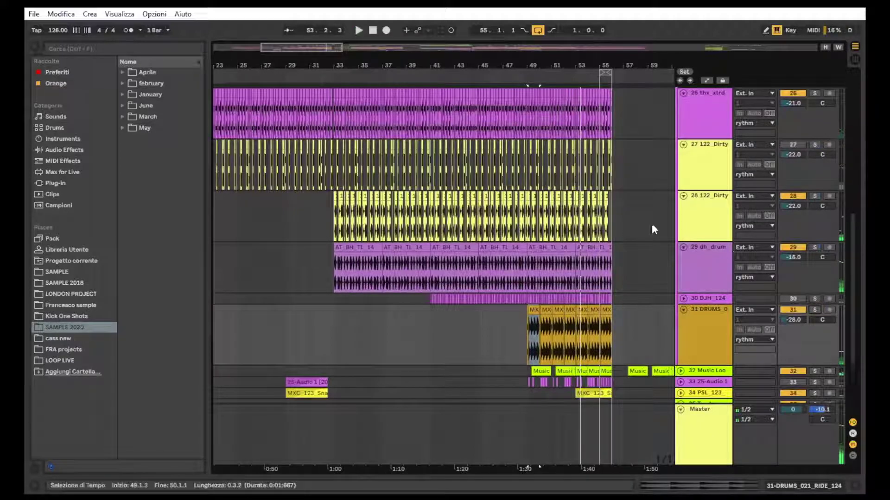
Set the loop to run from bar 49 to bar 56, matching the track 31 DRUMS clips.
scroll(790, 292, "down", 1)
scroll(738, 298, "down", 2)
scroll(689, 314, "down", 1)
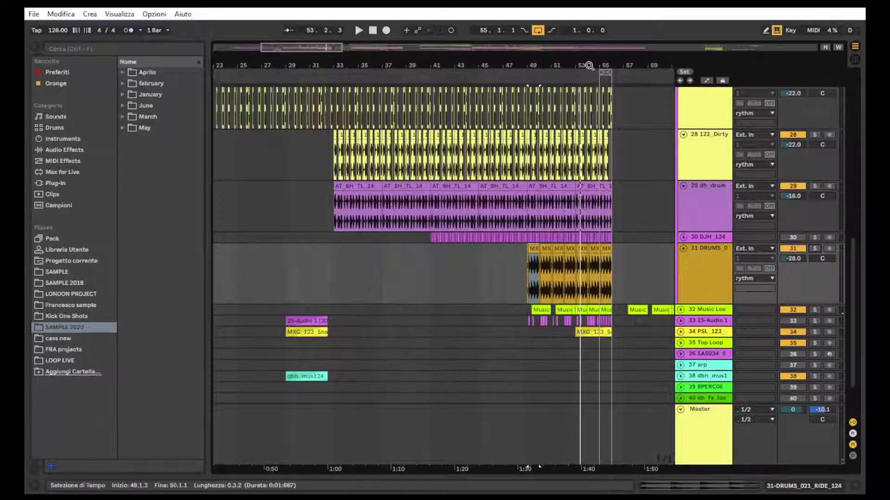
left_click_drag(602, 71, 527, 71)
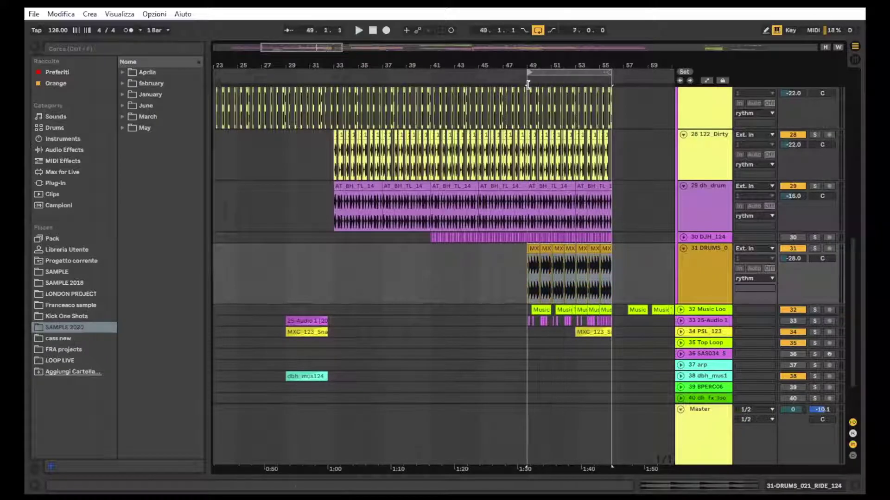
scroll(548, 171, "up", 3)
scroll(561, 181, "up", 2)
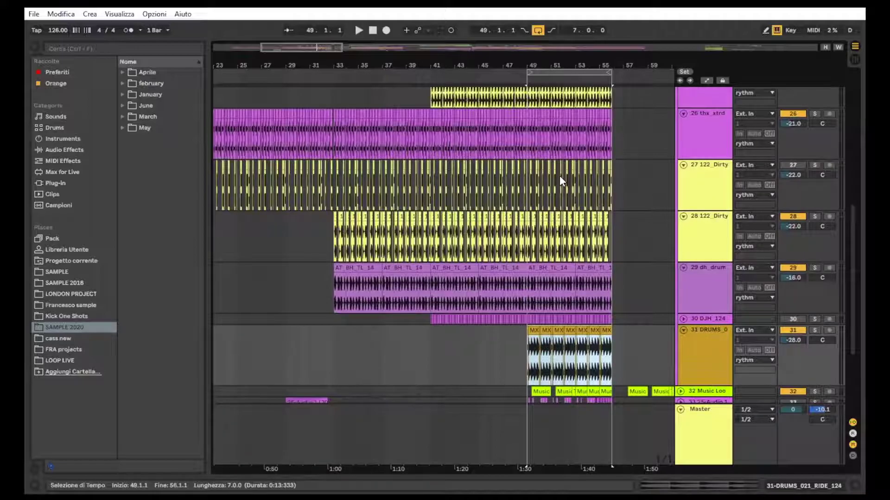
Solo and unfold track 32 Music Loo, select its clips from bar 49 to 56, and audition them.
scroll(560, 180, "down", 4)
scroll(561, 190, "down", 2)
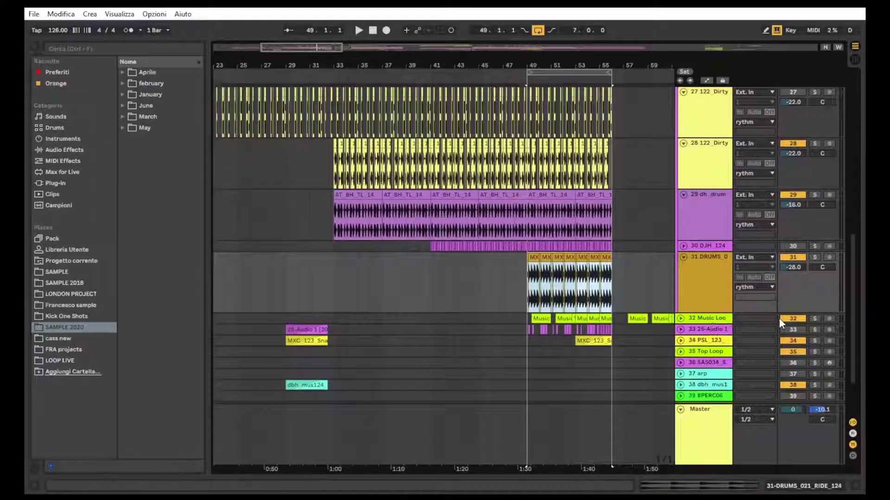
left_click(813, 318)
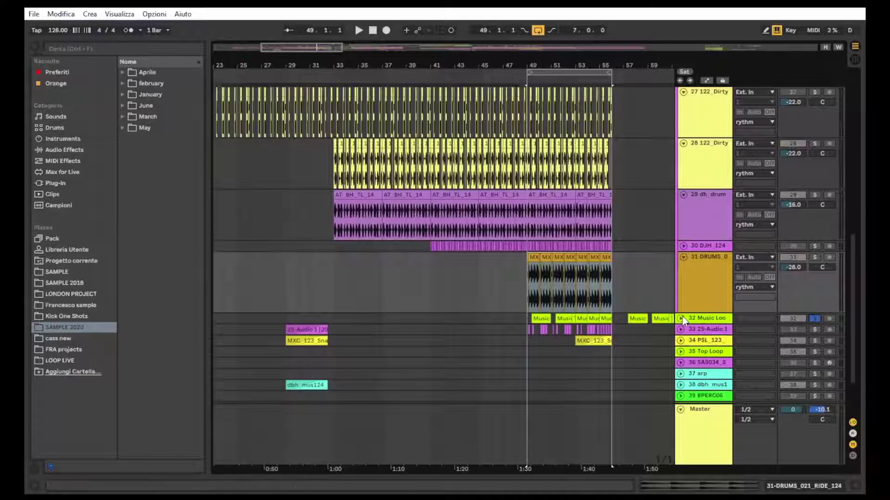
left_click(681, 318)
scroll(549, 319, "down", 1)
left_click_drag(524, 329, 614, 326)
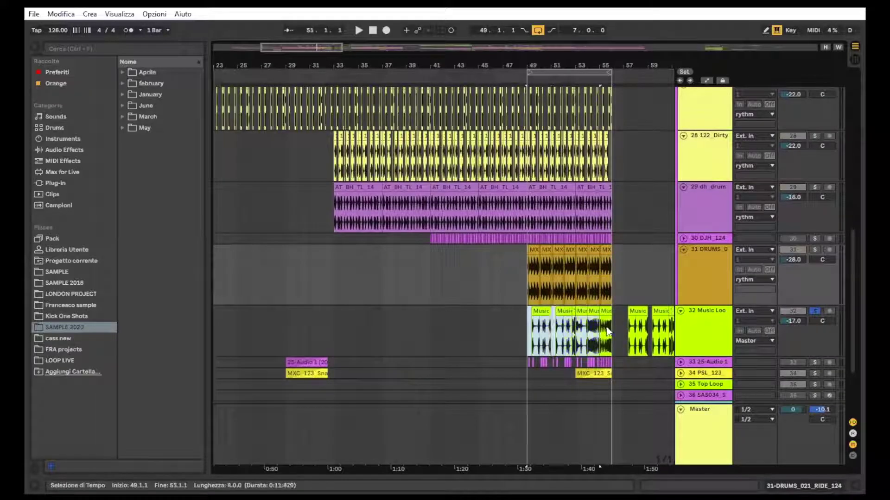
scroll(611, 326, "down", 3)
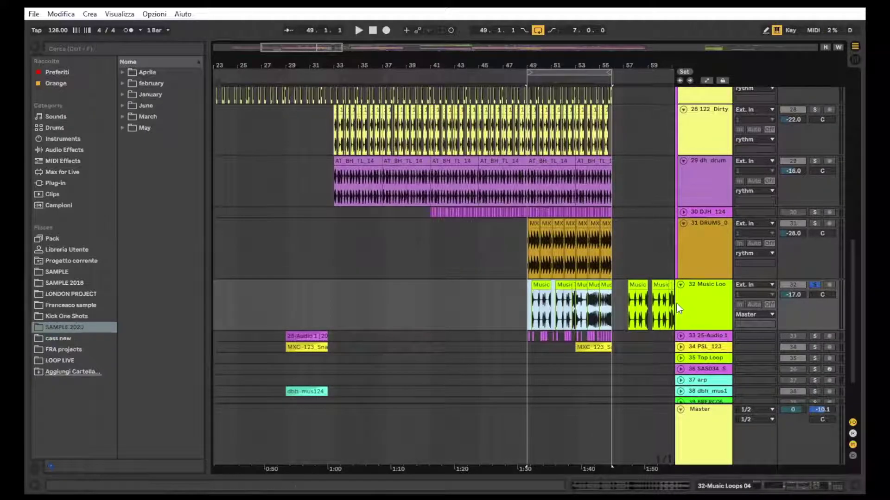
key("space")
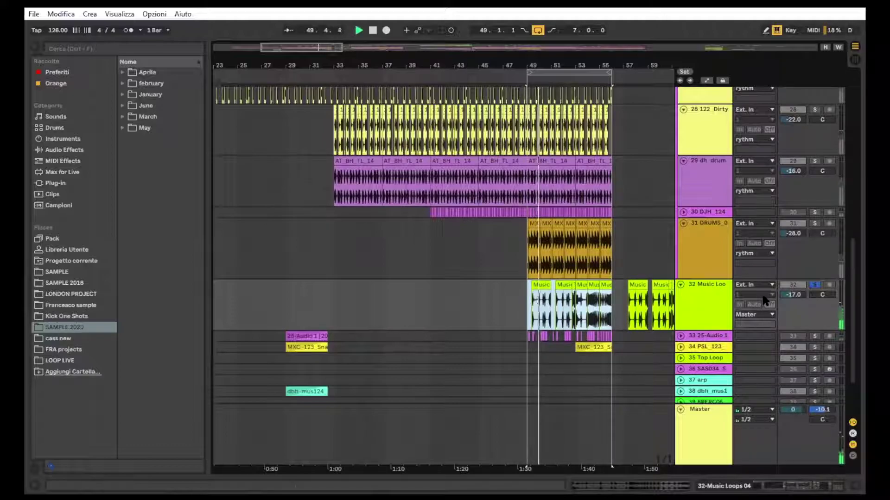
key("space")
Examine how the track 32 Music Loo clips at bars 49 to 65 line up with the rythm tracks above.
left_click_drag(572, 63, 494, 54)
scroll(610, 321, "down", 3)
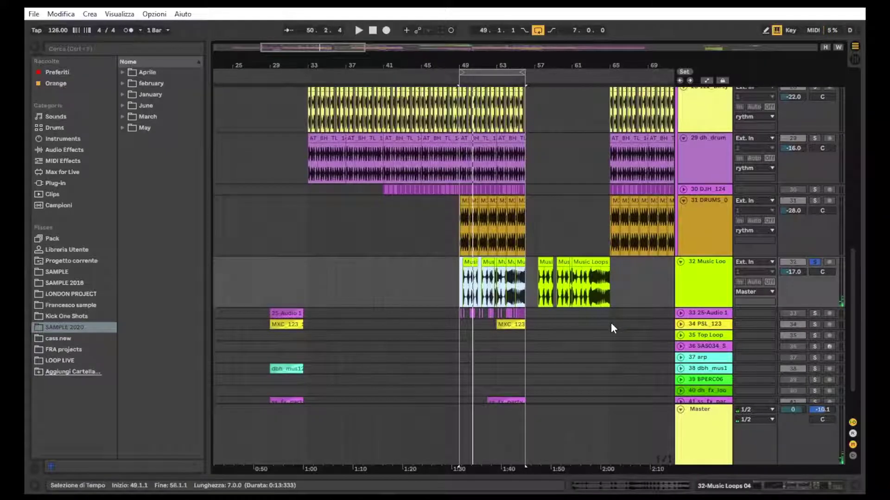
scroll(611, 325, "up", 3)
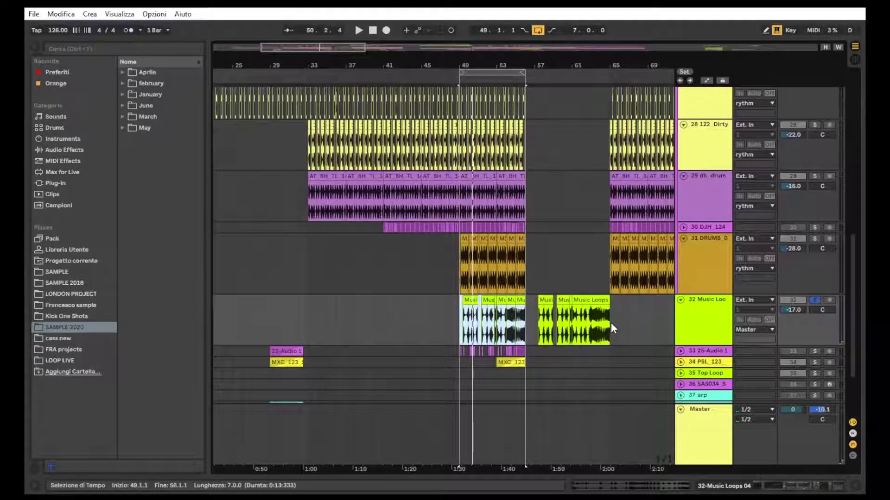
scroll(612, 328, "up", 2)
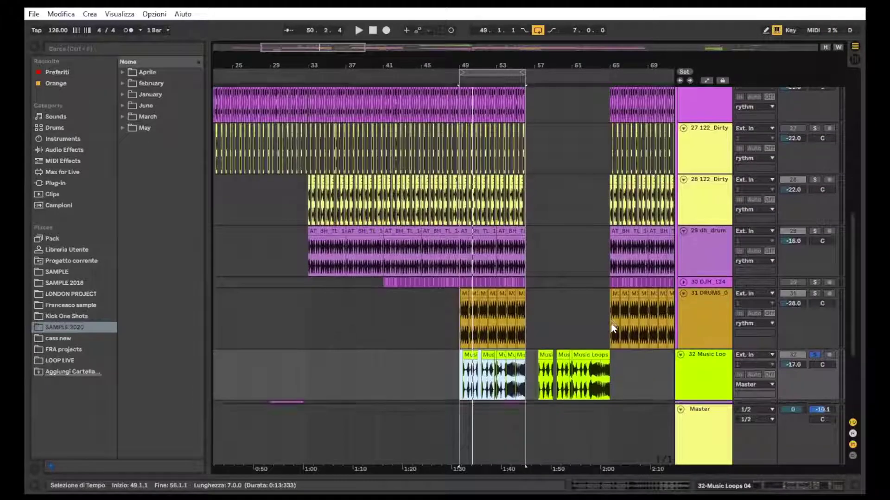
scroll(613, 328, "down", 1)
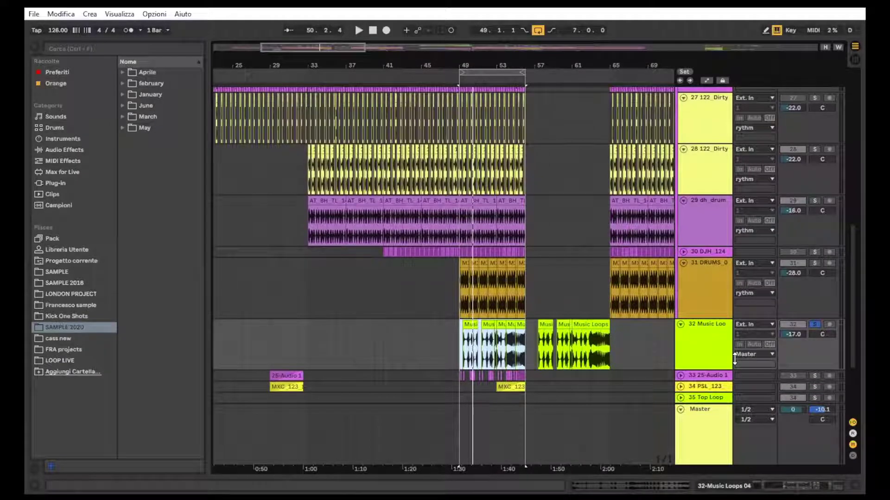
left_click_drag(528, 330, 462, 330)
scroll(485, 329, "down", 3)
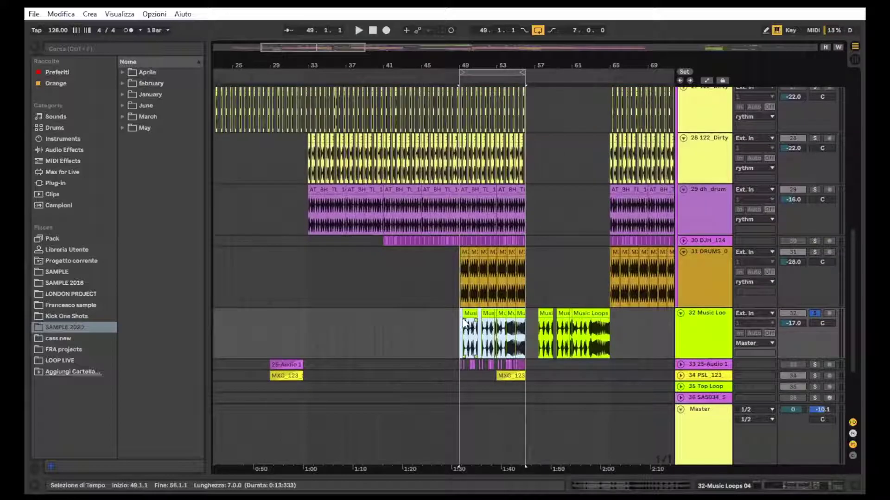
scroll(524, 327, "up", 5)
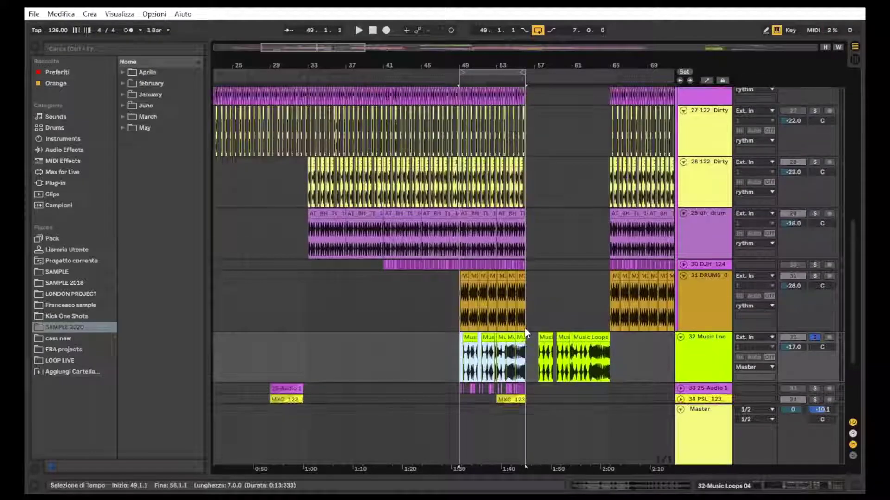
scroll(527, 334, "down", 3)
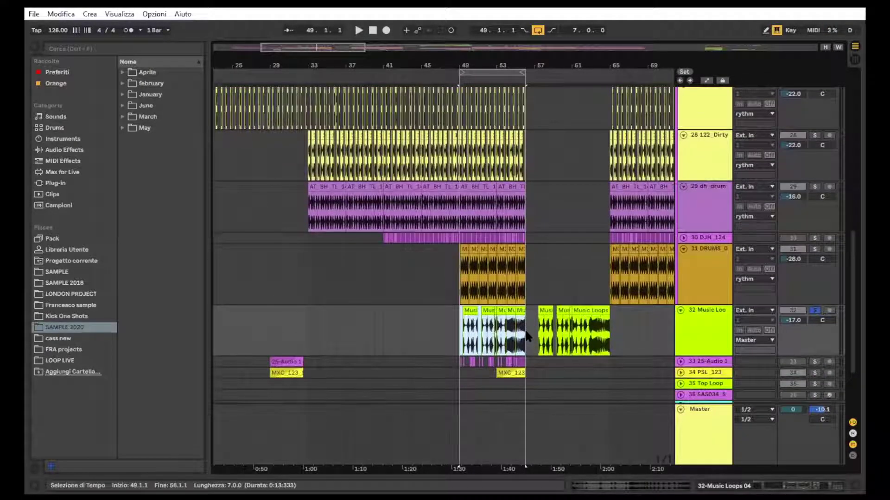
scroll(602, 345, "up", 2)
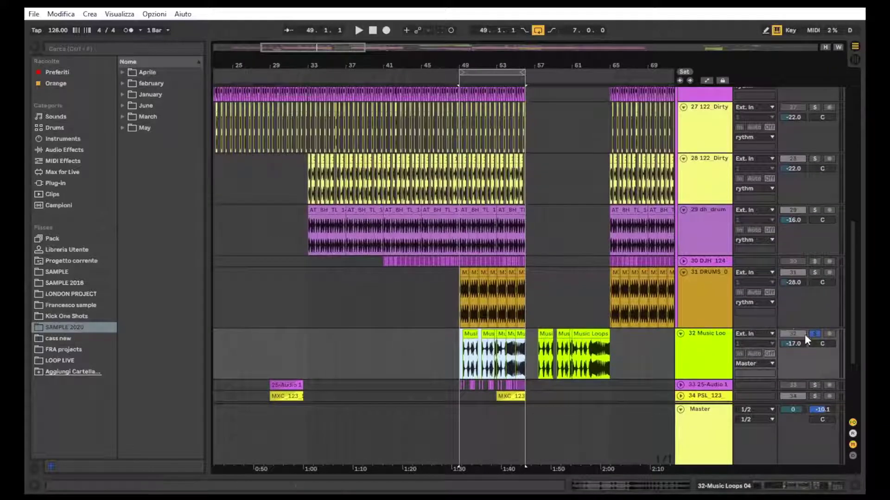
Turn off the solo on track 32 Music Loo and fold the rythm group.
left_click(814, 333)
scroll(657, 190, "up", 12)
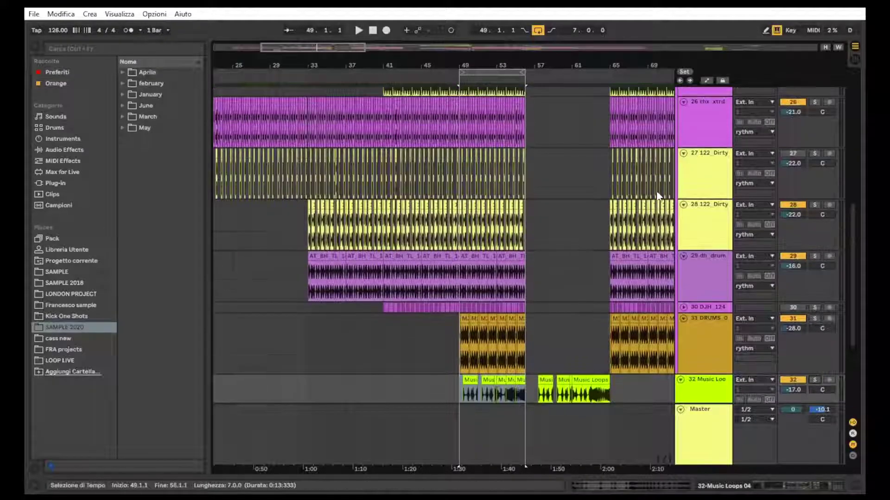
scroll(656, 192, "up", 10)
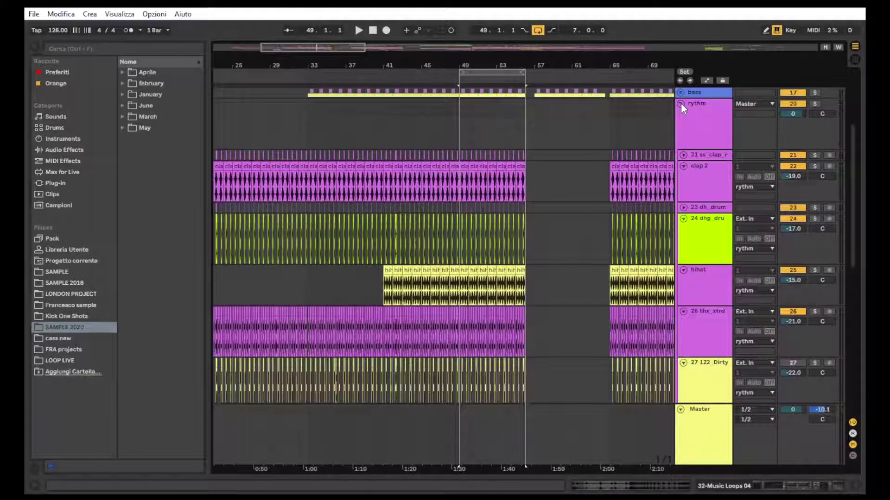
left_click(680, 98)
scroll(639, 144, "up", 3)
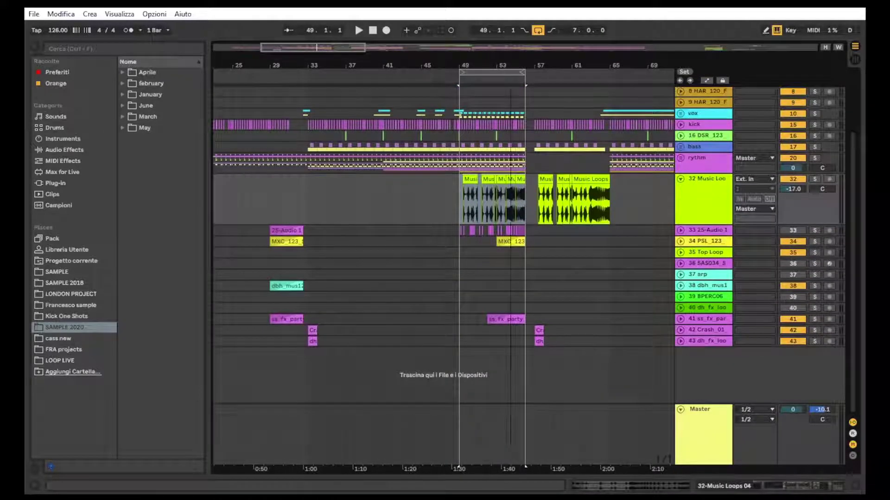
Look over the tracks around bars 25 to 73 and unfold track 40 dh_fx_loo.
scroll(505, 99, "up", 3)
scroll(495, 91, "up", 5)
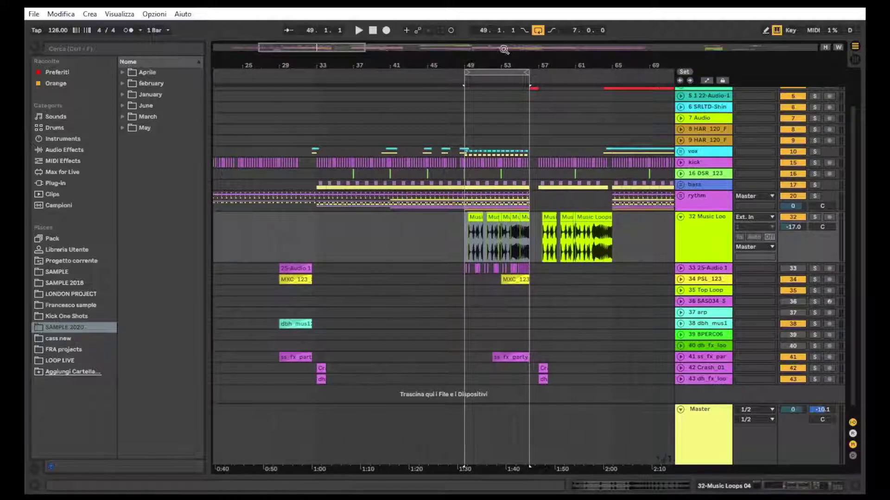
scroll(488, 252, "down", 4)
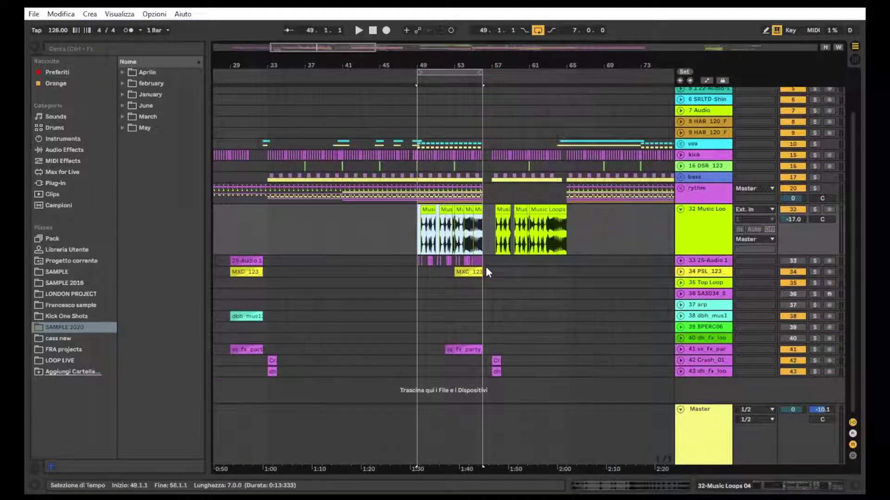
left_click_drag(255, 66, 307, 68)
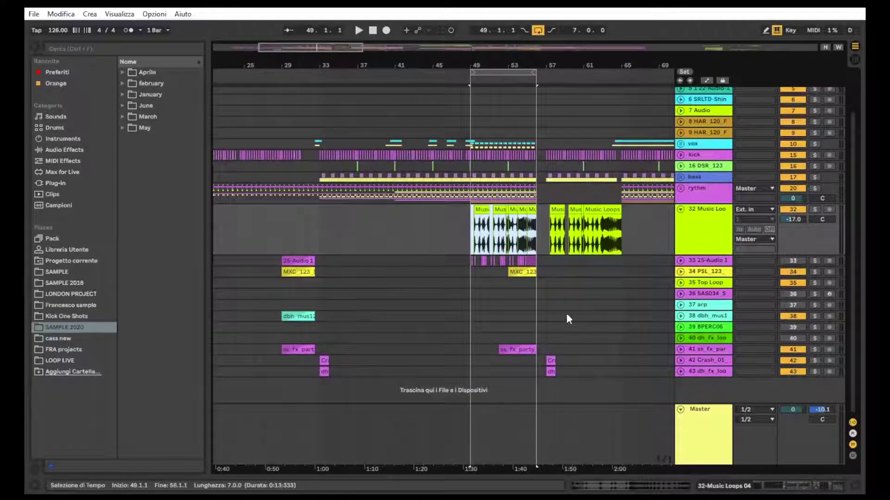
left_click(680, 336)
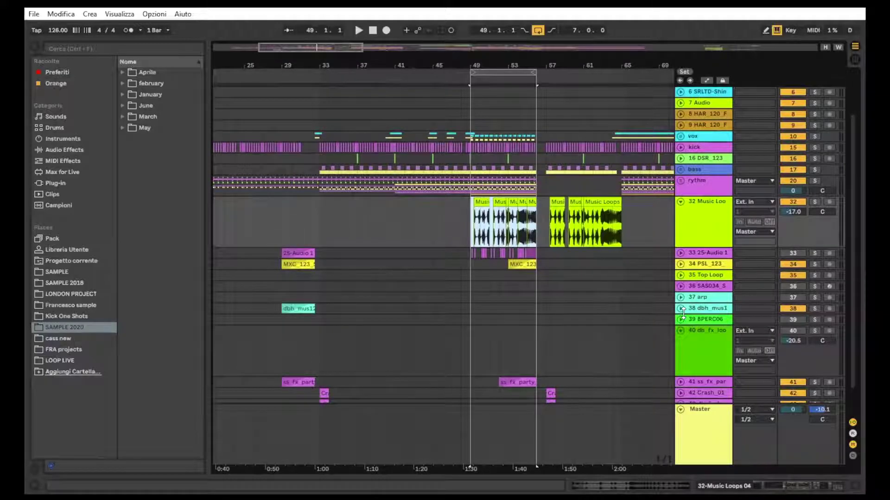
Set a 24-bar loop from bar 57 to 81 and select that section across all tracks.
scroll(683, 308, "down", 1)
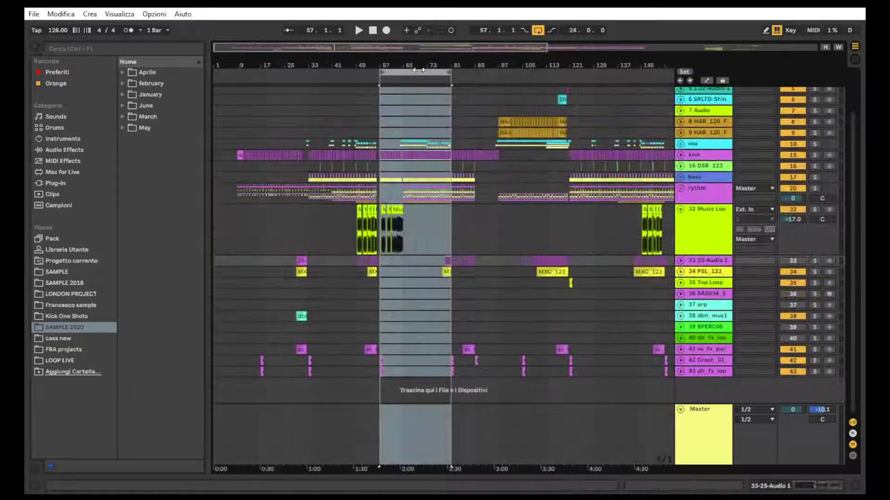
mouse_move(423, 71)
left_mouse_down()
mouse_move(280, 71)
mouse_move(425, 73)
left_mouse_up()
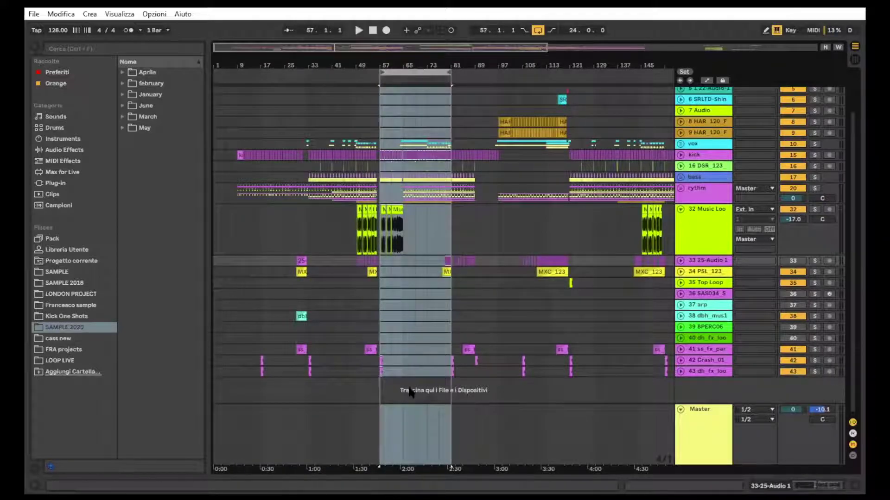
scroll(504, 145, "up", 4)
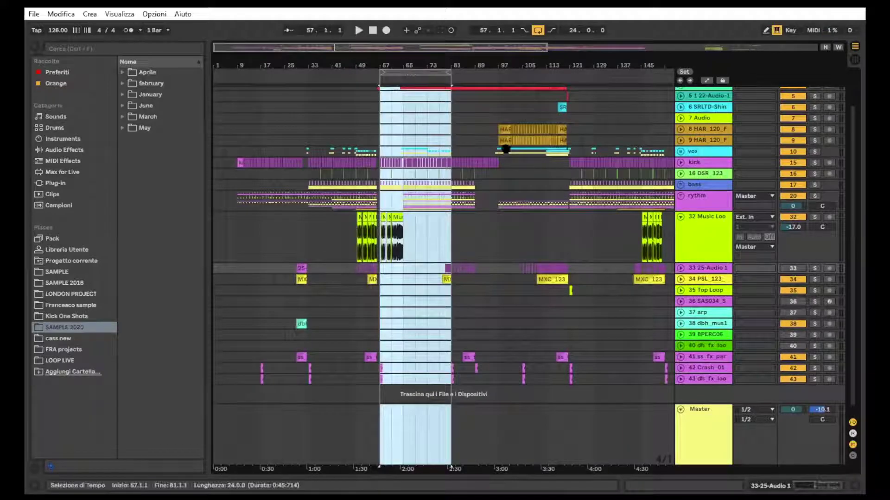
scroll(397, 91, "down", 2)
Move the 24-bar loop to bars 9 to 33 and select that intro section across all tracks.
left_click_drag(399, 73, 232, 88)
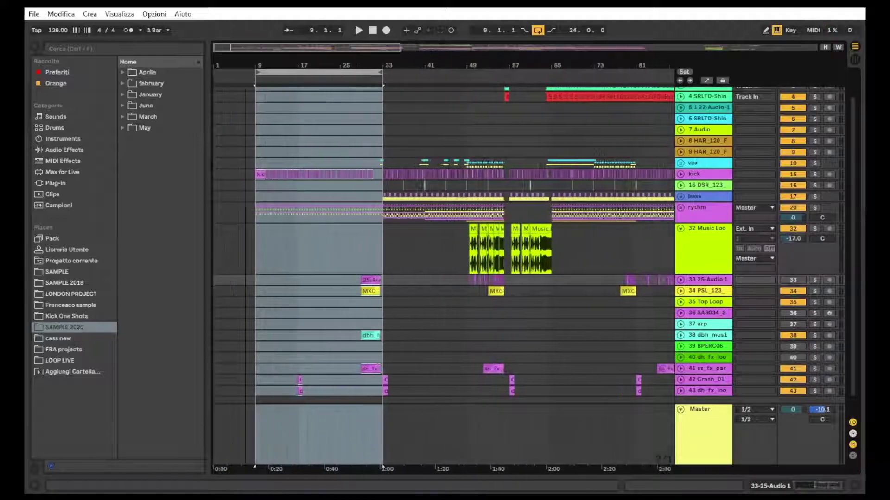
scroll(271, 417, "down", 2)
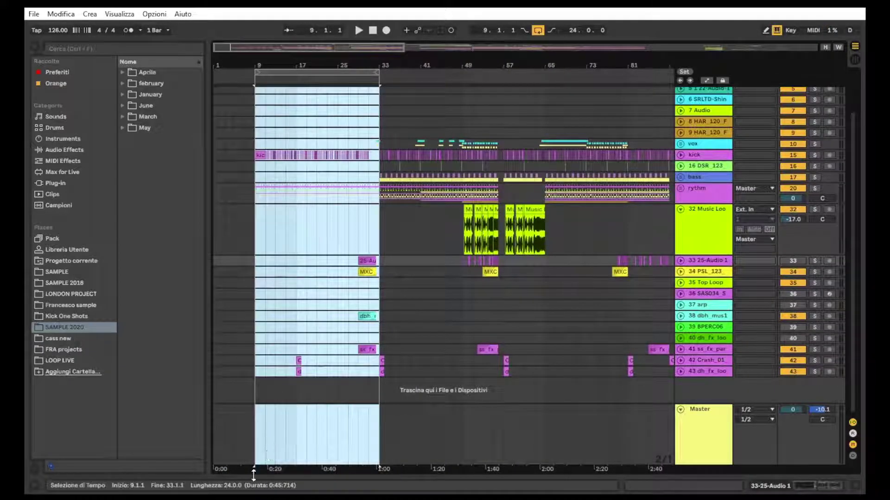
left_click_drag(219, 65, 220, 94)
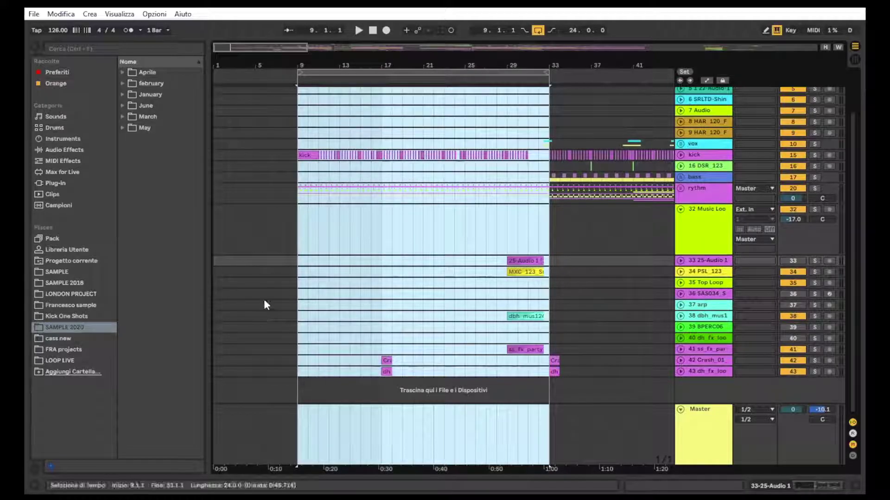
Select bars 1 to 9 on tracks 36 and 37, and reselect the loop section across all tracks.
left_click_drag(294, 292, 211, 308)
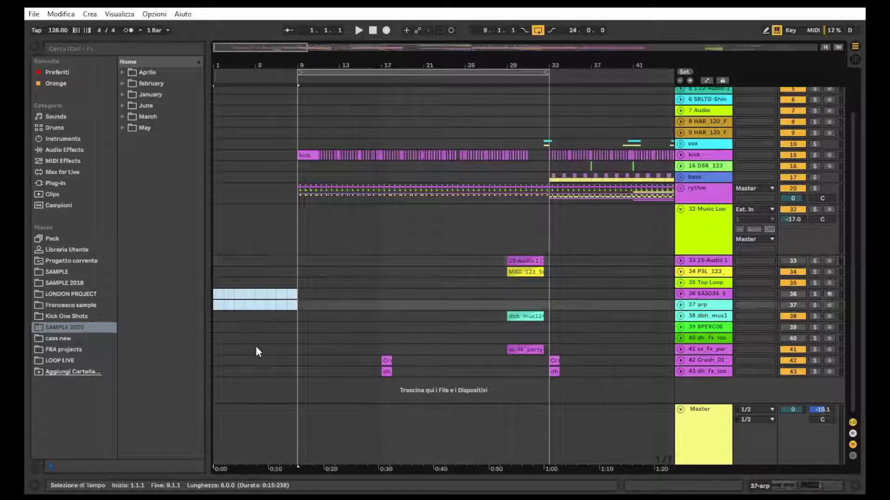
scroll(314, 137, "up", 2)
left_click_drag(301, 65, 319, 126)
left_click(263, 71)
left_click(263, 71)
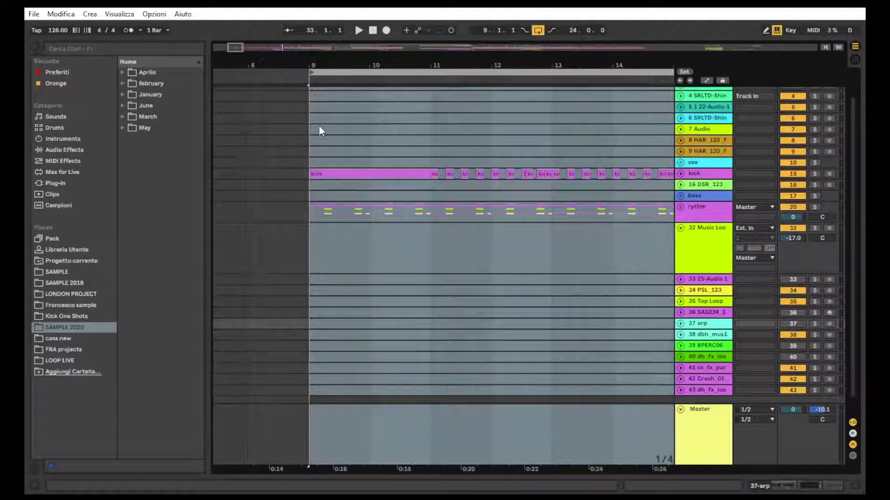
Try starting the loop slightly ahead of bar 9, and set it back to bars 9 to 33.
left_click_drag(315, 66, 265, 125)
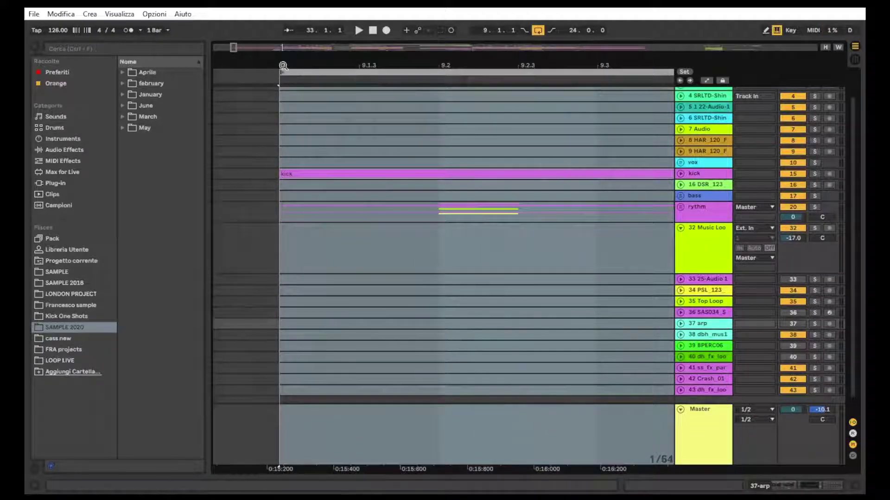
left_click_drag(284, 66, 386, 67)
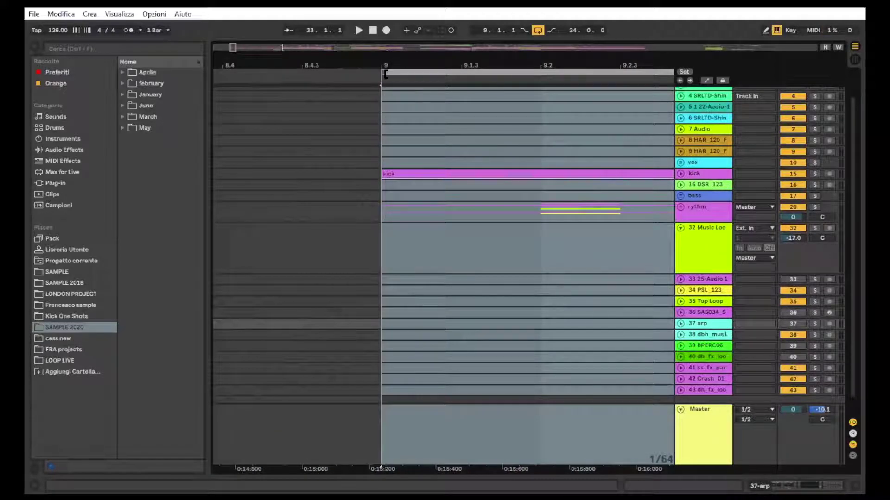
left_click_drag(386, 73, 362, 73)
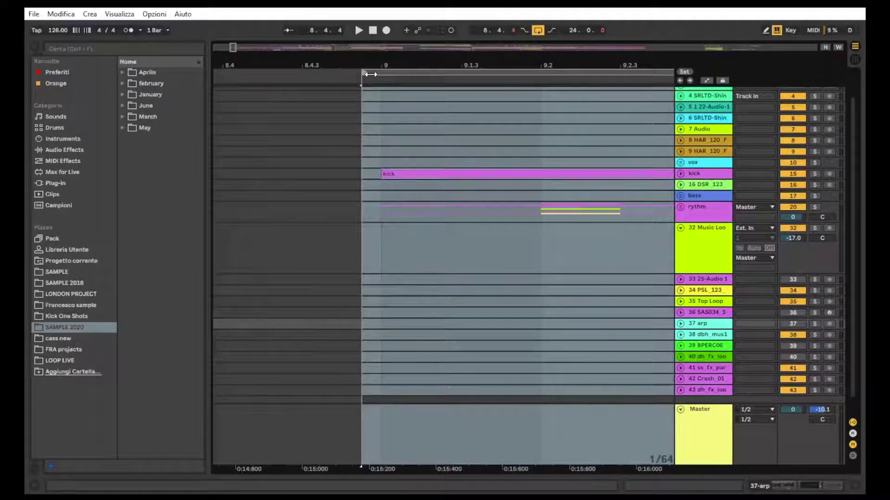
left_click_drag(372, 67, 380, 33)
left_click_drag(291, 66, 385, 105)
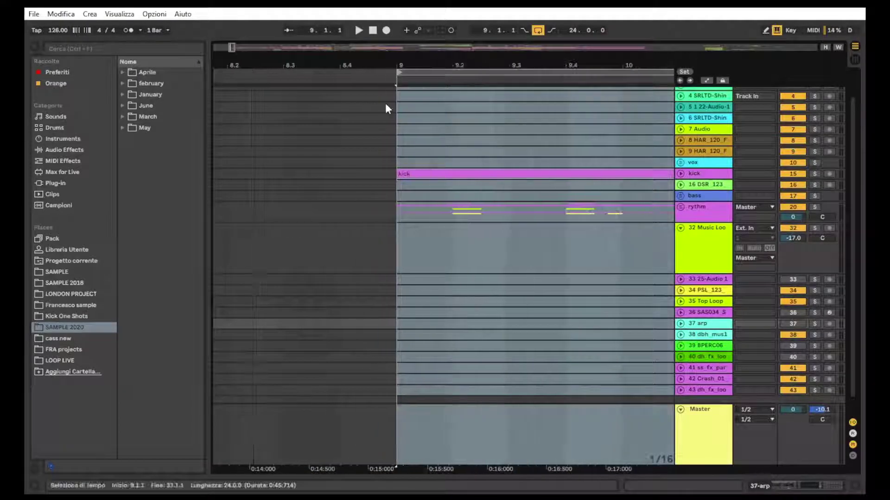
left_click_drag(400, 72, 370, 78)
left_click_drag(361, 48, 360, 32)
left_click_drag(378, 66, 398, 35)
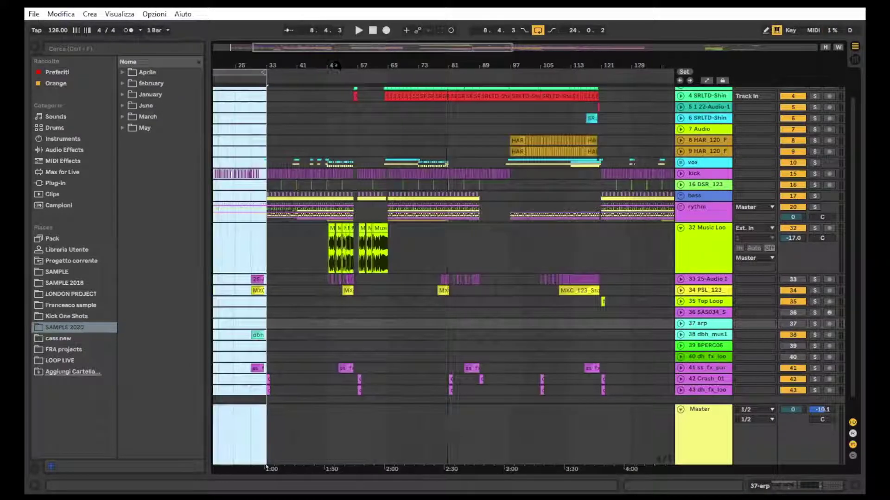
left_click_drag(256, 64, 322, 64)
left_click_drag(227, 67, 224, 80)
left_click_drag(276, 73, 278, 73)
double_click(279, 64)
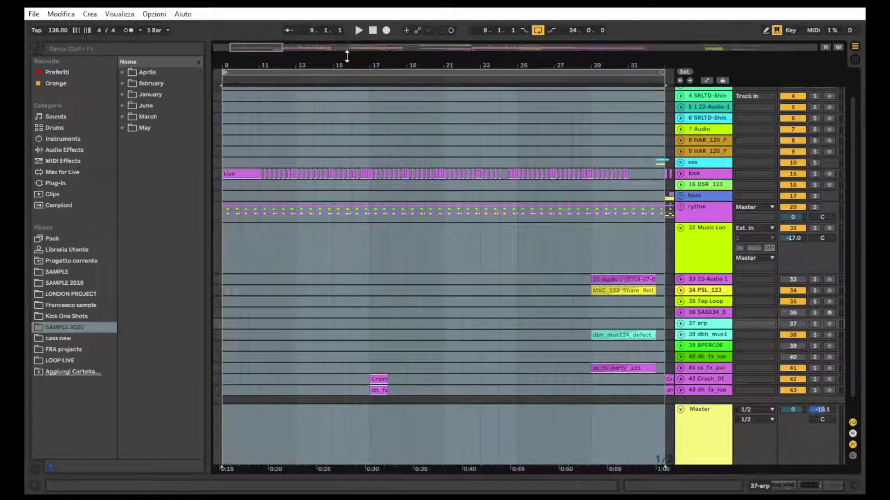
Select the bars 9 to 33 intro section across all tracks and play it, jumping ahead to about bar 28.
left_click(349, 73)
left_click_drag(352, 66, 339, 35)
scroll(428, 289, "down", 1)
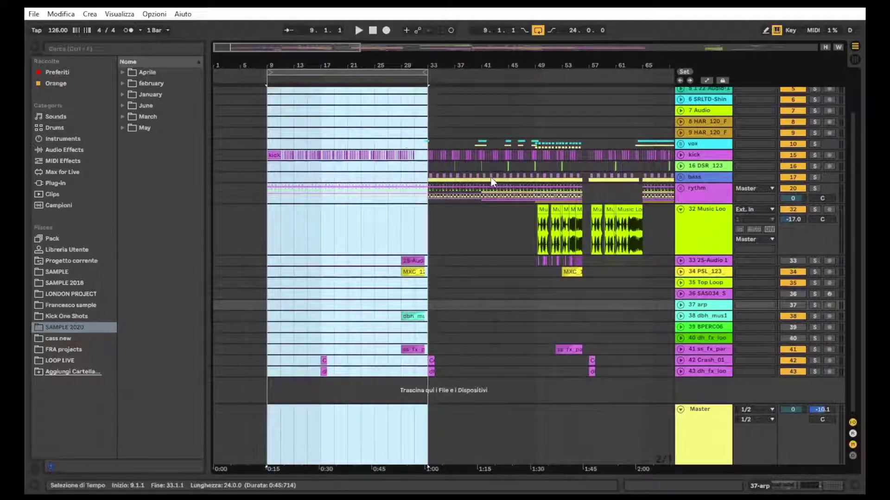
left_click(298, 68)
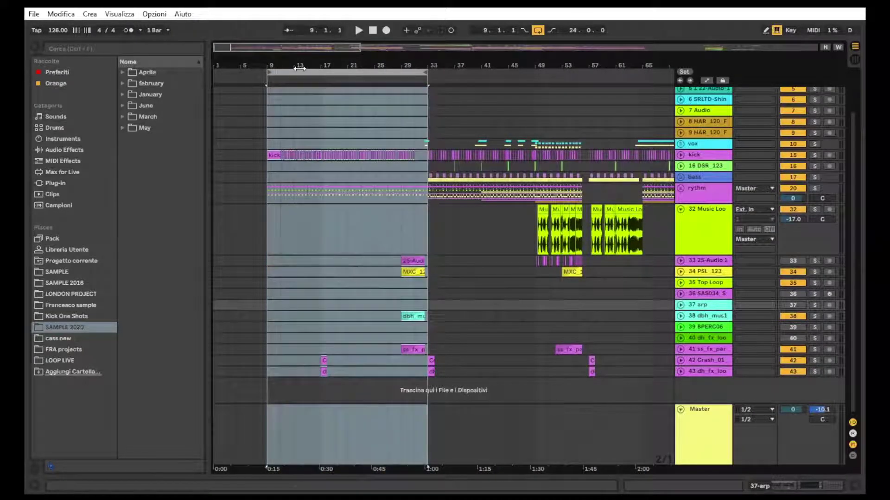
key("space")
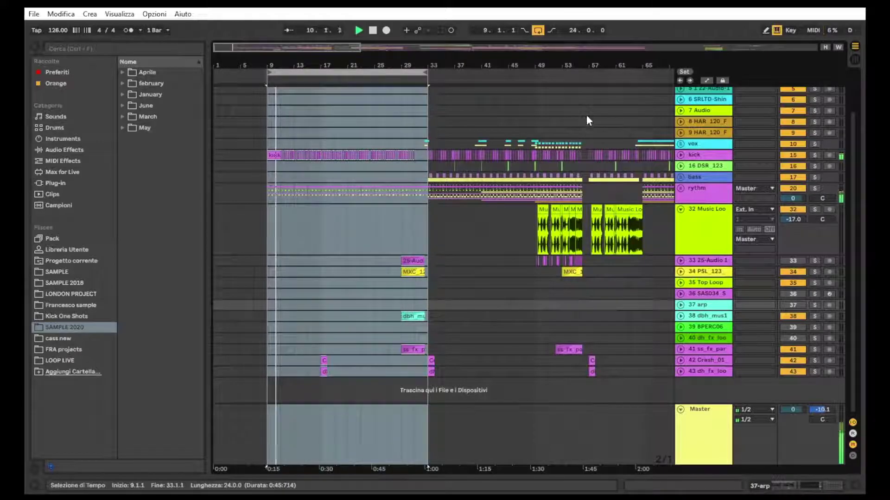
left_click(334, 80)
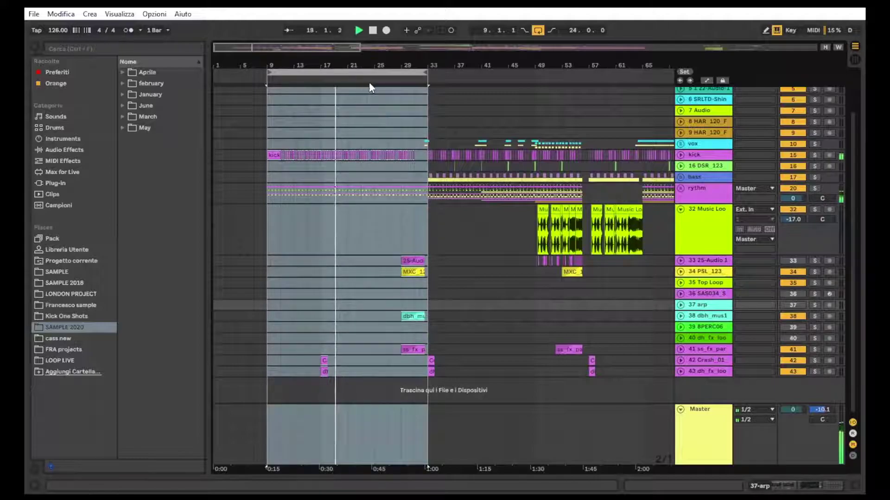
left_click(397, 81)
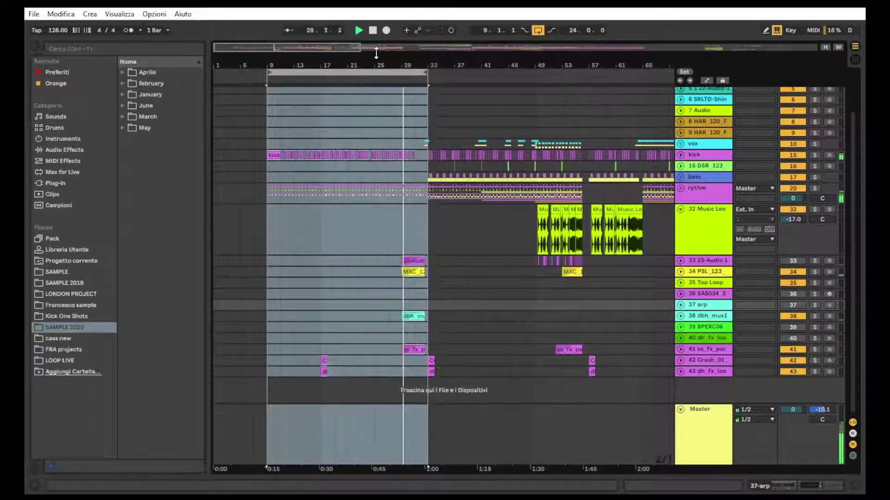
Show the automation lanes and open the Master track's Auto Filter device.
left_click(705, 81)
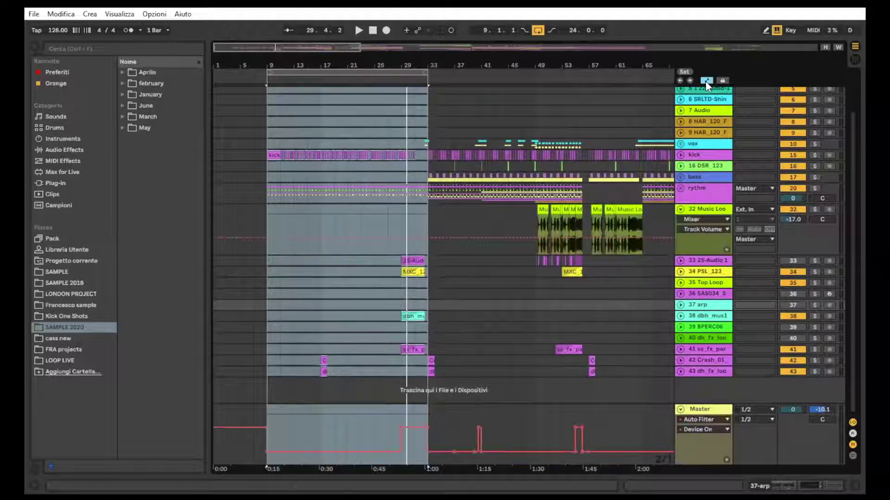
left_click(700, 413)
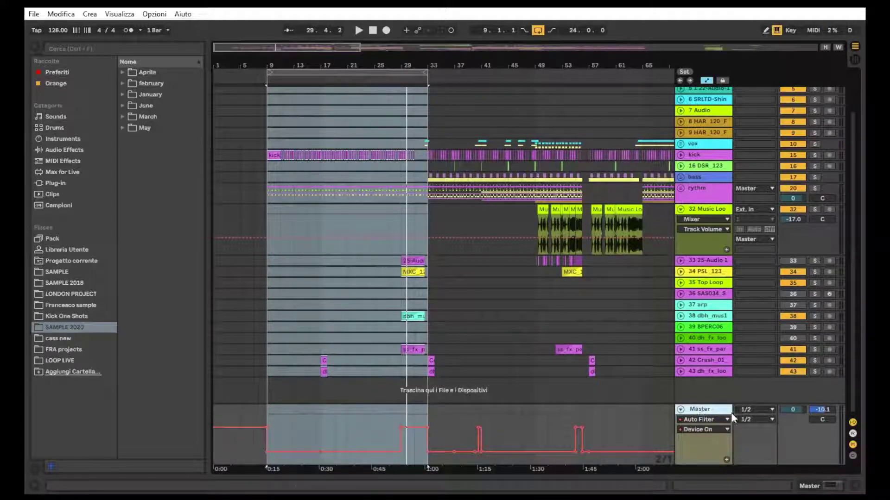
left_click(826, 484)
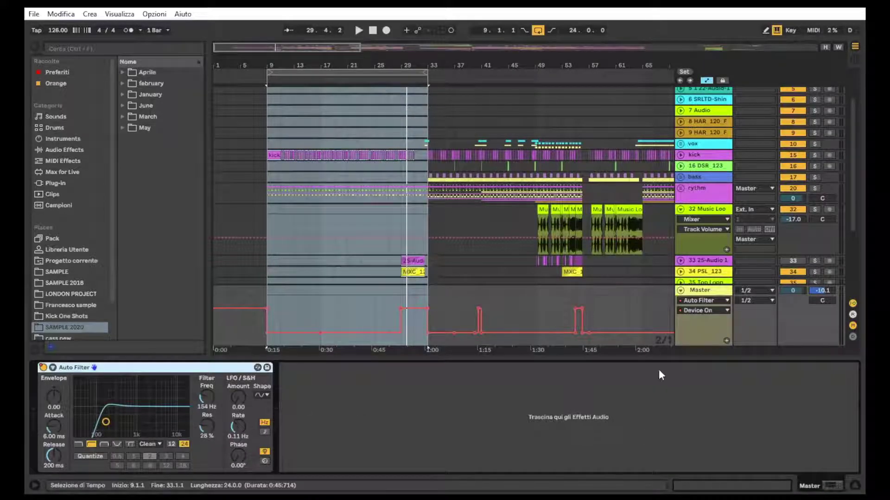
Examine the Master track's Auto Filter Device On automation across the intro and the following sections.
left_click(295, 344)
left_click(467, 290)
scroll(467, 288, "down", 1)
mouse_move(463, 65)
left_mouse_down()
mouse_move(343, 48)
mouse_move(343, 30)
left_mouse_up()
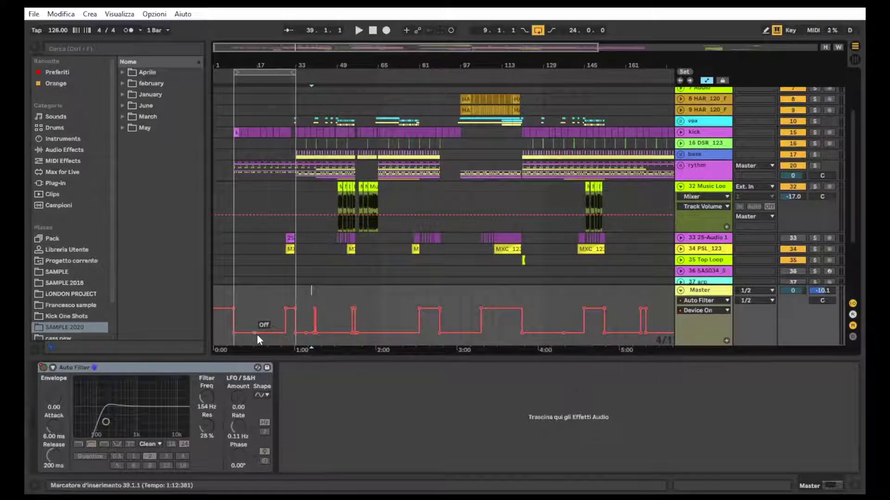
left_click_drag(238, 67, 237, 82)
mouse_move(343, 48)
left_mouse_down()
mouse_move(358, 63)
mouse_move(341, 64)
left_mouse_up()
scroll(410, 235, "down", 2)
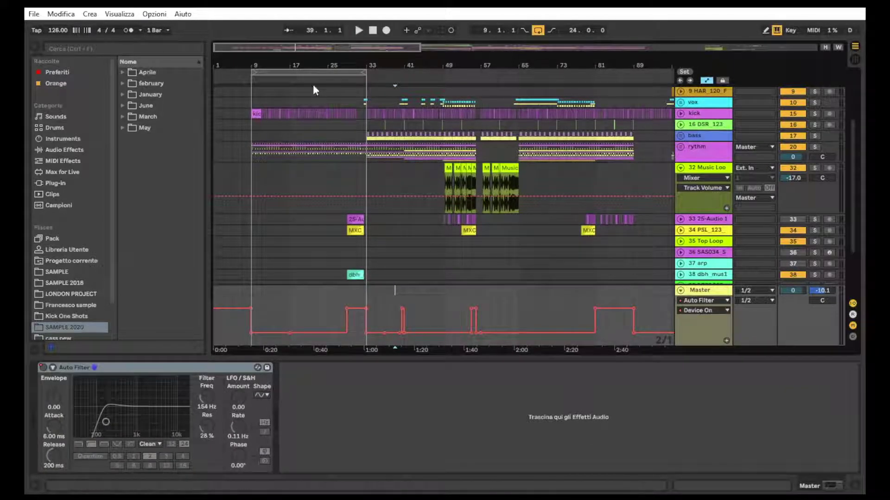
left_click_drag(312, 73, 347, 73)
scroll(327, 235, "down", 1)
scroll(356, 314, "down", 1)
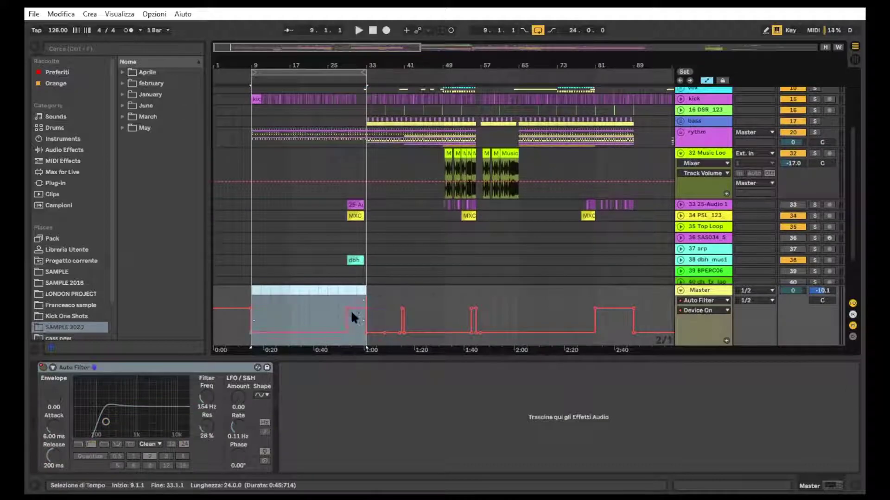
left_click(394, 306)
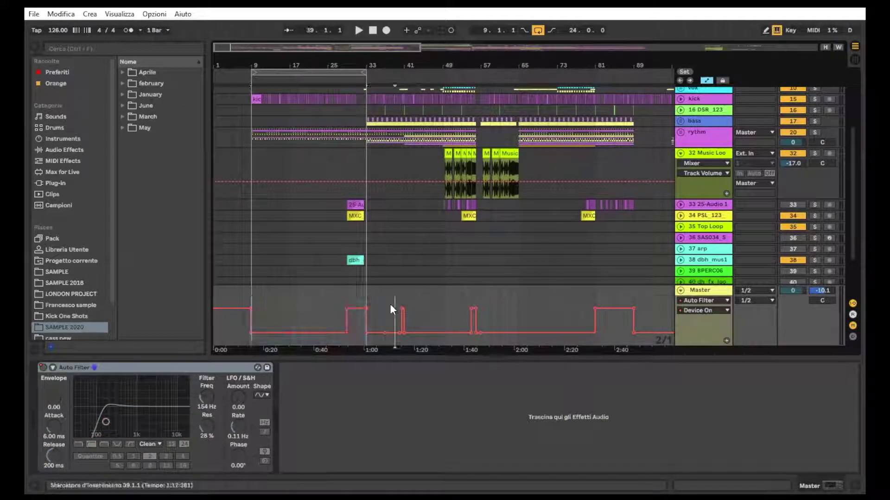
scroll(354, 149, "up", 1)
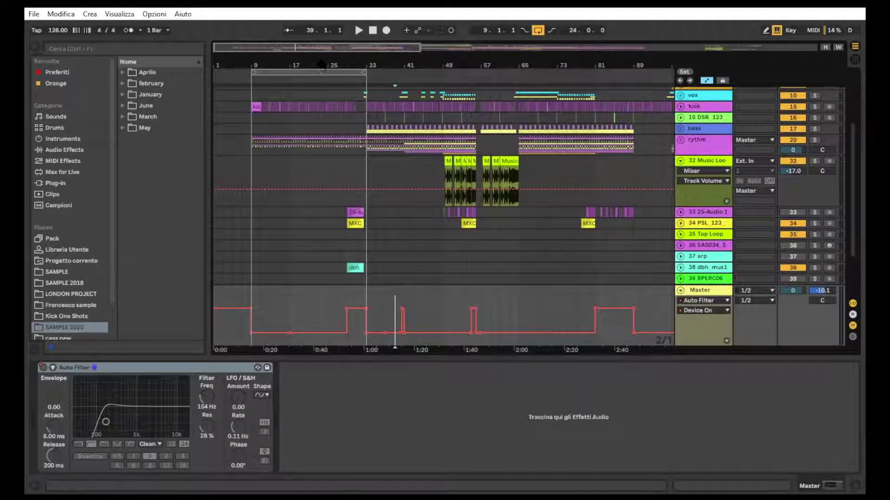
Play the end of the intro from about bar 27 and extend the loop end to bar 35.
left_click(340, 83)
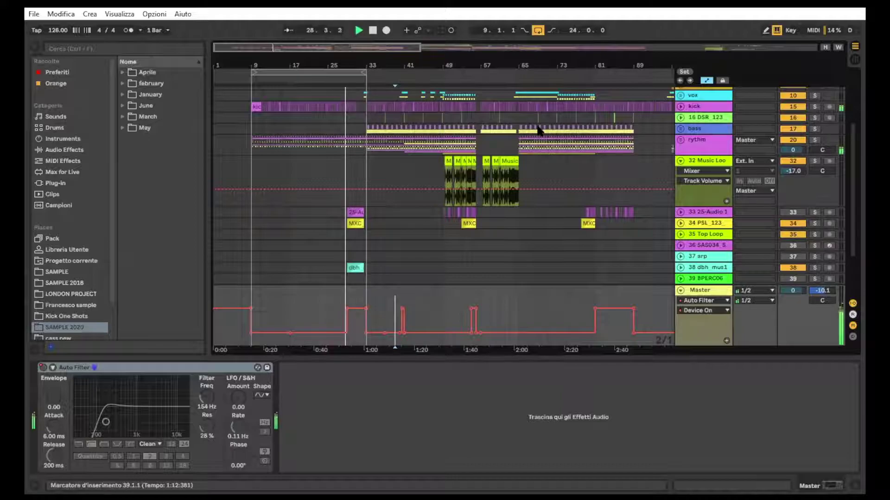
left_click(366, 71)
left_click_drag(367, 70, 375, 71)
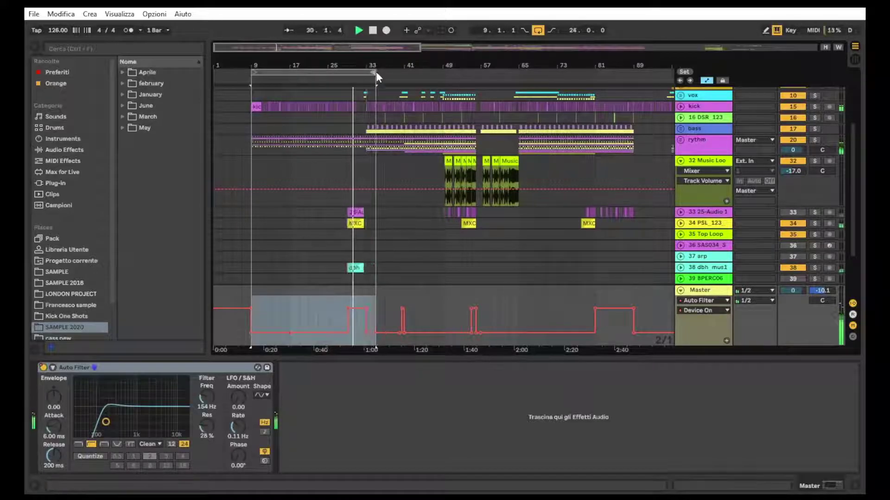
Select the vox group and unfold it to look at its vocal tracks.
scroll(696, 105, "up", 1)
left_click(695, 105)
scroll(688, 106, "up", 1)
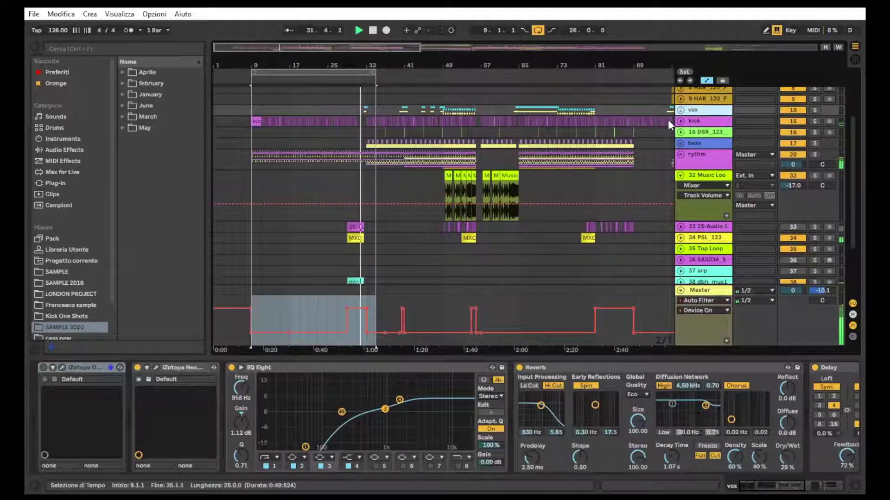
left_click(680, 110)
scroll(587, 196, "down", 2)
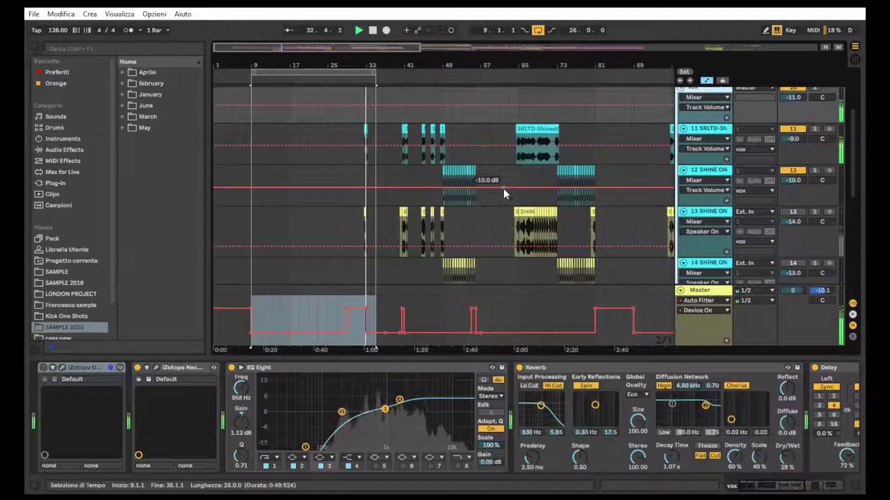
scroll(495, 181, "down", 1)
Turn off looping and unfold the bass group to show tracks 18 and 19.
left_click(538, 30)
scroll(518, 156, "down", 5)
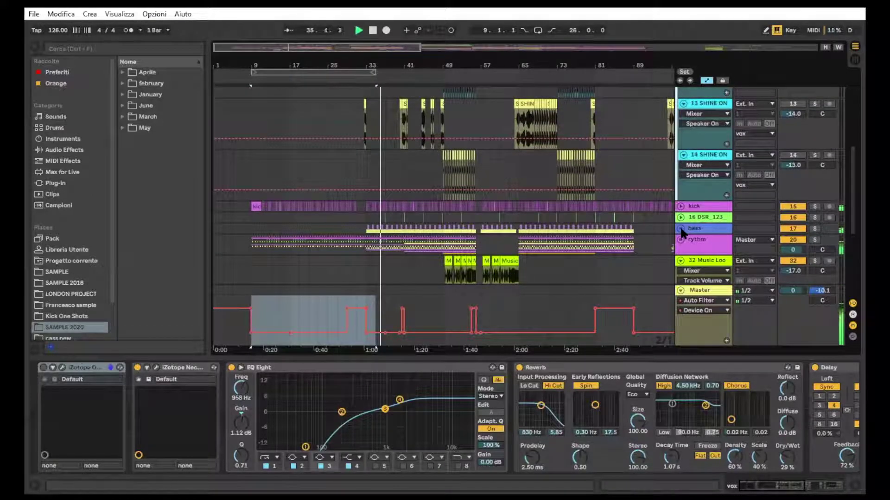
left_click(662, 228)
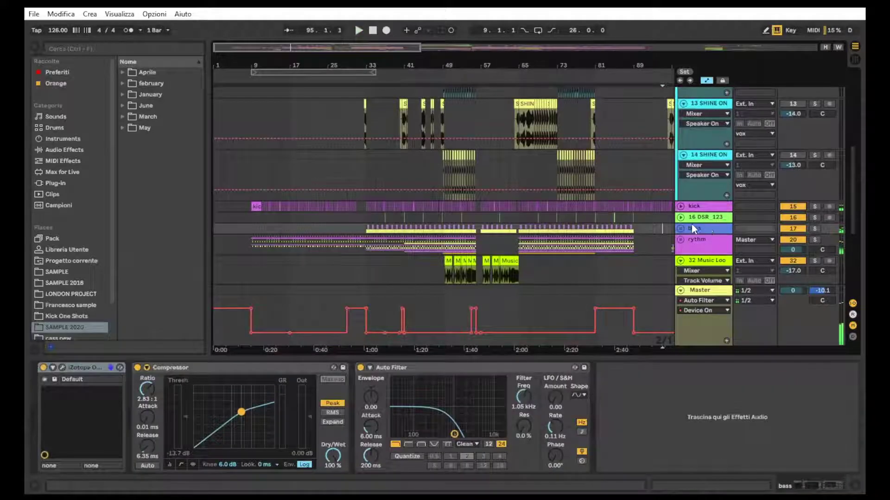
left_click(680, 228)
scroll(680, 229, "down", 2)
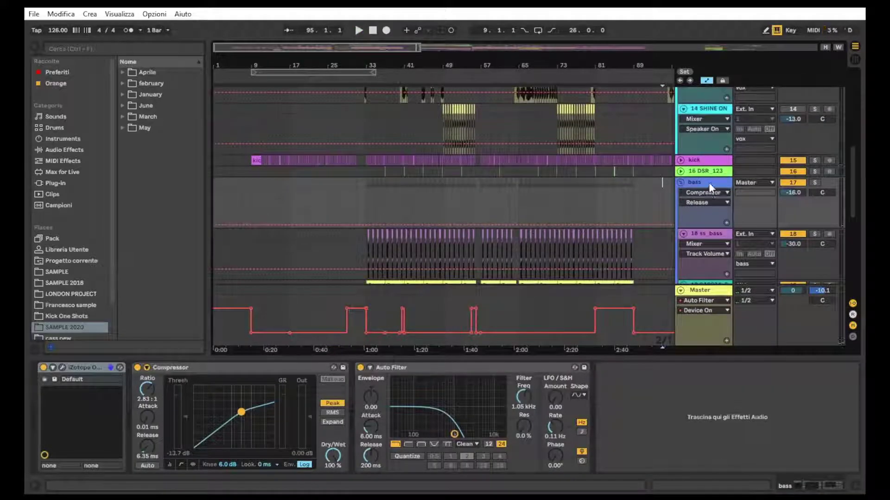
scroll(710, 191, "down", 3)
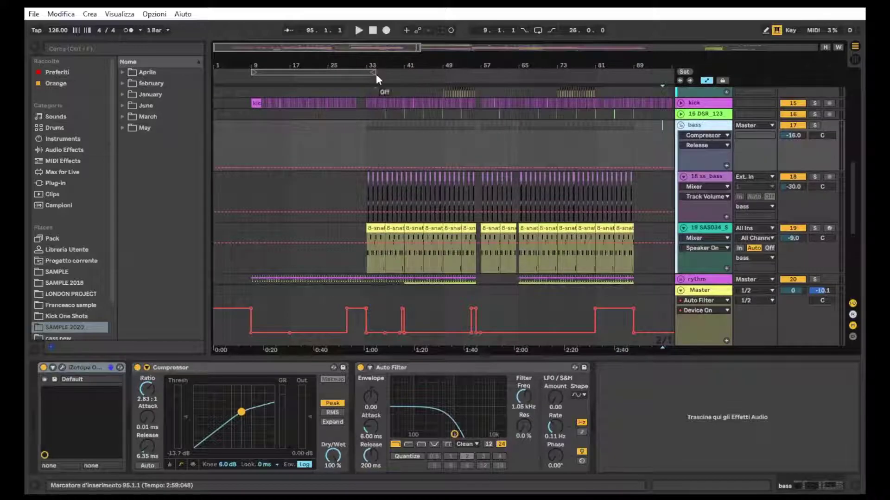
Loop bars 33 to 37 over bass tracks 18 and 19, and select the first 8-snatch bass 1 clip.
left_click_drag(376, 79, 400, 228)
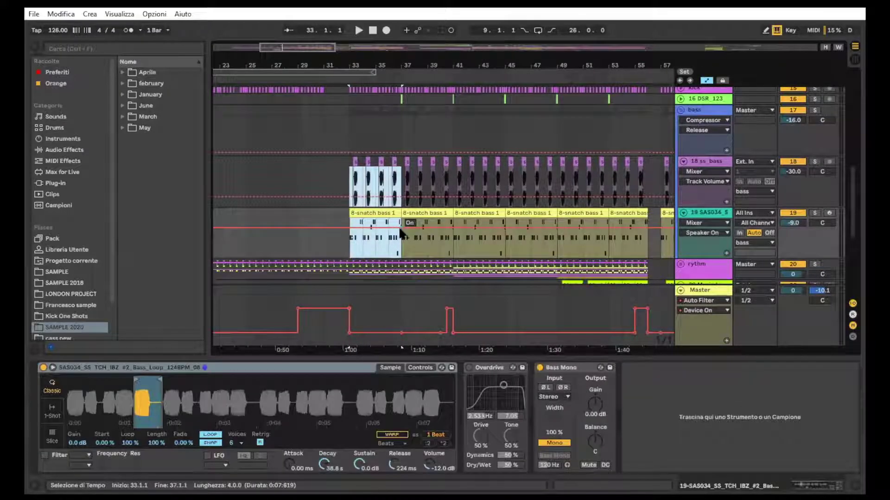
key("ctrl+l")
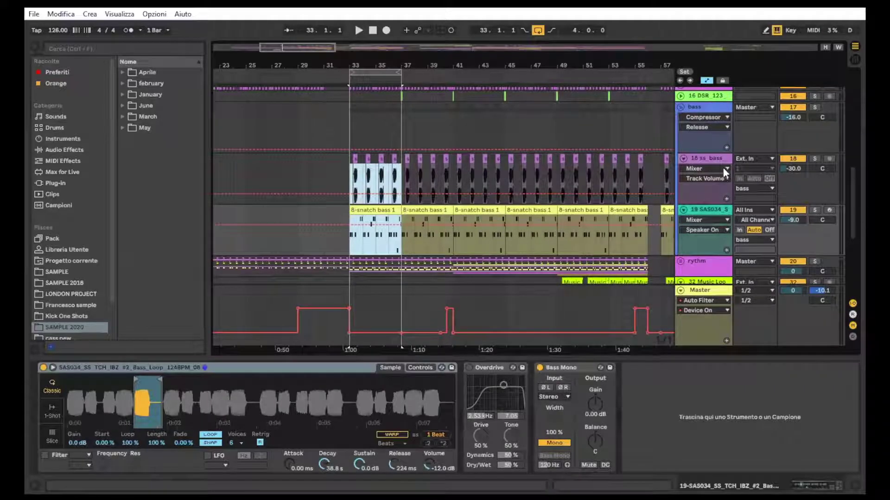
left_click(387, 210)
Examine the bass clips on tracks 18 and 19 from bar 33 onward against the neighbouring sections.
scroll(428, 254, "down", 1)
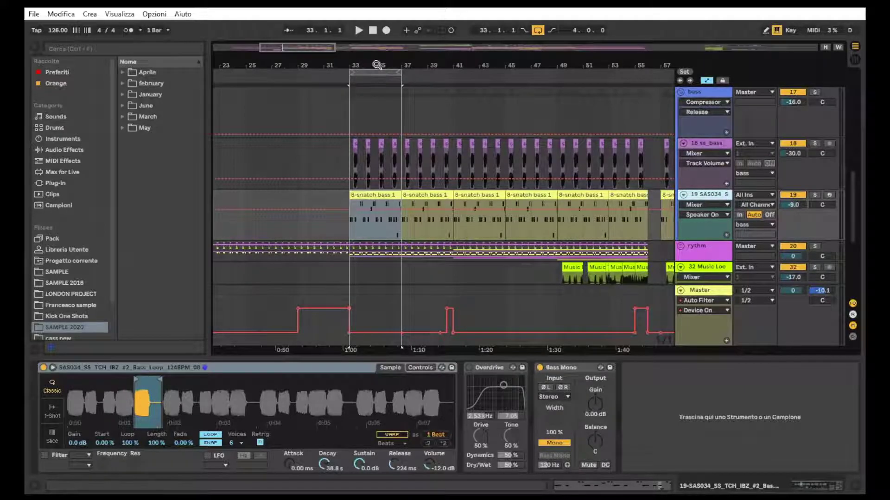
key("minus")
key("minus")
key("minus")
key("minus")
key("minus")
key("minus")
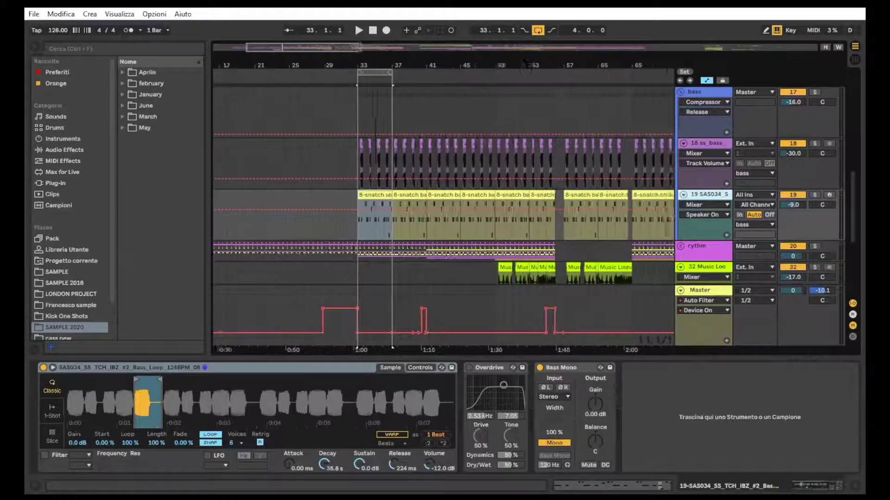
key("plus")
key("plus")
key("plus")
key("plus")
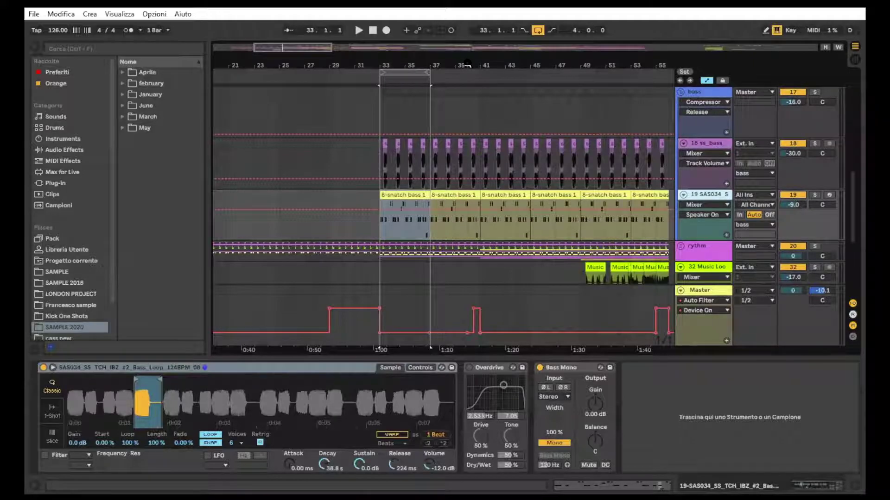
mouse_move(466, 64)
left_mouse_down()
mouse_move(466, 47)
mouse_move(452, 62)
left_mouse_up()
scroll(502, 200, "up", 2)
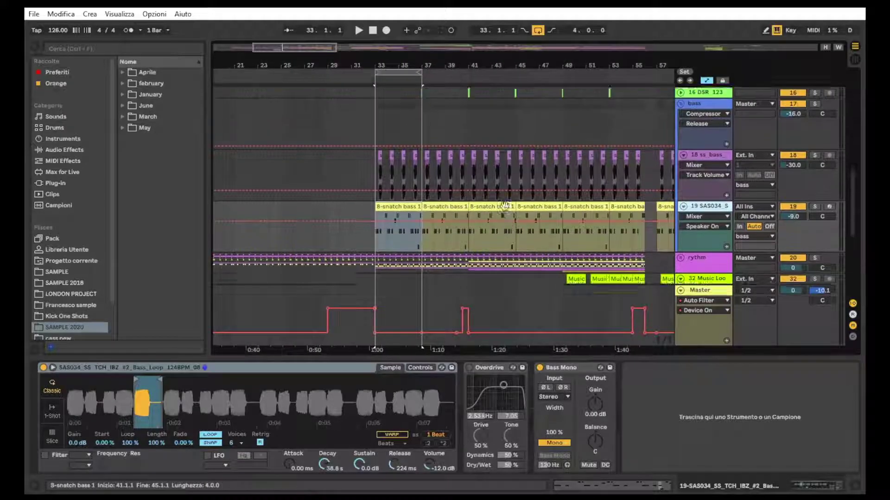
Examine bass tracks 18 and 19 around looped bars 33 to 37 alongside the vocal, kick, rythm and music loop tracks.
scroll(504, 206, "up", 1)
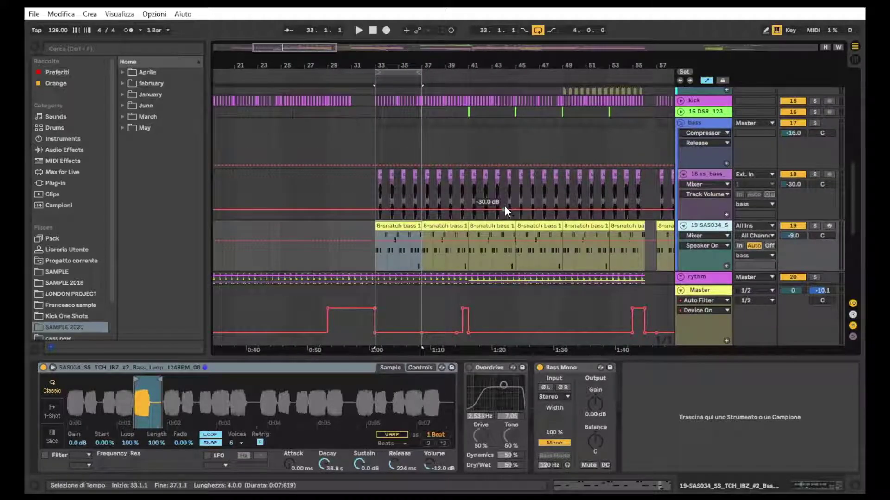
scroll(505, 206, "down", 2)
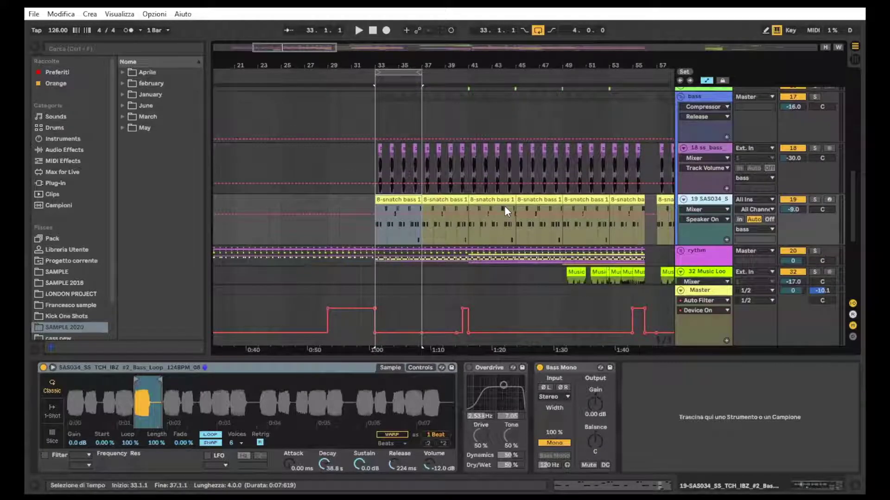
scroll(505, 206, "down", 1)
scroll(504, 206, "down", 1)
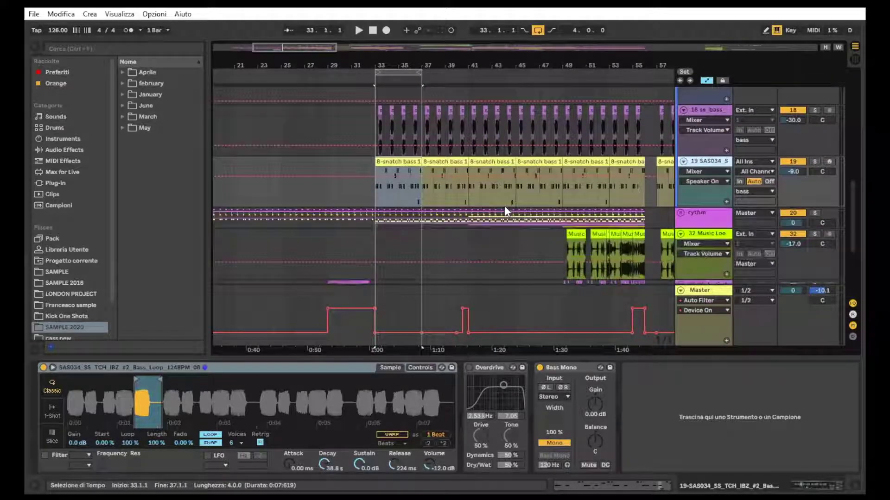
scroll(504, 207, "up", 1)
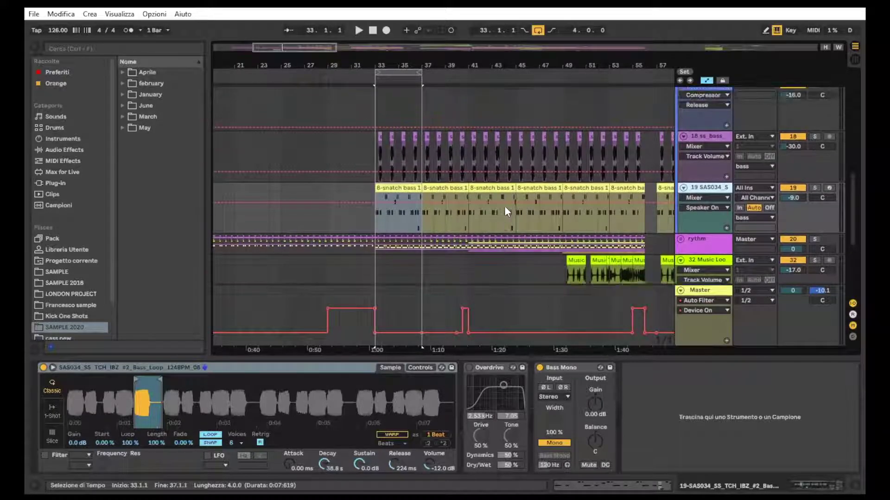
scroll(504, 207, "up", 1)
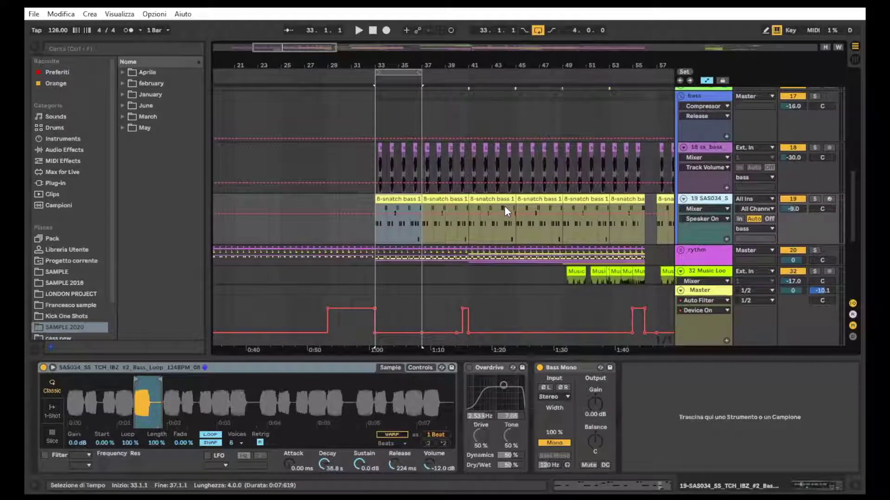
scroll(505, 206, "down", 1)
left_click_drag(388, 64, 388, 105)
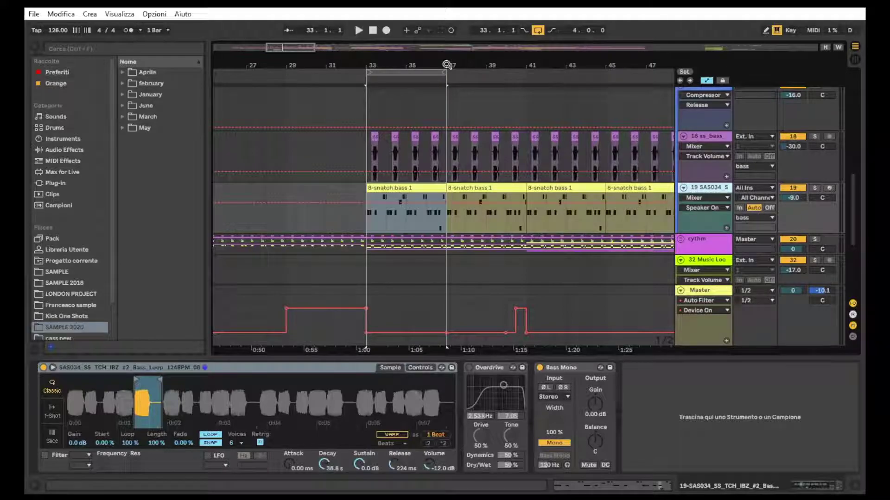
mouse_move(425, 63)
left_mouse_down()
mouse_move(421, 54)
mouse_move(411, 60)
mouse_move(420, 50)
left_mouse_up()
scroll(483, 125, "up", 2)
scroll(508, 112, "up", 1)
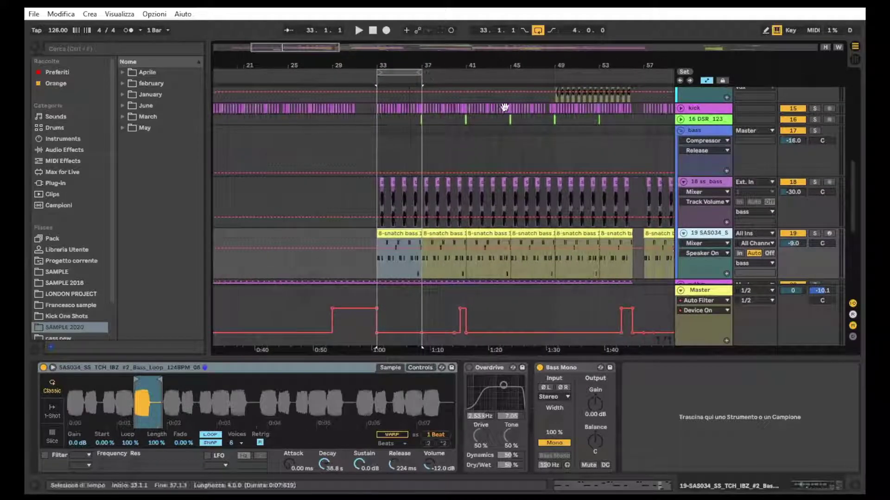
scroll(517, 107, "up", 1)
scroll(518, 106, "up", 1)
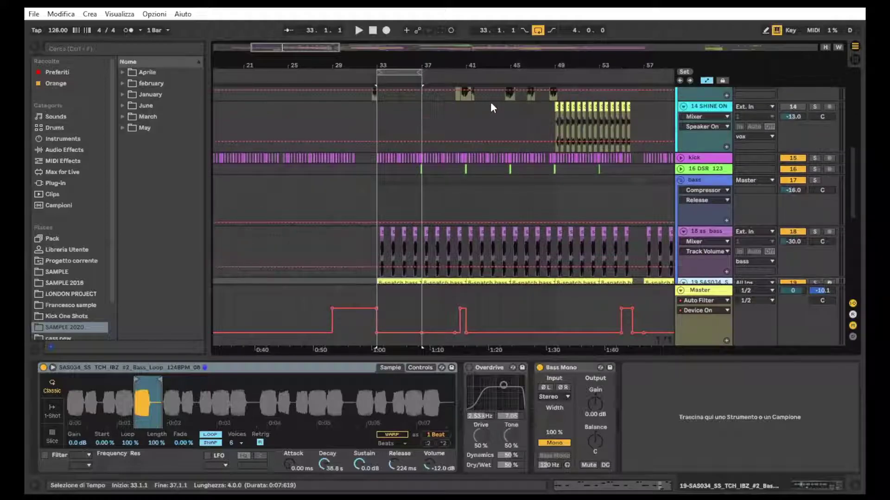
scroll(450, 170, "down", 4)
Select the bass group track to show its iZotope Ozone, Compressor and Auto Filter effect chain.
left_click(700, 95)
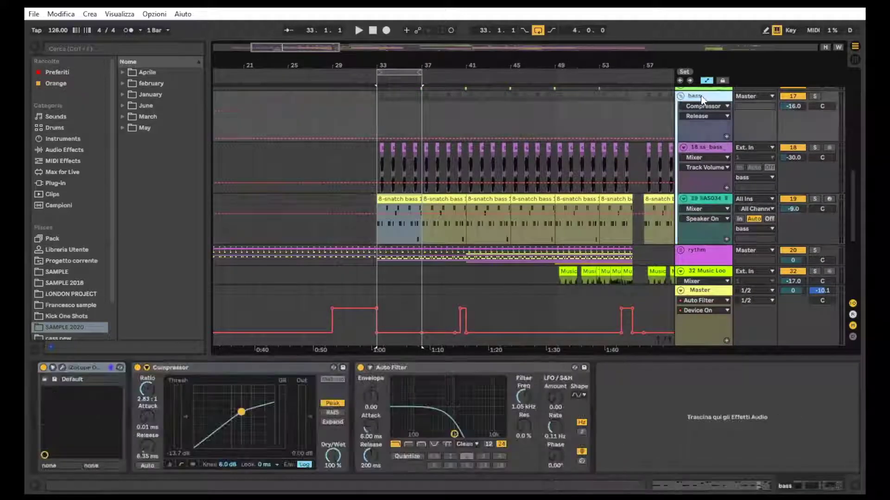
scroll(703, 185, "down", 1)
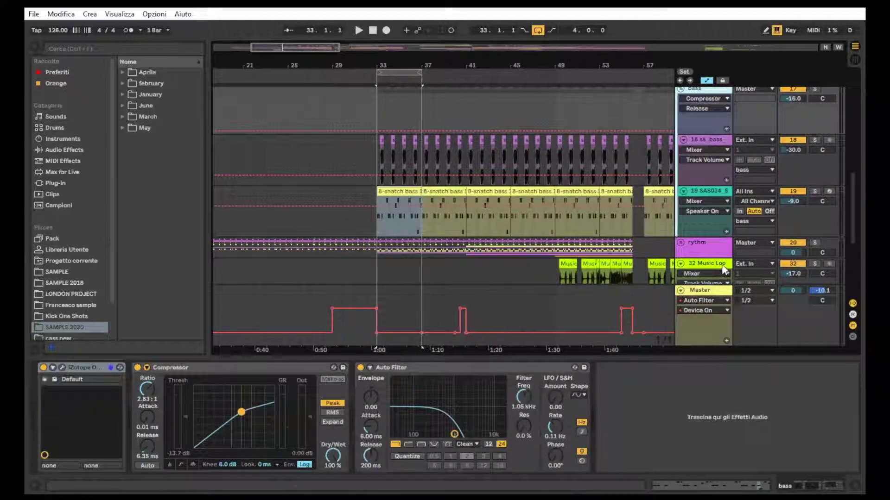
scroll(556, 186, "down", 1)
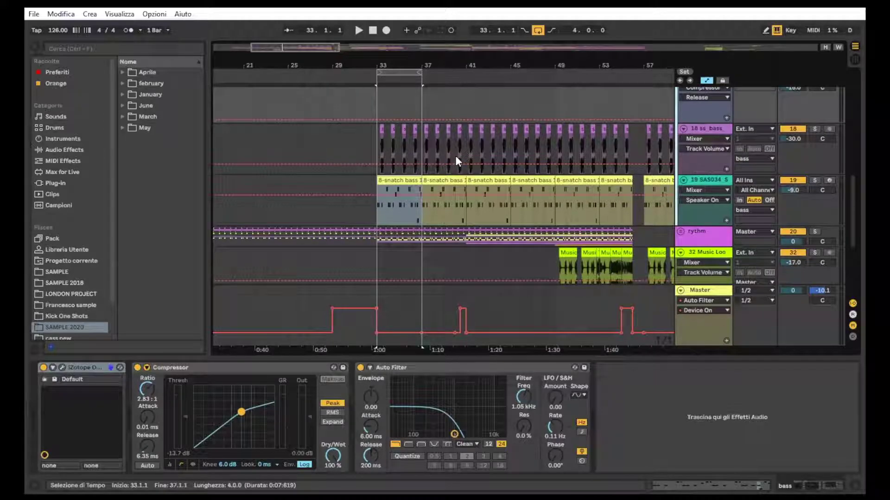
Select the looped bars 33 to 37 across all tracks and look closely at the bass clips inside them.
left_click(401, 70)
key("z")
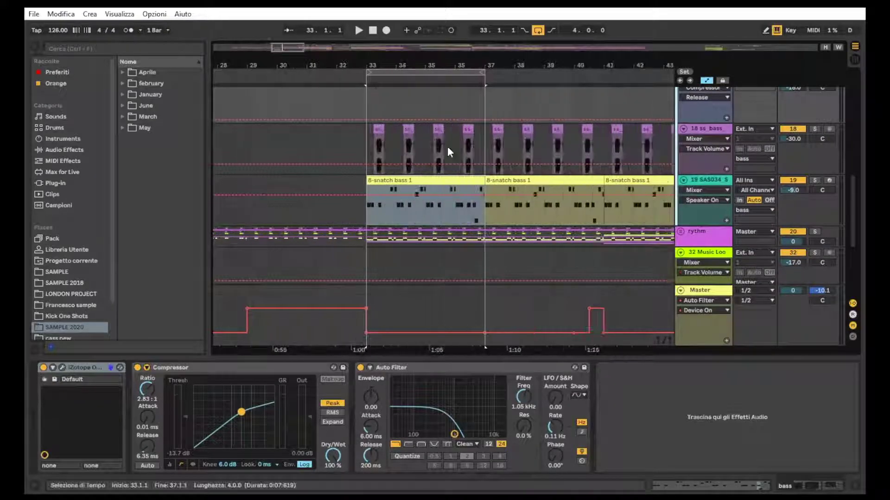
scroll(480, 139, "down", 1)
left_click(413, 72)
scroll(419, 83, "down", 1)
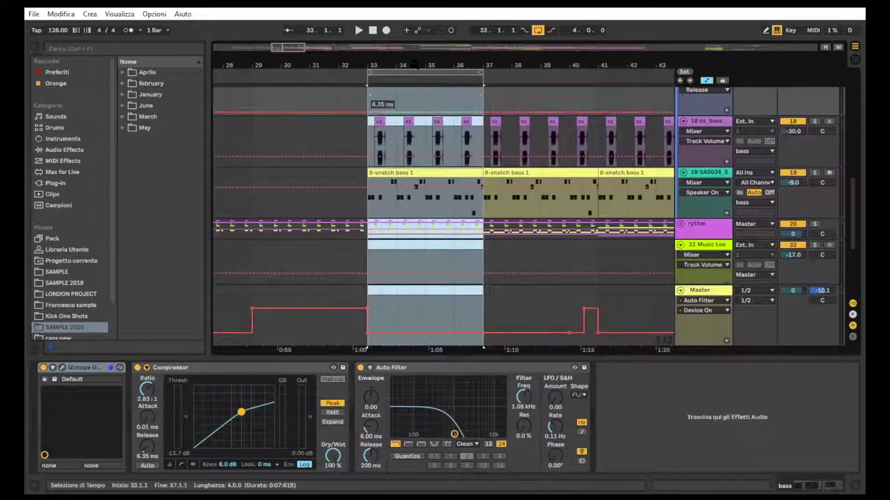
Reselect the time range of the 33 to 37 loop, and select bass track 18 to show its device chain.
scroll(446, 115, "up", 1)
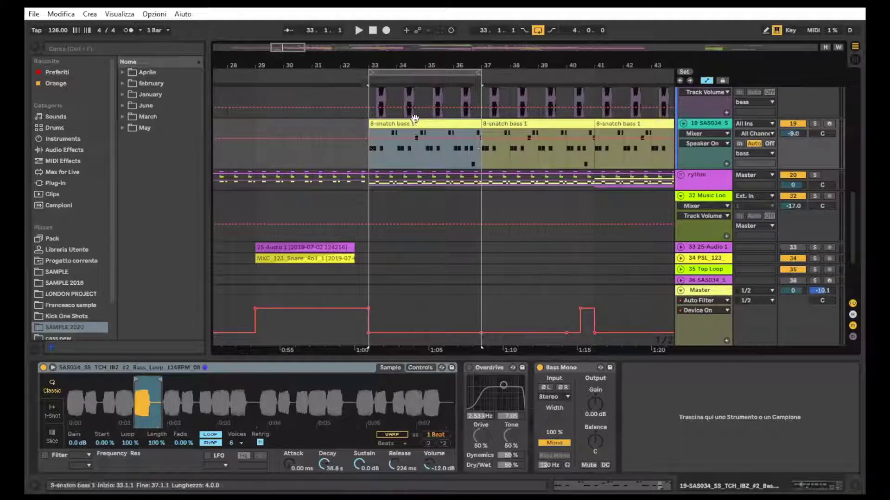
scroll(434, 148, "up", 1)
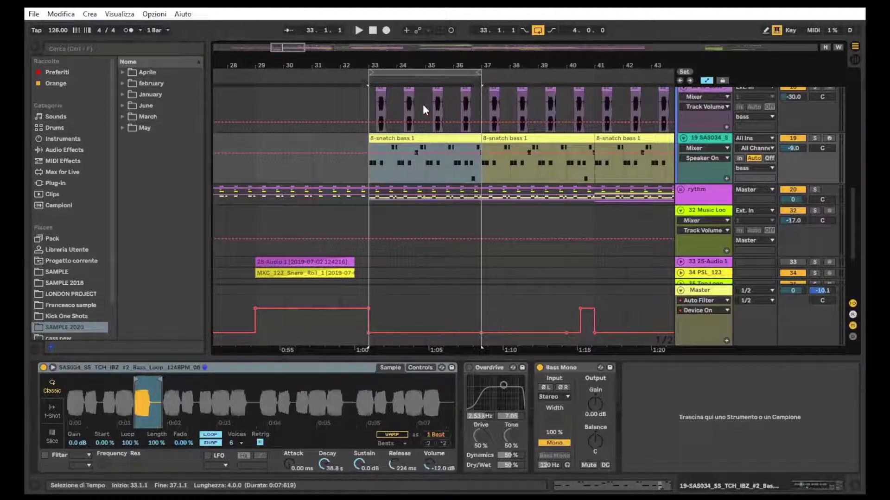
left_click(438, 73)
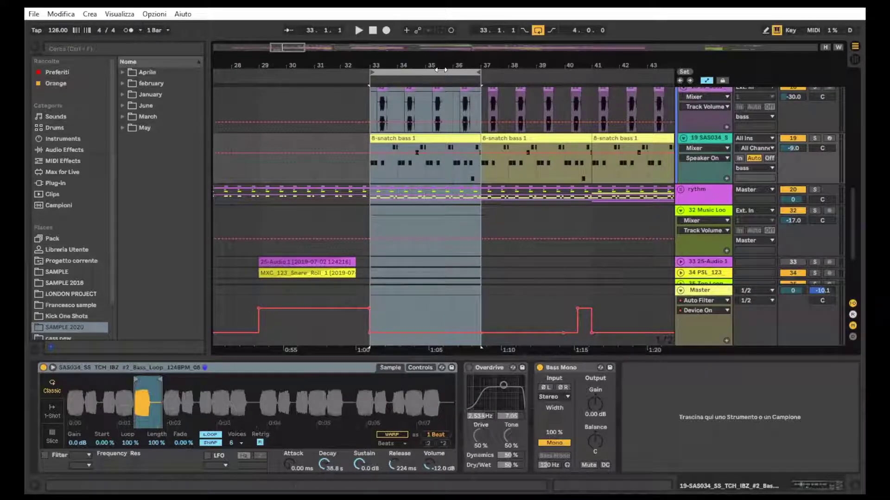
scroll(459, 121, "up", 1)
left_click(712, 101)
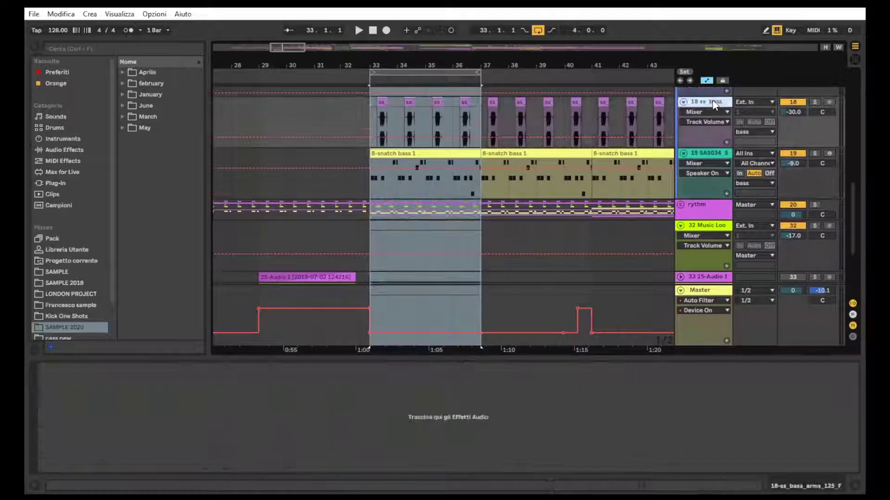
scroll(414, 126, "up", 1)
Select the note range from 33.2.3 to 33.3.1 in track 19's first clip, in line with the track 18 bass sample.
left_click_drag(376, 60, 380, 119)
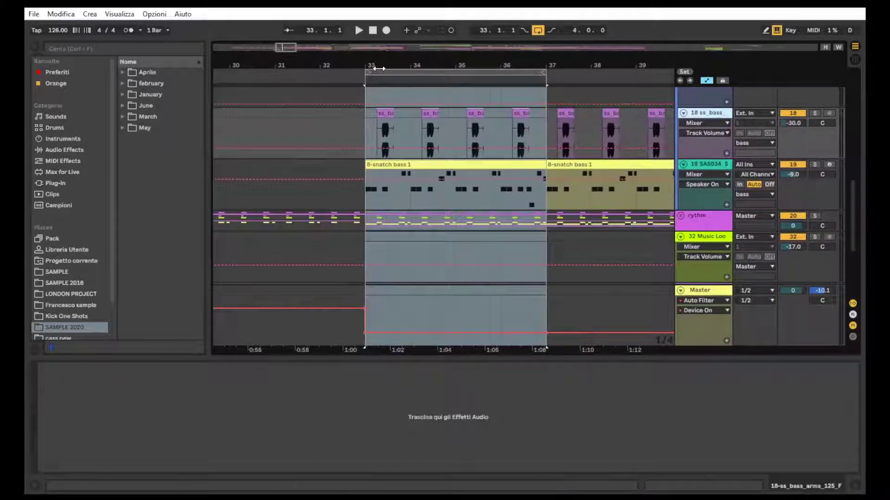
left_click_drag(379, 67, 391, 139)
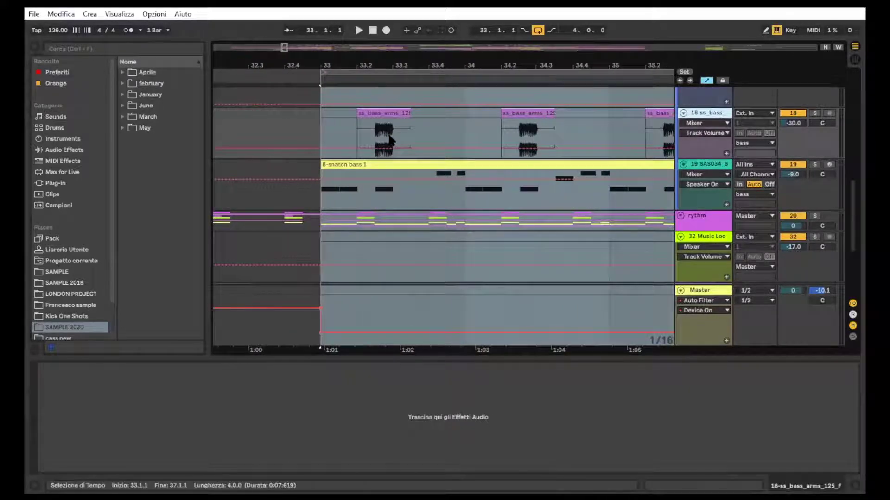
left_click_drag(373, 196, 390, 199)
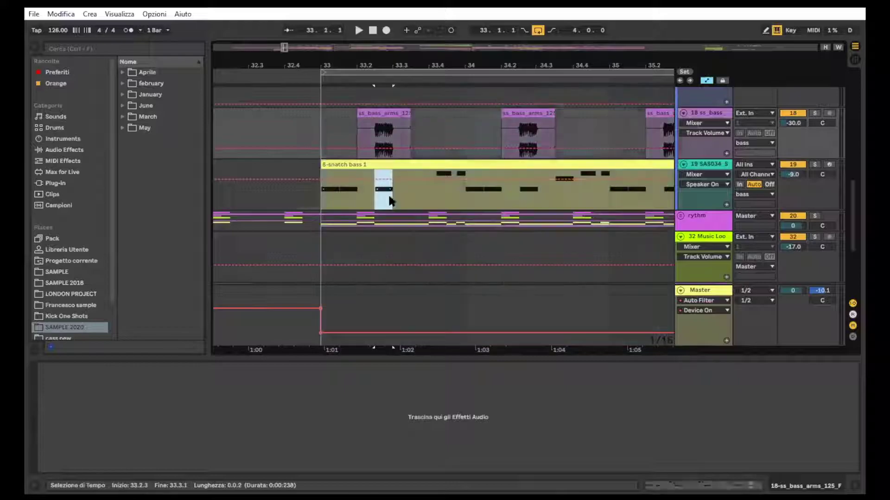
Select the whole first 8-snatch bass 1 clip on track 19, spanning bars 33 to 37.
left_click_drag(384, 67, 384, 56)
left_click(445, 167)
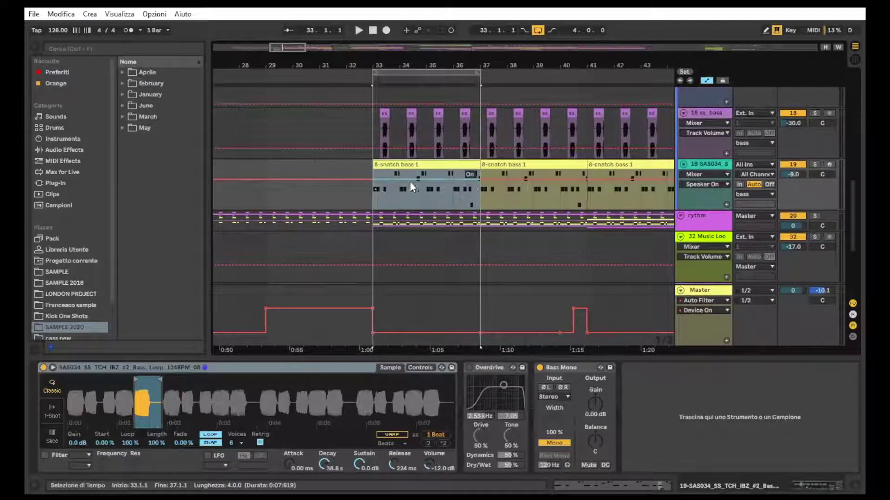
left_click(399, 166)
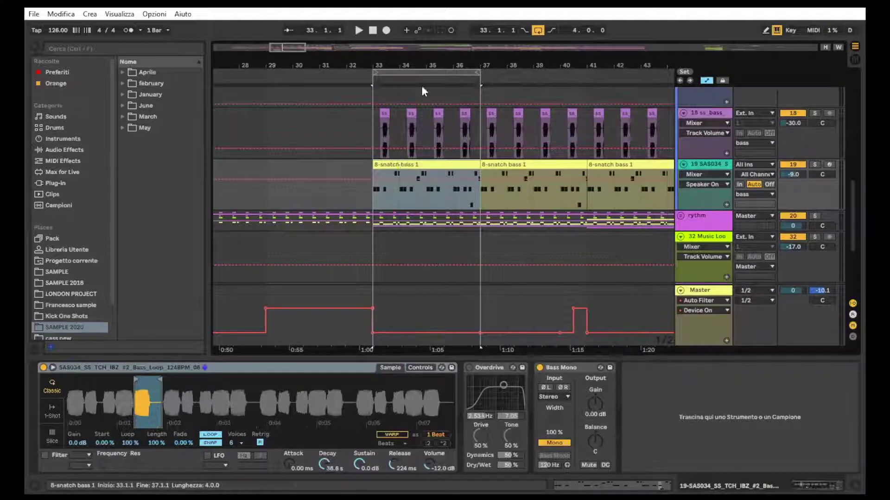
Compare the repeating bass clips after bar 37 with the first 8-snatch bass 1 clip, and reselect that first clip.
left_click_drag(423, 68, 390, 64)
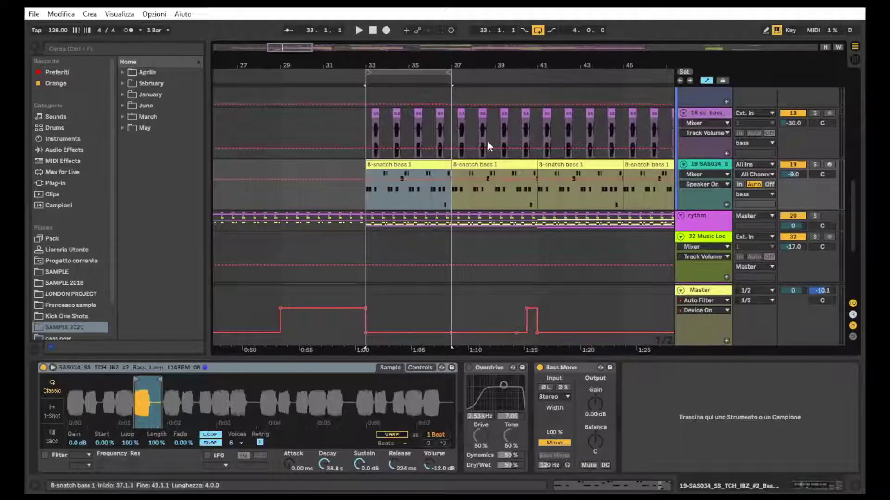
left_click_drag(423, 66, 422, 59)
scroll(426, 98, "up", 1)
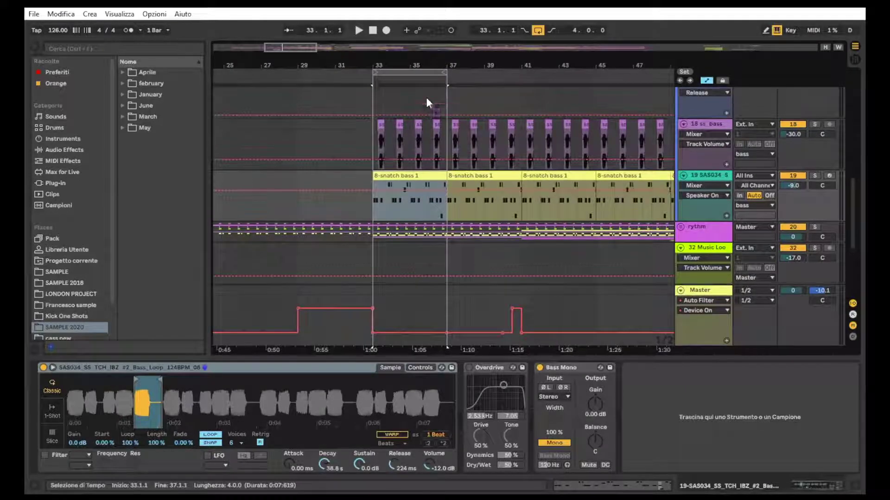
scroll(407, 94, "up", 1)
scroll(402, 173, "down", 1)
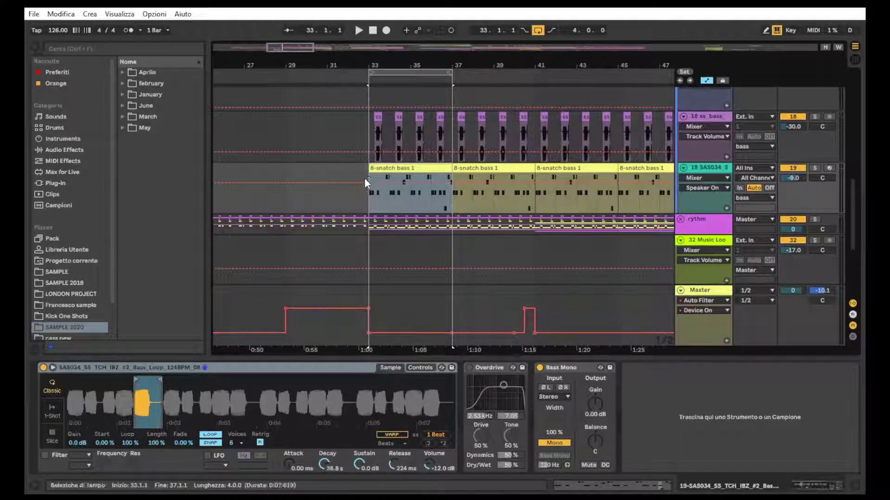
left_click_drag(366, 174, 434, 172)
left_click(448, 168)
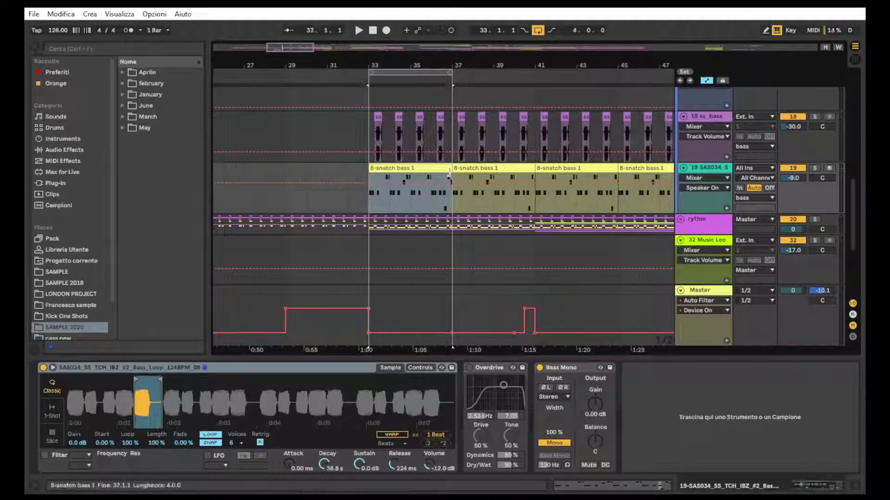
Solo the bass group and play the loop from bar 33, stopping before its end.
scroll(385, 155, "down", 1)
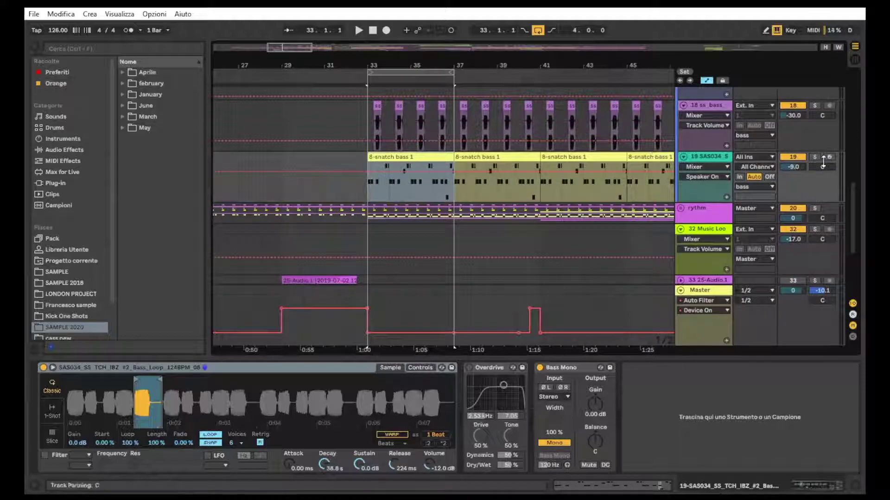
scroll(821, 104, "up", 2)
scroll(820, 103, "up", 3)
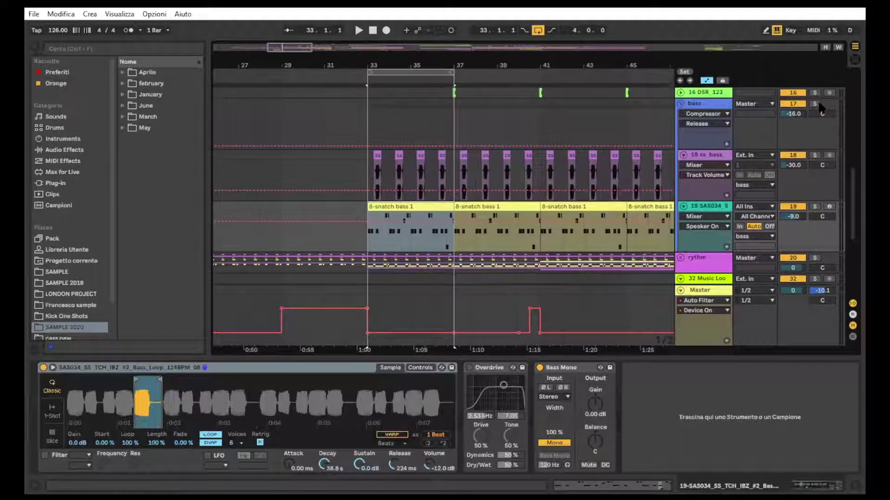
key("space")
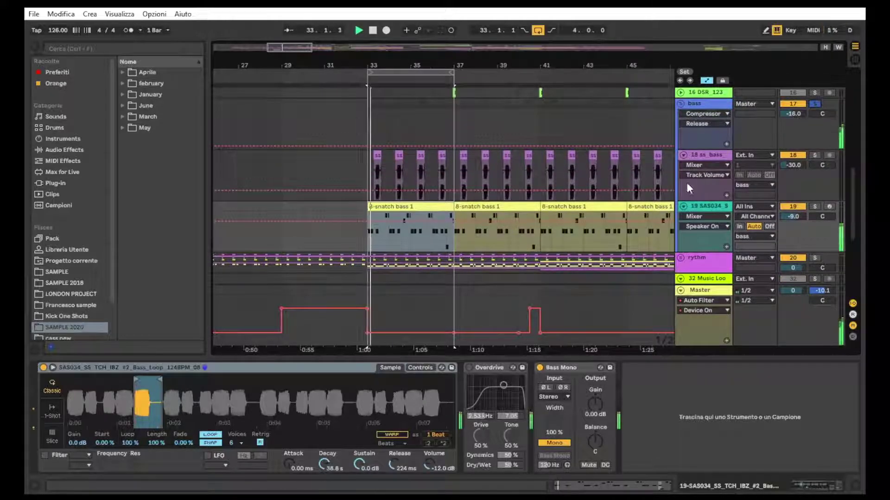
scroll(657, 212, "up", 2)
scroll(657, 212, "up", 1)
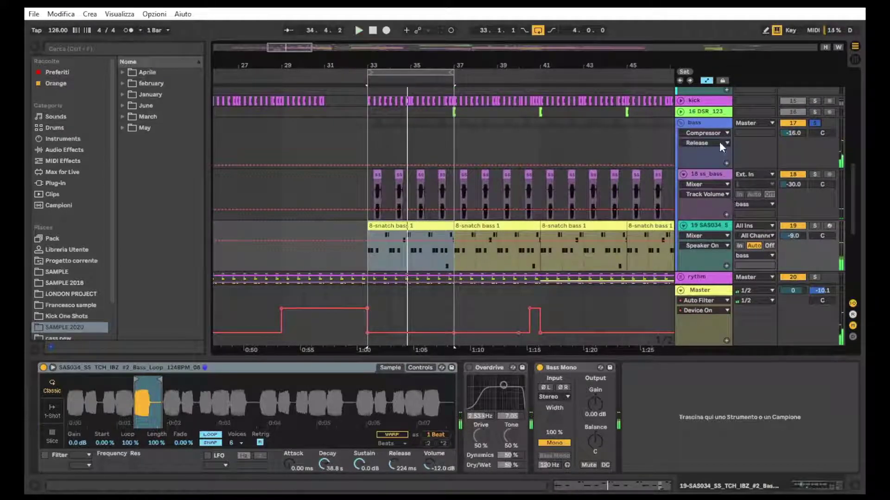
Select the Bass Mono device in track 19's device chain to point out its mono setting.
left_click(557, 370)
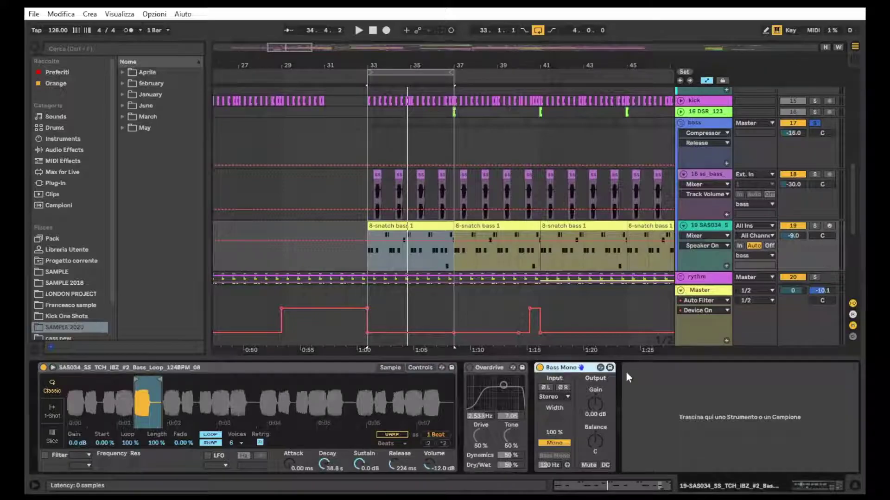
left_click(531, 334)
scroll(533, 334, "down", 1)
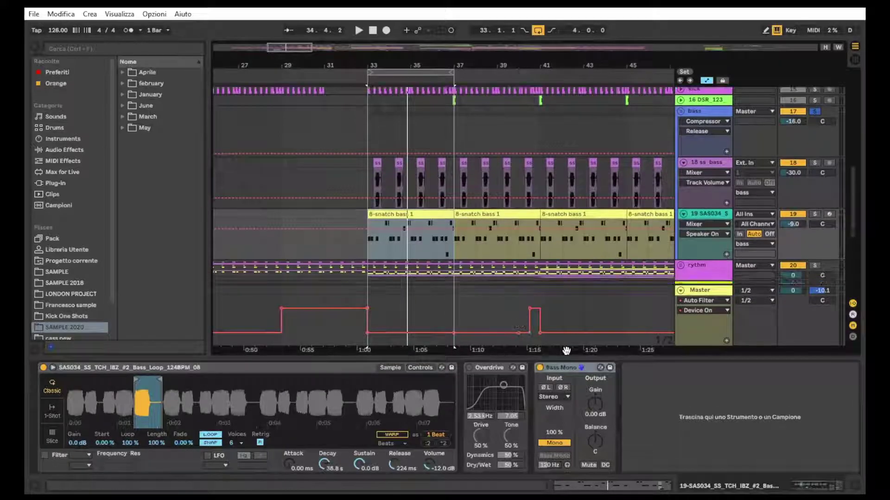
scroll(647, 231, "up", 1)
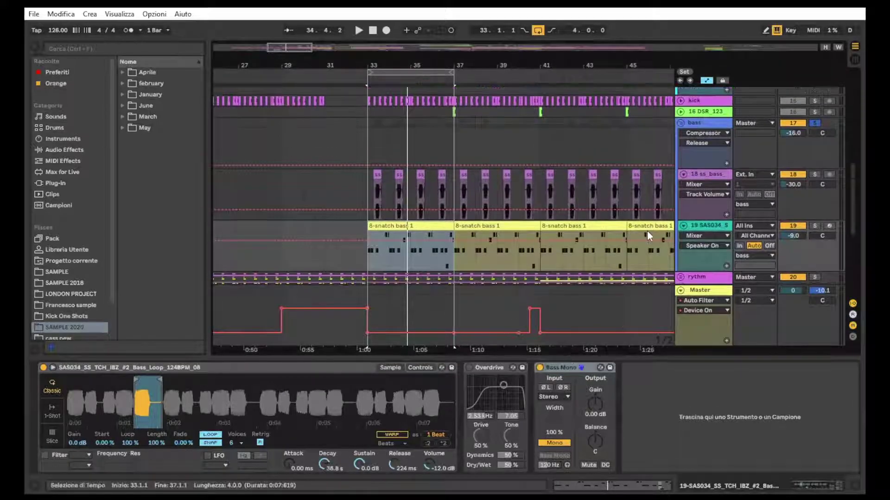
Select the bass group, view the Bass Track preset in its iZotope Ozone 5 plug-in window, and close the window.
left_click(699, 123)
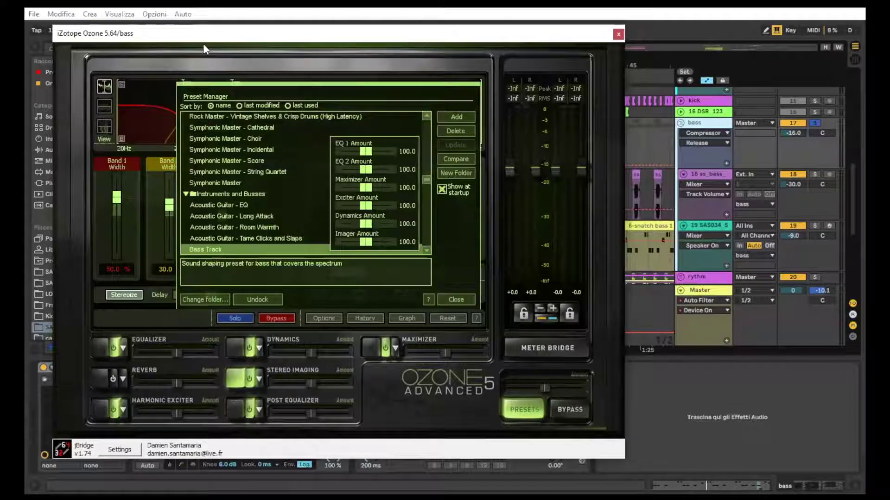
left_click(618, 35)
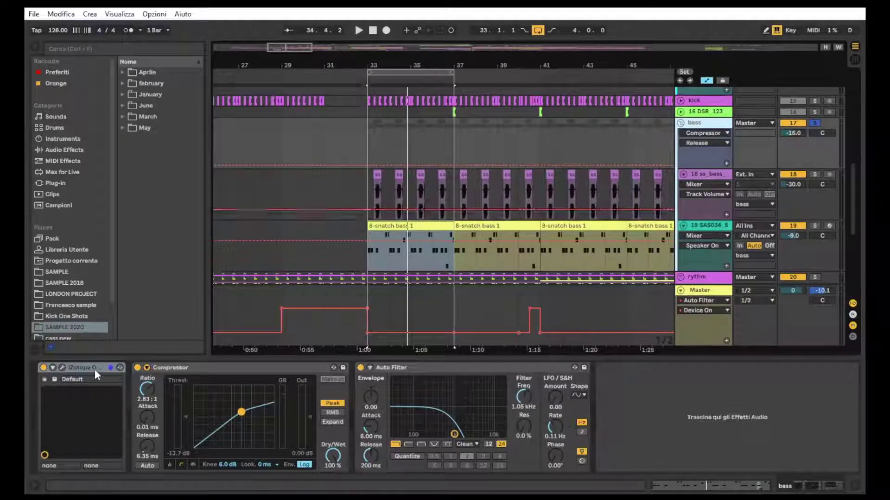
Play the loop from bar 33, bypassing and re-enabling the bass group's iZotope Ozone to compare the sound.
left_click(414, 79)
key("space")
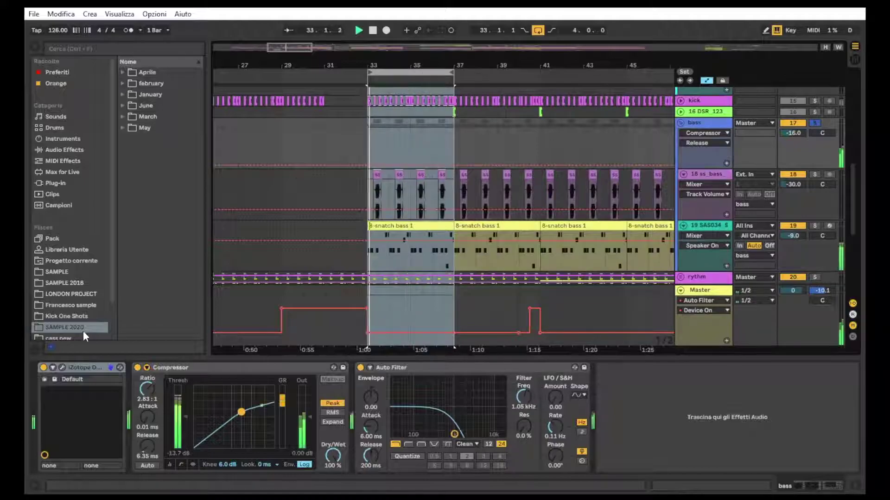
left_click(44, 368)
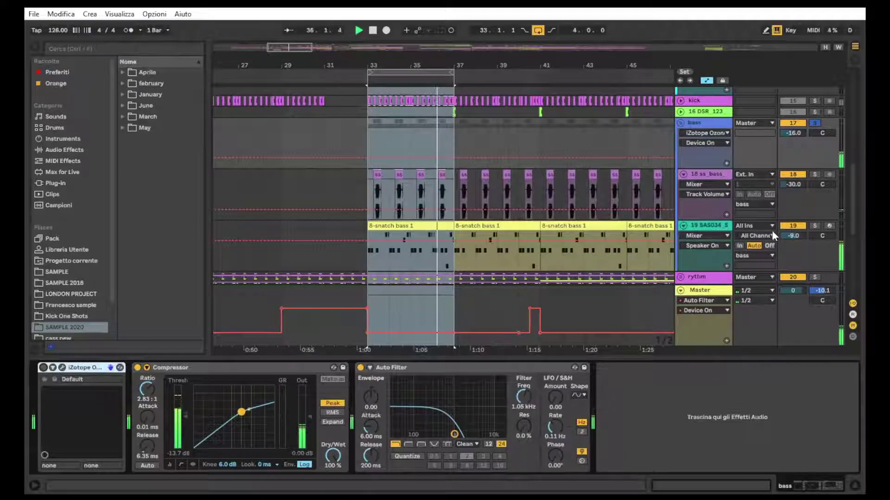
key("space")
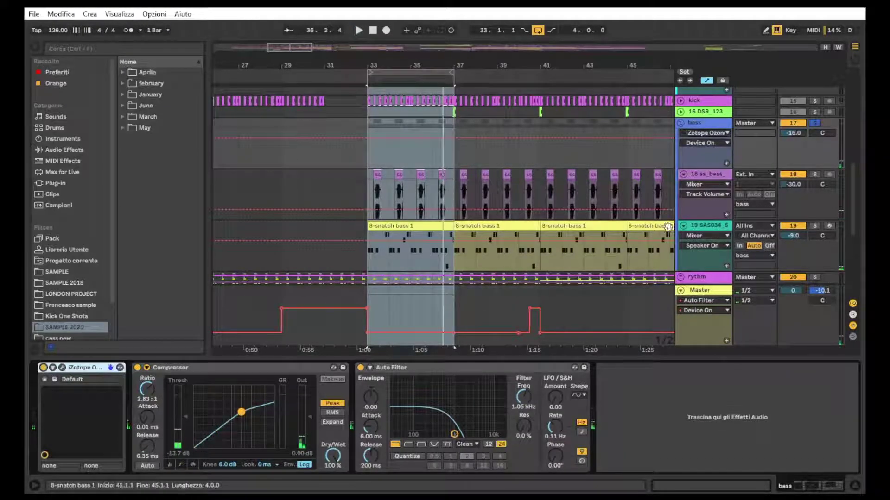
Check the device chains of track 19 and track 18, and return to the bass group's chain.
left_click(725, 229)
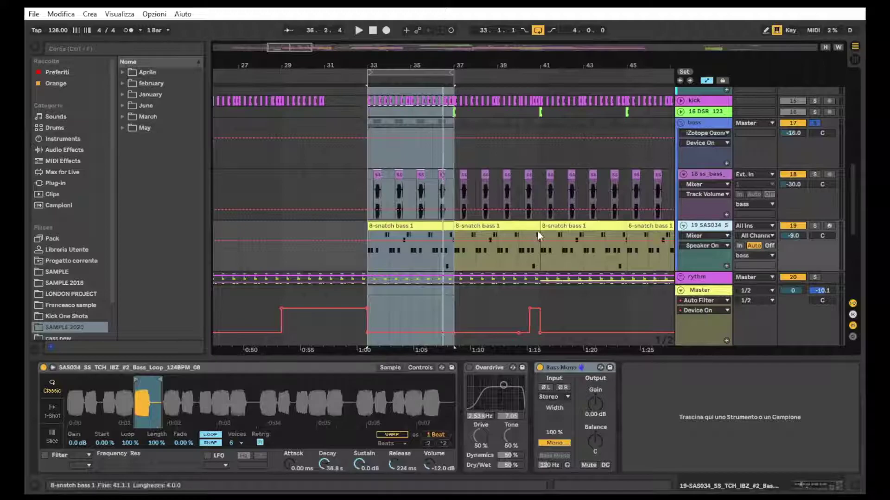
left_click(702, 180)
scroll(599, 271, "up", 2)
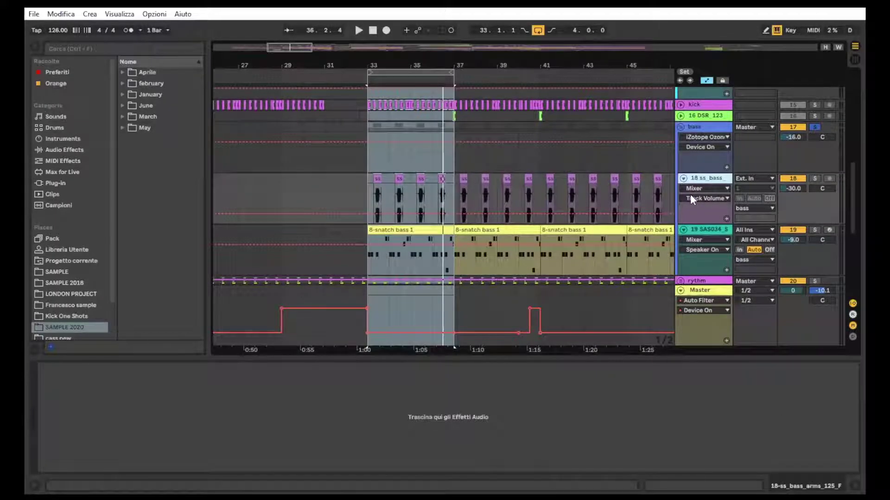
left_click(716, 127)
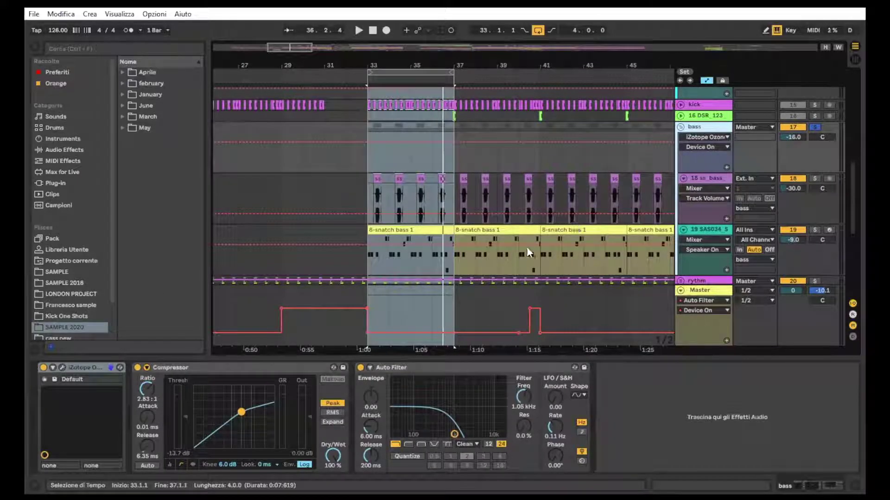
Expand the bass group's Compressor to show its sidechain settings with kick as the audio source.
left_click(82, 367)
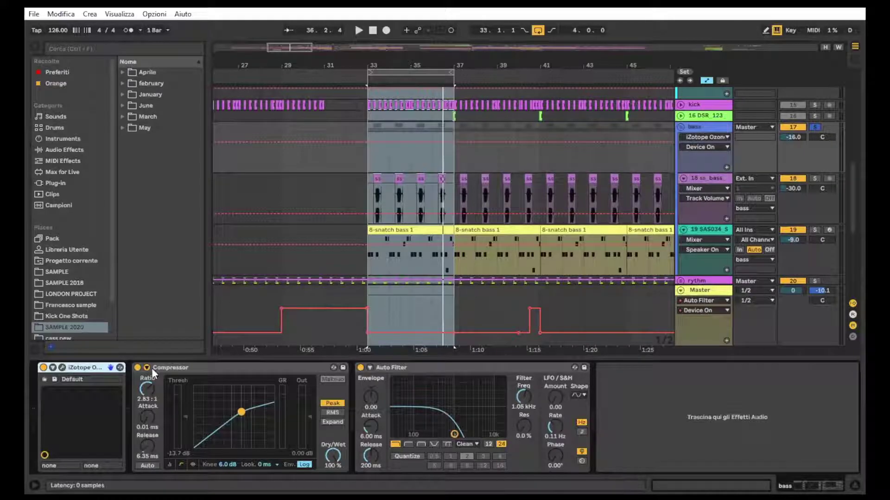
left_click(169, 368)
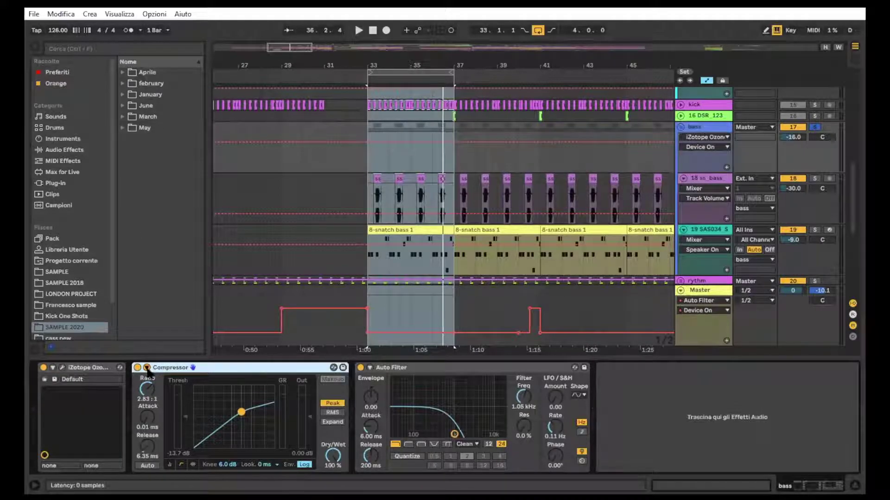
left_click(147, 367)
Solo the kick track together with the bass group and play bars 33 to 37 to hear the sidechain compression.
scroll(567, 145, "up", 1)
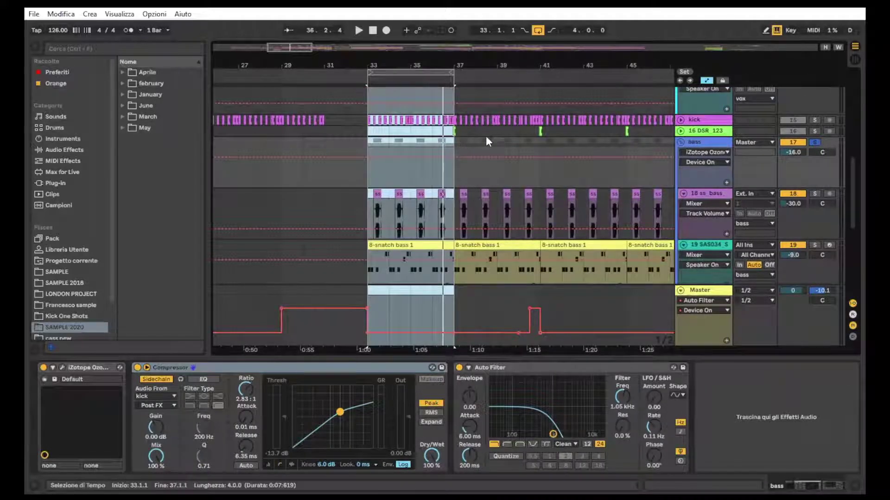
left_click(818, 119)
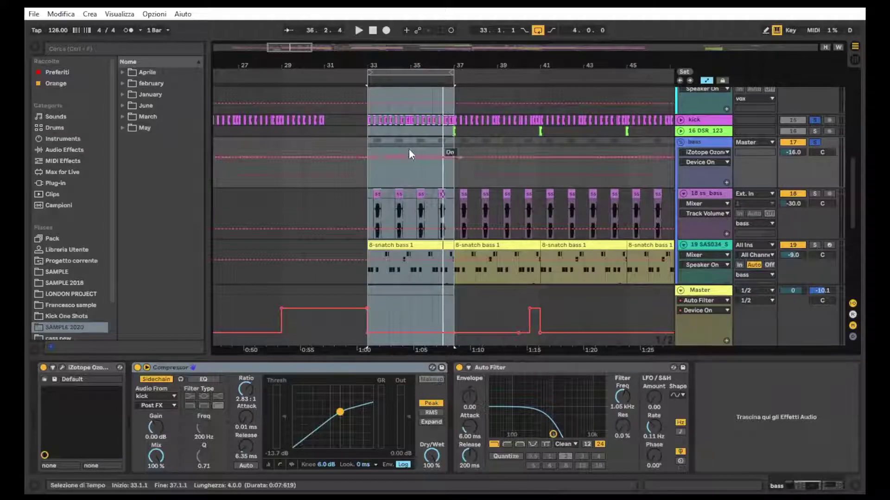
left_click_drag(366, 171, 471, 185)
scroll(471, 190, "up", 1)
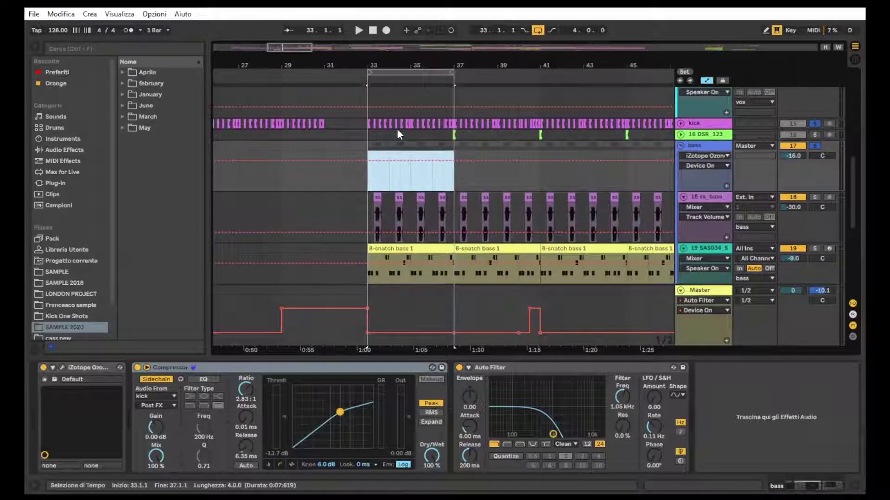
key("space")
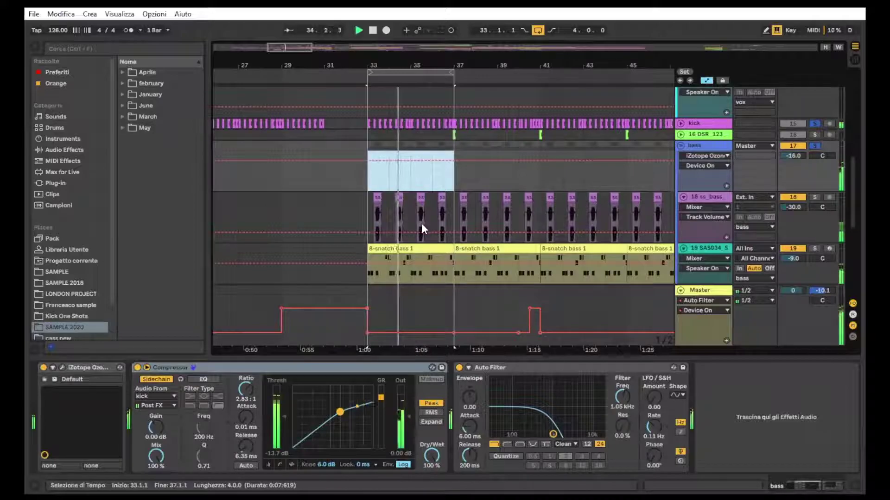
key("space")
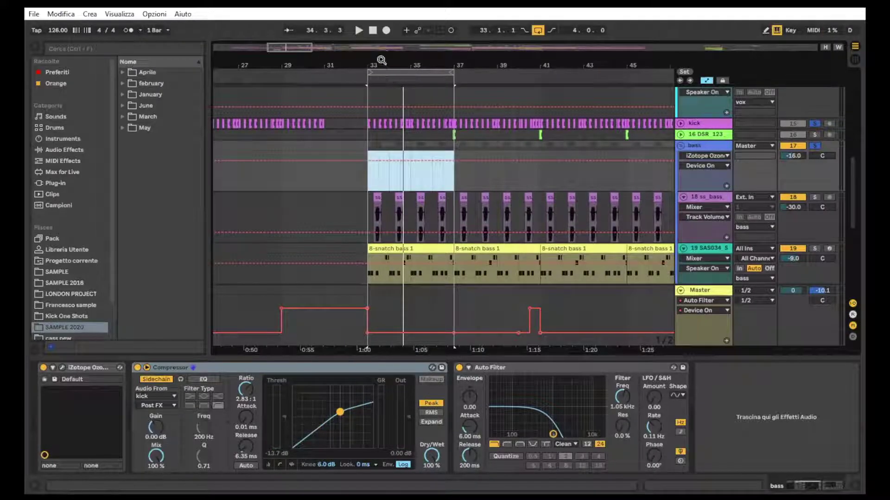
Mark the first beat of bar 33 and examine how the kick clips line up with the bass notes.
left_click_drag(369, 63, 384, 137)
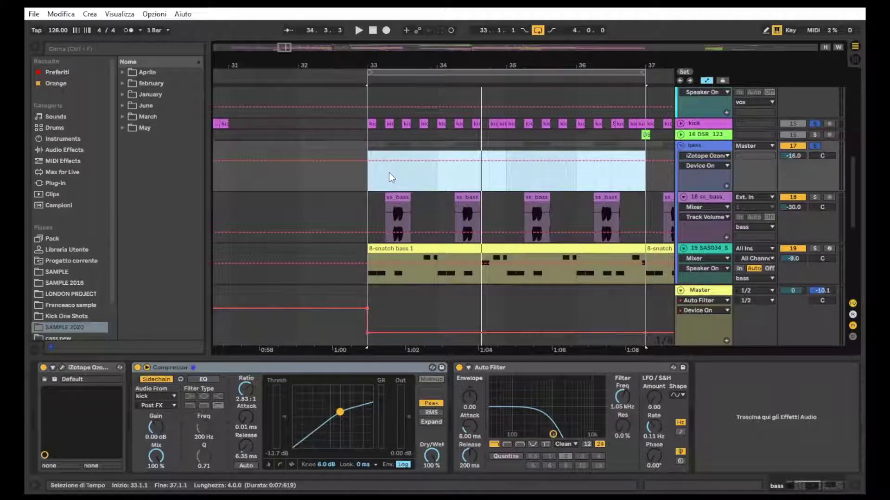
scroll(363, 144, "up", 1)
left_click_drag(368, 138, 385, 138)
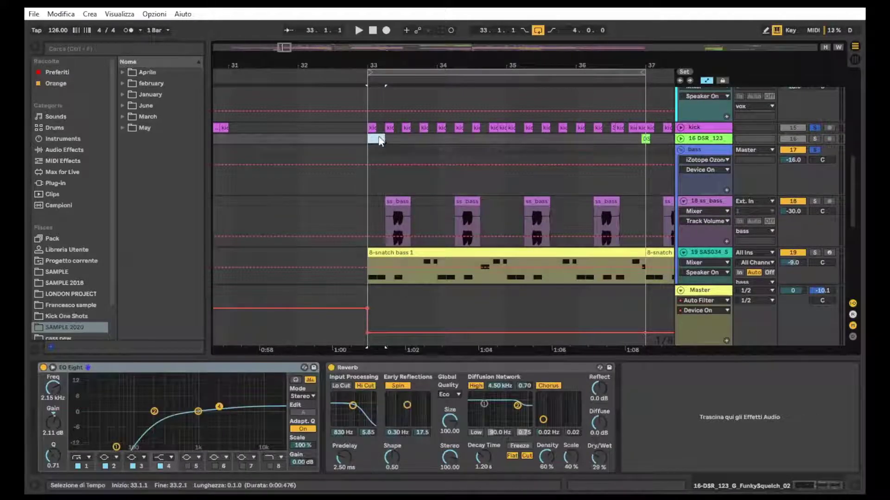
scroll(533, 263, "down", 3)
scroll(407, 284, "up", 2)
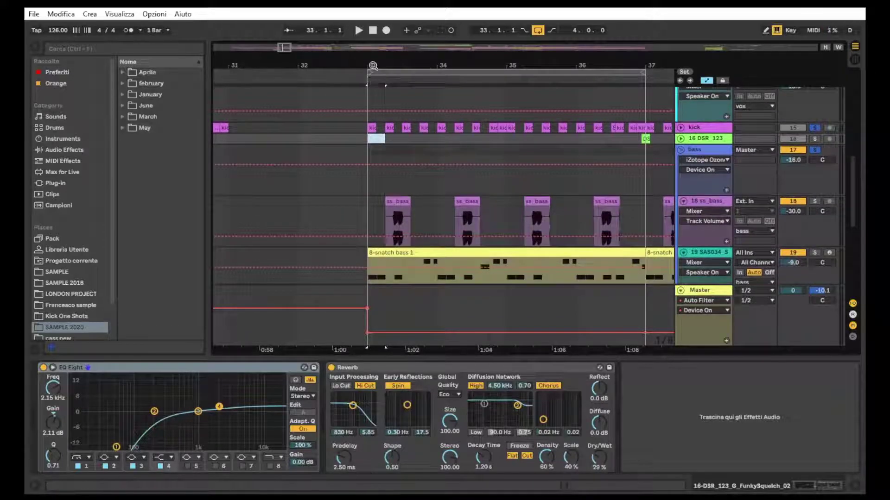
scroll(371, 148, "up", 5)
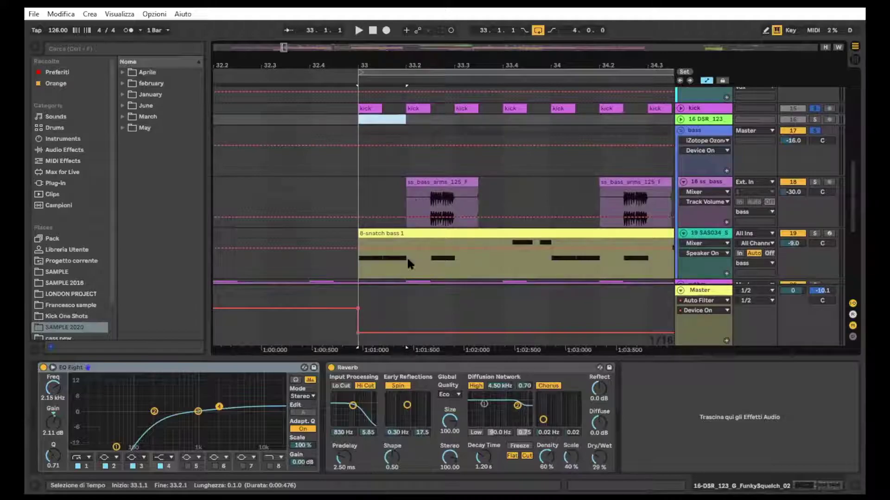
scroll(380, 103, "down", 1)
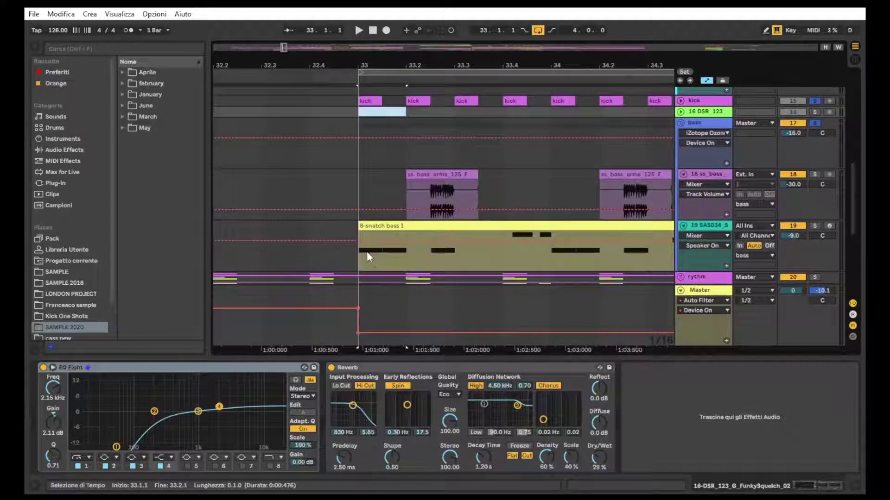
Display the Mixer's Track Volume automation on track 19.
left_click(700, 236)
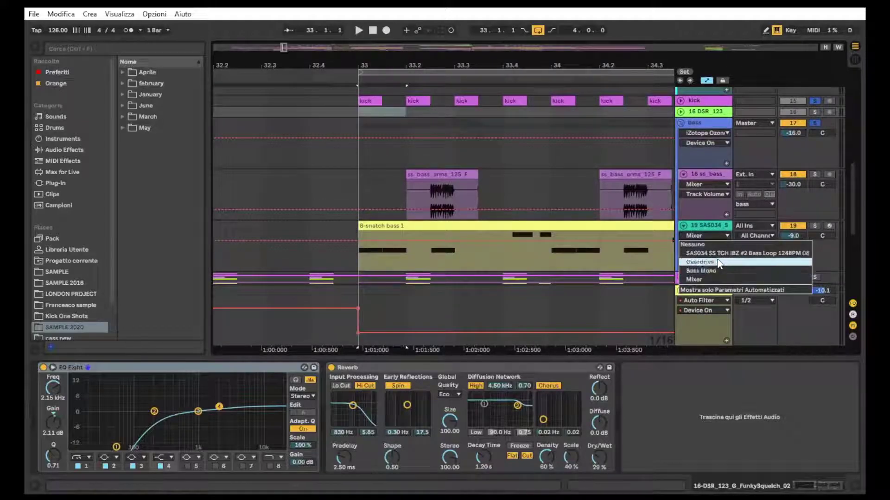
left_click(695, 279)
left_click(706, 246)
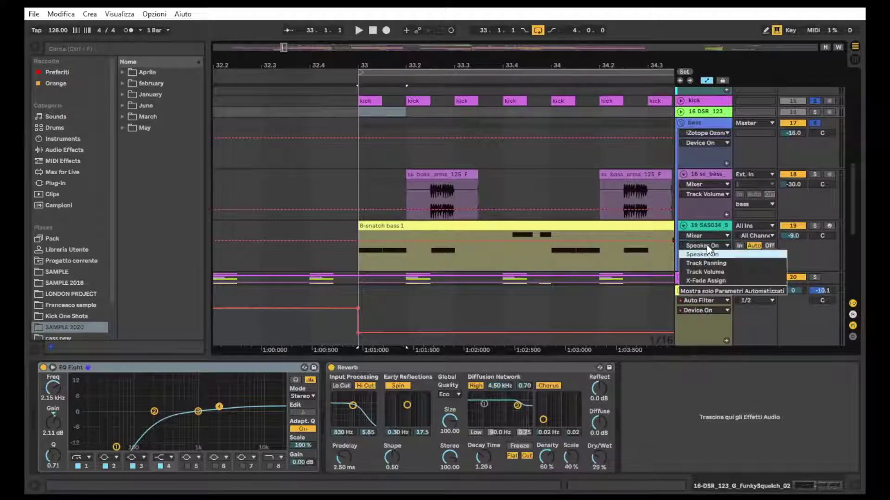
left_click(705, 272)
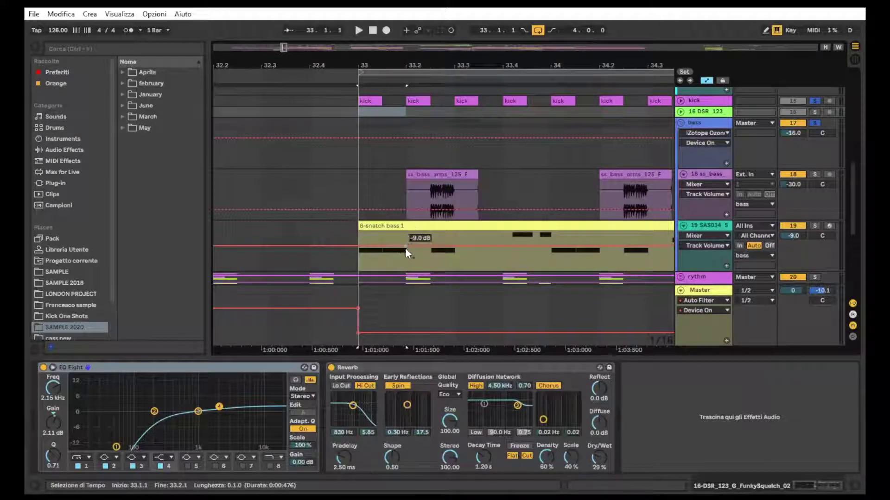
Try a volume automation ramp on track 19 rising from -49.0 dB under the first kick of bar 33, and play it.
scroll(386, 195, "up", 2)
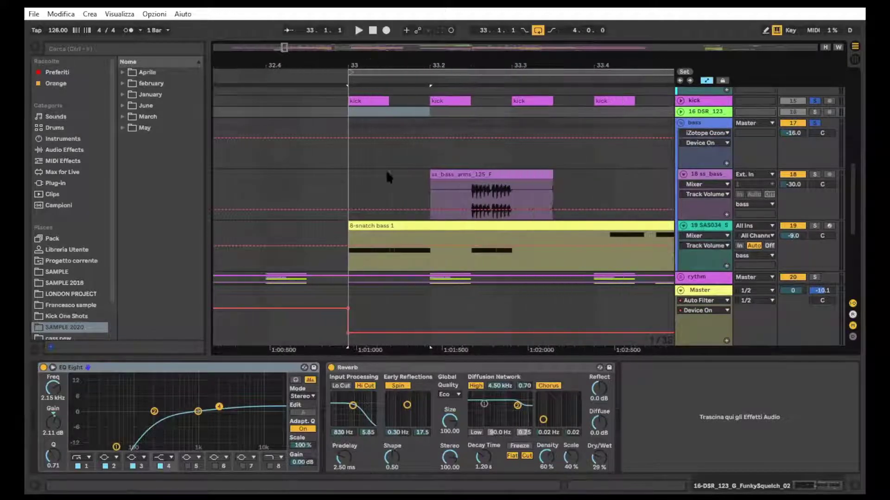
left_click(393, 249)
left_click_drag(354, 250, 348, 266)
left_click(355, 101)
key("space")
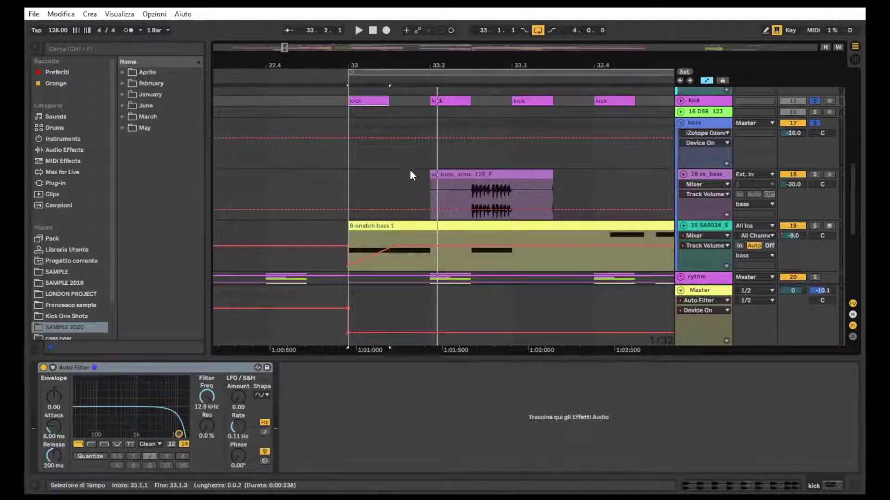
Remove the volume ramp at the start of track 19's first 8-snatch bass 1 clip.
left_click(432, 243)
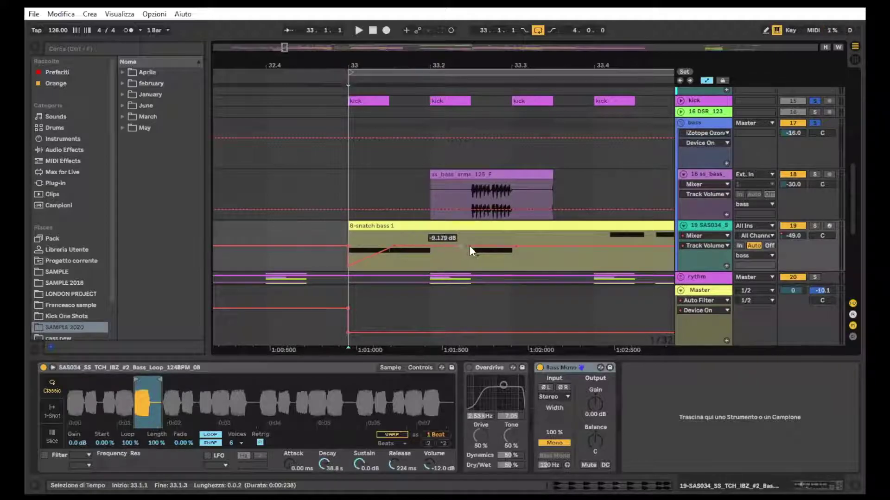
left_click_drag(446, 247, 460, 295)
scroll(453, 246, "down", 1)
scroll(453, 246, "up", 1)
scroll(453, 247, "down", 2)
scroll(464, 289, "up", 1)
scroll(463, 294, "up", 2)
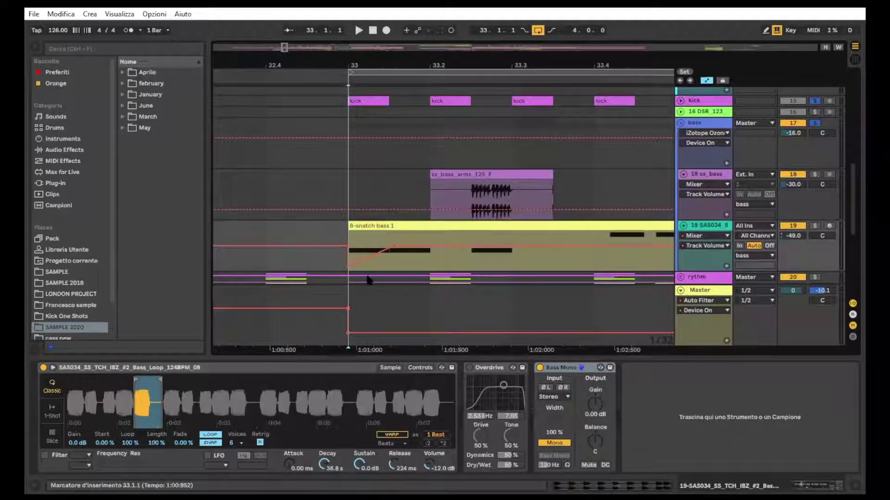
left_click(348, 264)
Select the bass group and point out the Auto Filter in its device chain.
left_click_drag(388, 63, 406, 41)
scroll(468, 144, "up", 1)
scroll(429, 186, "down", 1)
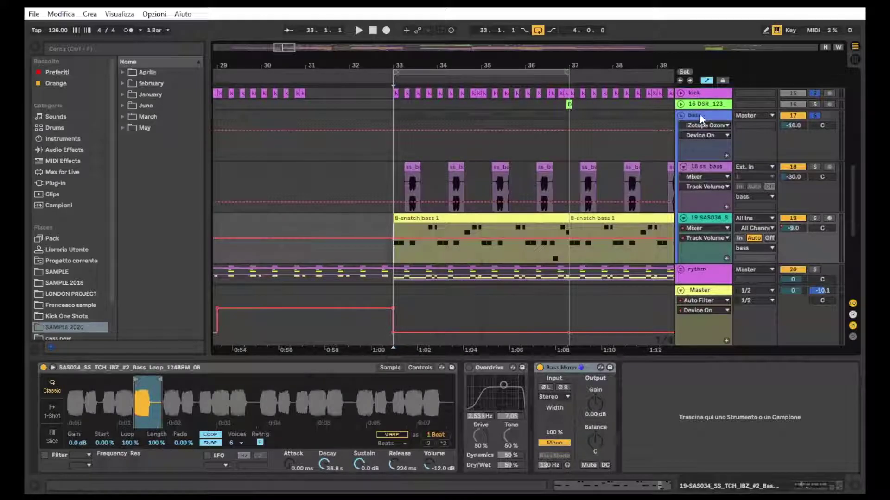
left_click(700, 148)
left_click(512, 367)
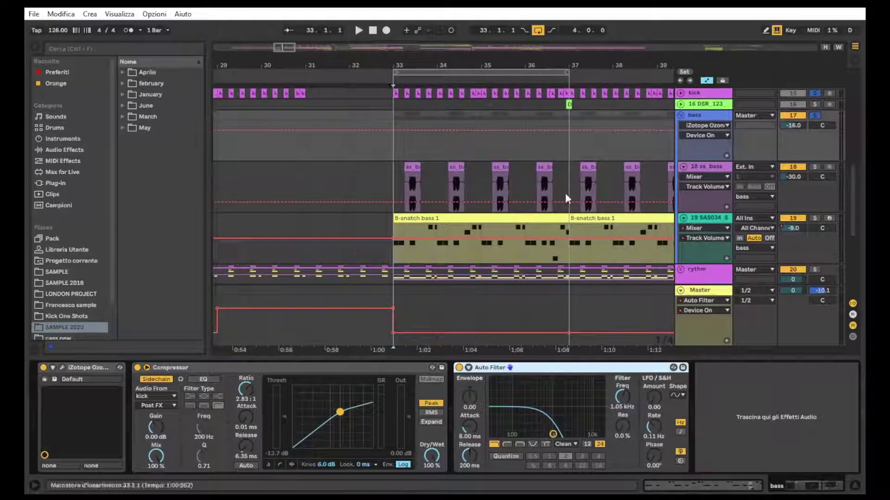
left_click(698, 125)
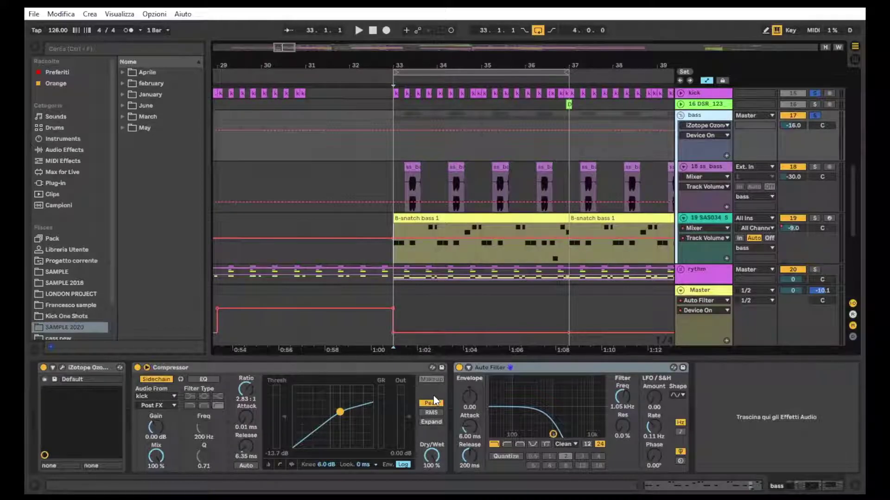
Play the bar 33 loop with the bass group's Auto Filter bypassed, and again with it switched back on.
left_click(416, 72)
left_click(458, 368)
key("space")
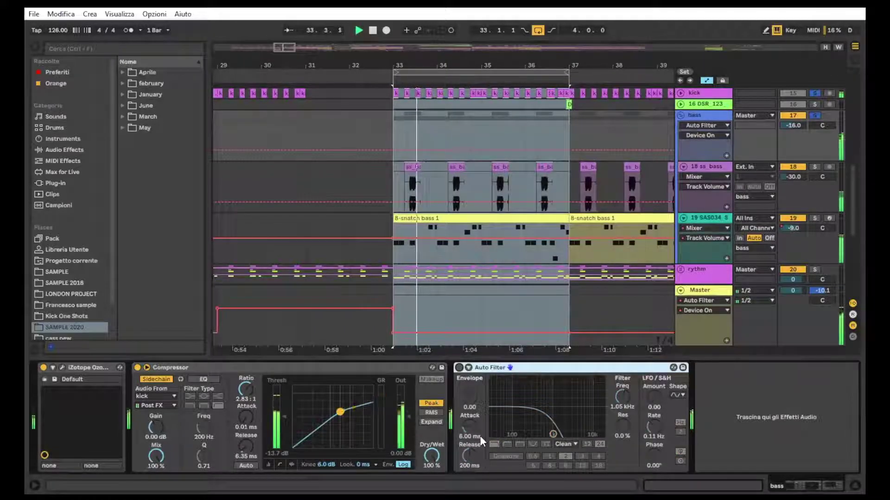
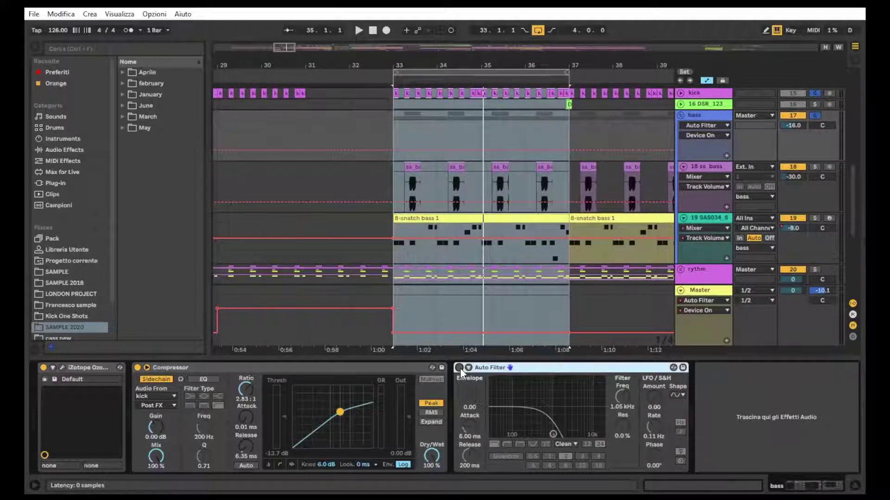
left_click_drag(438, 63, 438, 53)
scroll(514, 190, "down", 1)
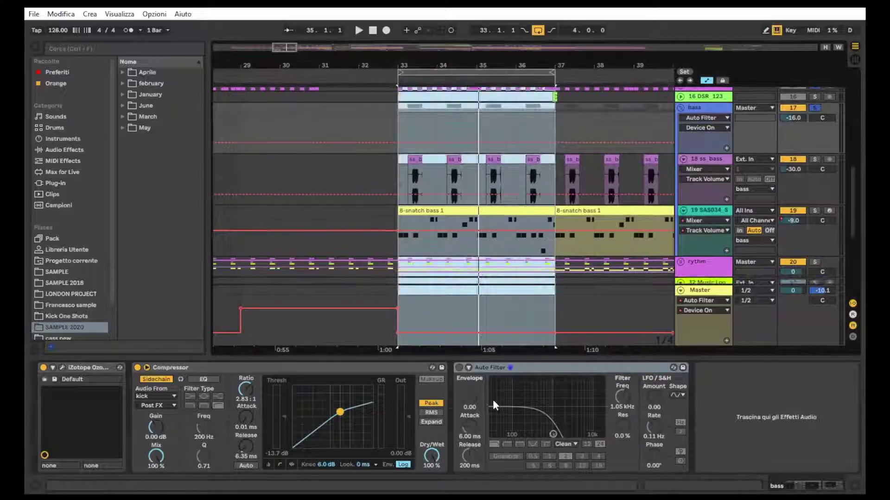
left_click(459, 367)
key("space")
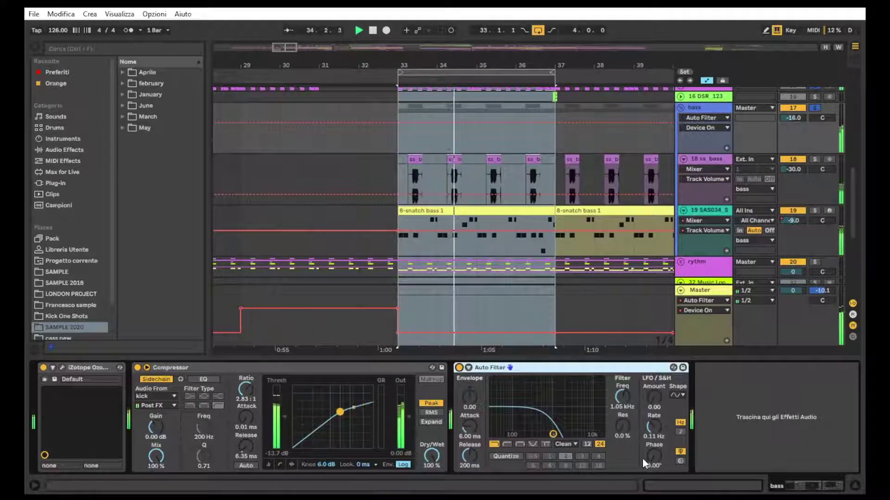
key("space")
Examine the wider arrangement around the bar 33 loop, including the vocal and kick tracks above the bass group.
left_click_drag(490, 66, 491, 39)
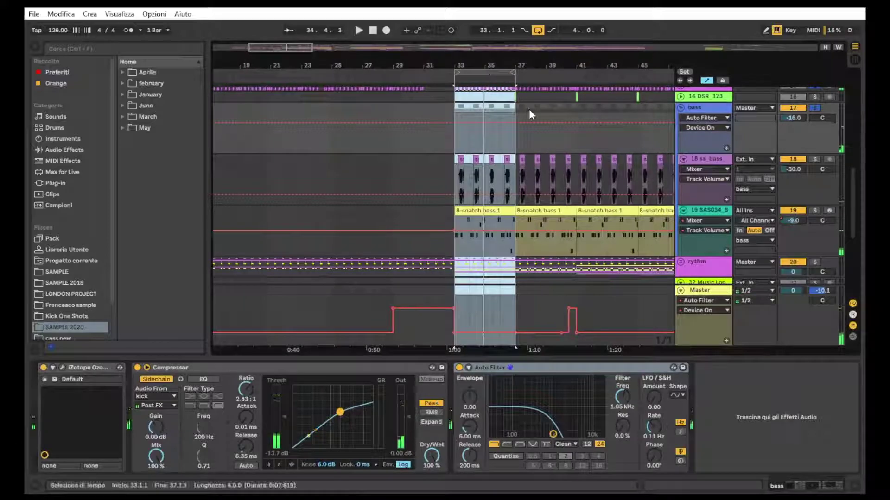
scroll(531, 113, "up", 2)
left_click_drag(473, 60, 449, 50)
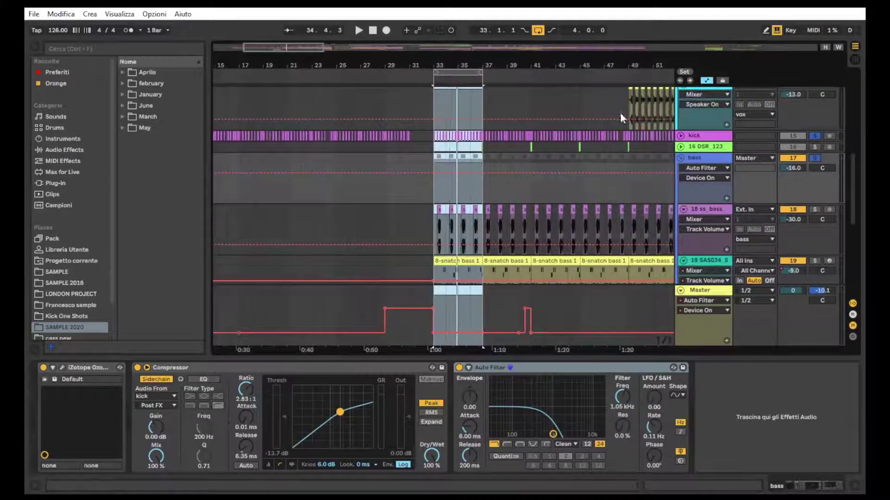
Add the 16 DSR_123 track to the solo, fold the bass group and unfold the 16 DSR_123 track.
left_click(814, 147)
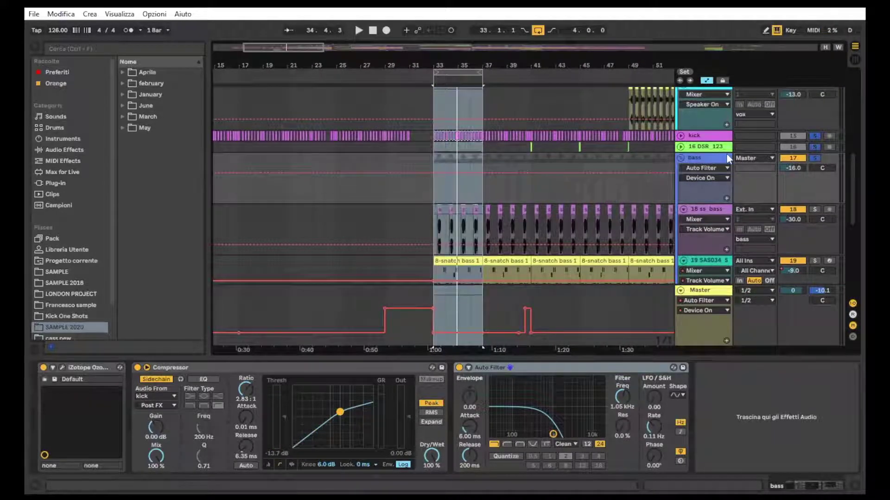
left_click(700, 146)
left_click(681, 158)
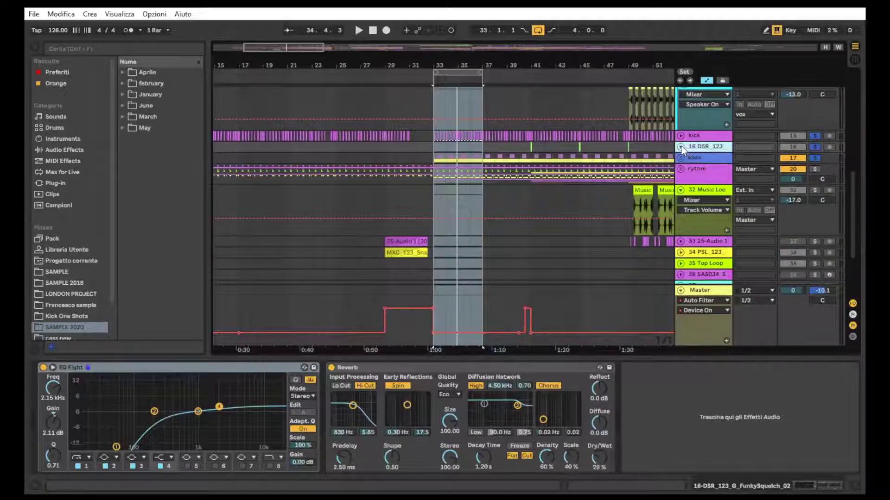
left_click(680, 147)
Play the soloed kick, bass and DSR_123 tracks around the DSR clip at bar 41.
left_click_drag(488, 65, 490, 91)
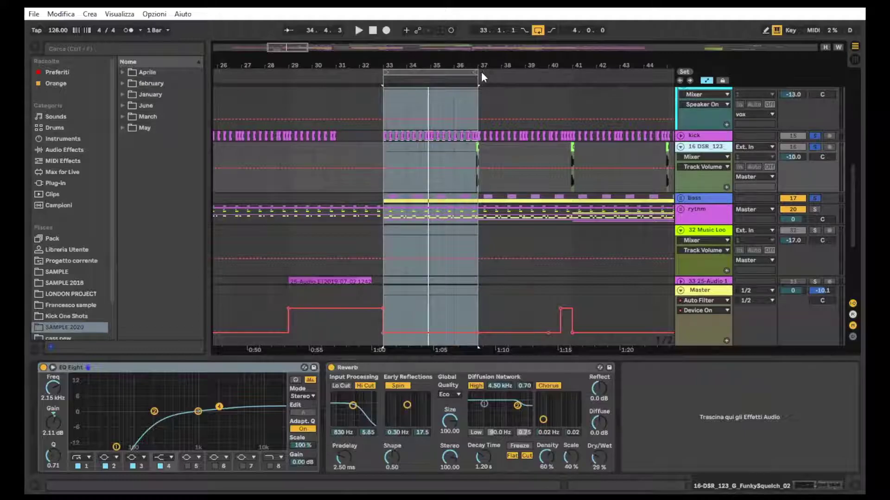
left_click_drag(478, 65, 480, 91)
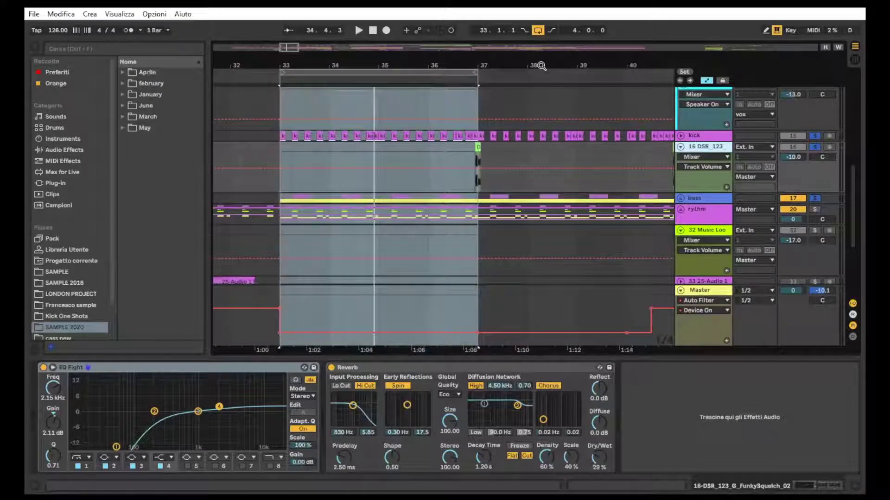
left_click_drag(541, 66, 542, 49)
left_click(600, 86)
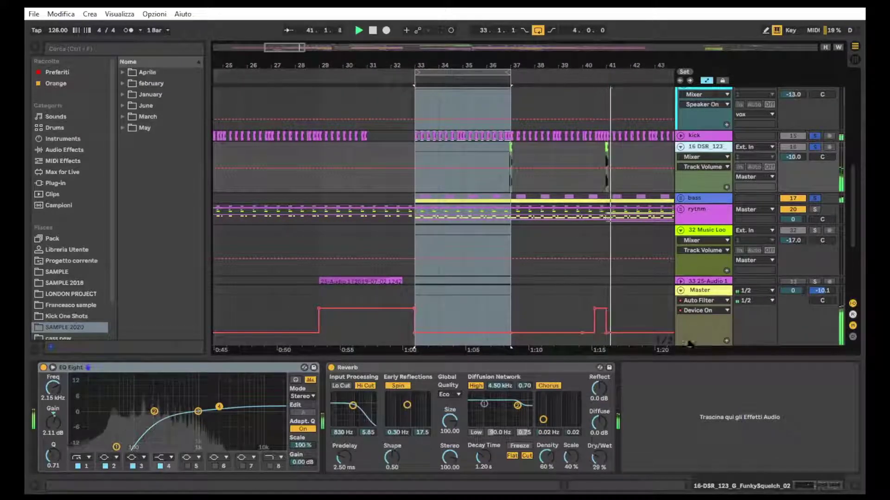
left_click(600, 86)
Examine the placement of the short DSR_123 clip across the start of bar 41.
left_click_drag(570, 65, 570, 57)
scroll(625, 134, "down", 1)
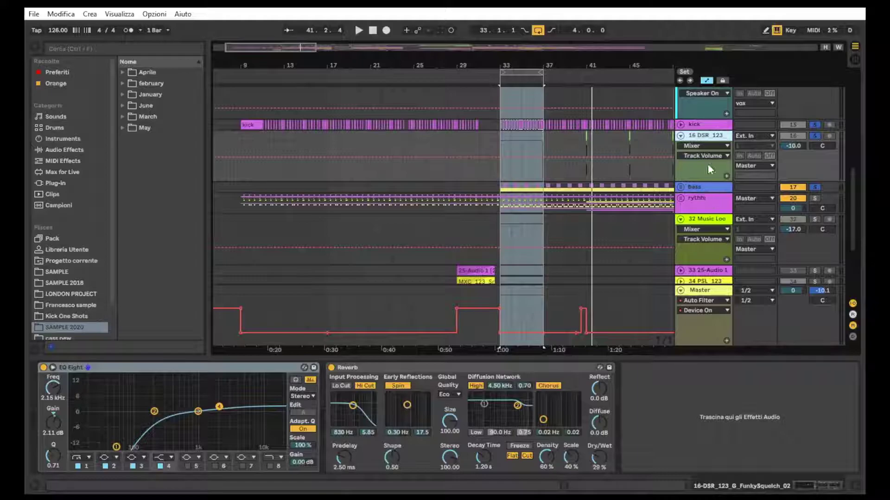
left_click_drag(612, 65, 573, 69)
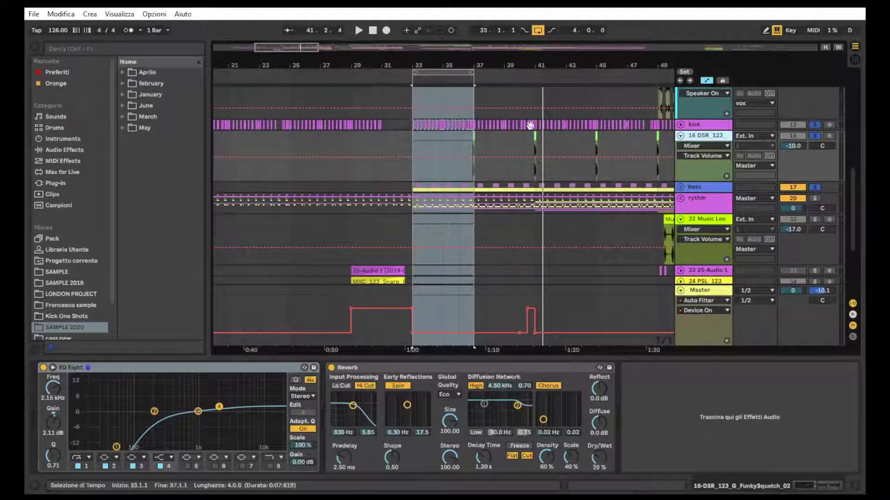
left_click_drag(541, 63, 532, 121)
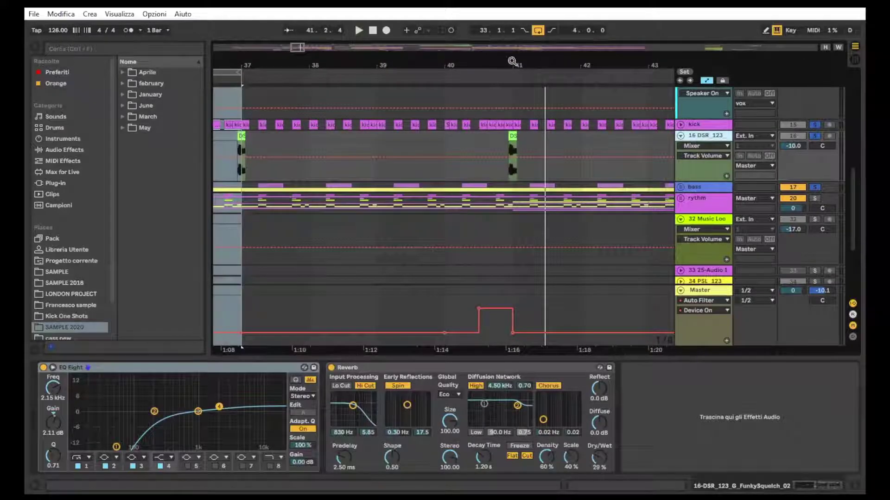
left_click_drag(512, 61, 514, 135)
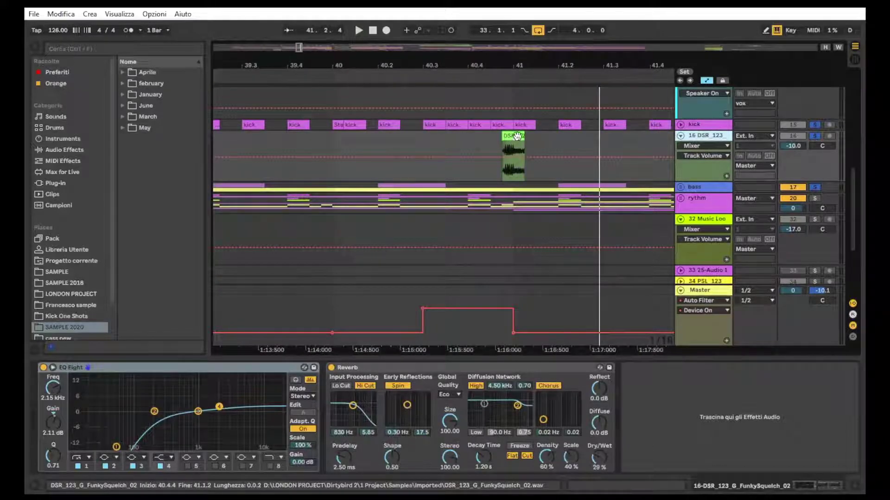
left_click_drag(518, 63, 518, 80)
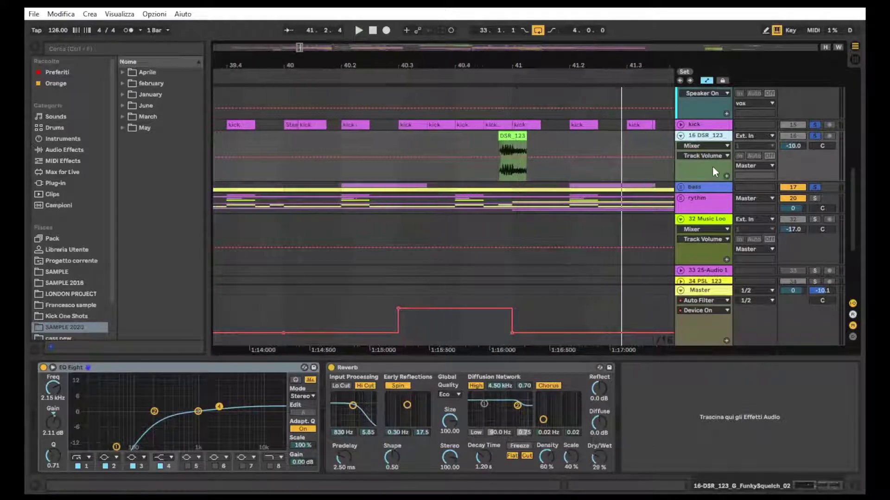
Unfold the bass group, try moving the DSR_123 track into it above the ss_bass track, and undo the move.
left_click(682, 185)
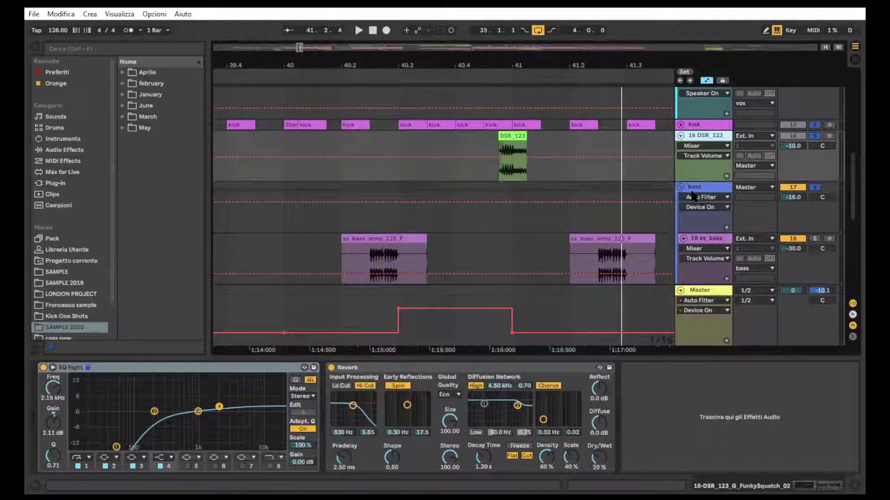
left_click_drag(696, 193, 699, 227)
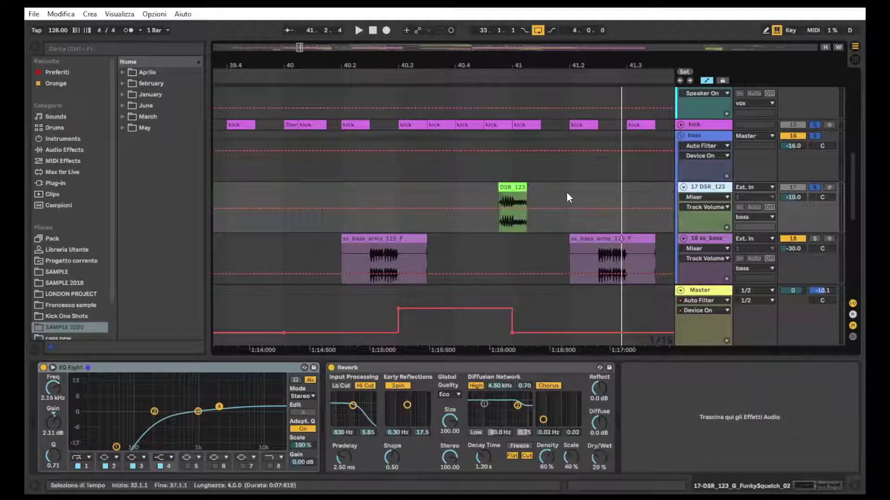
key("ctrl+z")
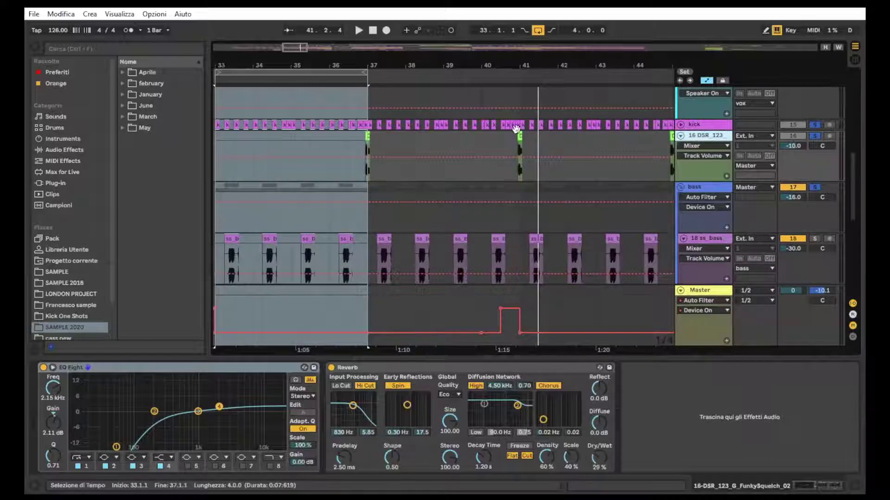
Inspect the DSR_123 clip at bar 41 against the bass clips and listen to the transition into that bar.
left_click_drag(528, 66, 518, 148)
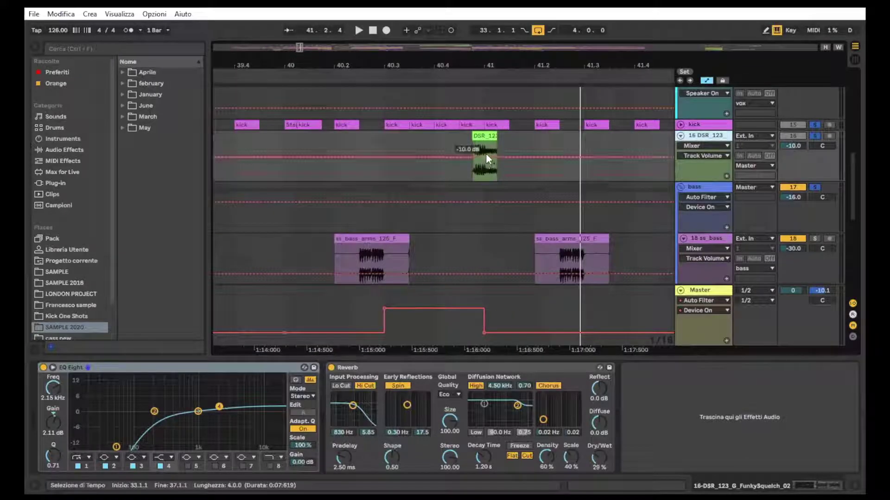
left_click(484, 136)
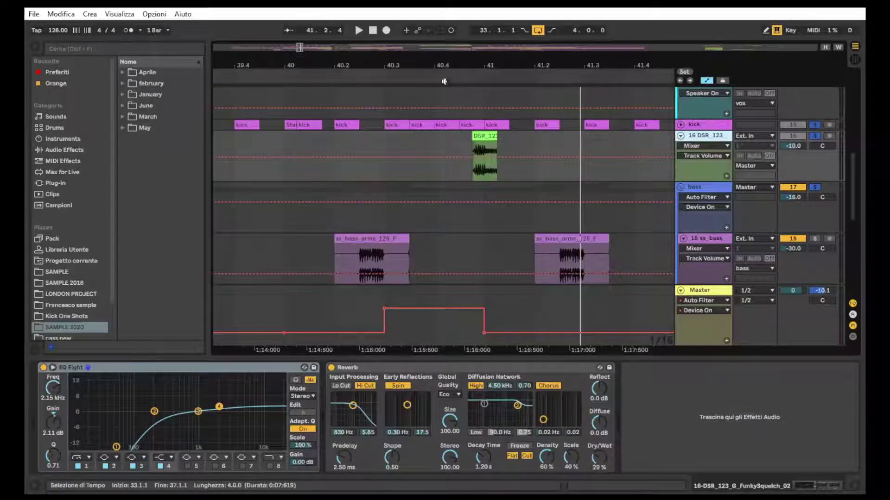
left_click_drag(441, 65, 433, 41)
scroll(436, 68, "down", 2)
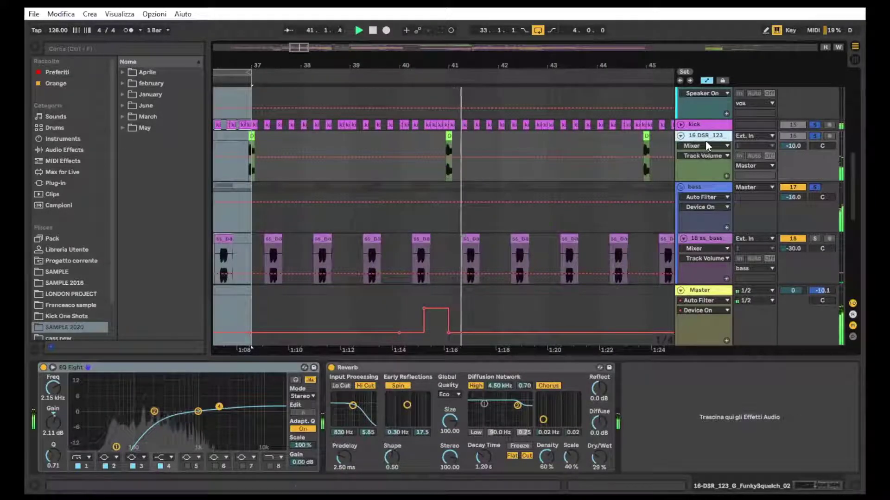
Clear the solos on the kick, DSR_123 and bass tracks, stop playback, and fold the DSR_123 track and bass group.
left_click(813, 135)
scroll(649, 153, "down", 1)
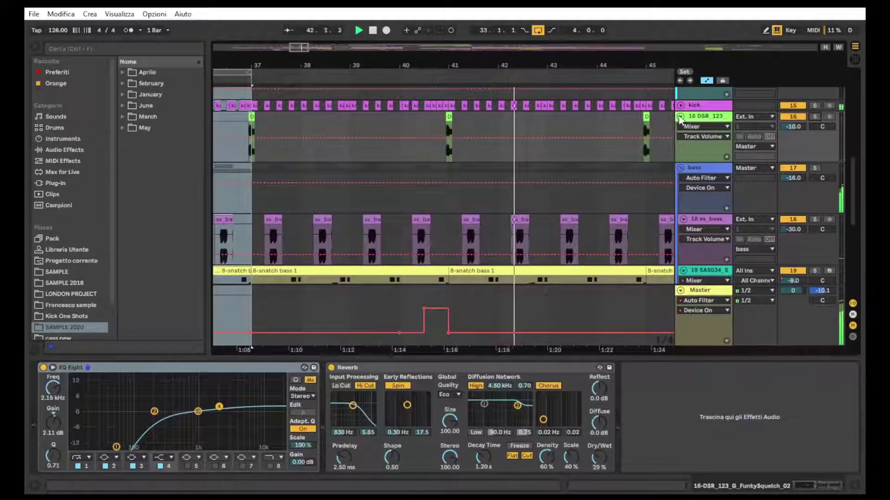
left_click(680, 117)
left_click_drag(523, 62, 529, 58)
scroll(626, 107, "down", 1)
key("space")
left_click(680, 121)
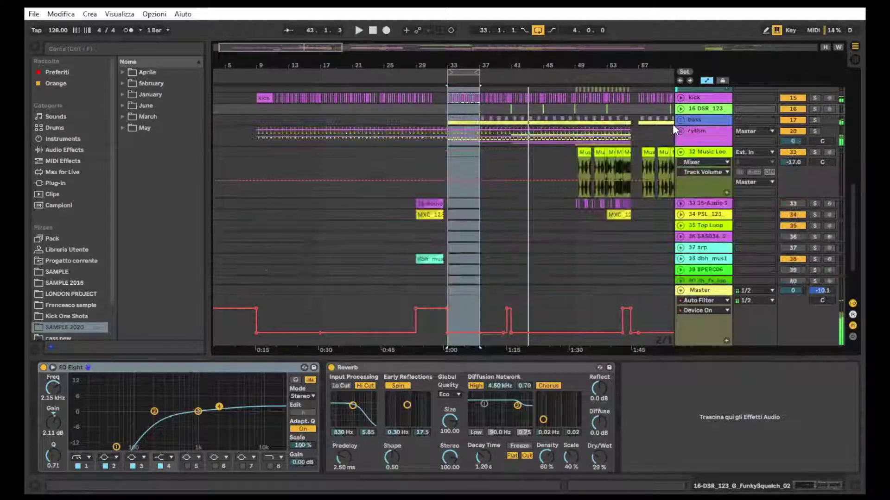
Set the loop to the 24 bars from bar 33 to bar 57 and start playback.
scroll(467, 140, "right", 1)
scroll(483, 144, "up", 5)
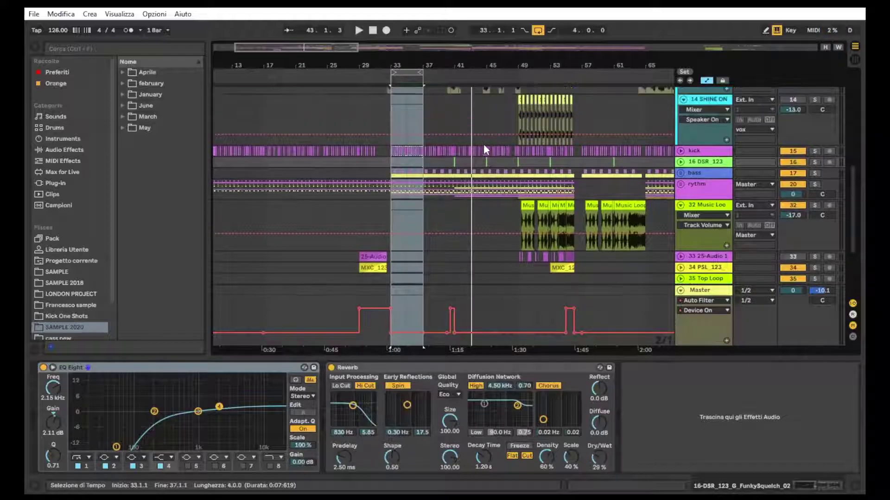
left_click_drag(391, 209, 582, 221)
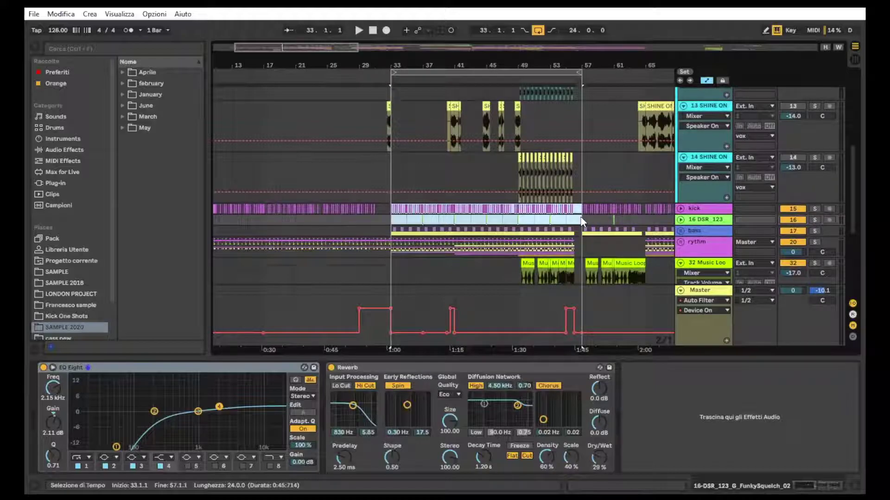
scroll(581, 221, "up", 1)
key("space")
Hide the device view to enlarge the arrangement and select the rythm group.
left_click(853, 486)
scroll(721, 305, "down", 1)
scroll(717, 290, "up", 1)
left_click(719, 274)
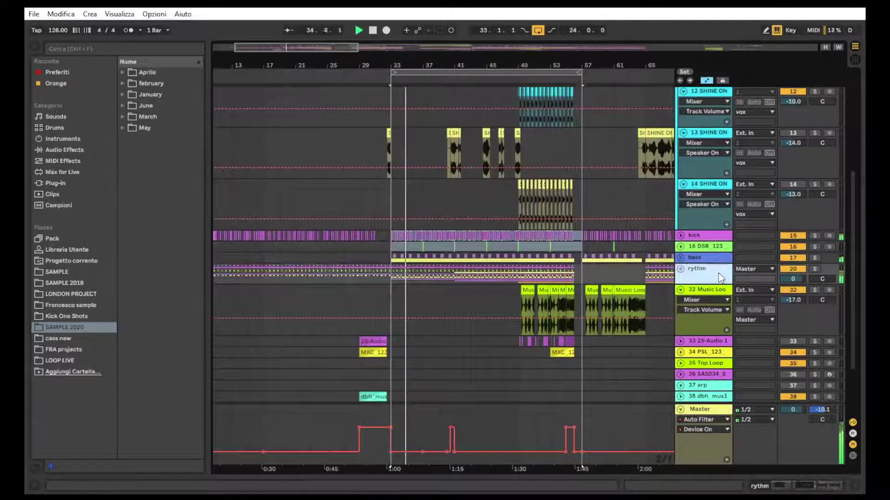
Select bars 33 to 41 on the 14 SHINE ON track and examine the vocal clips around that section.
scroll(611, 106, "up", 1)
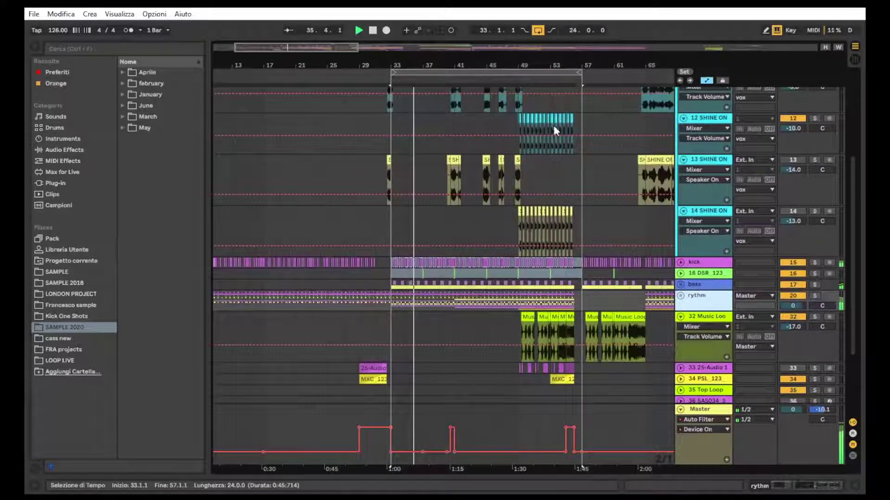
scroll(553, 125, "up", 2)
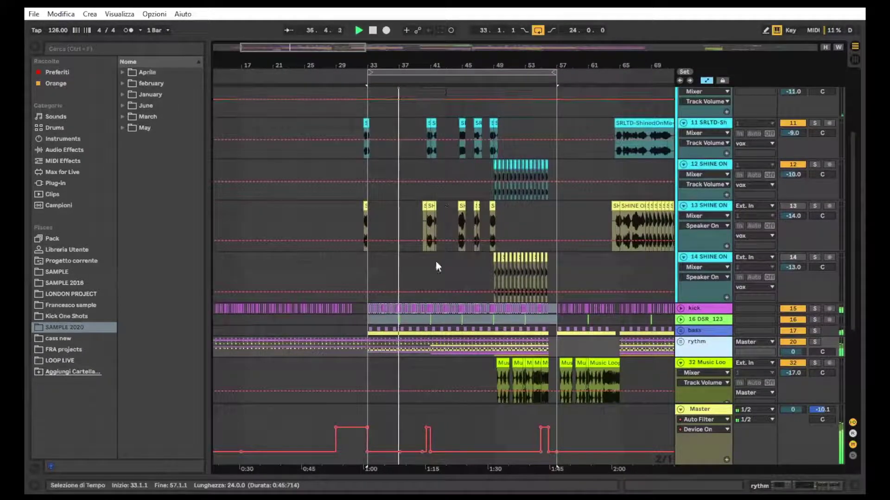
scroll(396, 288, "down", 1)
left_click_drag(371, 254, 433, 271)
scroll(457, 278, "down", 1)
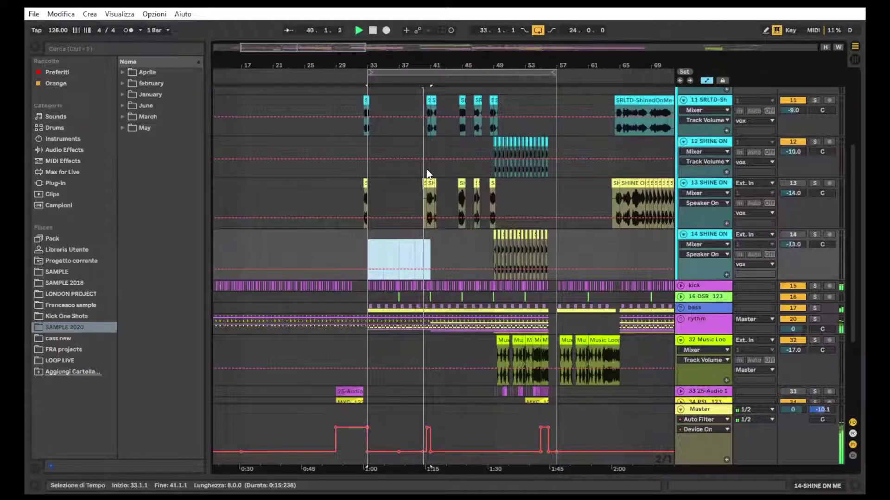
left_click_drag(415, 61, 395, 62)
scroll(414, 200, "down", 1)
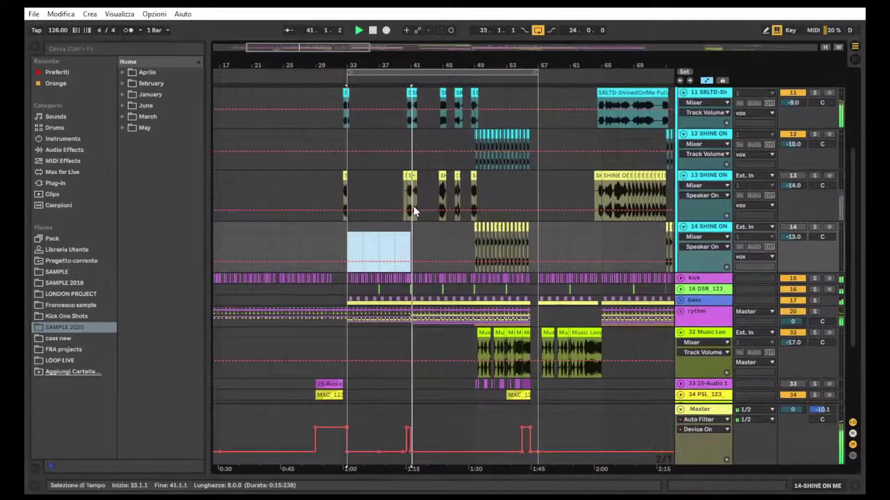
scroll(464, 288, "down", 1)
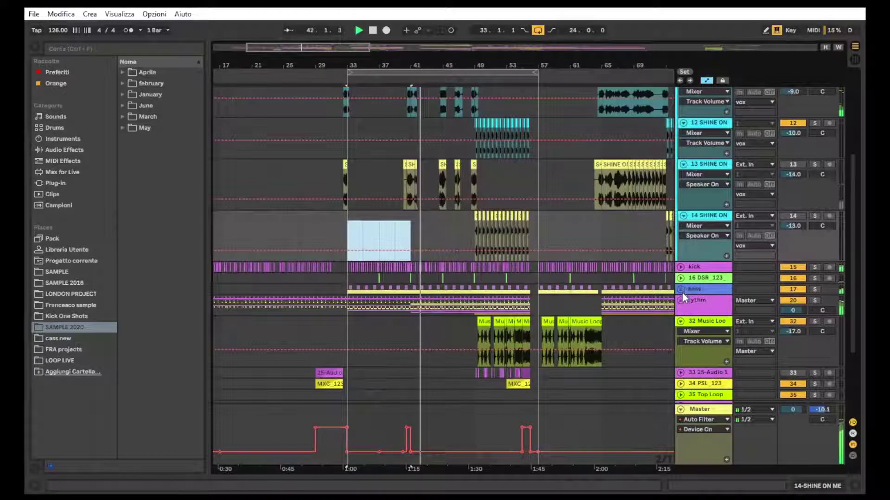
Unfold the rythm group and examine its percussion tracks across the looped section during playback.
left_click(680, 300)
scroll(695, 333, "down", 5)
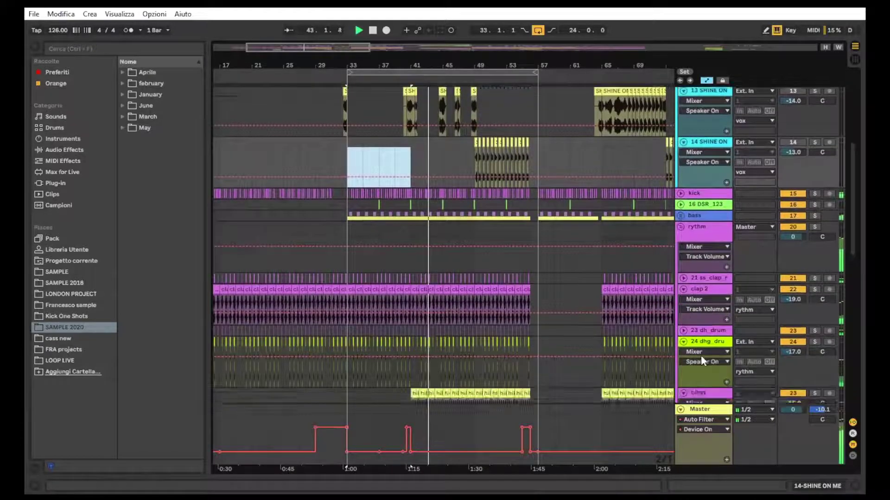
scroll(382, 365, "down", 5)
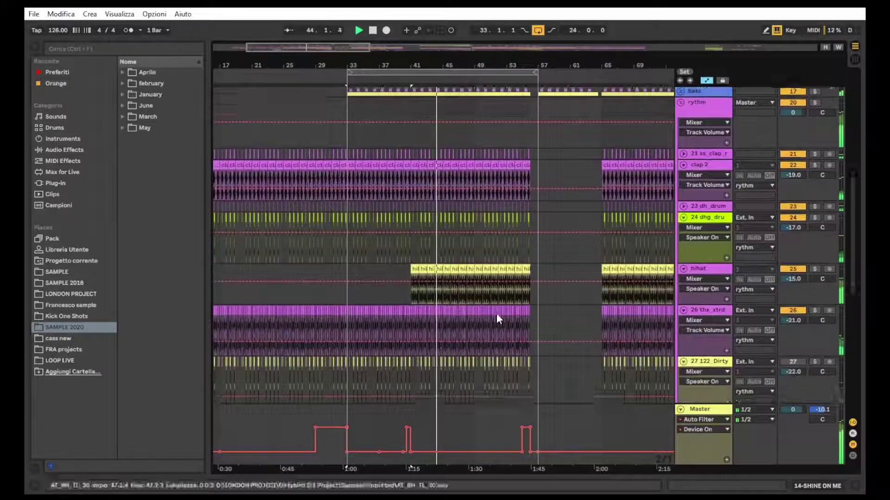
scroll(508, 323, "down", 3)
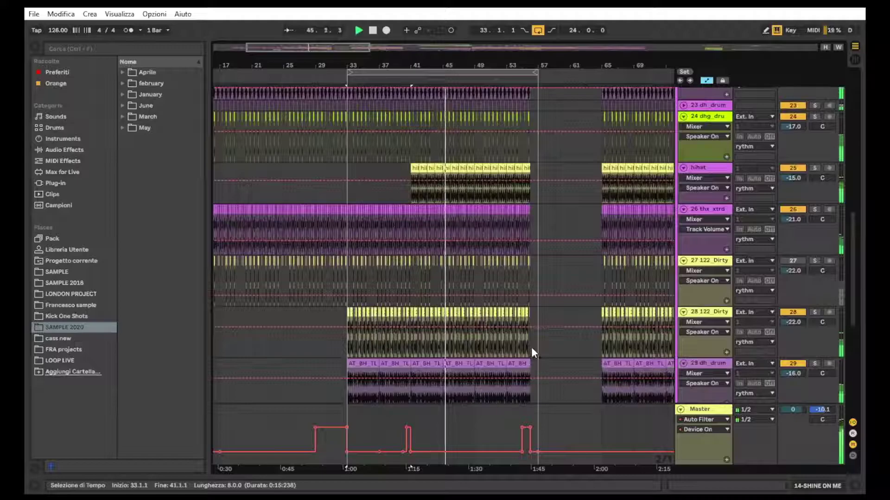
scroll(533, 346, "up", 8)
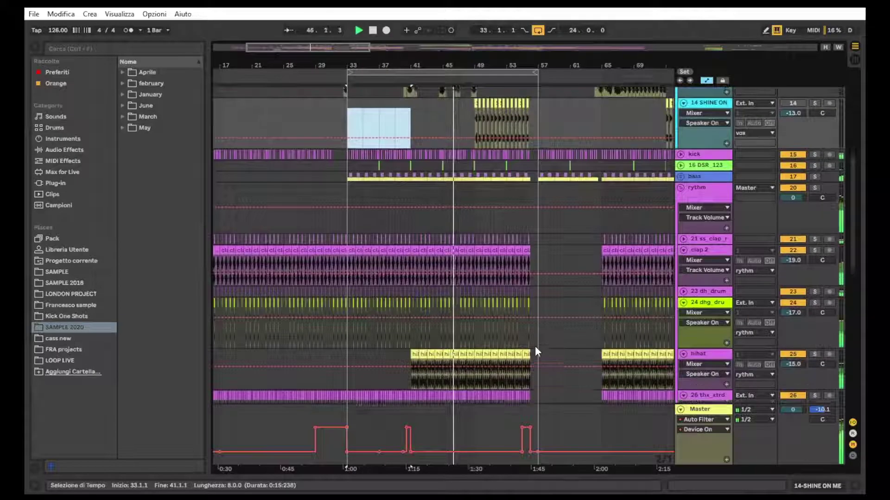
scroll(535, 348, "up", 4)
Review the vocal and rhythm clips between bars 49 and 57, and stop playback.
scroll(460, 187, "right", 3)
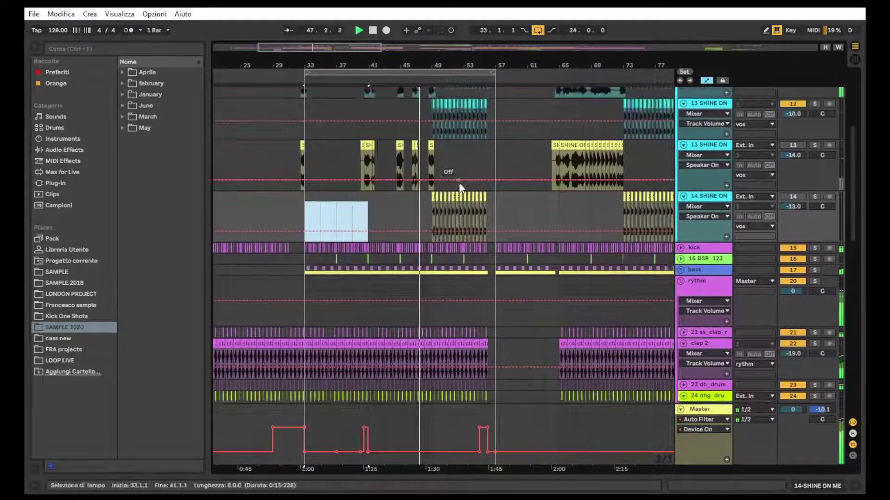
scroll(460, 188, "up", 1)
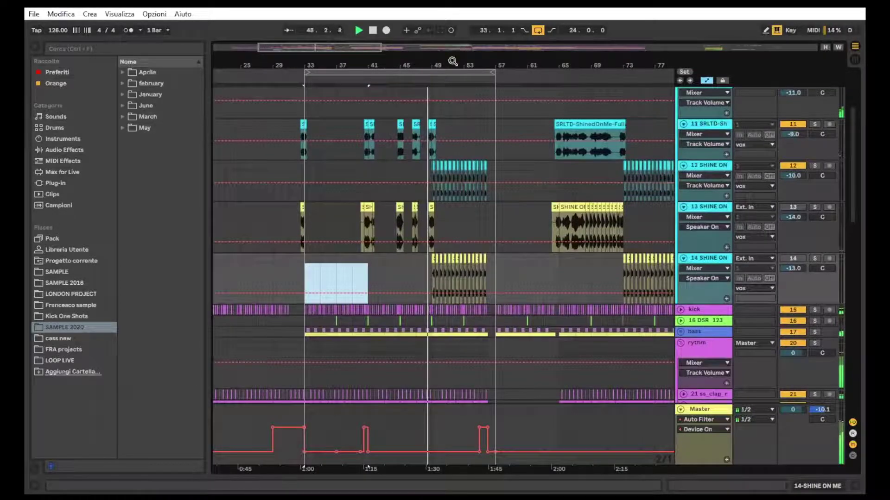
left_click_drag(453, 61, 440, 55)
scroll(472, 171, "down", 2)
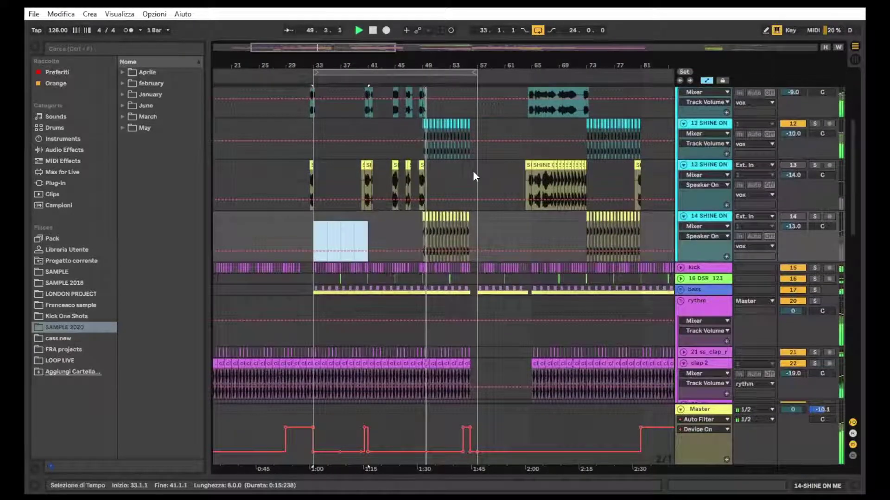
scroll(539, 175, "down", 2)
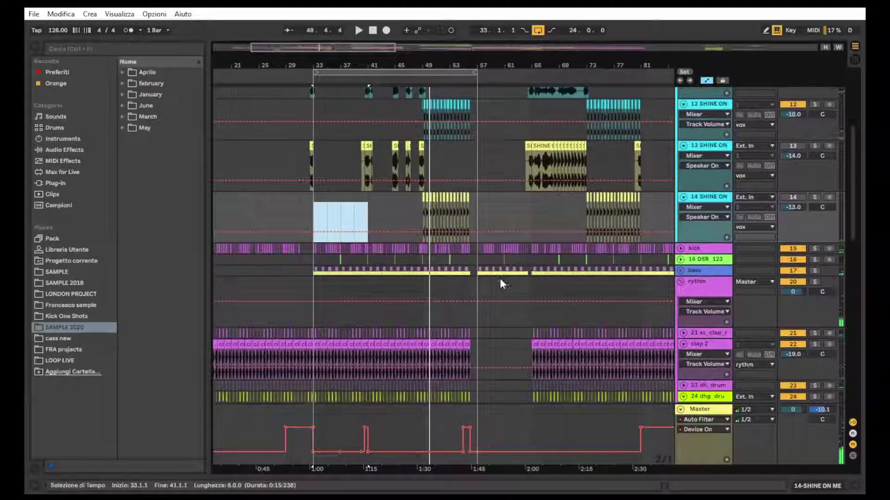
scroll(486, 325, "down", 8)
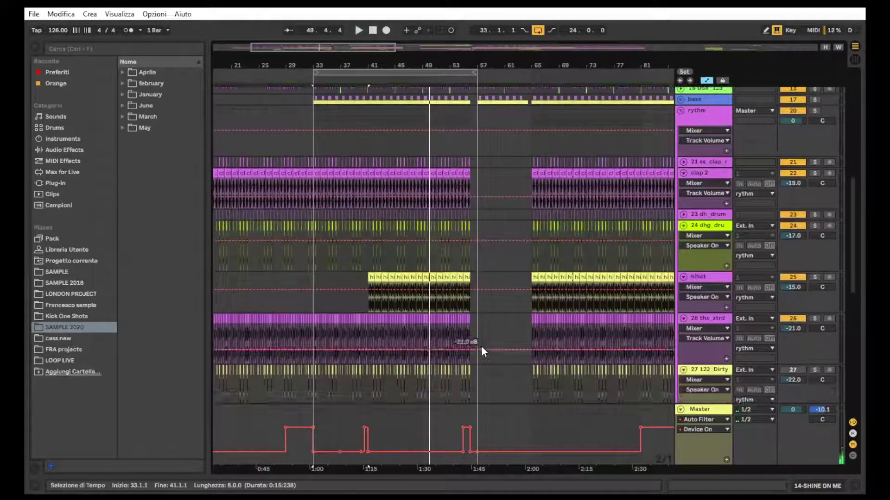
Select the vocal clips from bar 49 to 56 on the 12 SHINE ON track and set the loop to them.
scroll(479, 353, "down", 9)
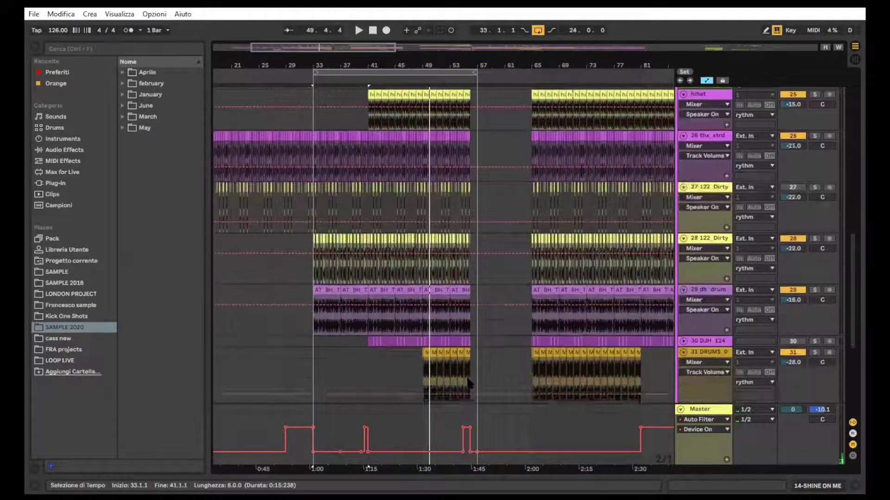
scroll(441, 346, "down", 1)
scroll(443, 343, "up", 4)
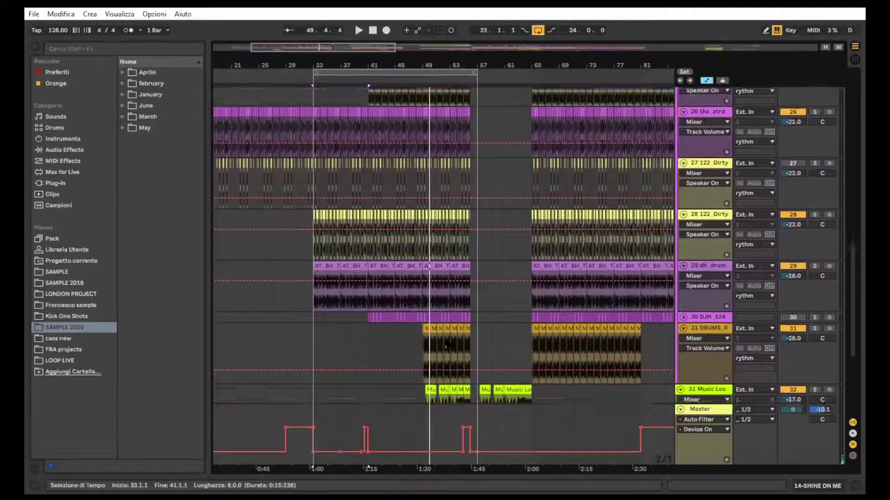
scroll(446, 342, "up", 8)
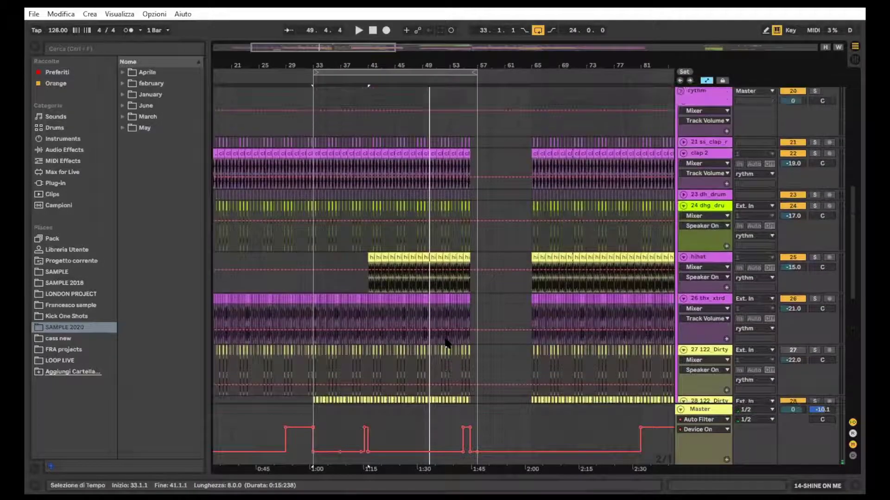
scroll(445, 343, "up", 7)
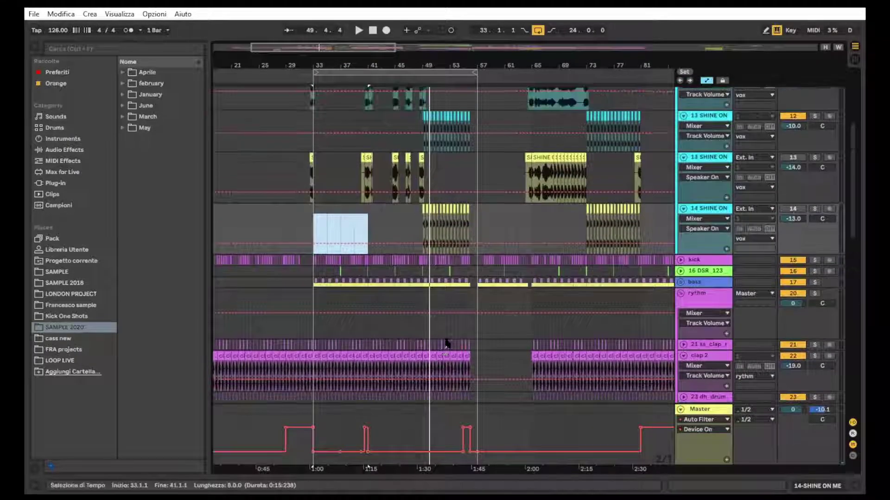
left_click_drag(448, 62, 484, 112)
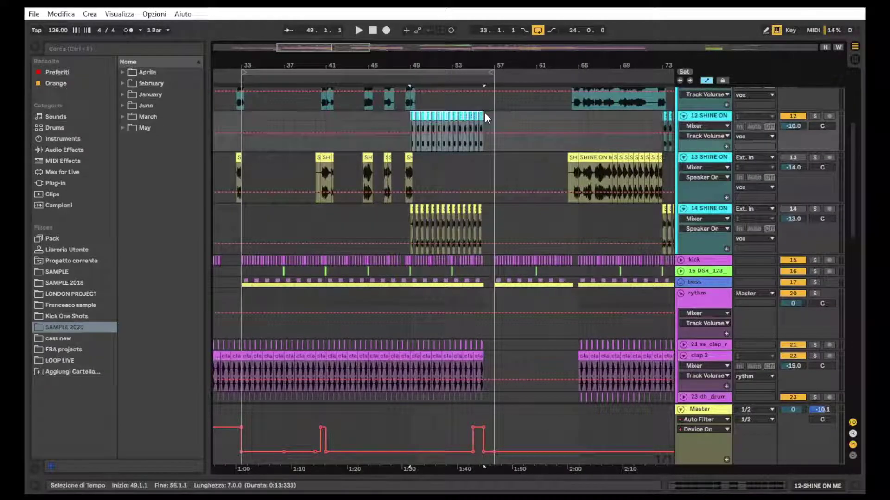
key("ctrl+l")
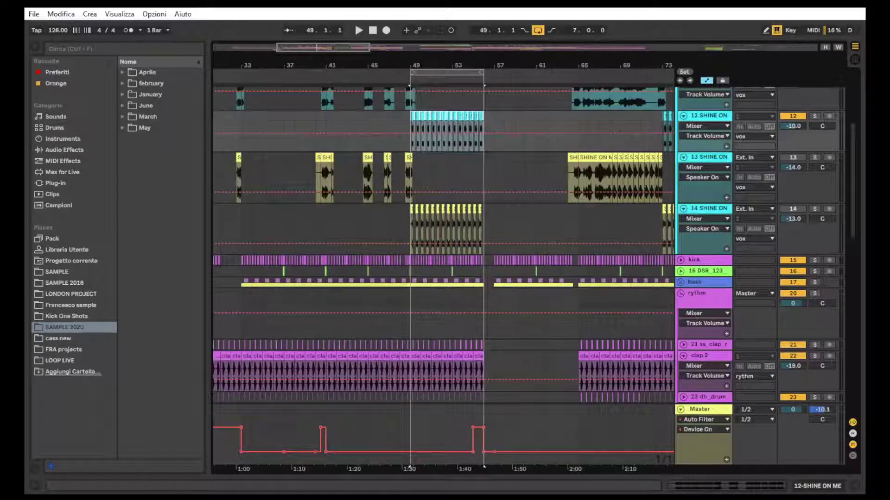
key("z")
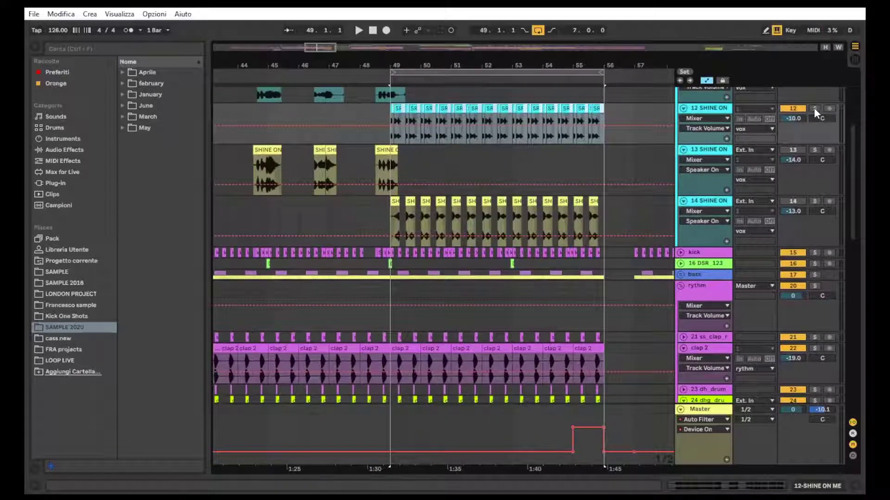
Solo the 12 SHINE ON track, switch the solo to the 32 Music Loops track and play the loop briefly.
left_click(815, 109)
scroll(797, 231, "down", 4)
scroll(793, 299, "down", 8)
scroll(795, 377, "down", 5)
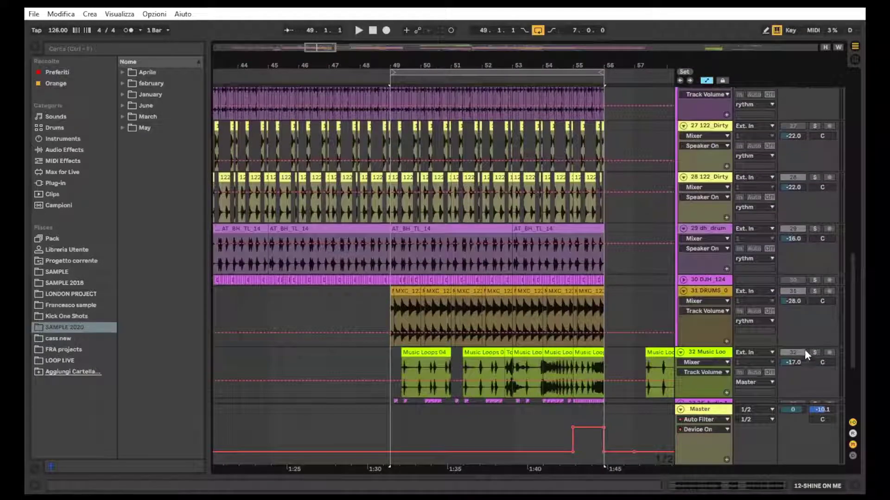
key("space")
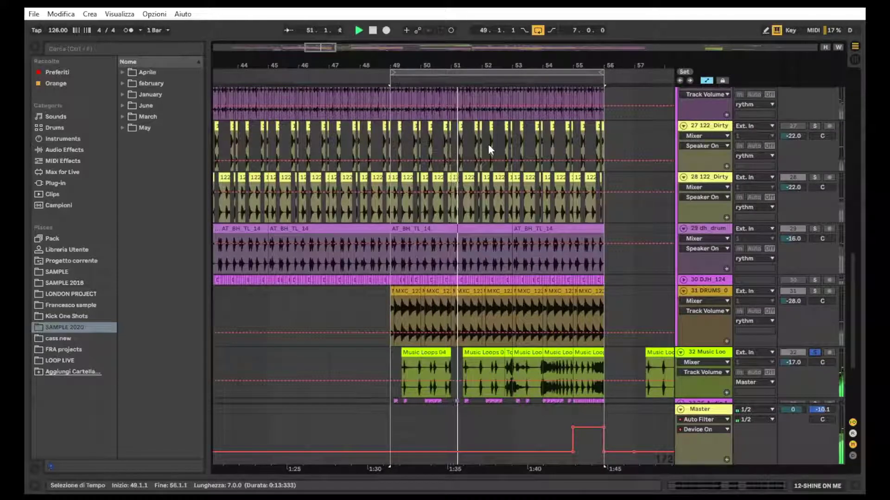
key("space")
Select bars 49 to 56 on the 32 Music Loops track and examine the neighbouring drum and loop clips.
scroll(418, 162, "up", 2)
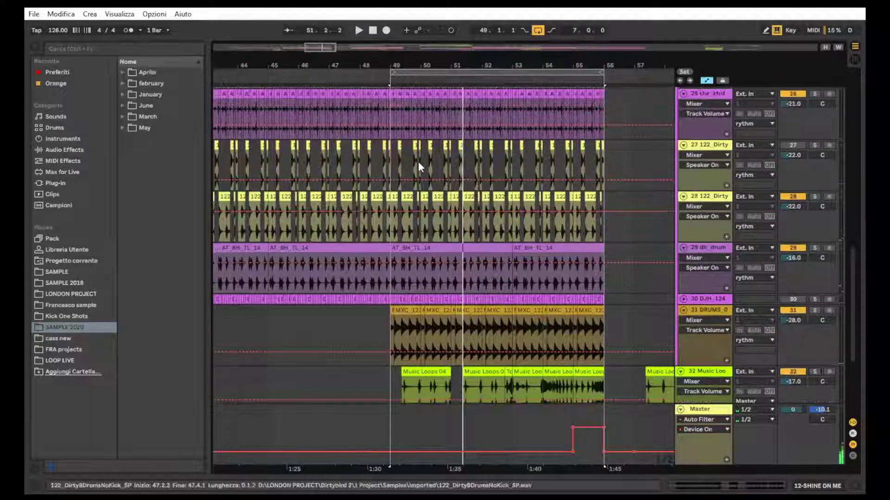
scroll(455, 347, "down", 3)
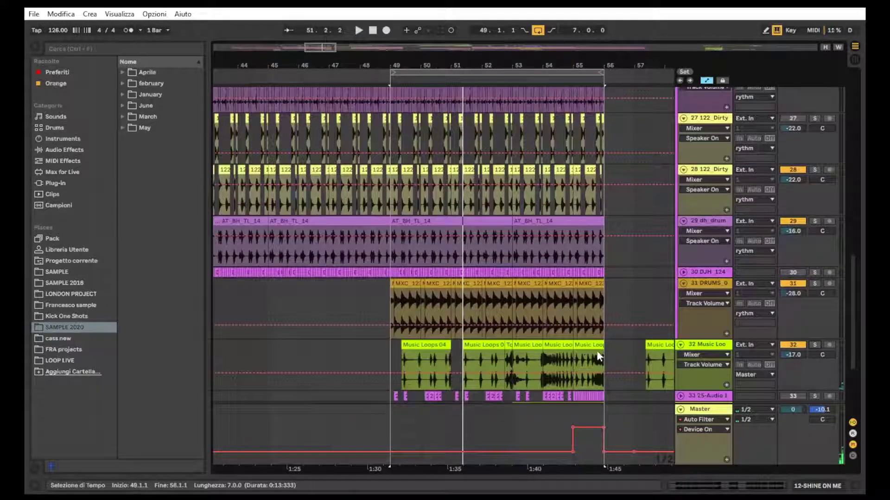
left_click_drag(391, 350, 605, 343)
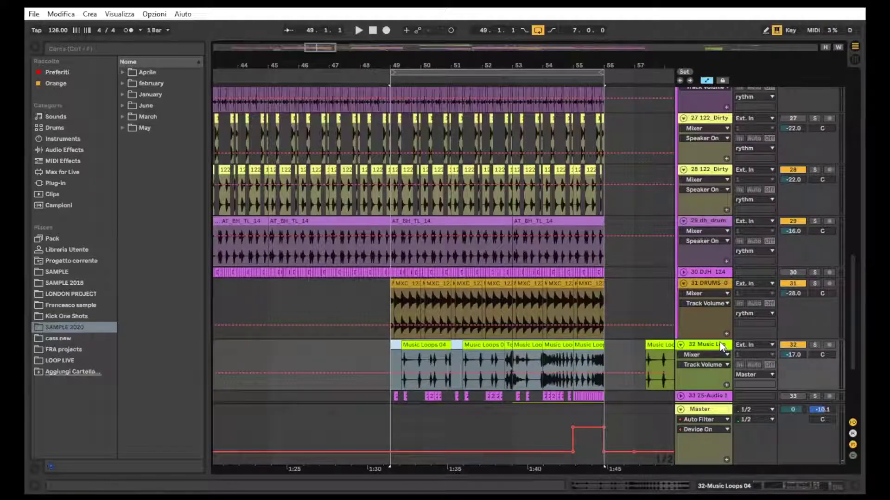
scroll(720, 346, "up", 3)
left_click_drag(419, 64, 420, 62)
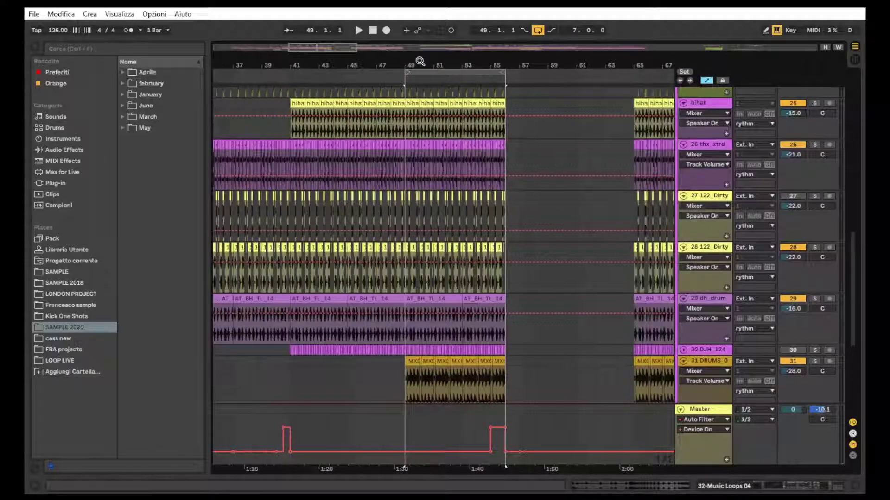
scroll(708, 366, "down", 4)
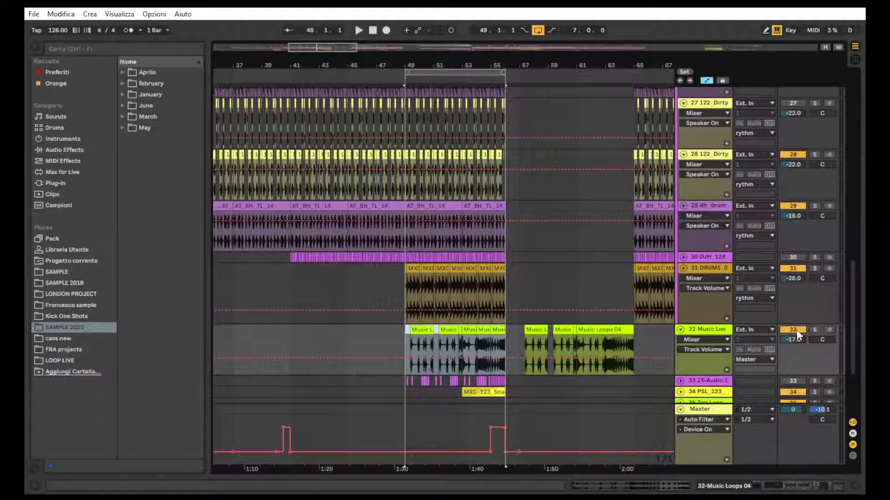
scroll(752, 343, "down", 1)
scroll(526, 181, "up", 1)
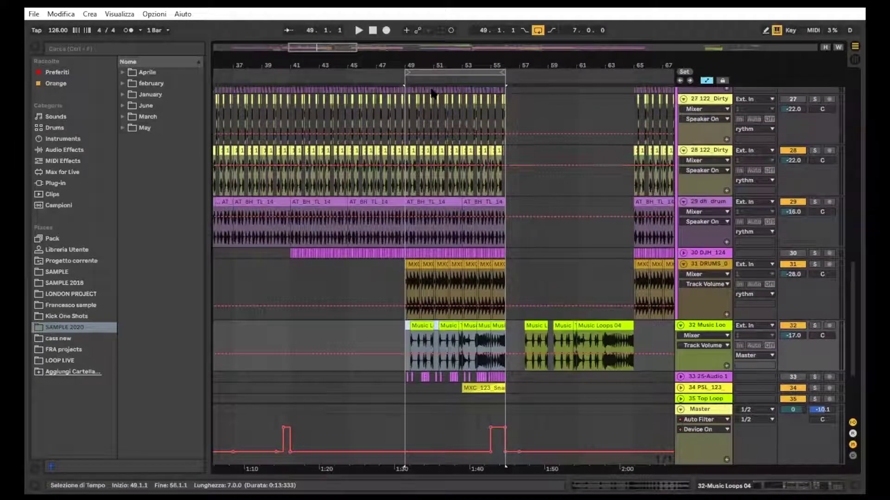
Select the loop range from bar 49 to 56 across all tracks, start playback and turn looping off.
left_click(425, 71)
key("space")
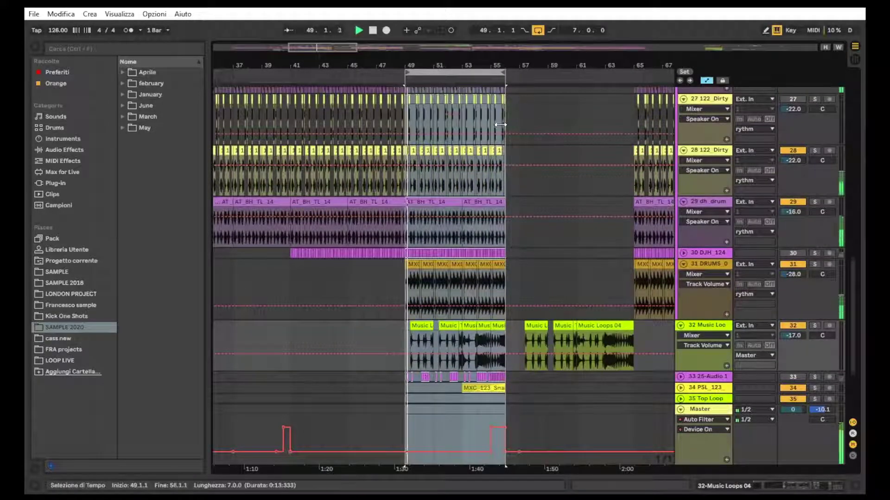
scroll(567, 176, "up", 1)
left_click(538, 32)
Fold the rythm group while playback continues through the section.
scroll(802, 421, "down", 1)
scroll(705, 196, "up", 1)
scroll(674, 111, "up", 8)
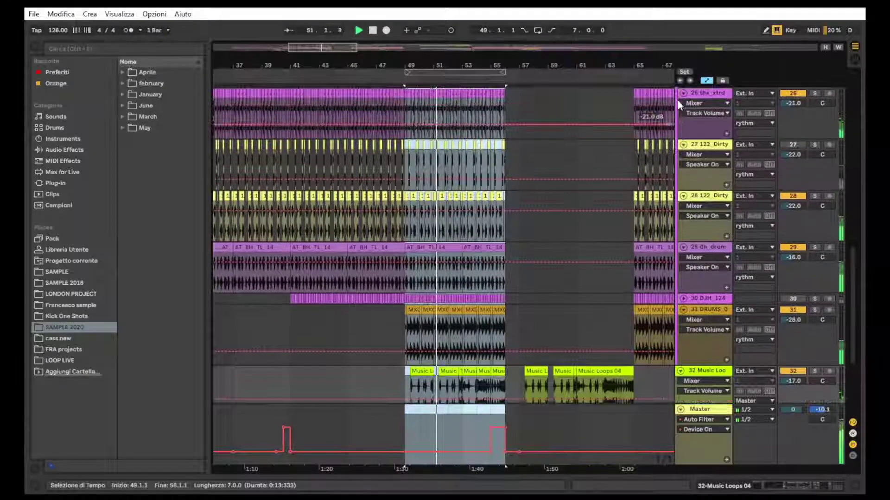
scroll(679, 133, "up", 8)
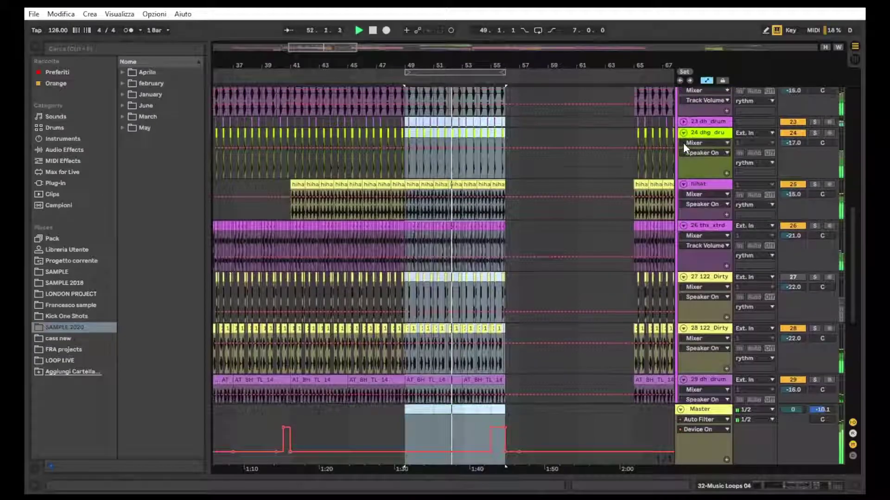
left_click(682, 99)
scroll(511, 116, "up", 3)
scroll(530, 132, "up", 7)
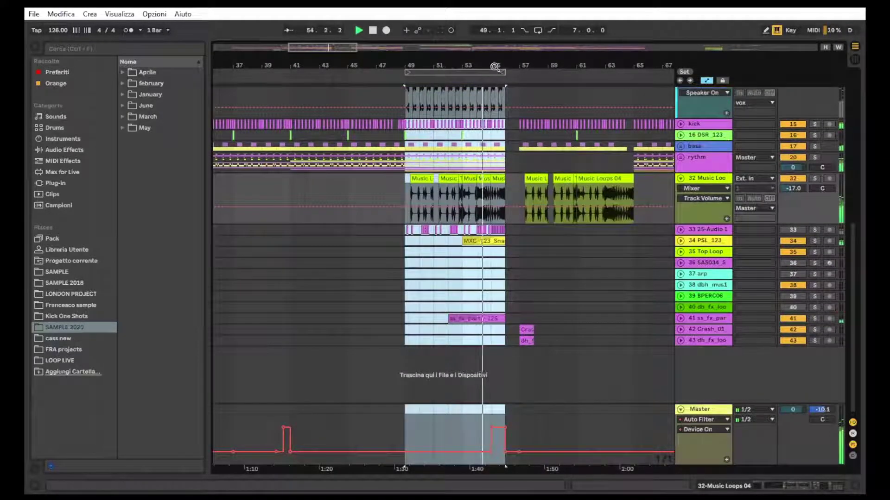
Unfold the 4 SRLTD-Shin piano track, stop playback and select the short vocal clip near bar 33 on the 11 SRLTD-Sh track.
scroll(451, 175, "up", 14)
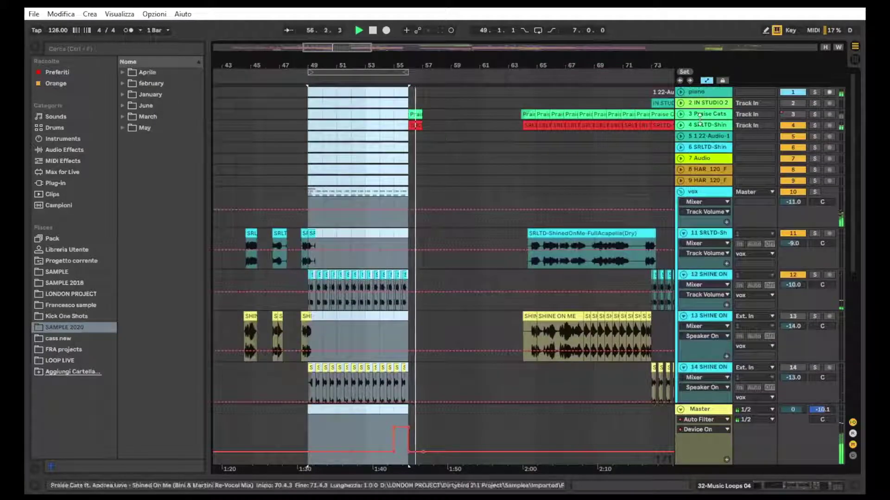
left_click(681, 124)
key("space")
left_click_drag(400, 66, 448, 54)
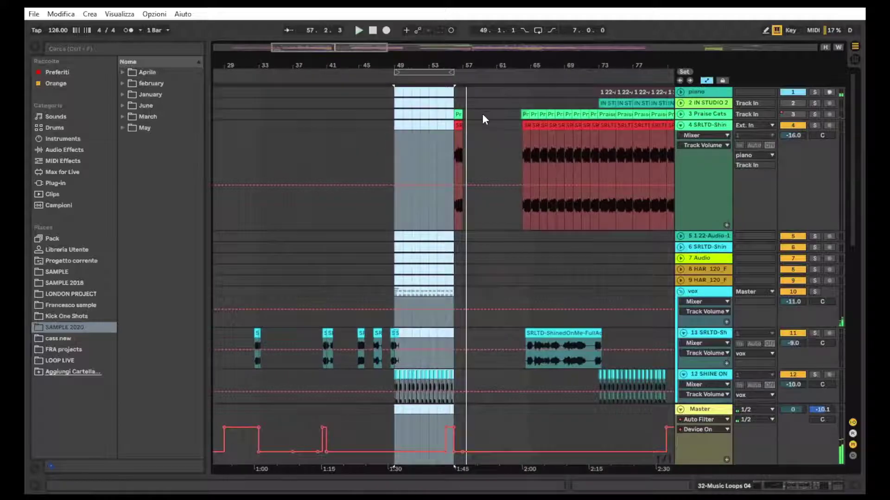
left_click(250, 333)
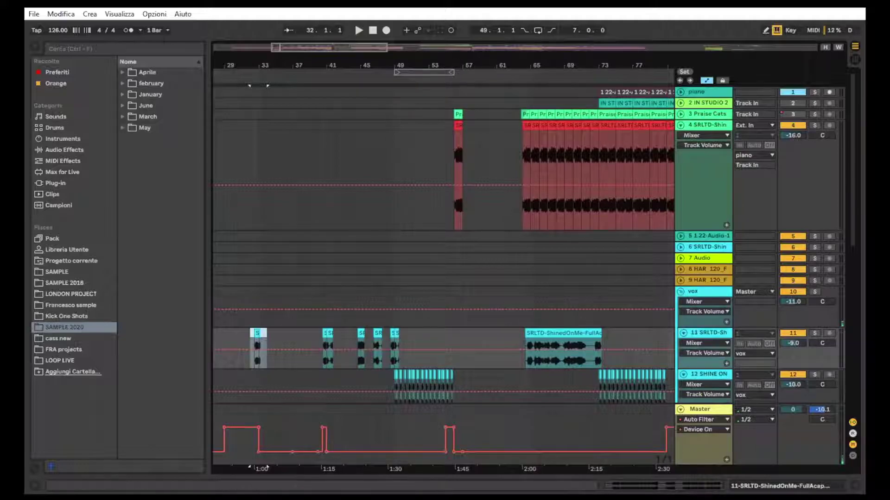
Select the piano clip from bar 56 to 57 on the 4 SRLTD-Shin track and play from there.
left_click_drag(459, 65, 459, 88)
scroll(454, 111, "down", 1)
left_click(452, 113)
scroll(452, 127, "down", 2)
scroll(452, 126, "down", 1)
scroll(453, 127, "up", 1)
left_click(454, 77)
Select the clips from bar 57 to 65 on the 32 Music Loops track during playback.
scroll(482, 173, "down", 5)
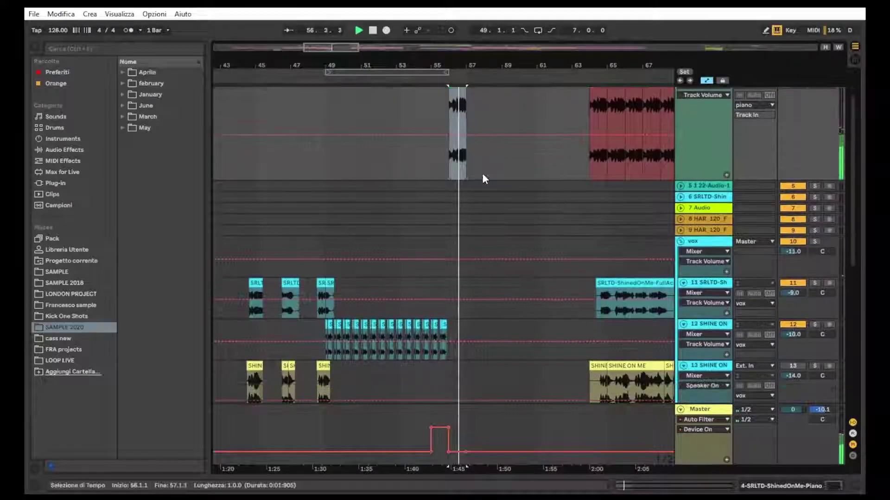
scroll(579, 278, "down", 4)
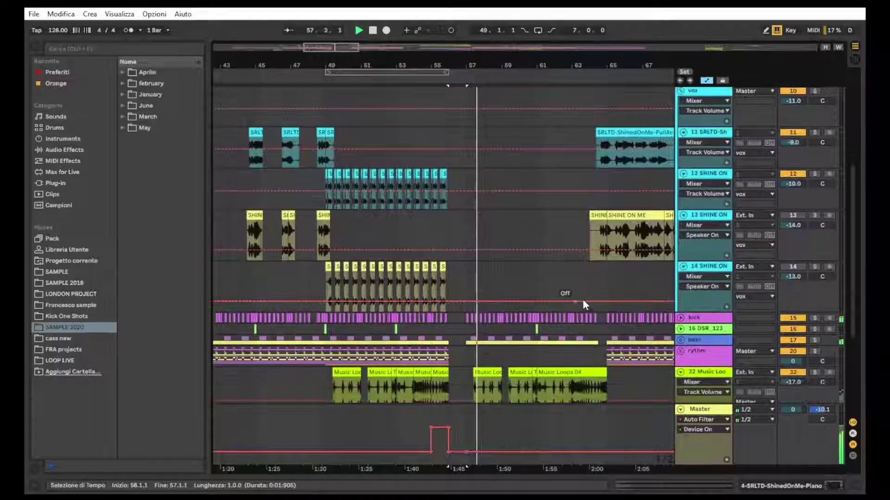
left_click_drag(466, 329, 606, 332)
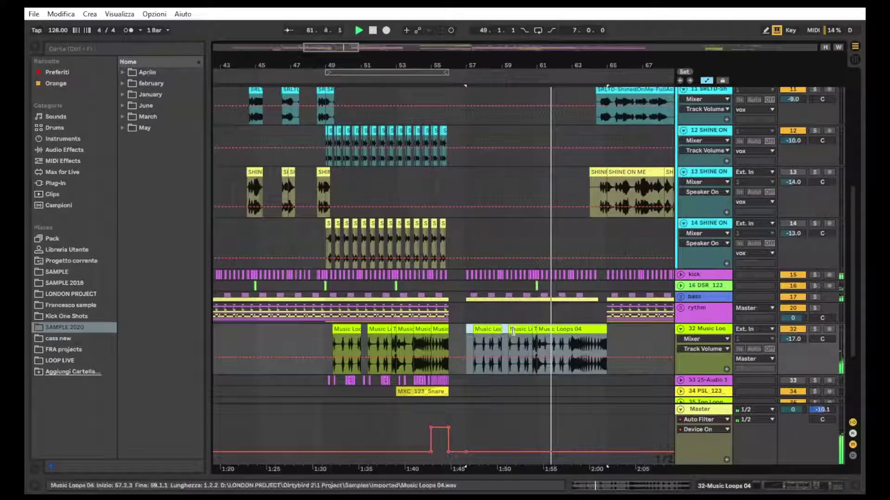
Examine the vocal, music loop and rhythm clips from bar 57 to 81 during playback, and stop it at bar 73.
scroll(557, 178, "right", 3)
scroll(557, 178, "up", 1)
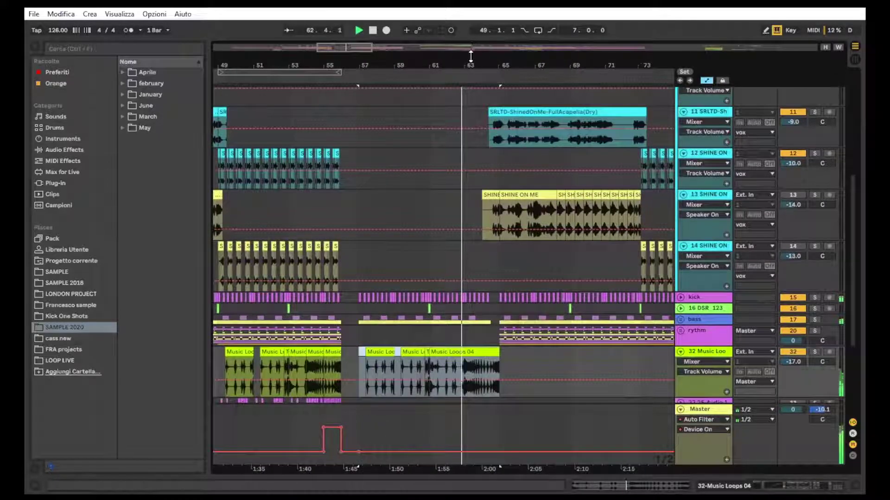
scroll(294, 318, "right", 1)
scroll(295, 318, "down", 1)
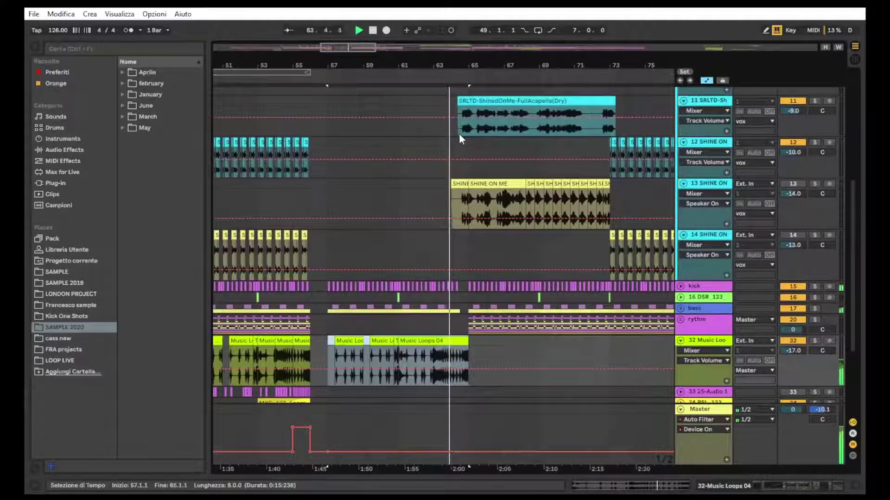
scroll(409, 197, "right", 2)
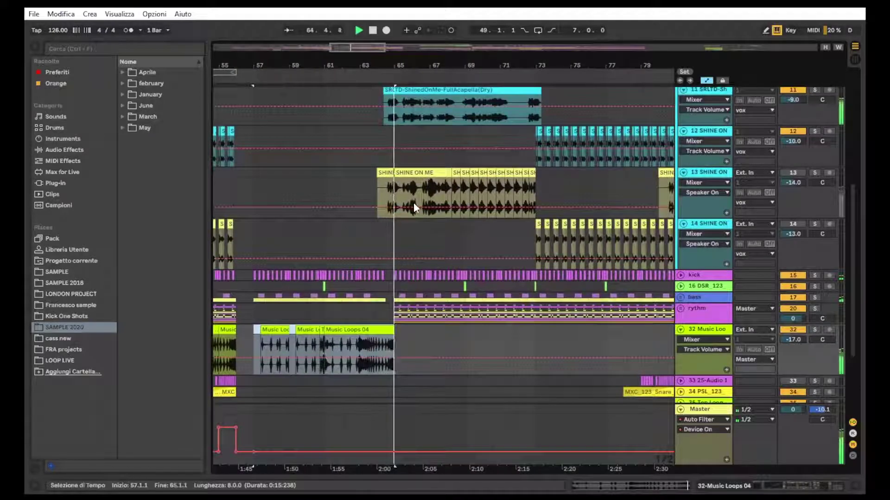
scroll(414, 204, "up", 1)
left_click_drag(401, 65, 384, 63)
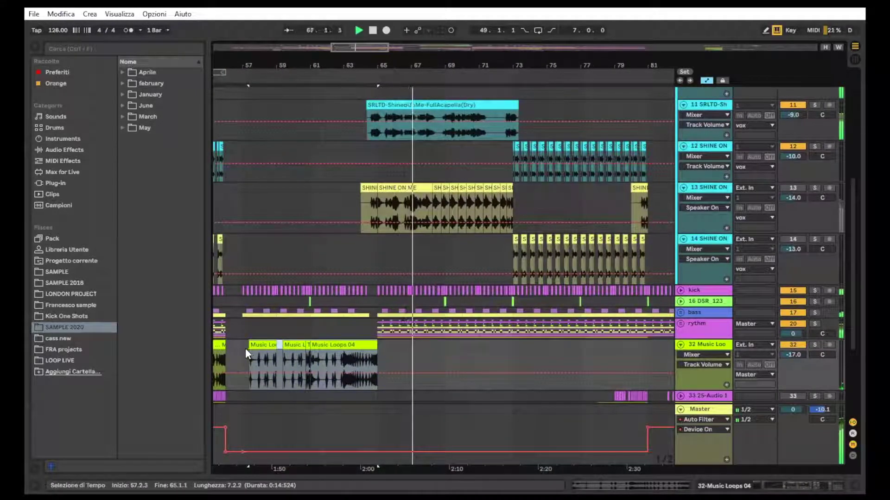
mouse_move(423, 64)
left_mouse_down()
mouse_move(397, 46)
mouse_move(412, 57)
left_mouse_up()
scroll(457, 155, "down", 1)
scroll(561, 216, "down", 2)
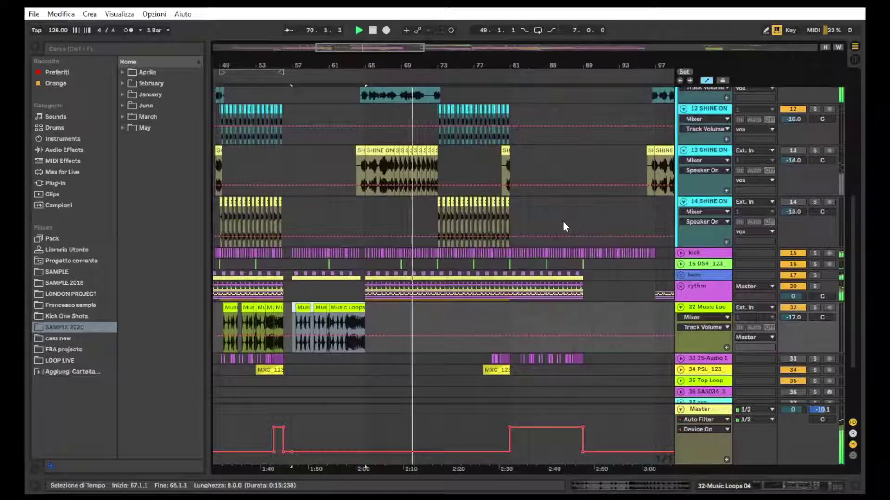
scroll(535, 220, "up", 2)
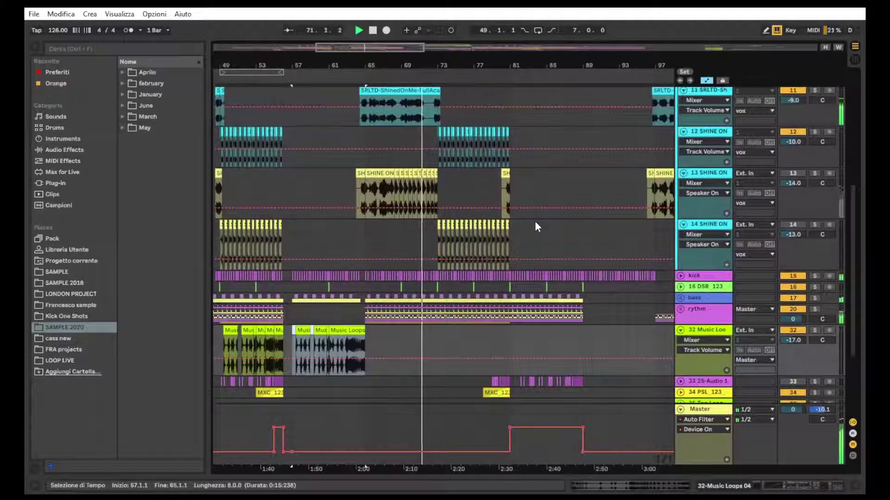
scroll(536, 225, "down", 1)
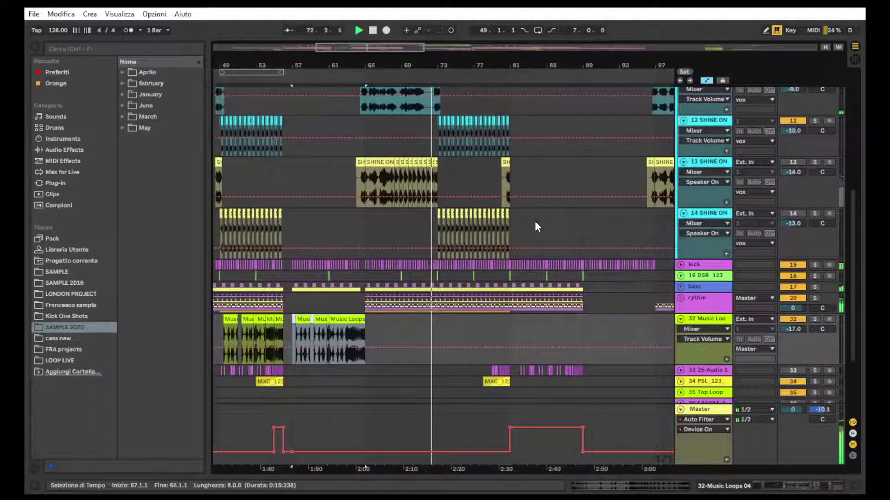
key("space")
Select the vocal clips from bar 49 to 56 on the 12 SHINE ON track again.
left_click_drag(288, 63, 320, 64)
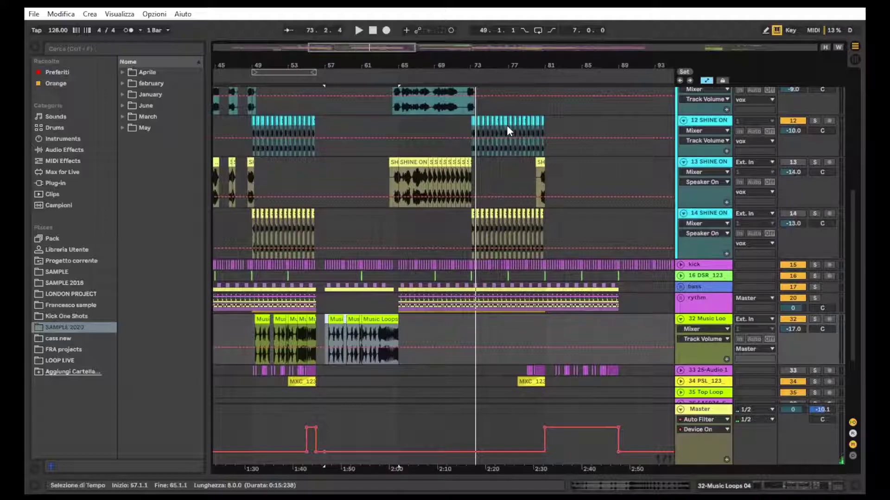
scroll(506, 125, "up", 1)
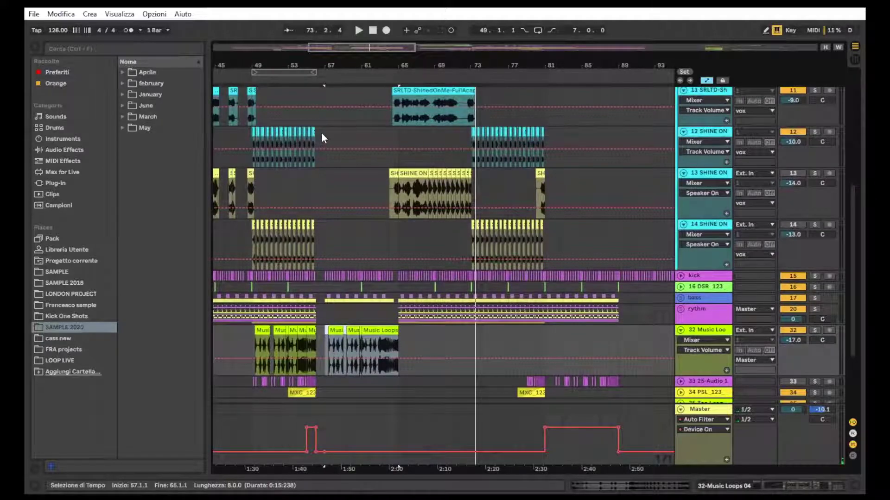
left_click_drag(320, 133, 255, 145)
scroll(389, 324, "down", 1)
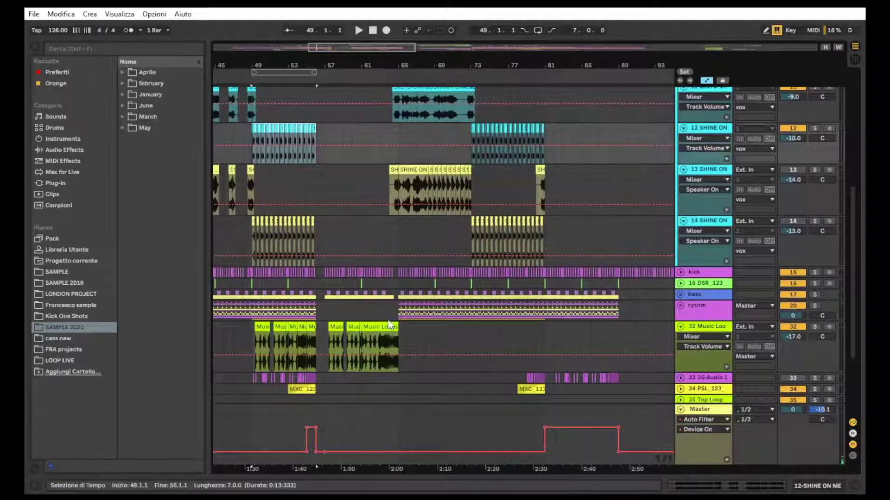
Select the music loop clips from bar 57 to 65 on the 32 Music Loops track.
left_click(327, 330)
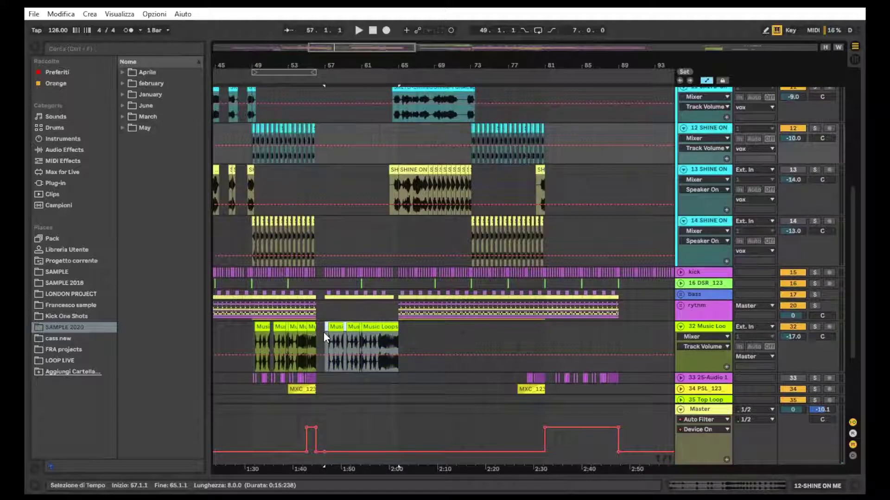
left_click(323, 332)
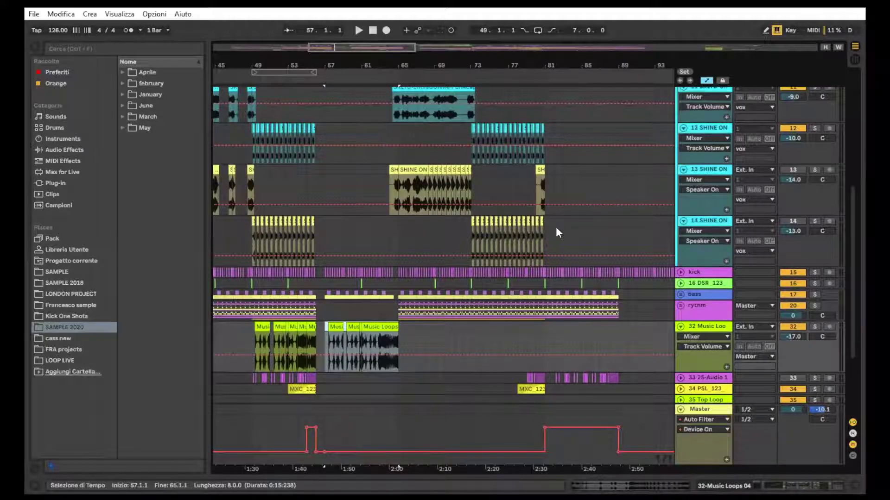
Select the piano clip from bar 73 to 75 on the 4 SRLTD-Shin track.
scroll(556, 231, "up", 6)
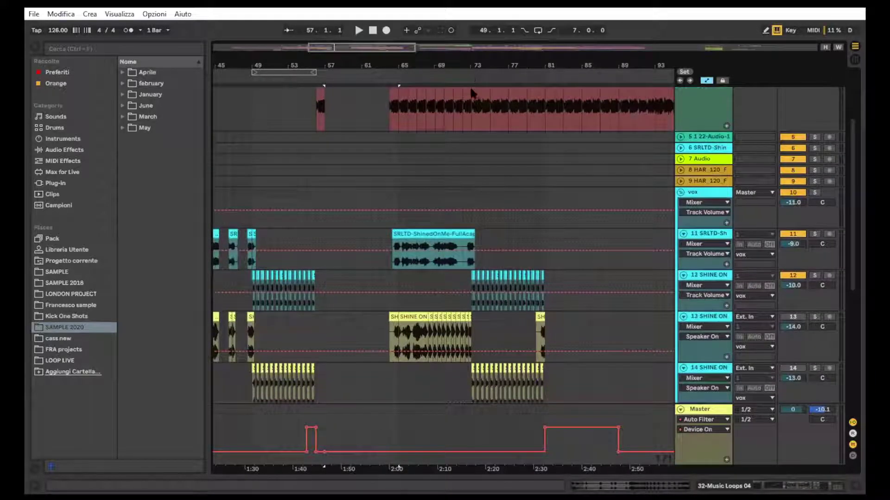
scroll(475, 91, "up", 1)
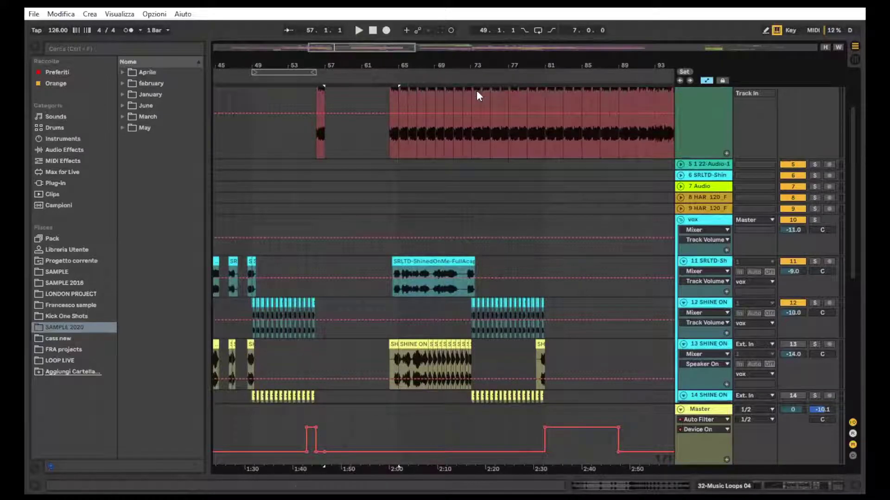
scroll(482, 160, "down", 2)
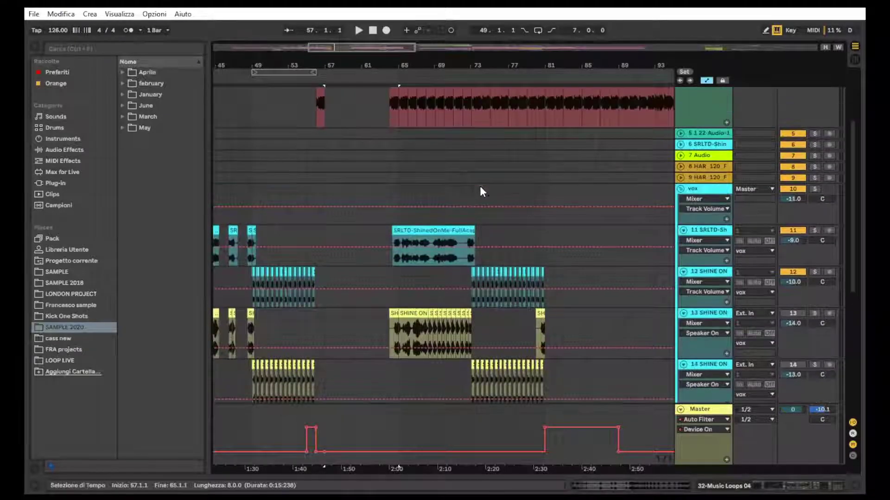
scroll(517, 148, "up", 2)
scroll(517, 148, "up", 3)
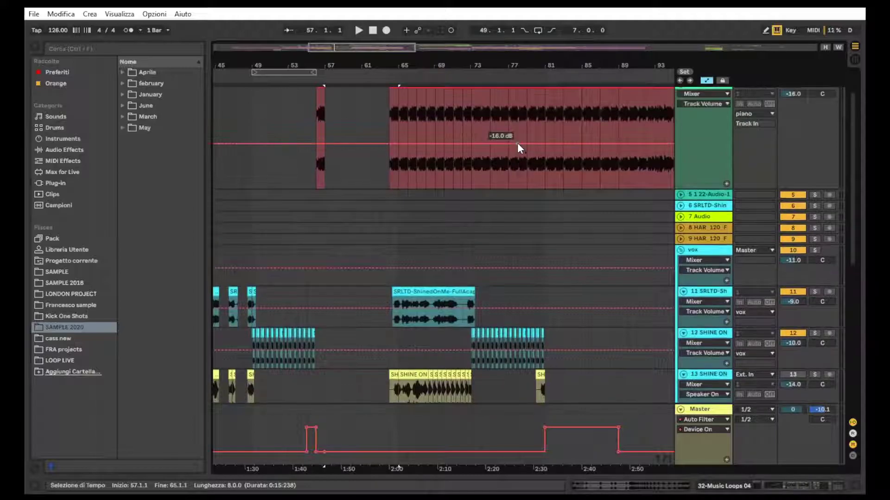
left_click_drag(482, 68, 414, 70)
scroll(414, 211, "down", 1)
scroll(441, 143, "up", 1)
left_click(422, 126)
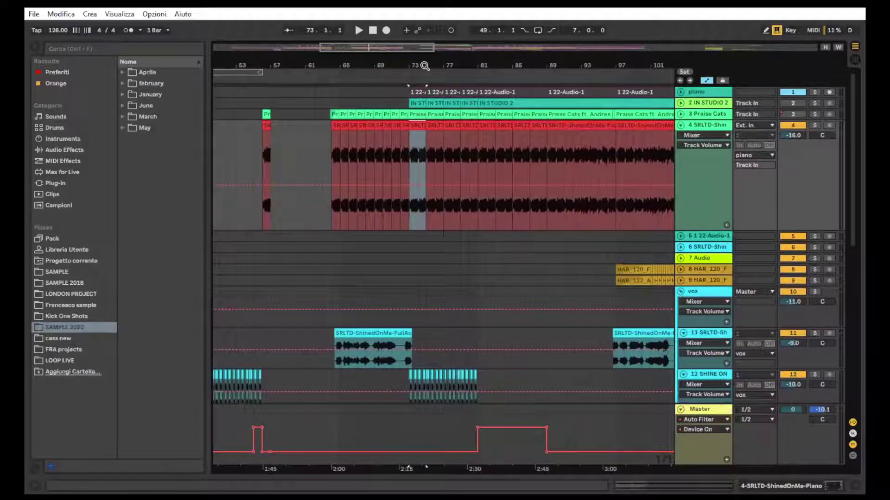
Play from bar 73 and examine the piano clips against the vocal tracks in this section.
left_click_drag(407, 67, 407, 65)
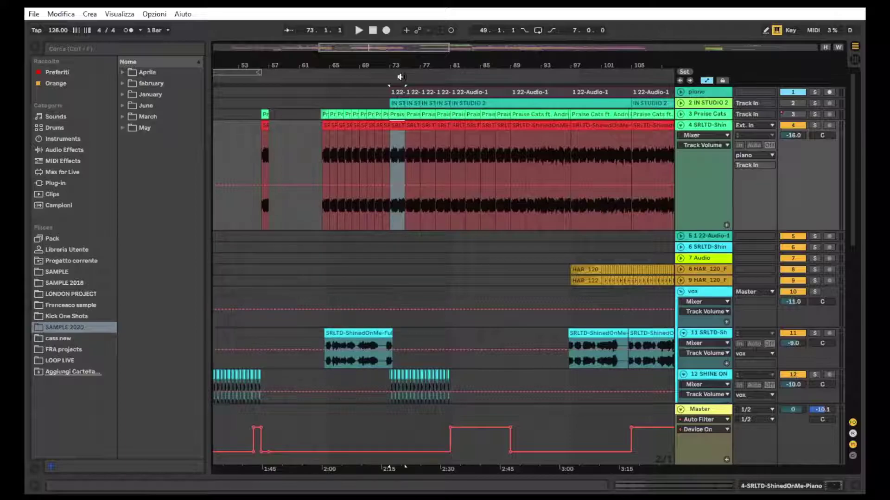
scroll(402, 141, "down", 1)
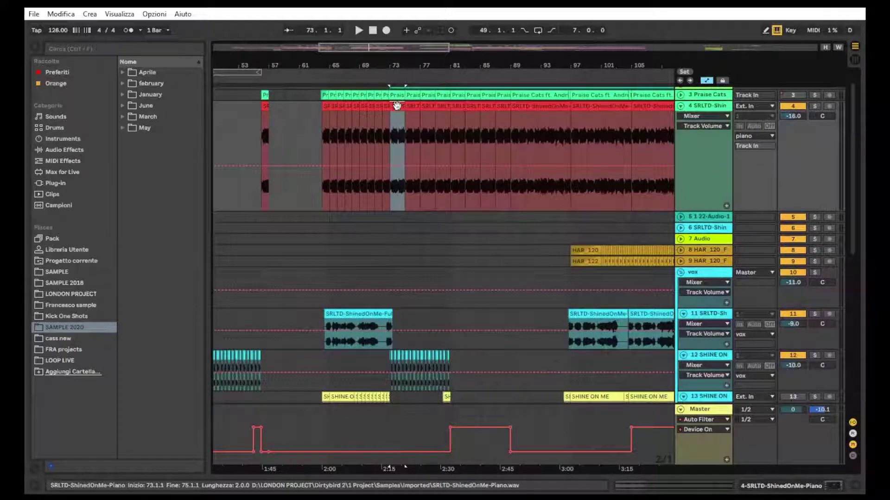
scroll(397, 103, "down", 5)
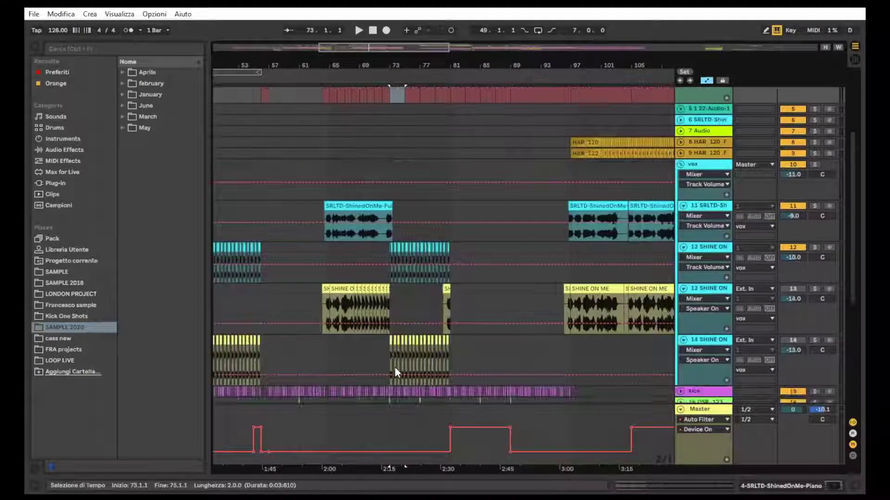
scroll(431, 186, "up", 5)
key("space")
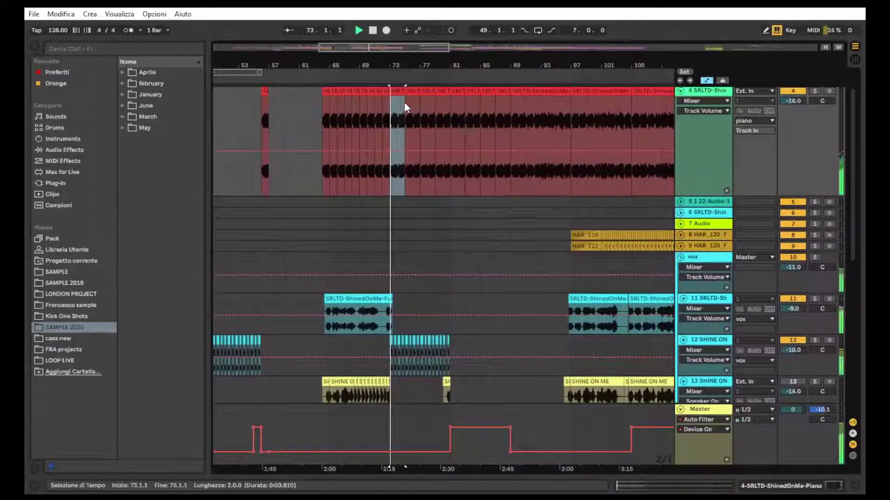
scroll(403, 109, "down", 1)
scroll(408, 111, "up", 2)
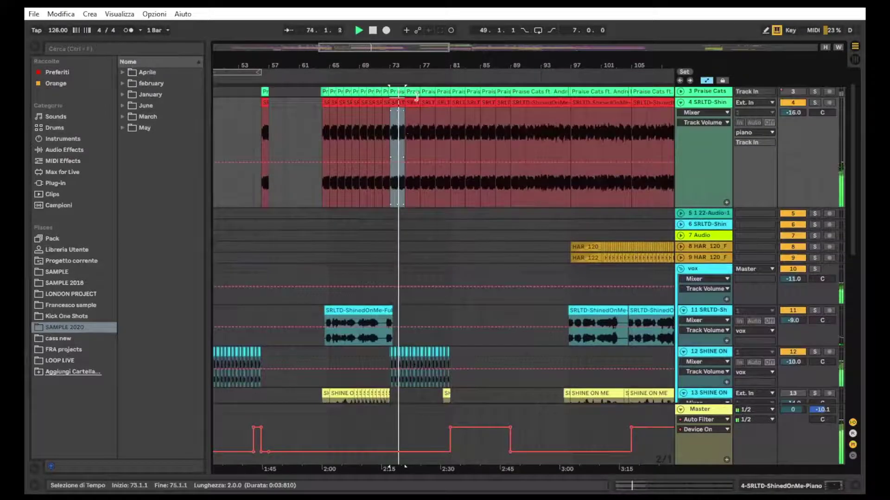
scroll(432, 180, "up", 1)
scroll(644, 141, "down", 1)
scroll(643, 138, "up", 1)
Unfold the piano track and display its Auto Filter Frequency automation.
left_click(703, 130)
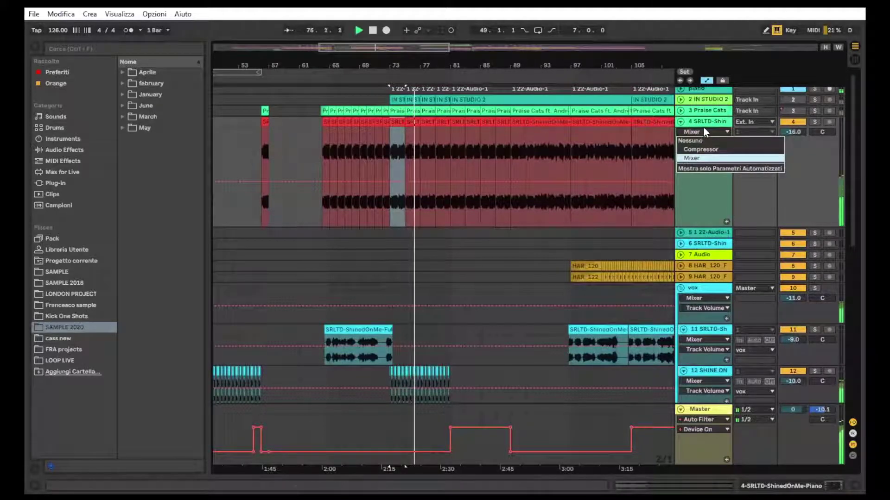
left_click(703, 130)
scroll(699, 100, "up", 2)
left_click(699, 101)
left_click(699, 127)
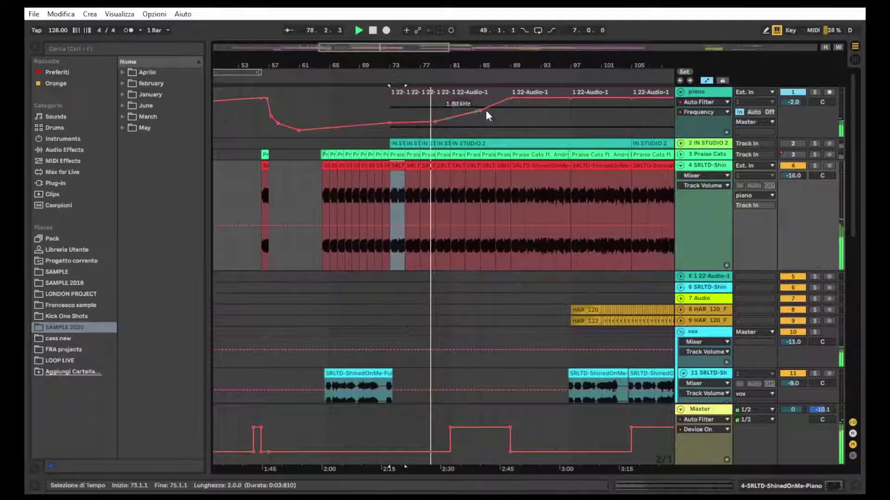
Delete the 2 IN STUDIO 2 and 3 Praise Cats tracks below the piano track.
left_click_drag(466, 66, 443, 46)
scroll(558, 130, "down", 1)
scroll(558, 131, "up", 1)
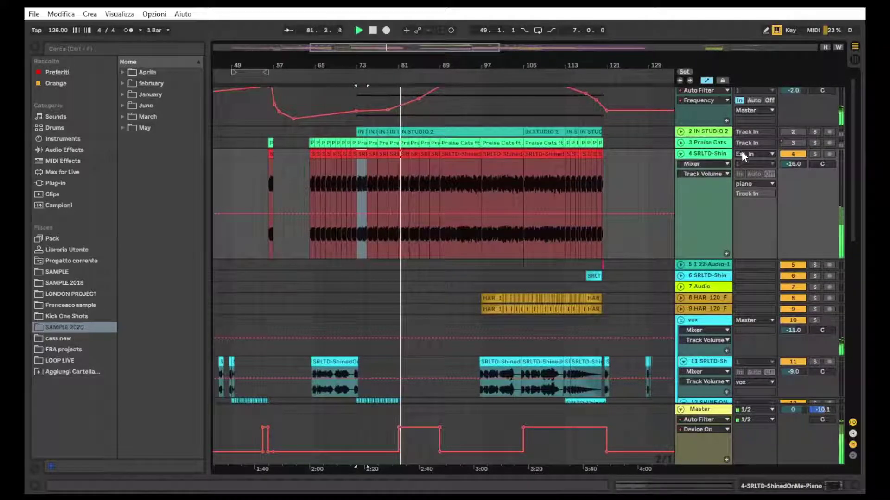
scroll(741, 151, "up", 1)
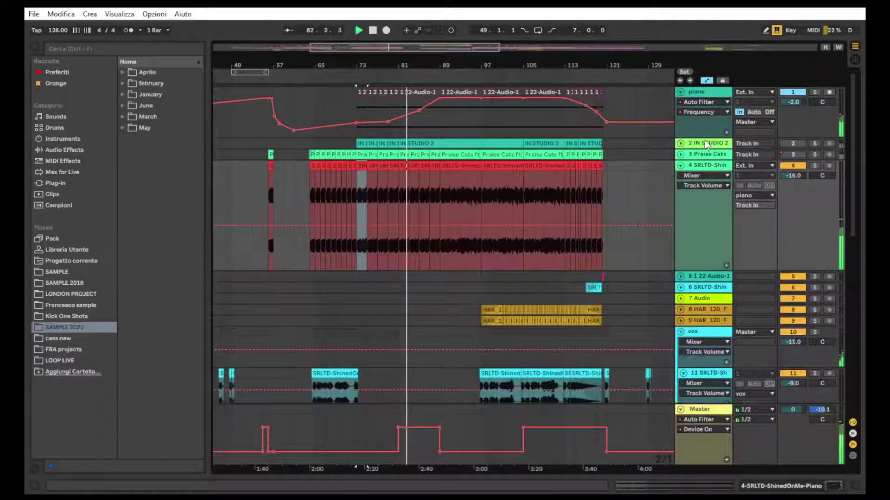
key("Delete")
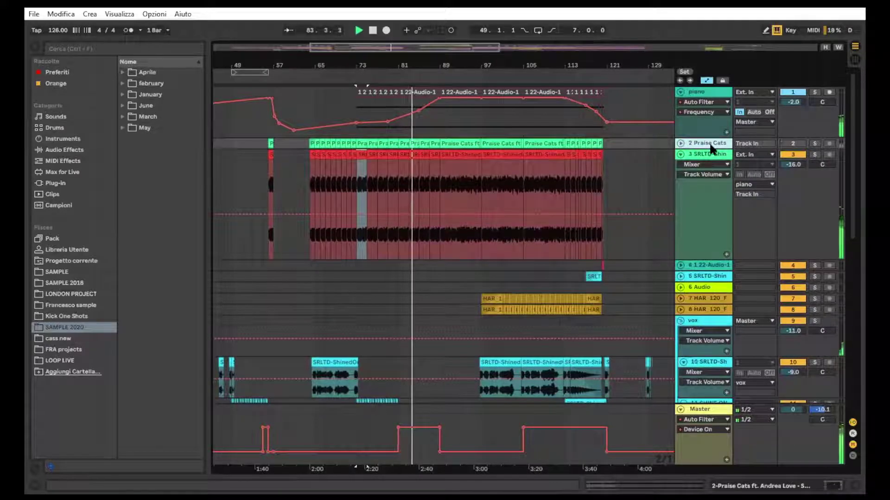
key("Delete")
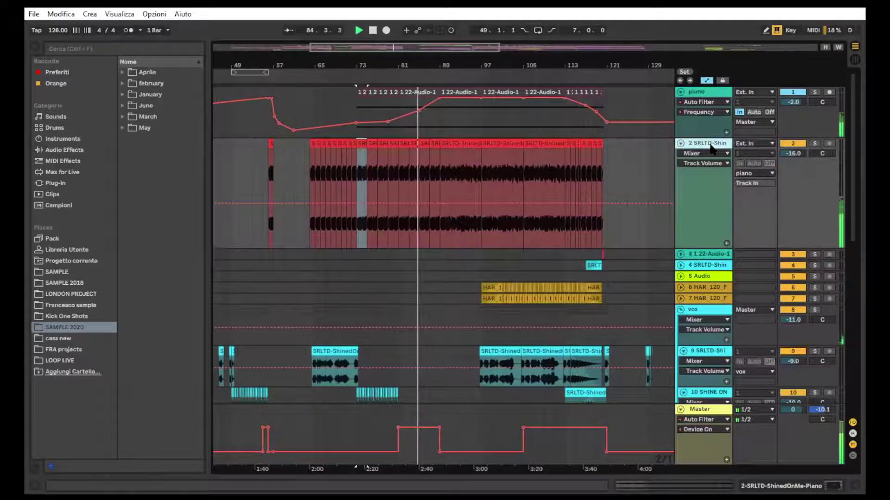
Stop playback and select the recorded clips from bar 73 to 121 on the piano track.
left_click(700, 89)
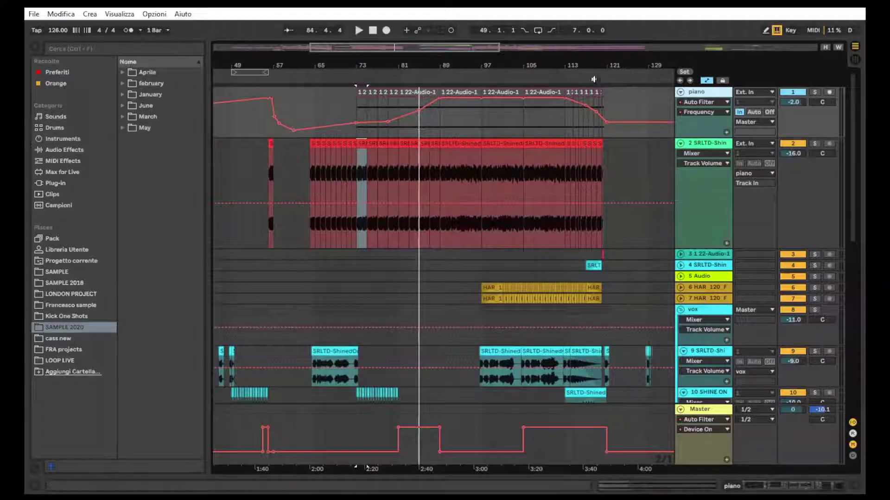
left_click(356, 102)
left_click_drag(355, 99, 606, 95)
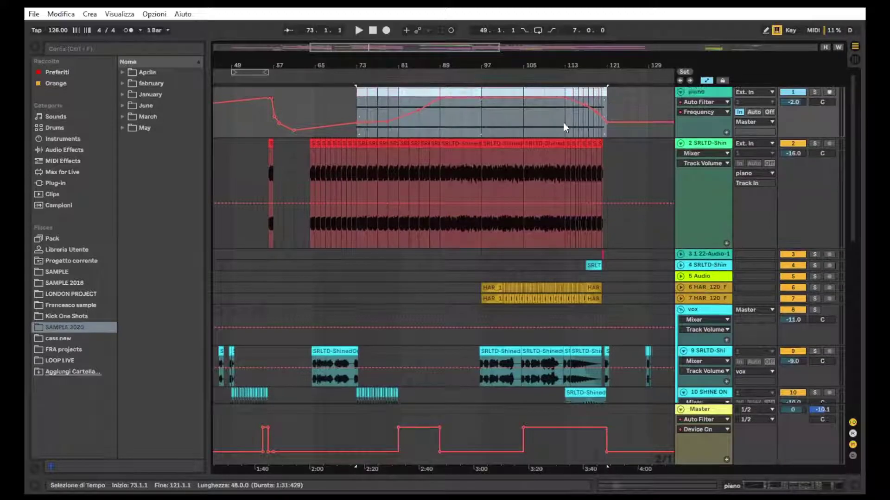
Try moving the clip from bar 81 to 83 on the 2 SRLTD-Shin track onto the piano track, and undo it.
left_click(449, 148)
left_click(405, 145)
left_click_drag(405, 145, 402, 90)
key("ctrl+z")
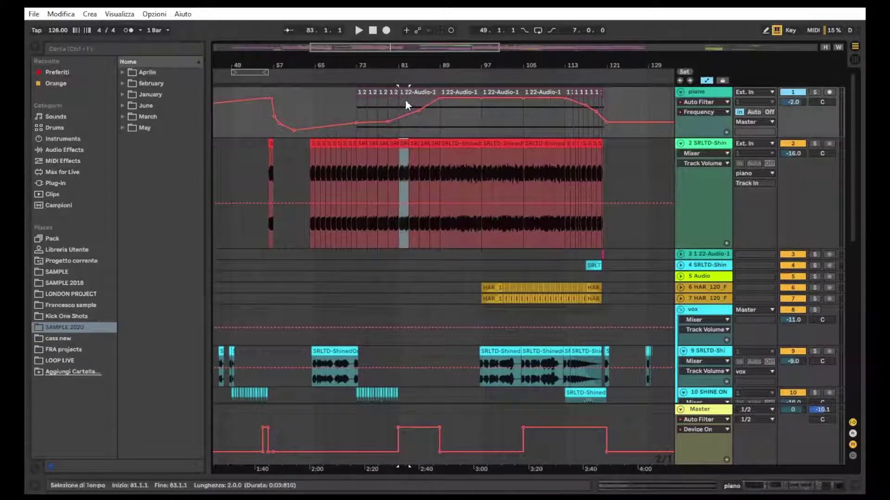
Set the piano track's monitoring to Auto and try moving the 2 SRLTD-Shin clips from bar 81 to 87 onto it, deleting the last one.
left_click(753, 113)
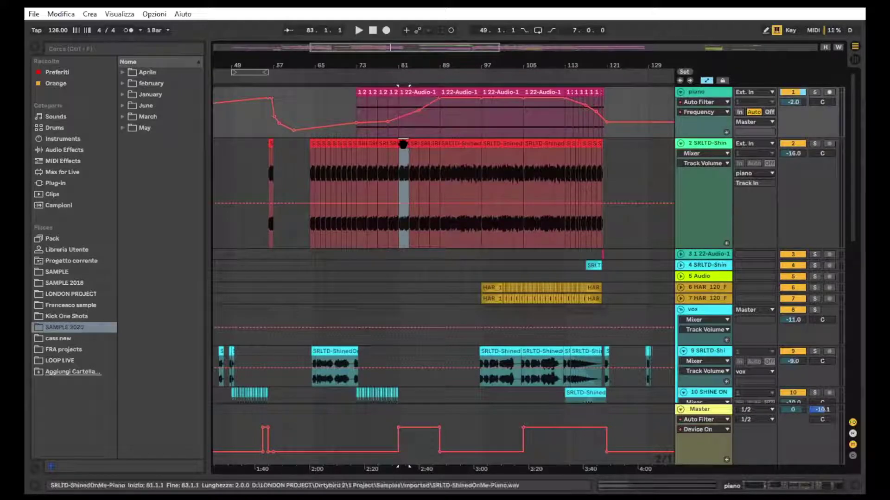
left_click_drag(414, 144, 424, 110)
key("Delete")
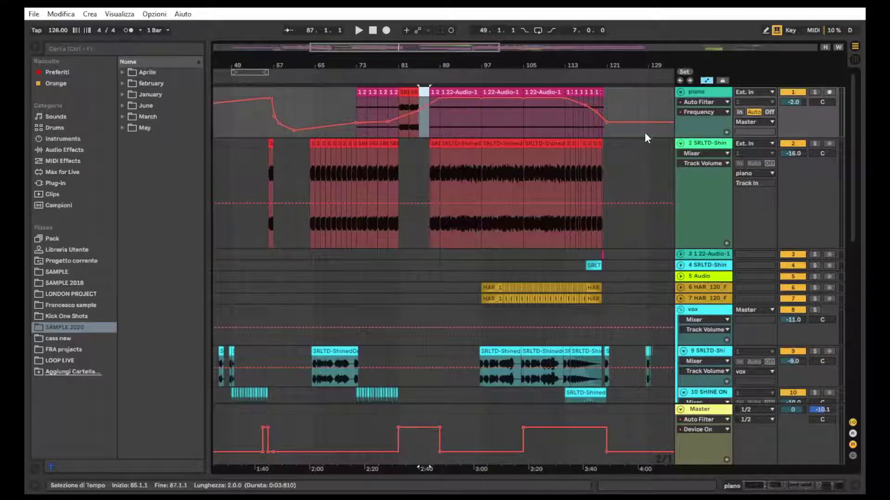
Undo the deletion and the clip moves onto the piano track.
left_click(648, 102)
key("ctrl+z")
key("ctrl+z")
key("ctrl+z")
key("ctrl+z")
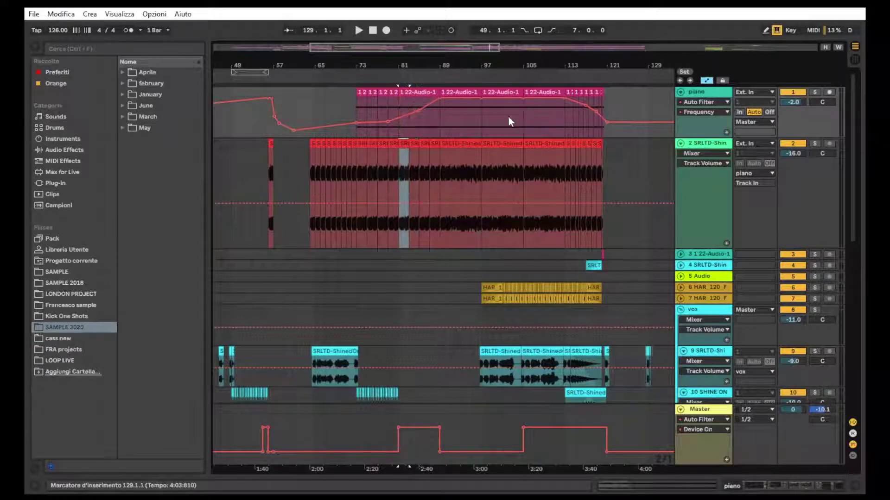
Place the insertion marker at bar 81 on the piano track and set its monitoring to In.
left_click(401, 117)
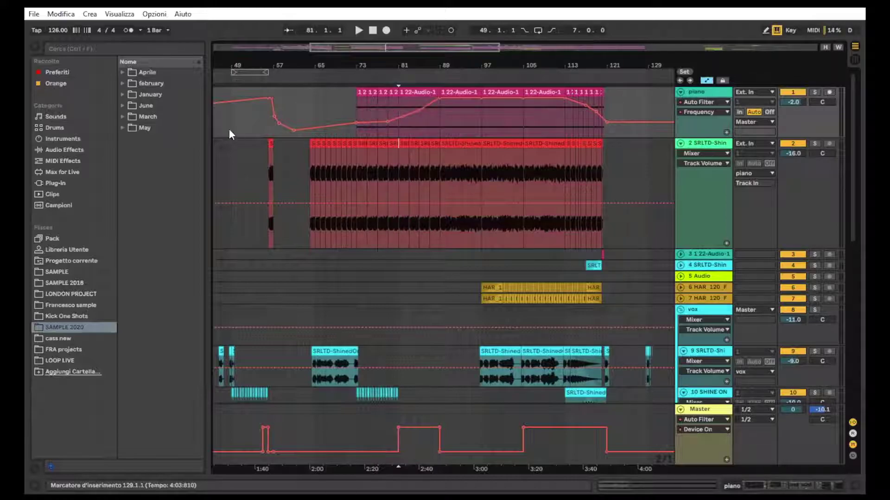
left_click(404, 116)
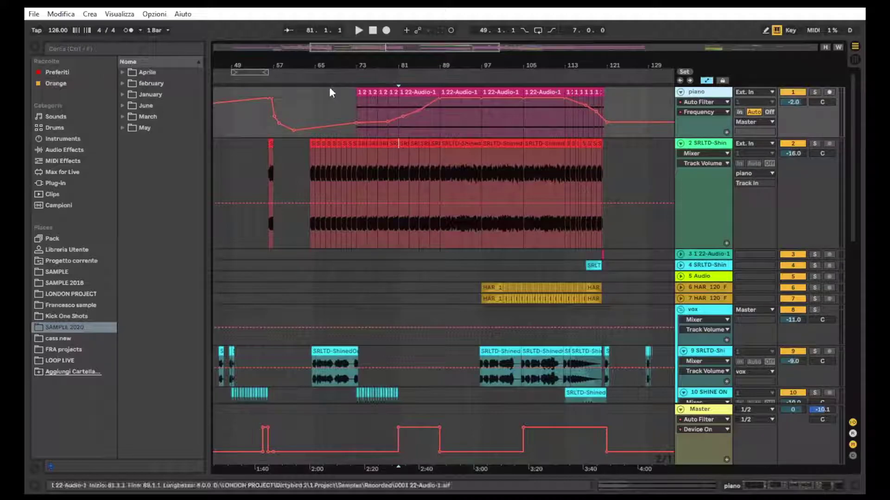
left_click_drag(363, 65, 338, 64)
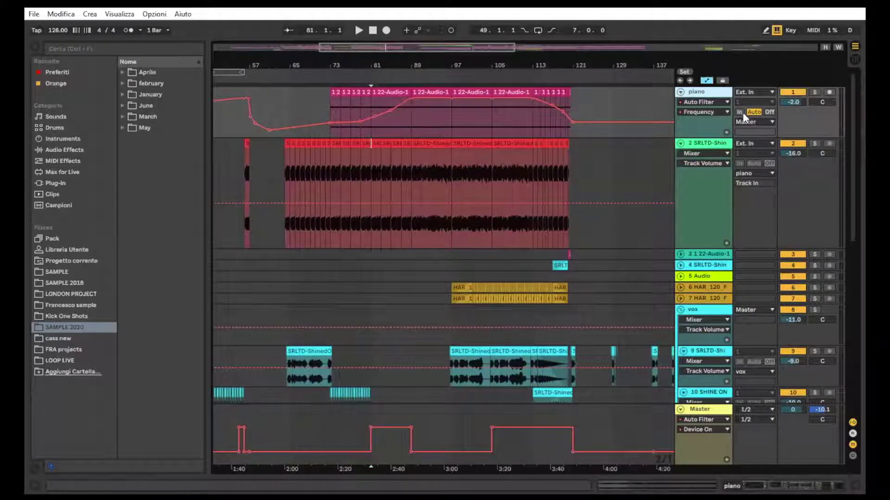
left_click_drag(466, 67, 465, 56)
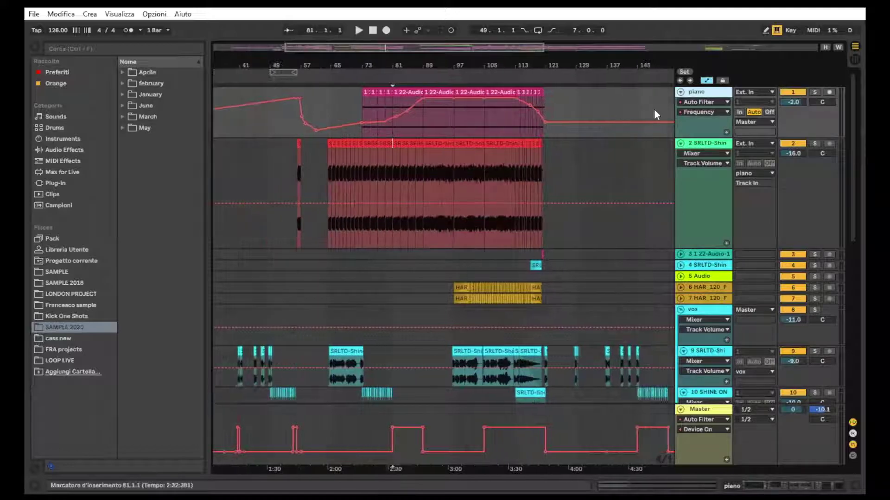
left_click(739, 113)
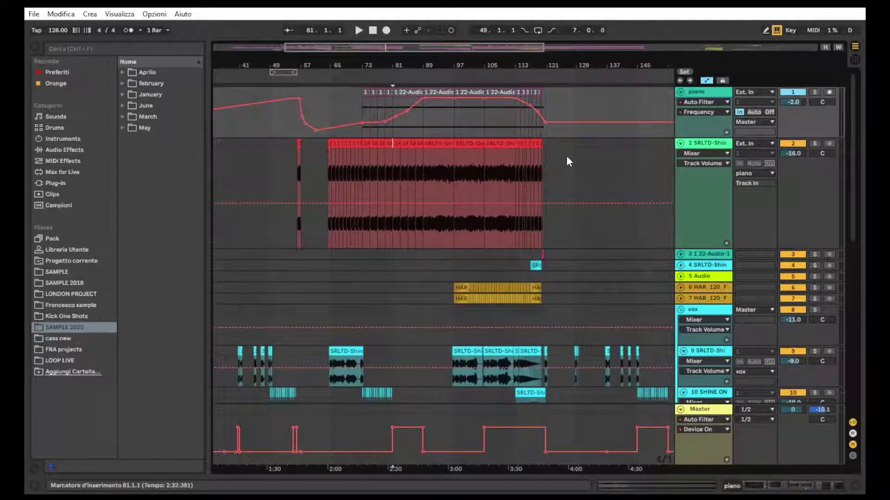
Play from just before bar 97, examine the tracks of the break, and stop playback.
left_click_drag(556, 68, 550, 56)
left_click(468, 73)
scroll(723, 155, "down", 1)
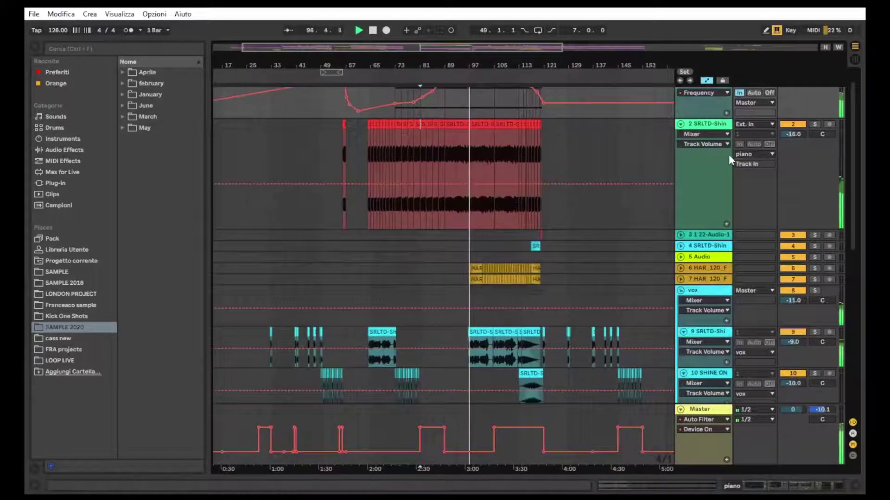
scroll(721, 152, "down", 2)
scroll(644, 244, "down", 2)
key("space")
Select bars 97 to 125 on the 11 SHINE ON track, then bars 97 to 121 on 12 SHINE ON, and loop that last range.
scroll(471, 225, "down", 1)
left_click_drag(468, 283, 555, 292)
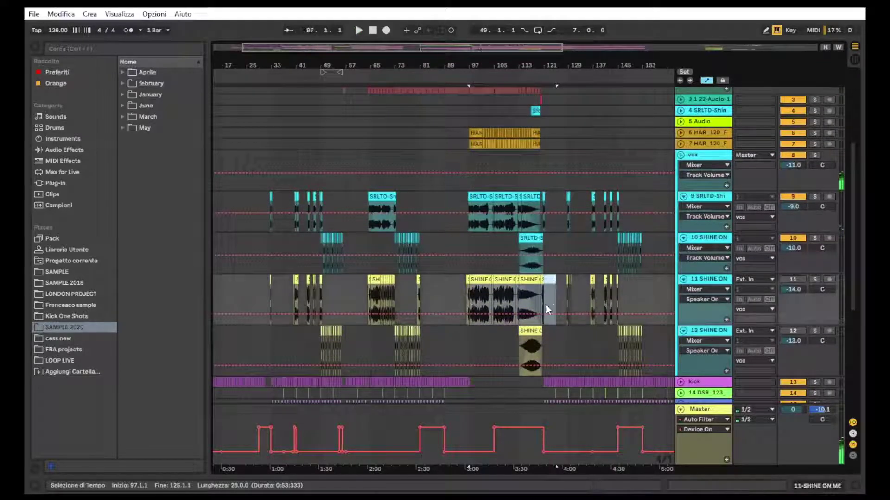
left_click_drag(543, 332, 464, 332)
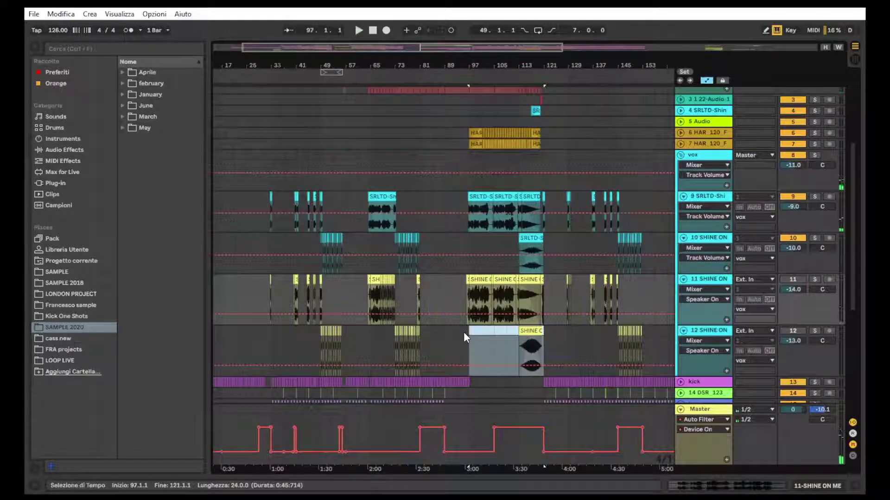
key("ctrl+l")
Examine the rhythm and vocal tracks in the looped break, select the whole loop range and play it from bar 97.
scroll(486, 343, "down", 1)
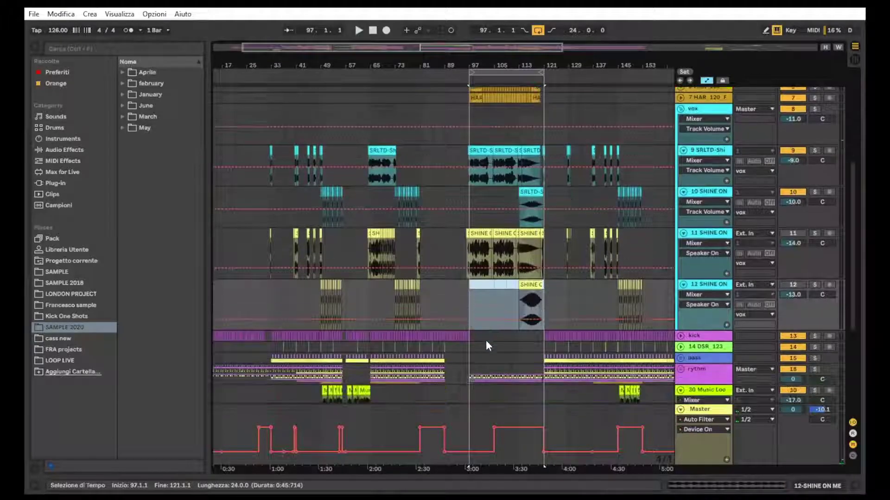
scroll(486, 341, "down", 2)
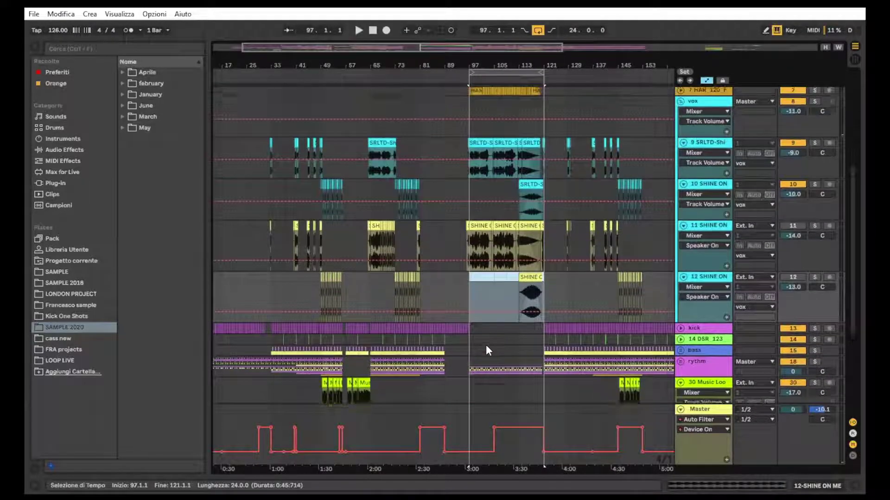
scroll(486, 345, "up", 2)
left_click(483, 69)
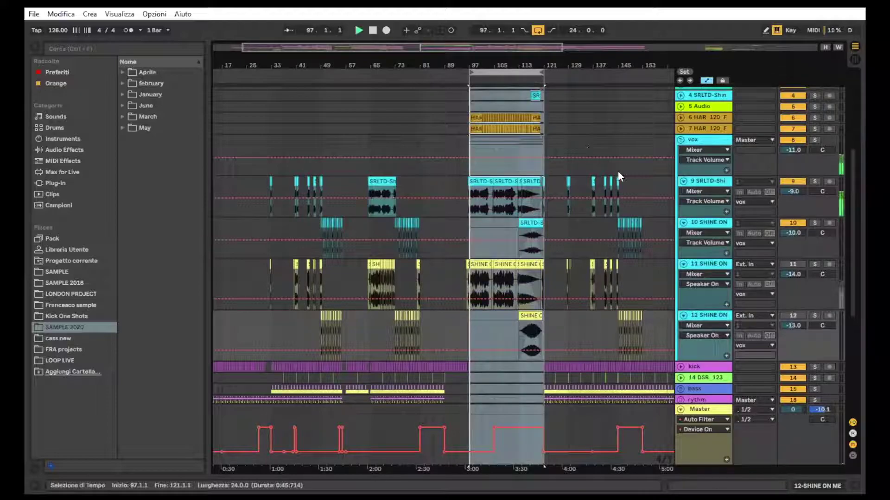
Play the looped break from bar 97 and examine its piano, vocal and rhythm tracks.
key("space")
scroll(616, 184, "up", 4)
scroll(621, 205, "up", 3)
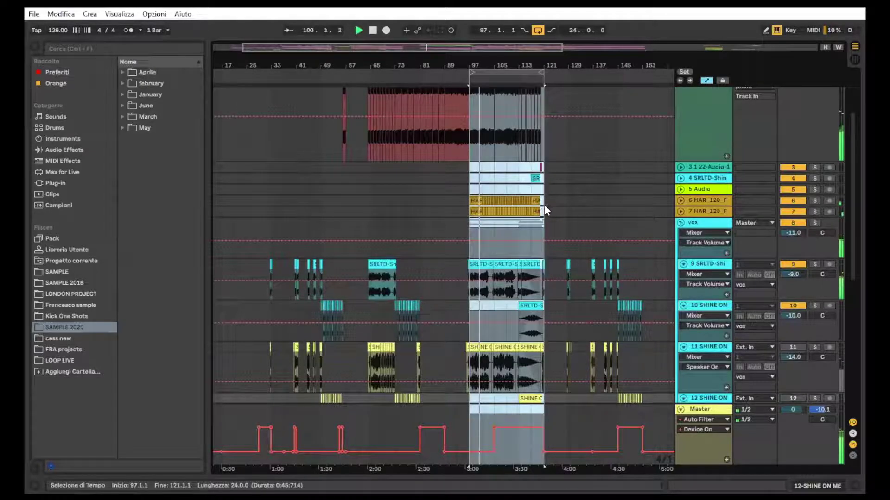
scroll(546, 226, "down", 4)
scroll(538, 290, "down", 12)
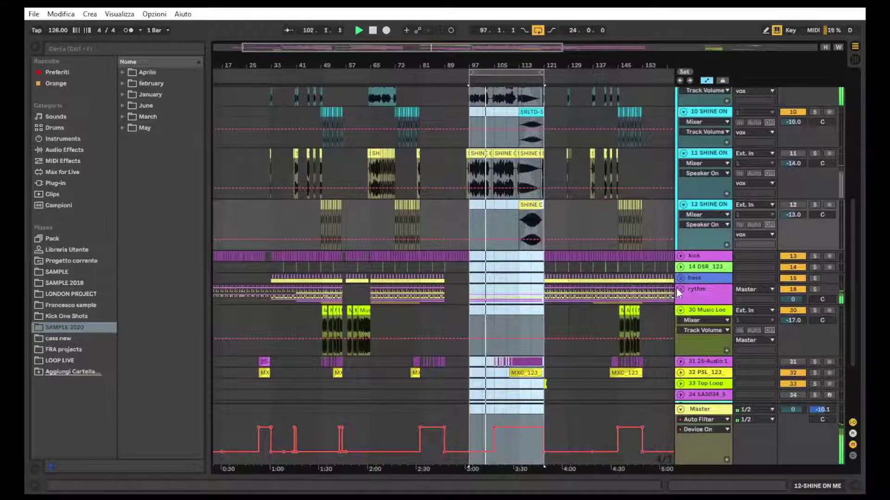
Show the rythm group's device chain and inspect its EQ Eight and Reverb.
left_click(708, 290)
left_click(780, 490)
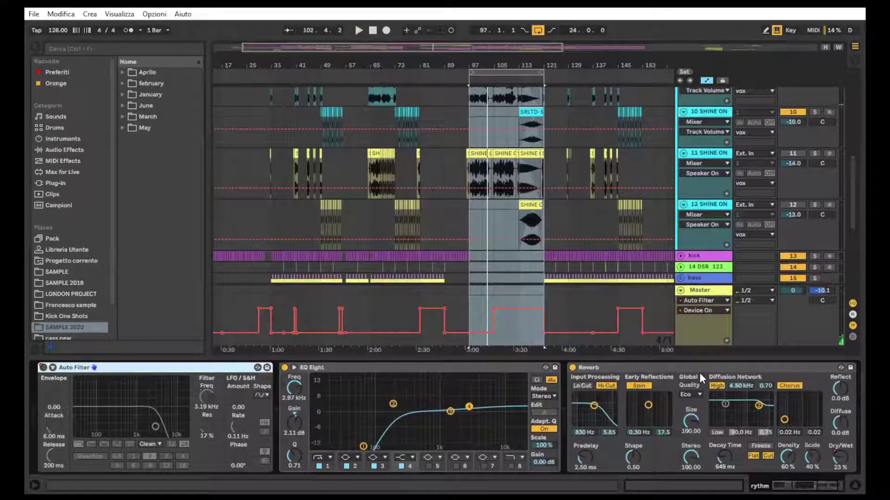
left_click(421, 370)
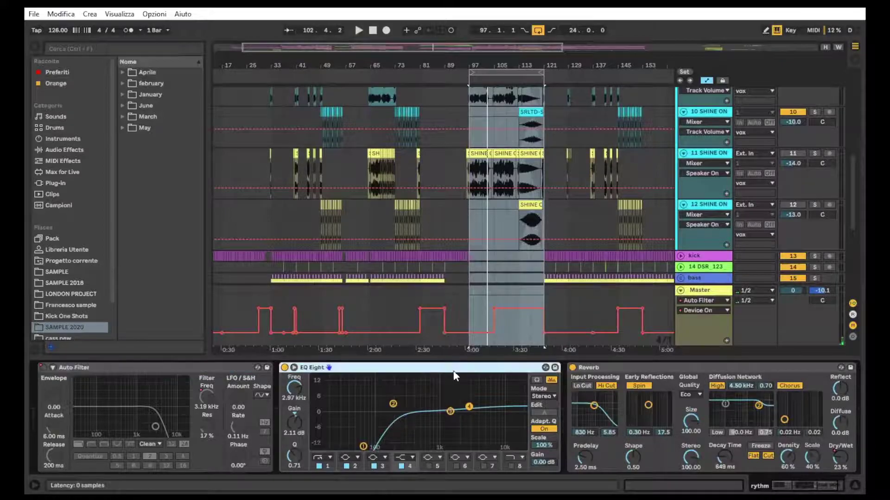
left_click(618, 369)
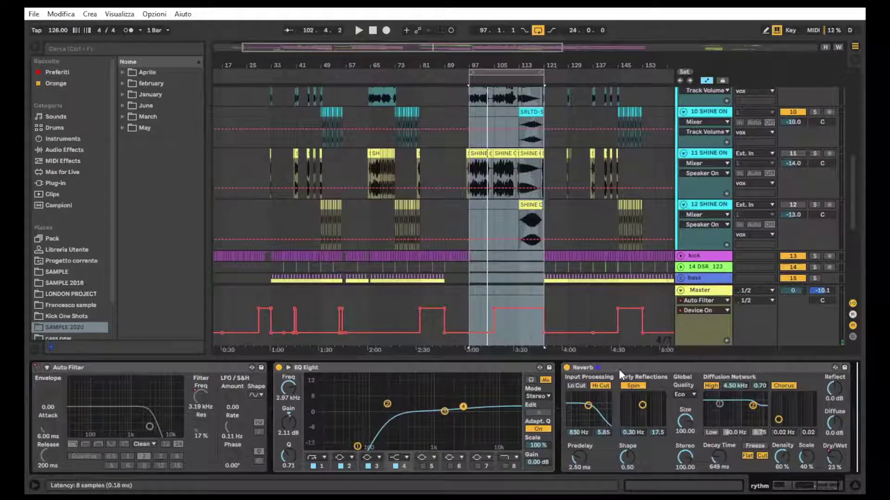
Fold the 30 Music Loo track and unfold the rythm group to show its tracks.
scroll(630, 253, "down", 3)
scroll(670, 255, "down", 2)
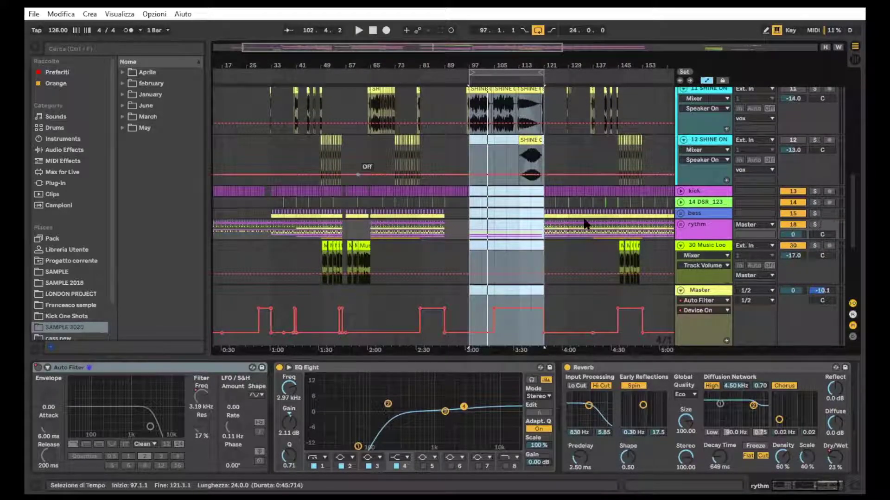
scroll(656, 219, "down", 2)
scroll(687, 222, "down", 1)
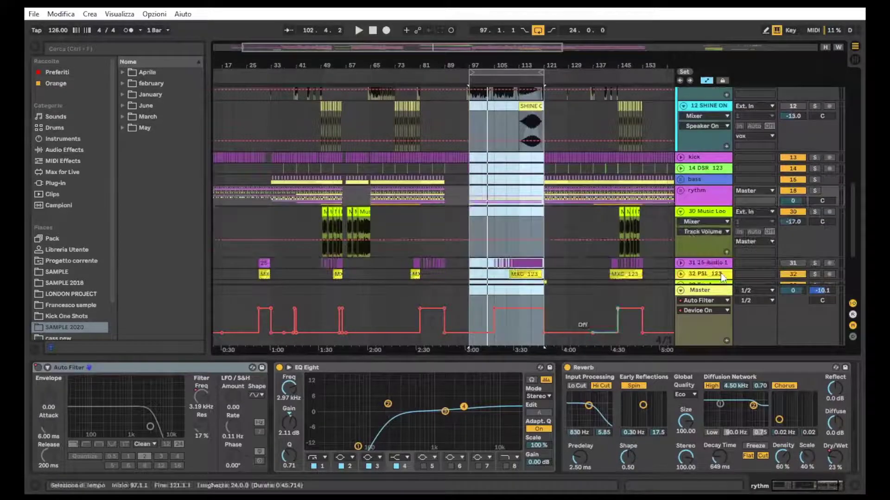
left_click(694, 198)
scroll(693, 200, "down", 1)
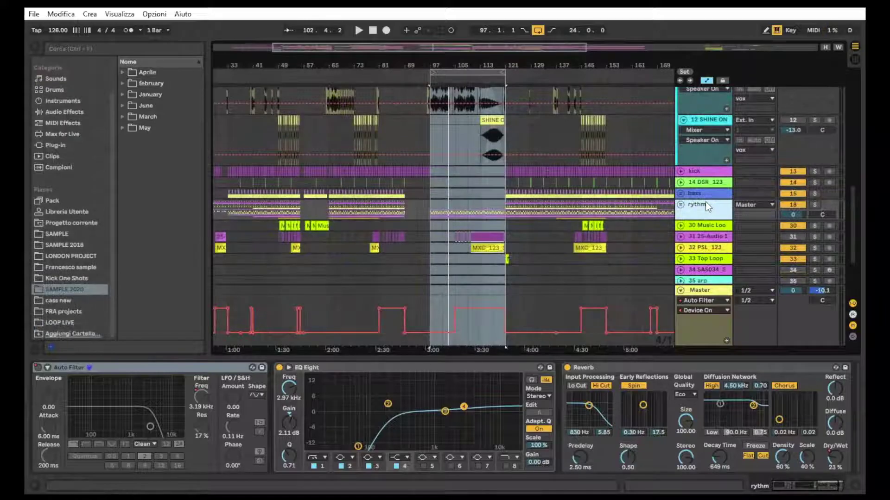
left_click(680, 204)
Examine the clap, drum loop and hihat tracks inside the rythm group across the break.
scroll(686, 185, "down", 1)
scroll(700, 126, "up", 1)
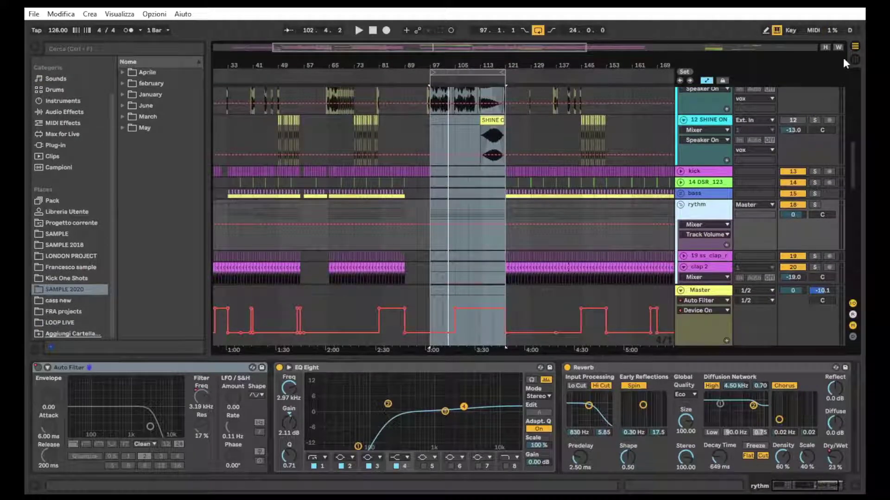
scroll(616, 234, "down", 8)
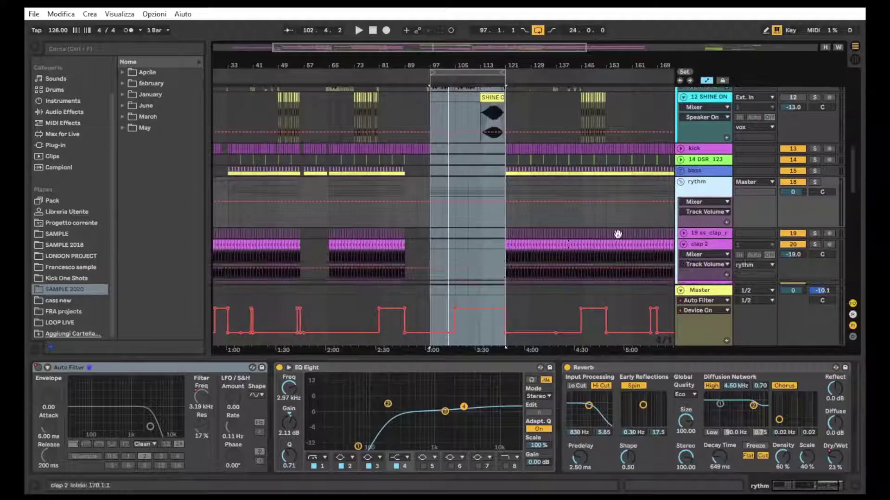
scroll(510, 240, "down", 1)
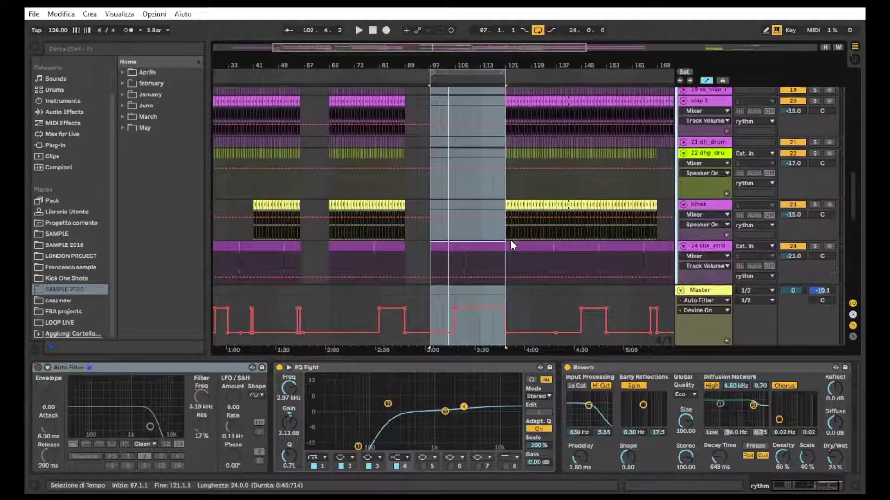
scroll(292, 193, "down", 2)
scroll(437, 194, "up", 2)
scroll(438, 89, "up", 2)
Play the looped break from bar 97 and fold the vox group.
key("space")
scroll(553, 139, "up", 2)
scroll(571, 150, "up", 6)
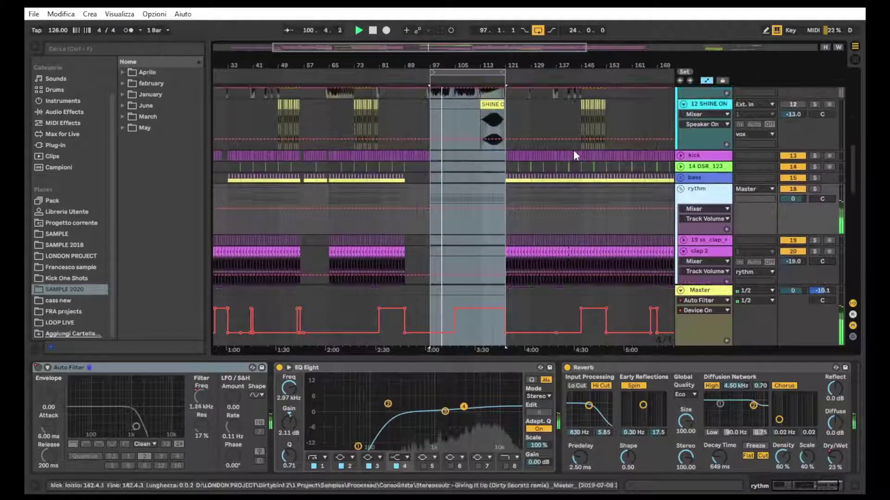
scroll(696, 131, "up", 4)
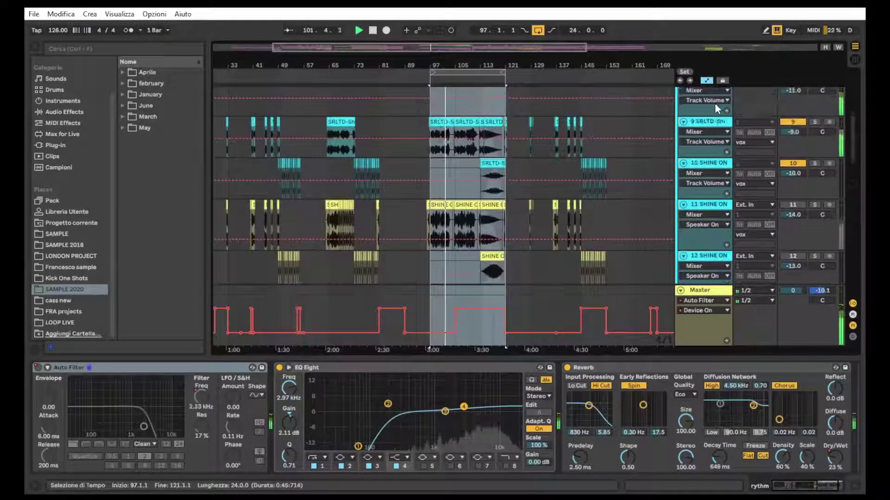
left_click(680, 132)
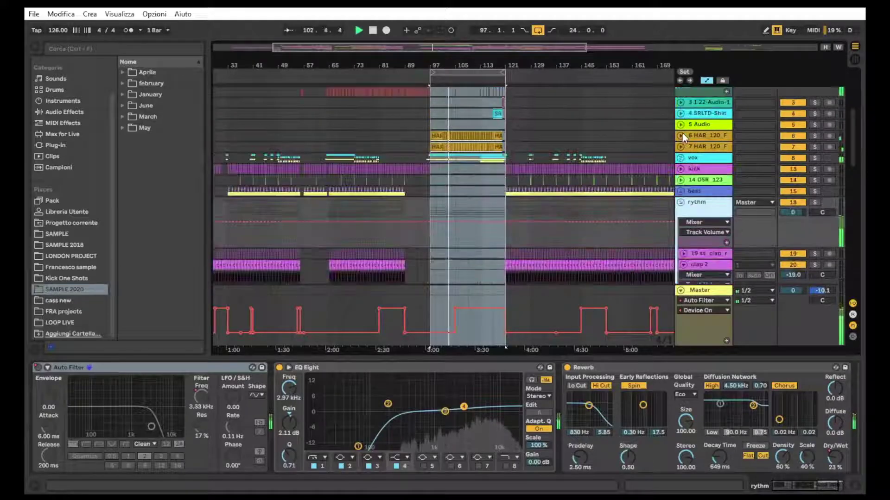
Fold the 2 SRLTD-Shin track, the piano track and the rythm group during playback.
scroll(682, 132, "up", 4)
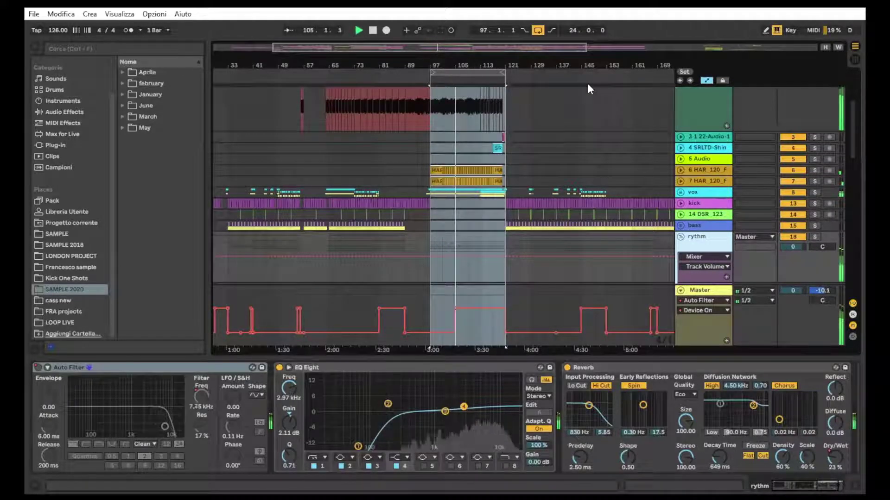
scroll(551, 102, "up", 2)
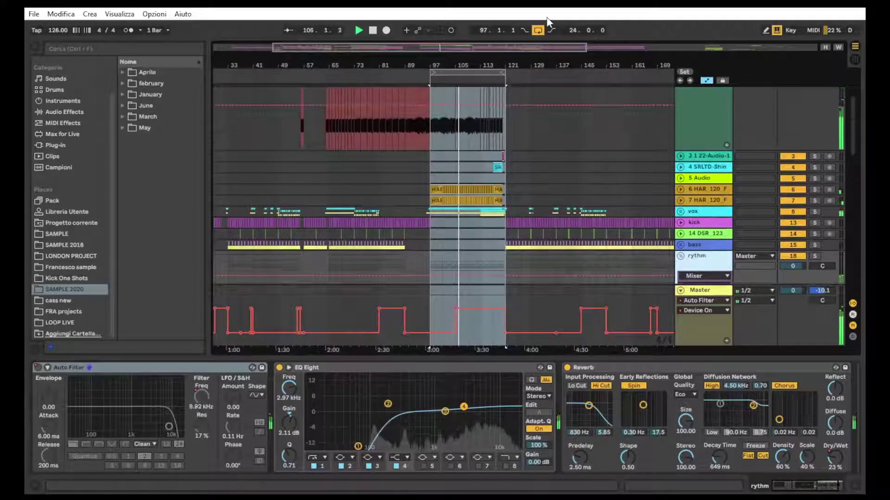
scroll(682, 105, "up", 3)
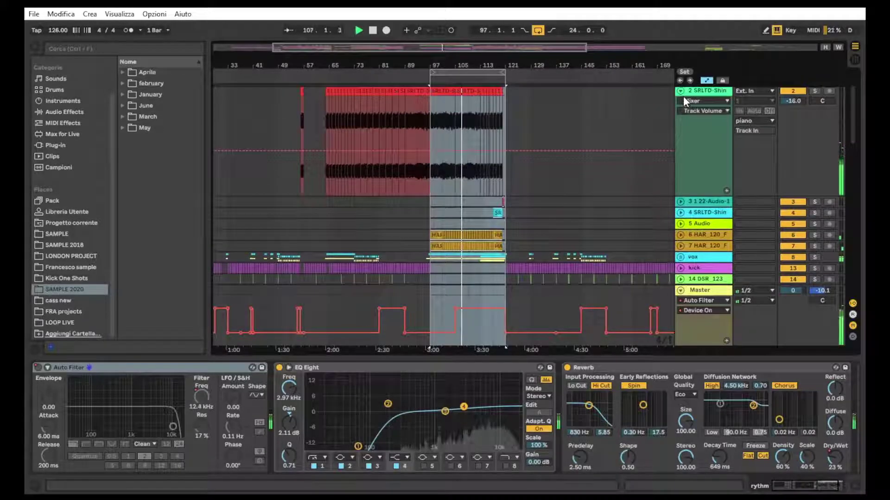
left_click(680, 91)
scroll(680, 91, "up", 5)
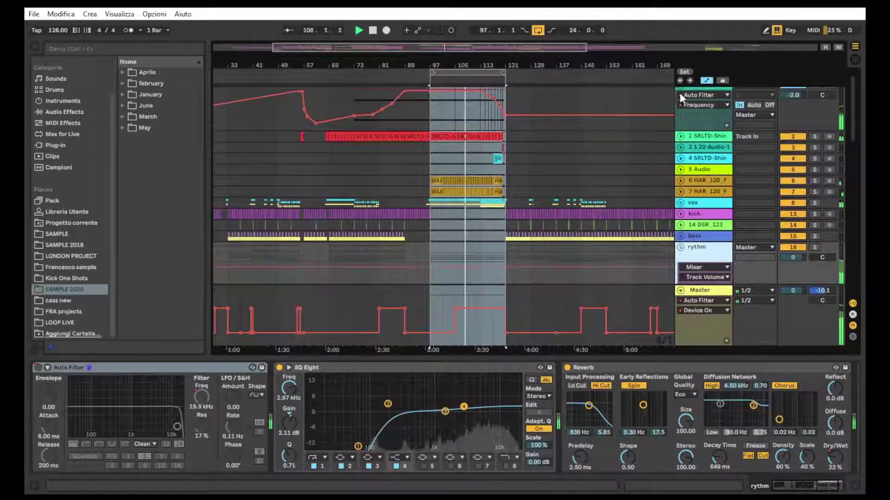
left_click(679, 92)
scroll(685, 244, "down", 4)
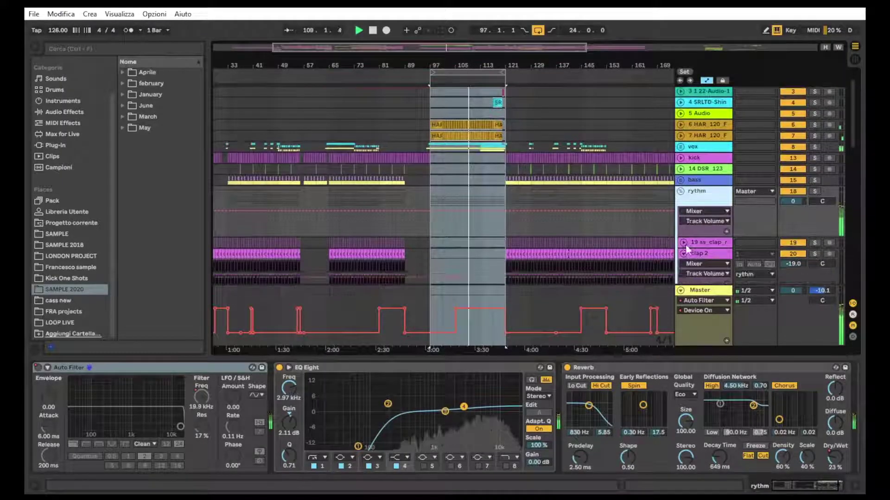
left_click(680, 175)
Unfold the 32 PSL_123 snare roll track and solo it briefly during playback.
scroll(682, 193, "down", 3)
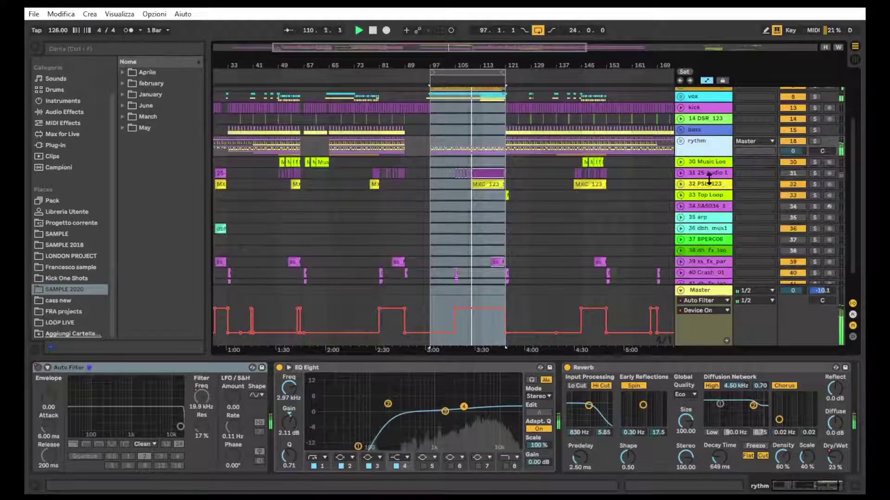
left_click(683, 184)
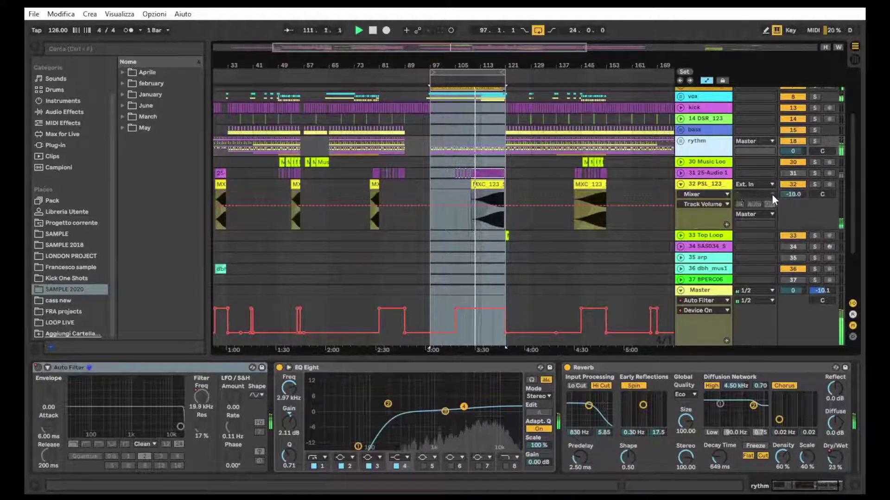
left_click(815, 185)
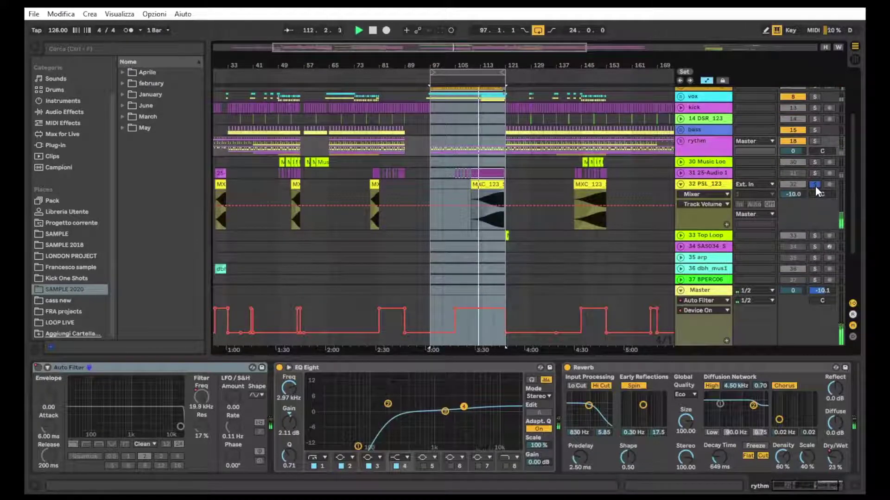
left_click(815, 185)
Turn off the arrangement loop and unfold the vox group around the end of the break at bar 121.
scroll(696, 216, "down", 1)
scroll(696, 216, "down", 1)
scroll(696, 218, "up", 1)
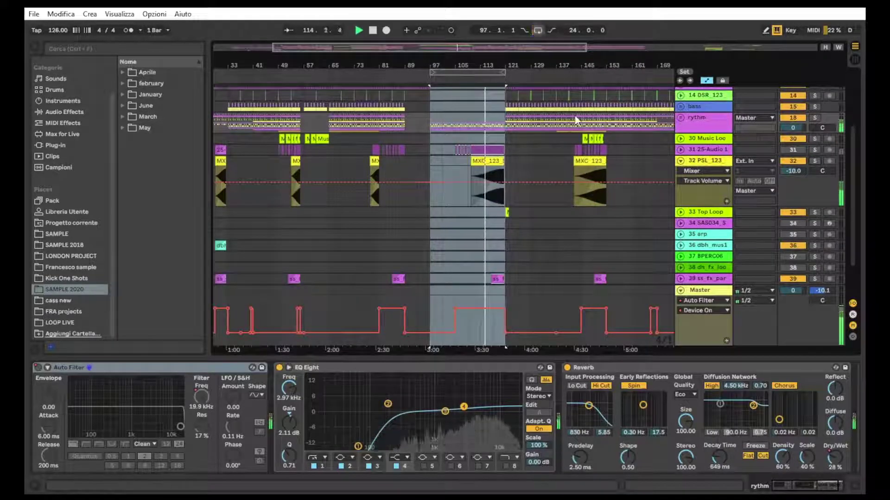
scroll(671, 153, "up", 3)
scroll(700, 105, "up", 2)
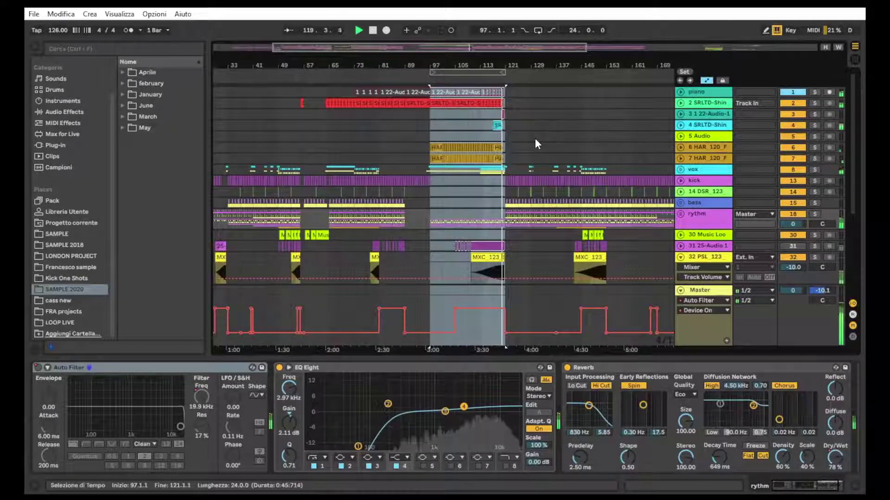
left_click_drag(512, 65, 501, 123)
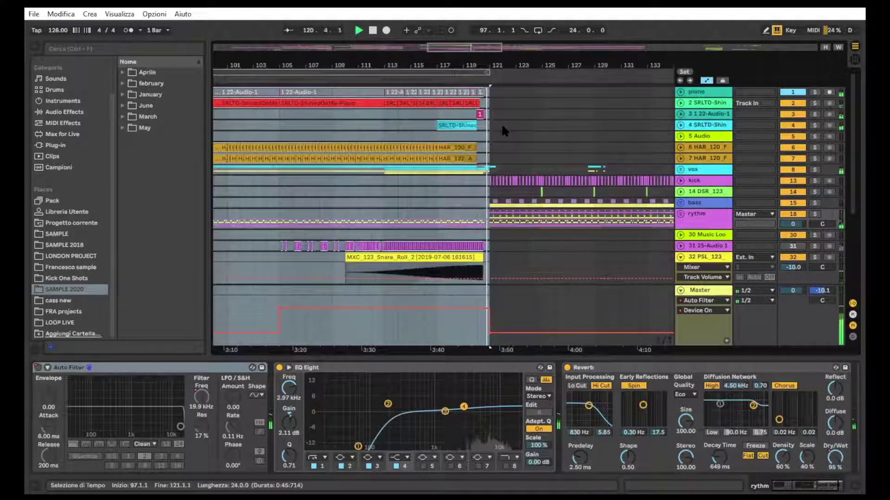
left_click(680, 170)
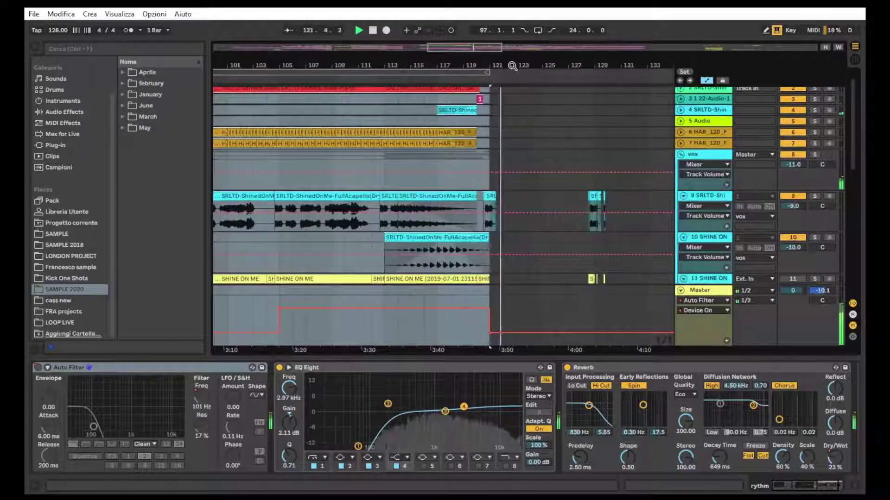
Select bar 120 to 121 on the vox group, loop that range and play it briefly.
left_click_drag(489, 65, 482, 98)
left_click_drag(436, 155, 497, 168)
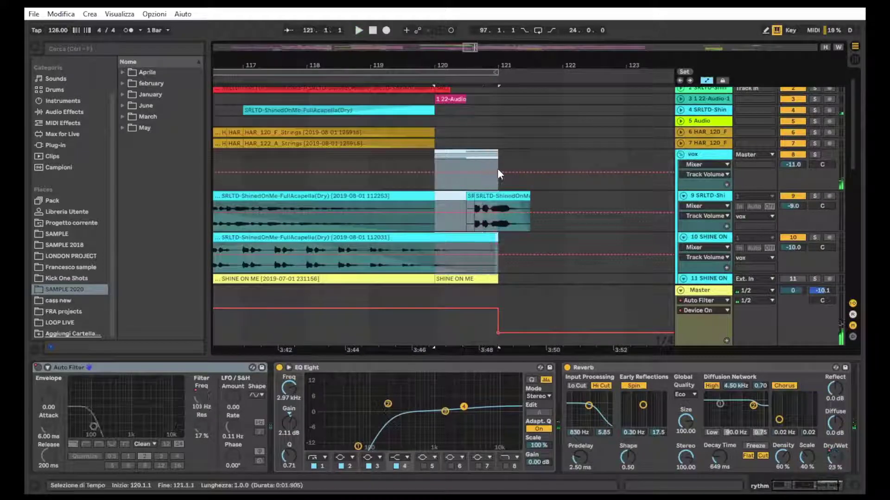
key("ctrl+l")
key("space")
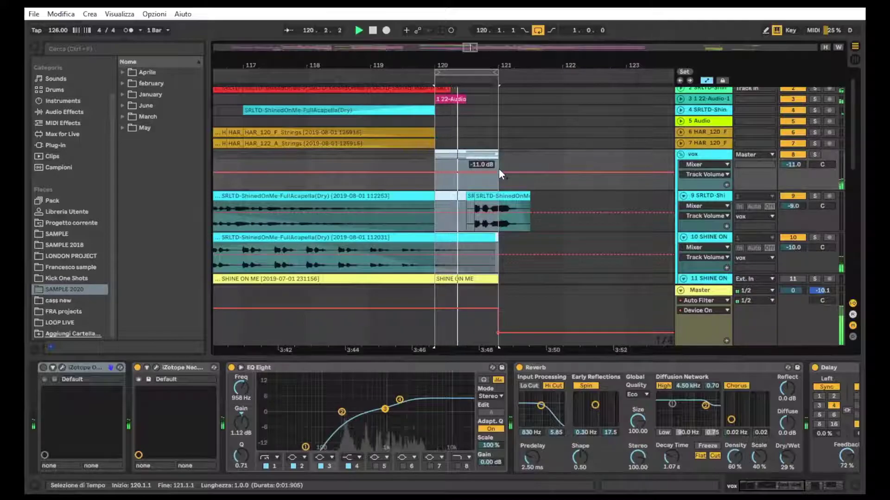
key("space")
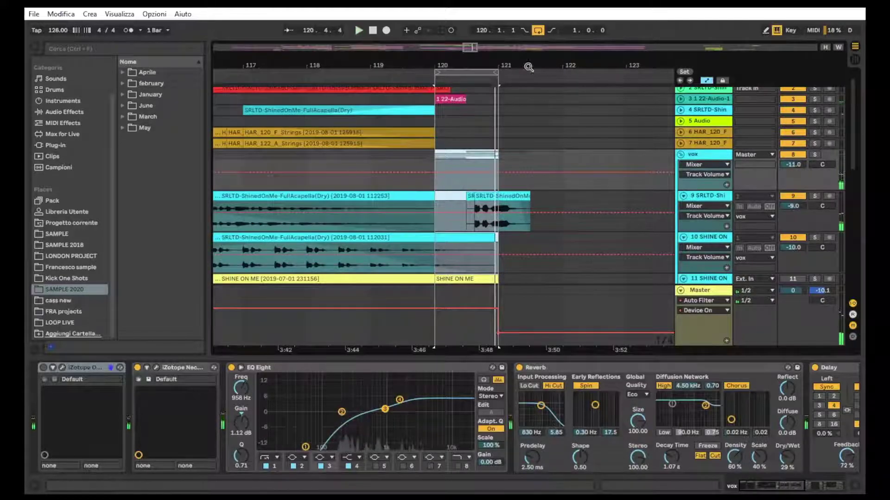
Turn off the one-bar loop and play on from the end of the break into bar 121.
left_click(537, 30)
left_click_drag(494, 65, 492, 68)
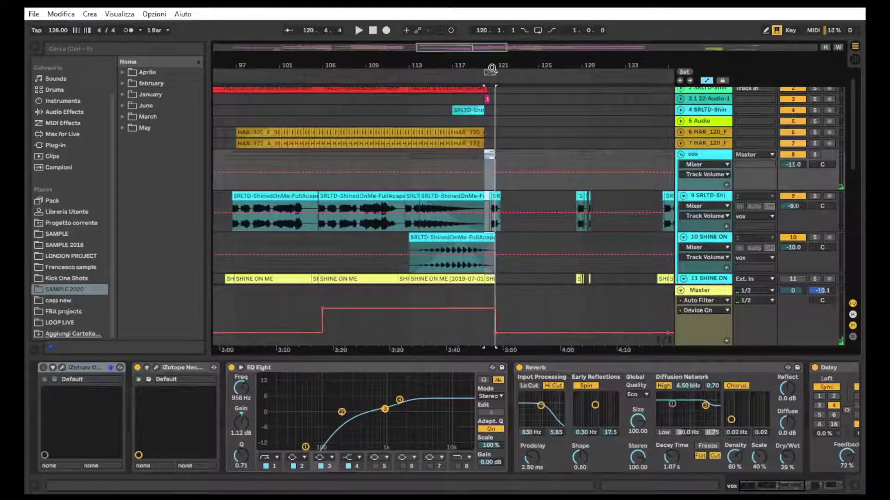
scroll(491, 65, "down", 2)
scroll(510, 136, "down", 3)
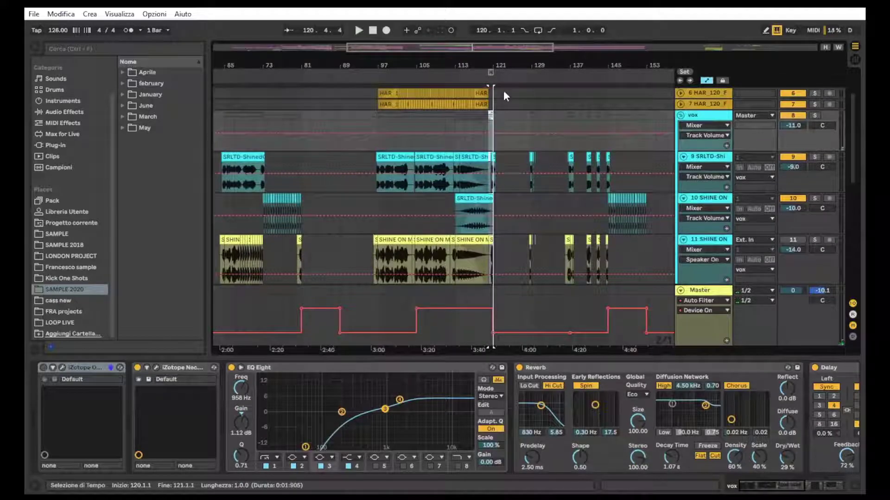
scroll(492, 70, "up", 1)
scroll(492, 69, "down", 1)
scroll(494, 90, "up", 5)
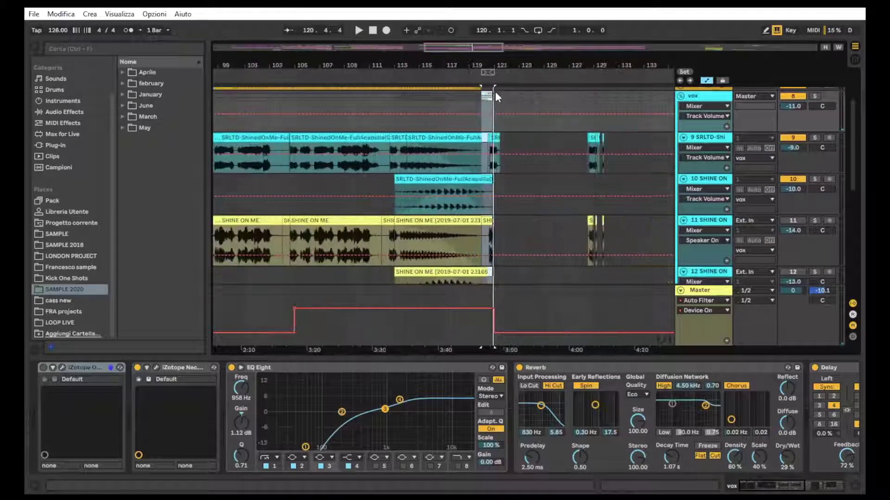
scroll(494, 91, "down", 1)
key("space")
Examine the vocal, kick, bass and rhythm tracks of the section that follows the break at bar 121.
scroll(494, 67, "down", 2)
scroll(540, 121, "down", 4)
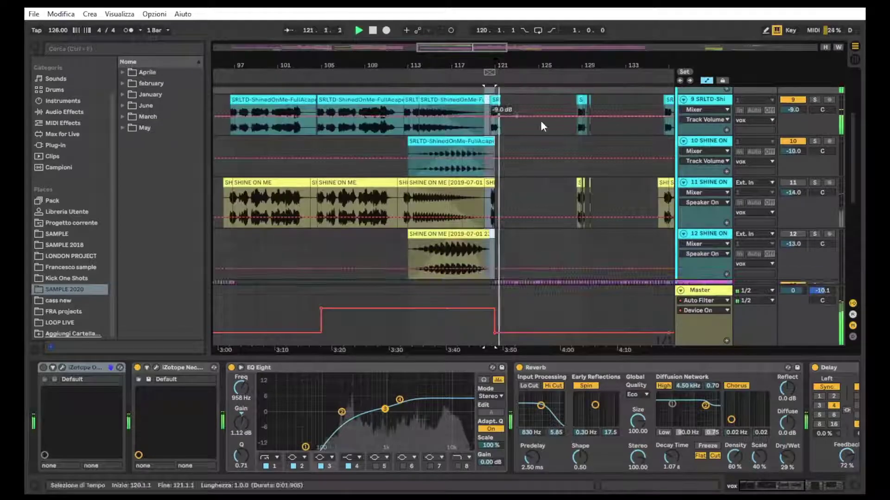
scroll(560, 178, "down", 2)
left_click_drag(475, 65, 471, 65)
scroll(560, 127, "down", 1)
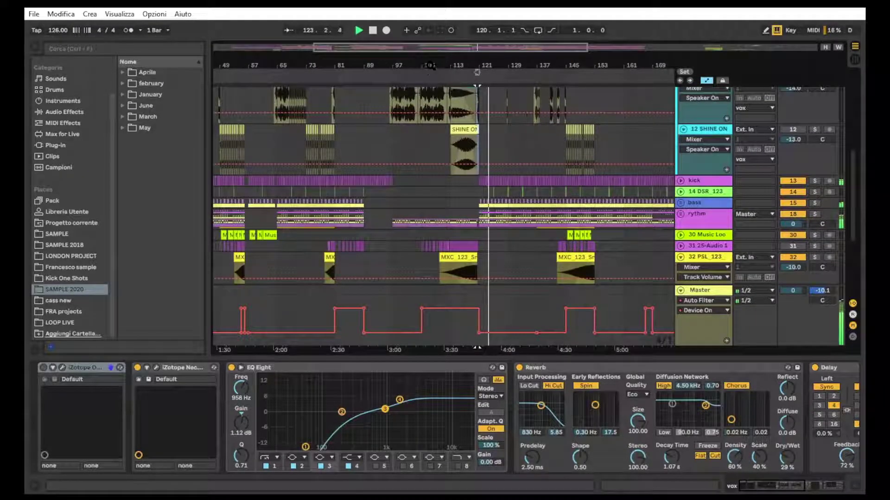
scroll(426, 144, "right", 2)
scroll(425, 144, "down", 1)
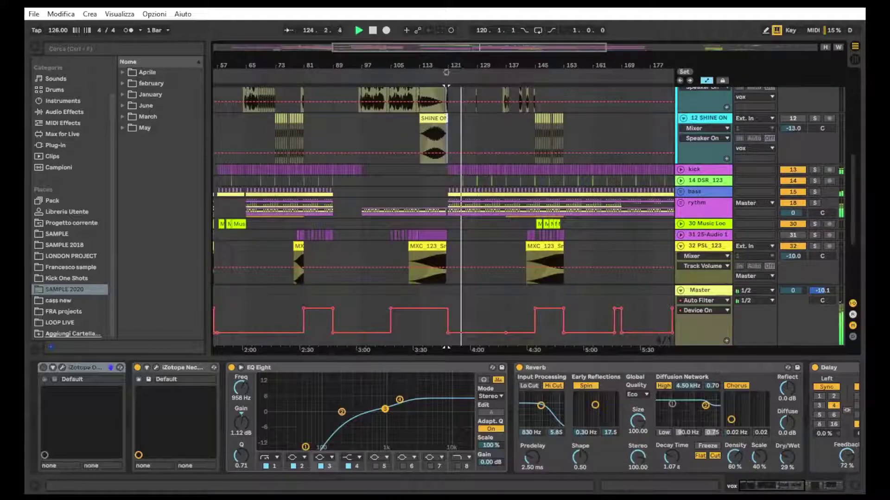
Stop playback and select bars 97 to 121 on the vox group.
scroll(456, 65, "up", 2)
scroll(504, 230, "down", 1)
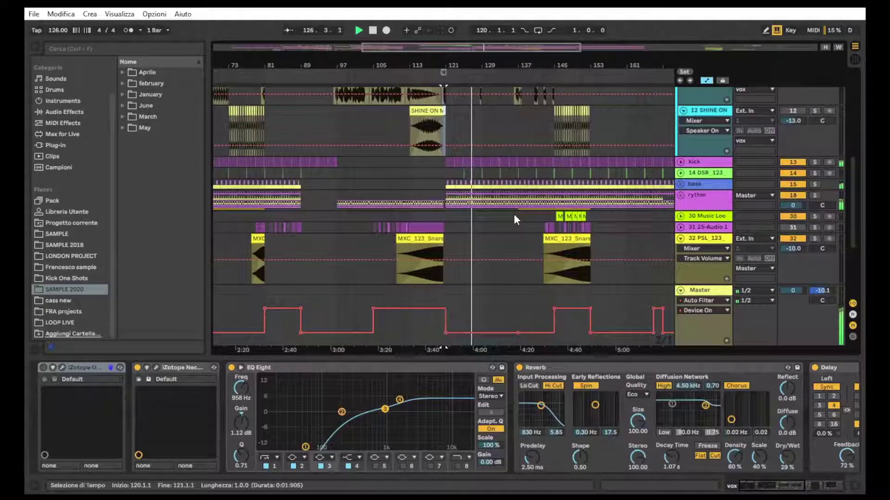
scroll(514, 231, "up", 6)
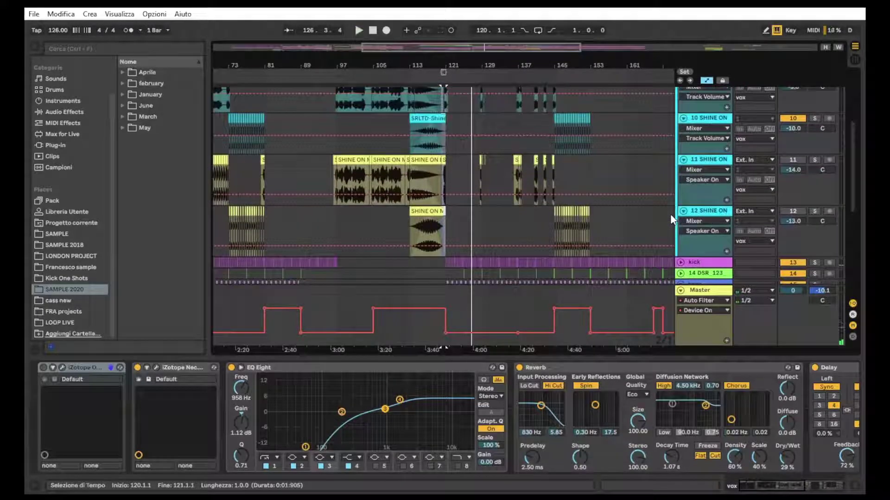
scroll(680, 204, "up", 5)
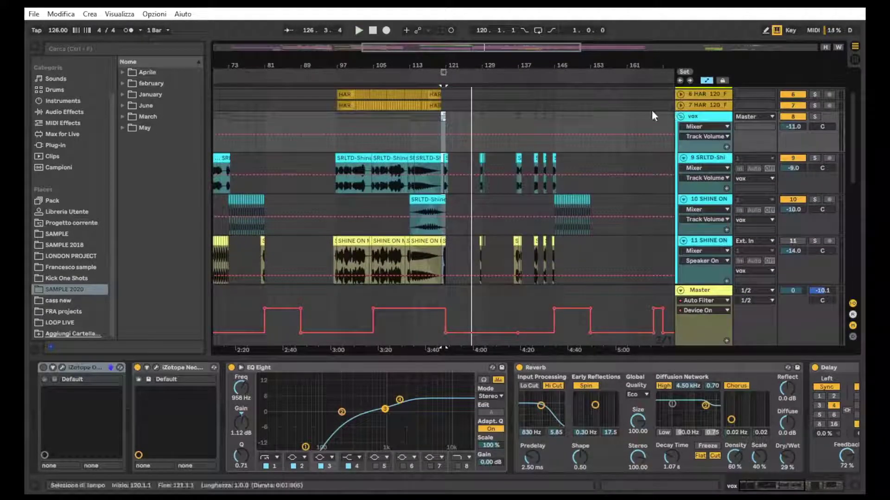
left_click_drag(335, 116, 443, 163)
scroll(404, 122, "up", 2)
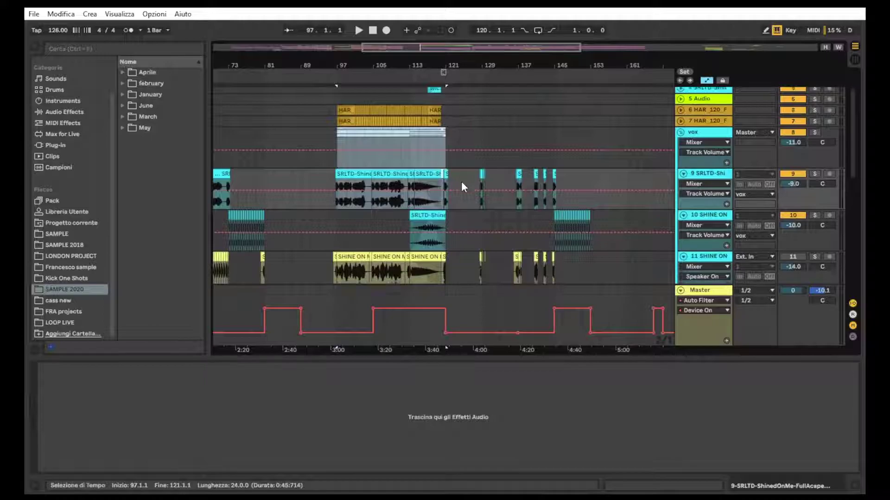
Play on from the end of the break at bar 121 and review the vocal and rhythm tracks.
scroll(462, 185, "down", 2)
scroll(598, 253, "down", 1)
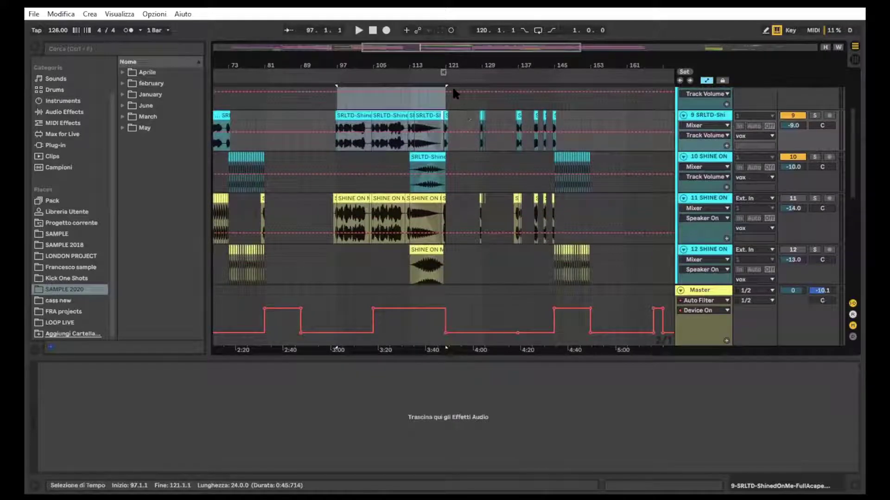
left_click(446, 92)
left_click_drag(447, 64, 447, 60)
left_click(448, 80)
scroll(563, 133, "down", 6)
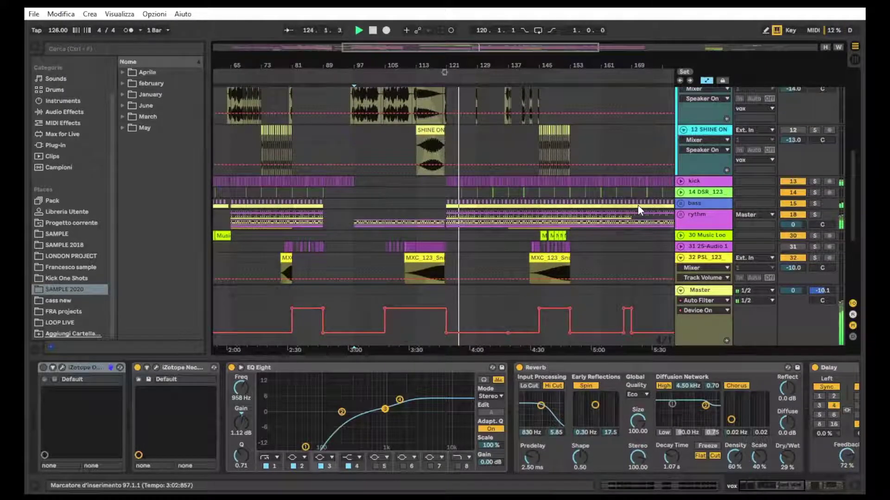
scroll(639, 206, "down", 1)
scroll(519, 120, "up", 3)
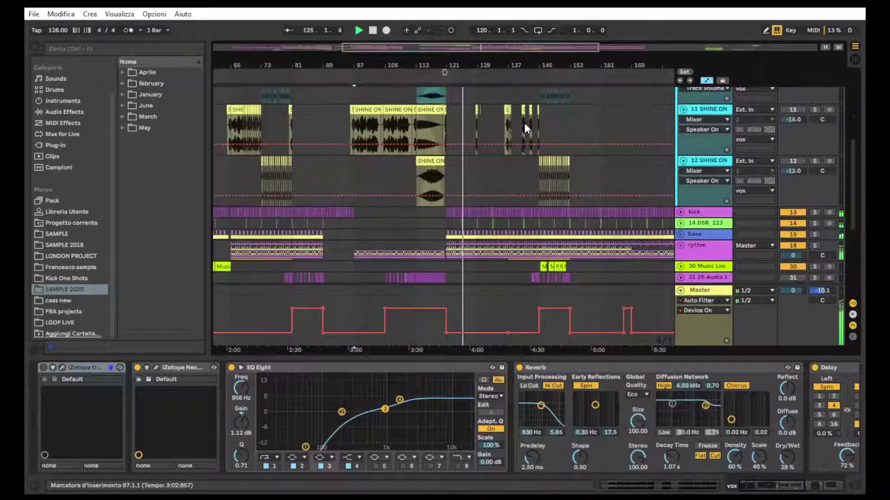
Loop bars 121 to 129 selected on vocal track 12, and shift the loop to bars 137 to 145.
left_click_drag(472, 66, 479, 87)
left_click_drag(402, 194, 483, 198)
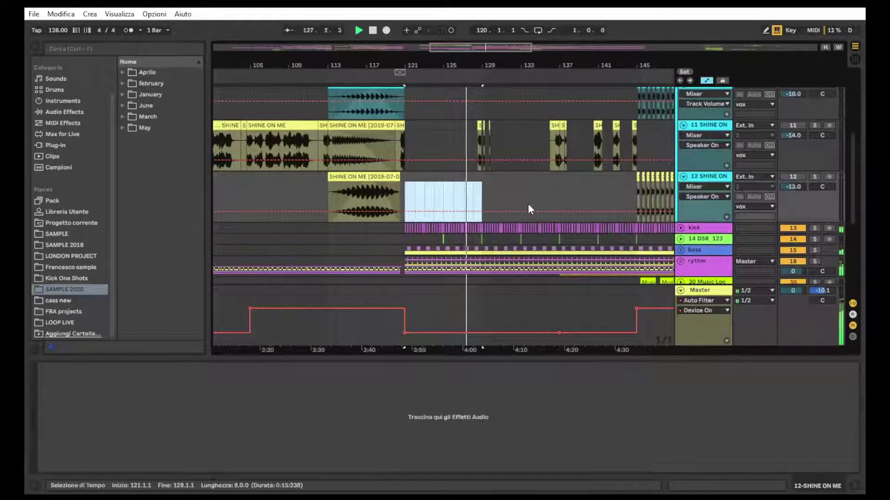
key("ctrl+l")
left_click_drag(433, 72, 522, 44)
scroll(457, 128, "down", 1)
scroll(491, 169, "up", 3)
key("space")
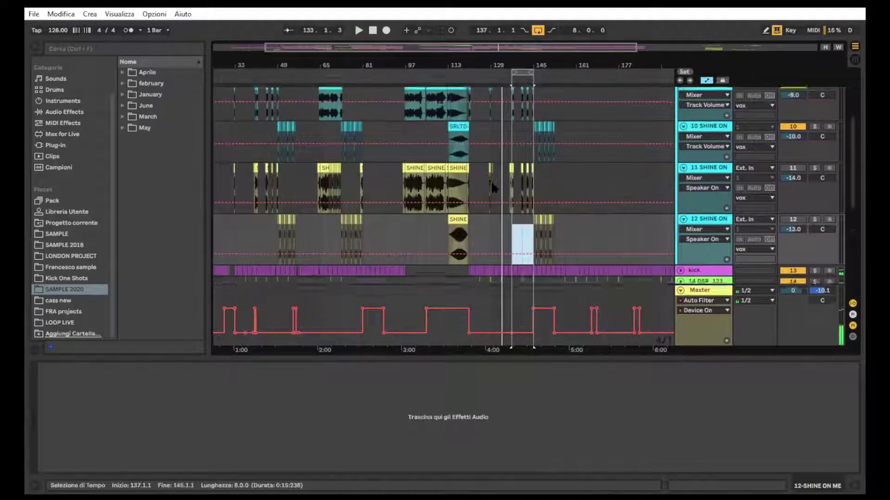
Examine where the vocal cuts on tracks 9 to 12 fall across the arrangement relative to the kick, bass and rhythm.
scroll(491, 183, "up", 1)
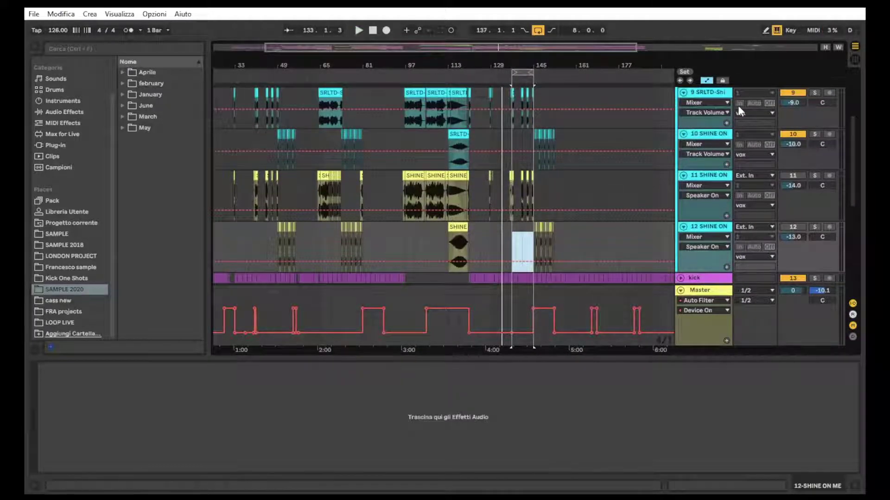
scroll(563, 179, "down", 1)
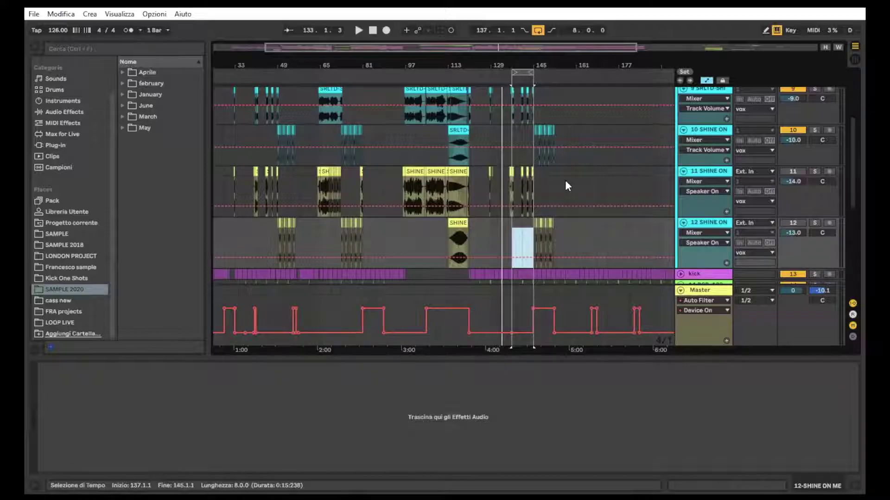
scroll(565, 180, "down", 1)
scroll(565, 180, "up", 2)
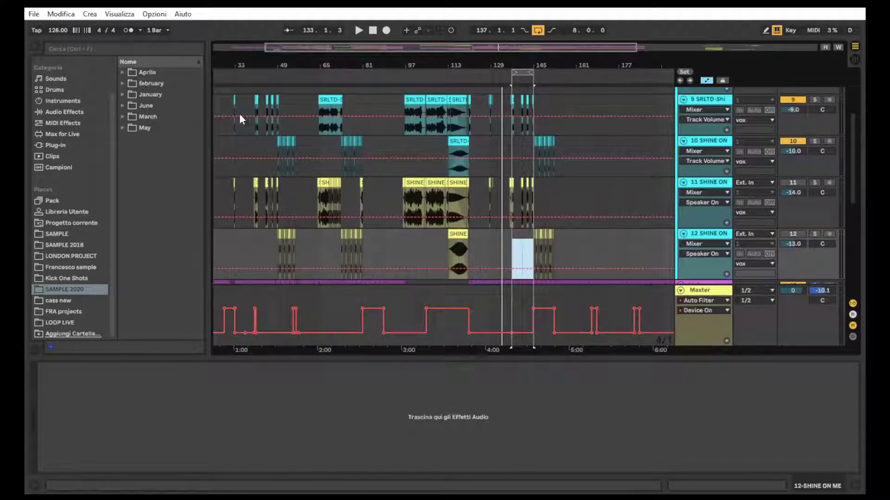
scroll(464, 133, "left", 3)
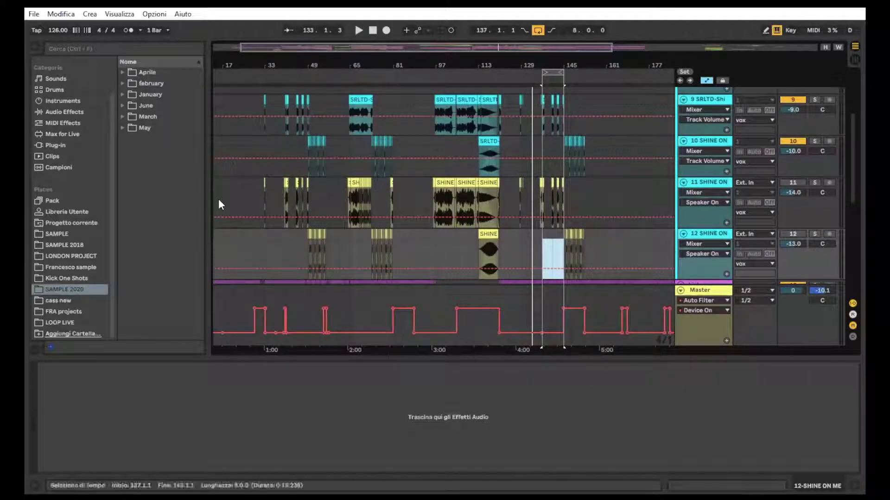
scroll(565, 179, "down", 3)
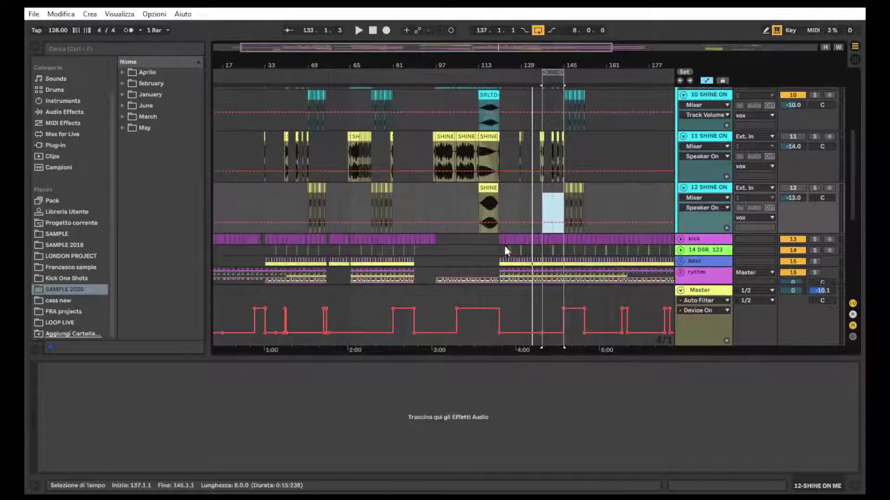
scroll(438, 146, "up", 2)
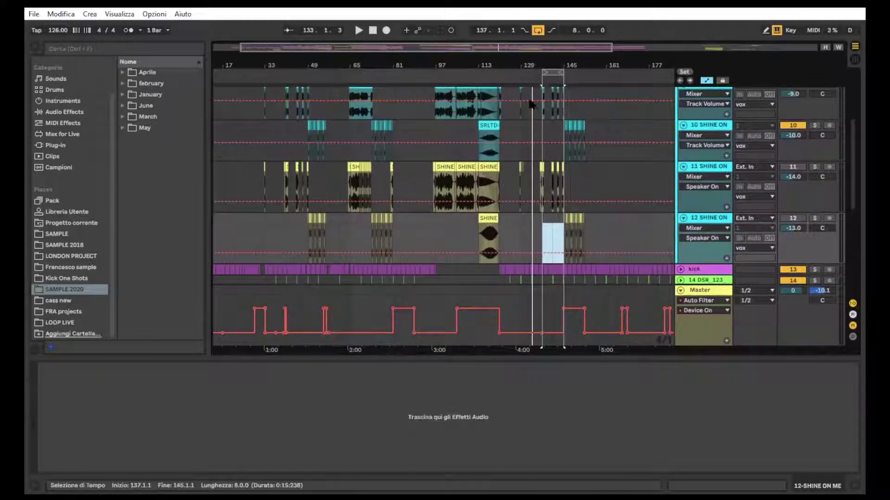
Select the looped range from bar 137 to 145 across all tracks and fold vocal tracks 9 to 12.
left_click(550, 72)
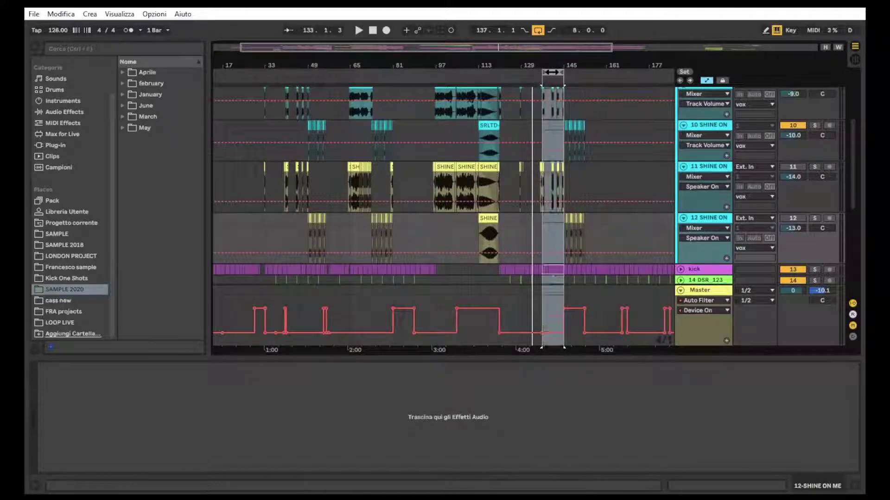
scroll(721, 103, "up", 1)
left_click(683, 107)
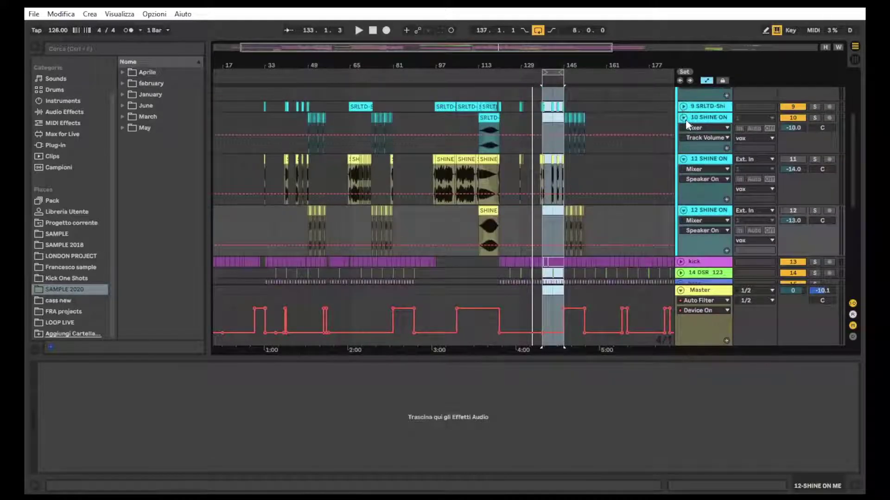
left_click(684, 117)
left_click(684, 129)
left_click(683, 139)
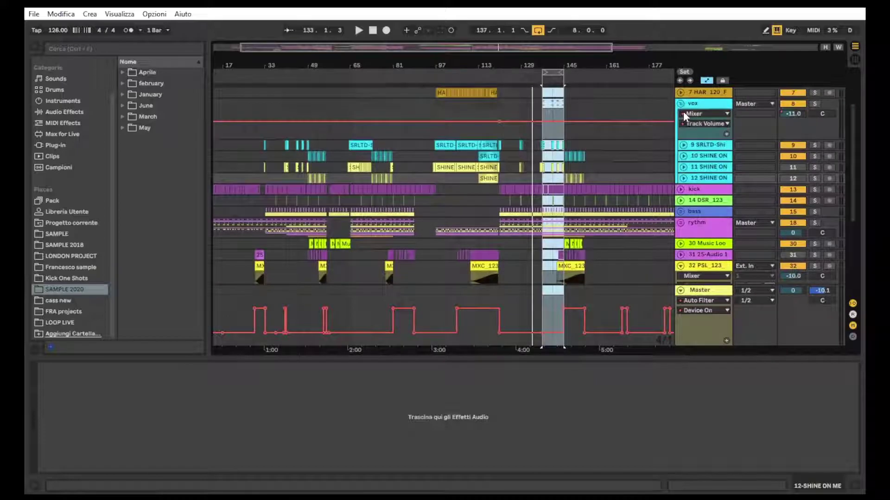
Play the looped section from bar 137 and shift the eight-bar loop to bars 145 to 153.
left_click_drag(561, 63, 501, 66)
scroll(510, 139, "down", 5)
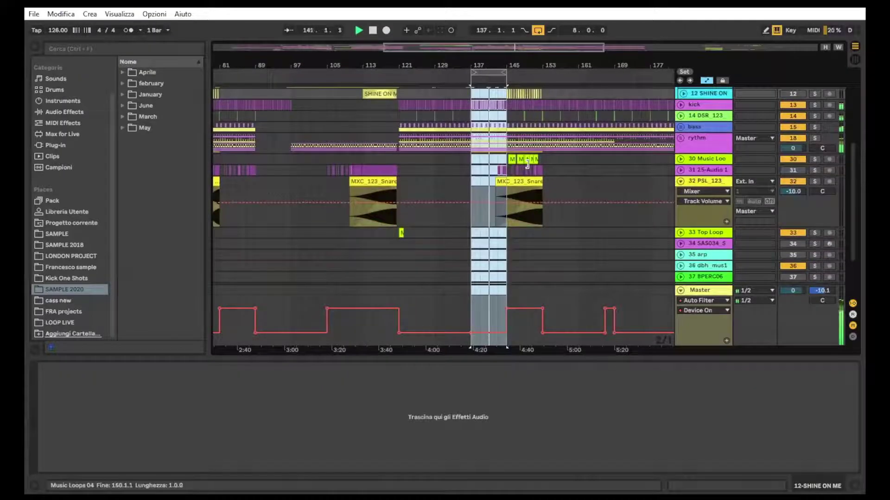
left_click_drag(490, 81, 526, 81)
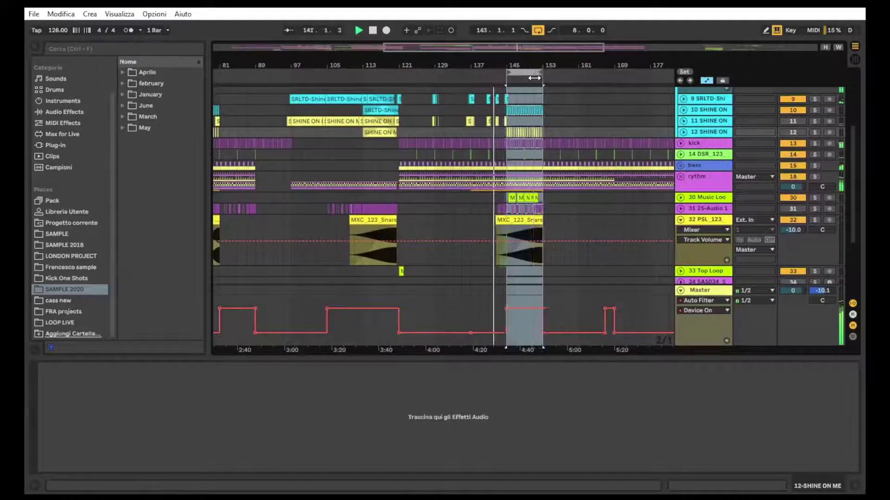
scroll(698, 148, "down", 1)
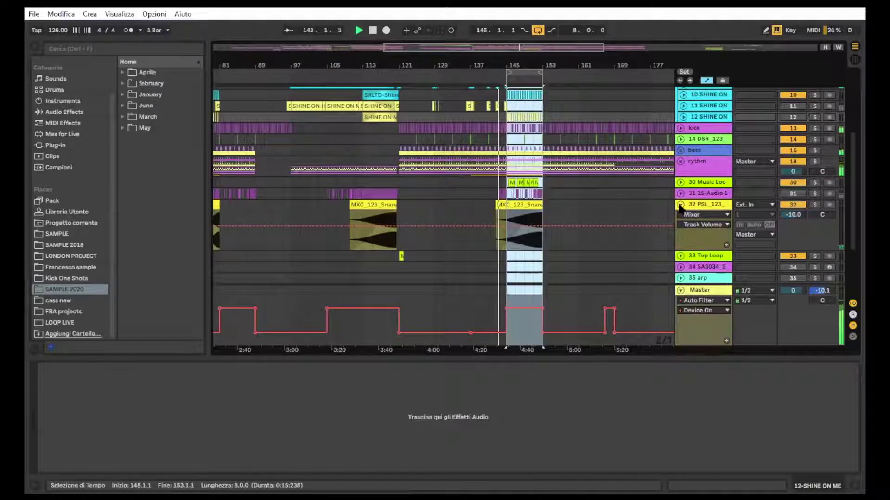
scroll(677, 204, "up", 1)
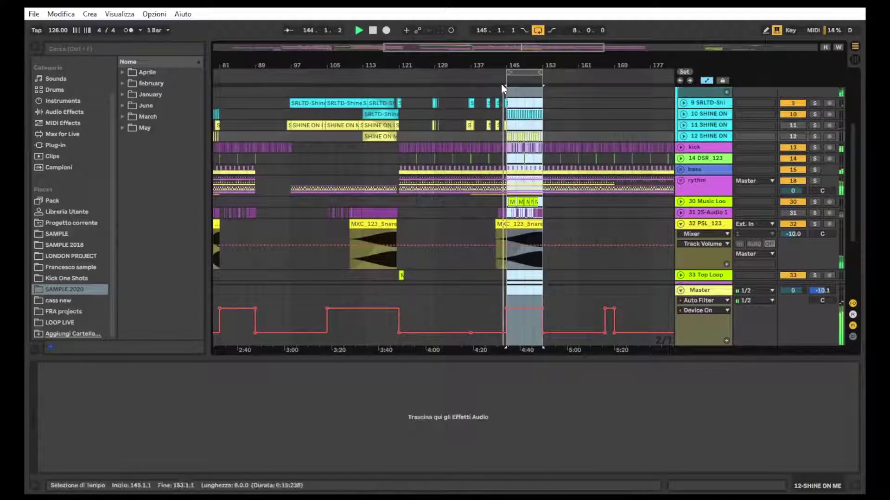
left_click_drag(504, 65, 464, 66)
scroll(507, 128, "down", 1)
scroll(507, 128, "up", 1)
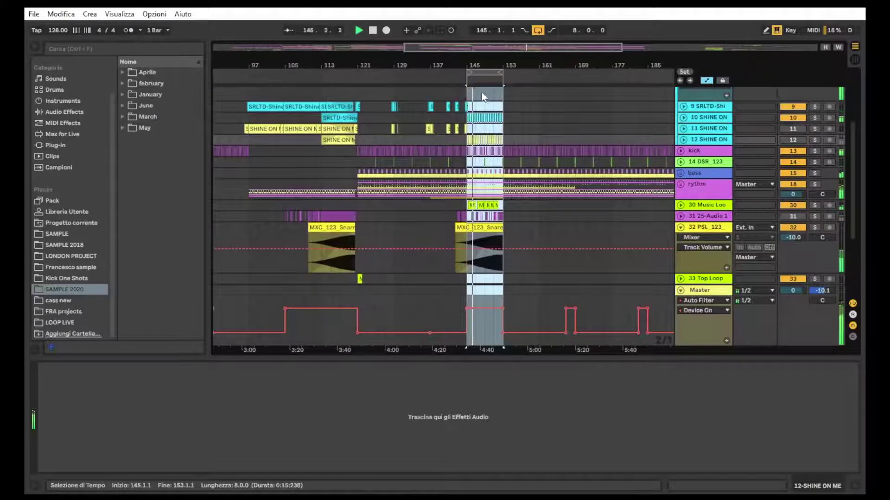
Extend the loop so it covers bars 145 to 201.
scroll(453, 72, "right", 2)
left_click_drag(453, 74, 665, 90)
scroll(499, 180, "down", 1)
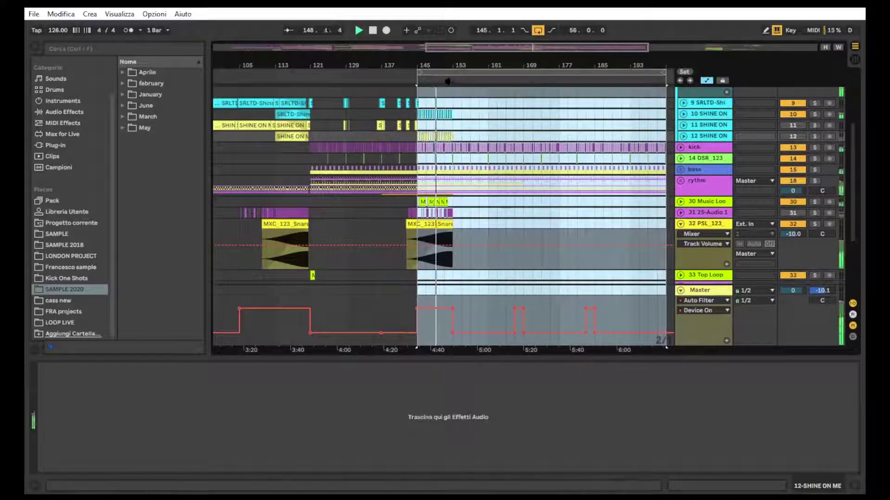
Examine all tracks between bars 145 and 201 during playback, compare them with the whole arrangement, and stop playback.
scroll(610, 263, "down", 2)
left_click_drag(452, 66, 399, 67)
scroll(419, 131, "up", 1)
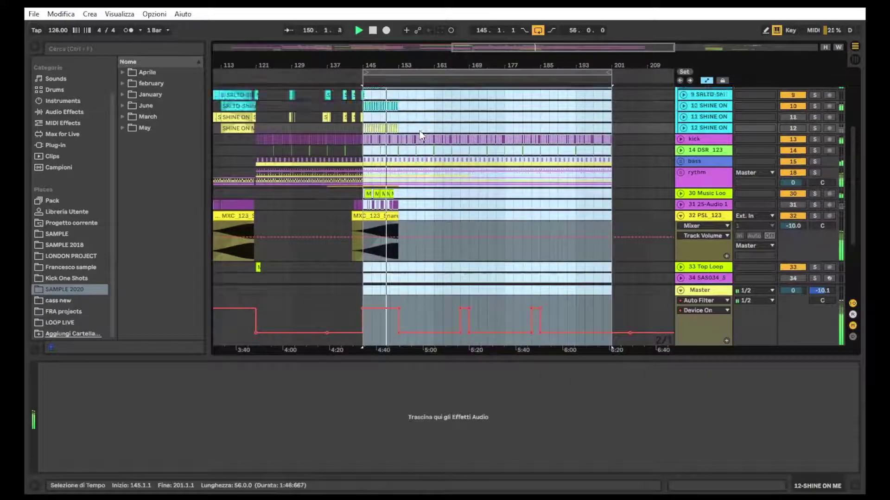
scroll(420, 134, "up", 5)
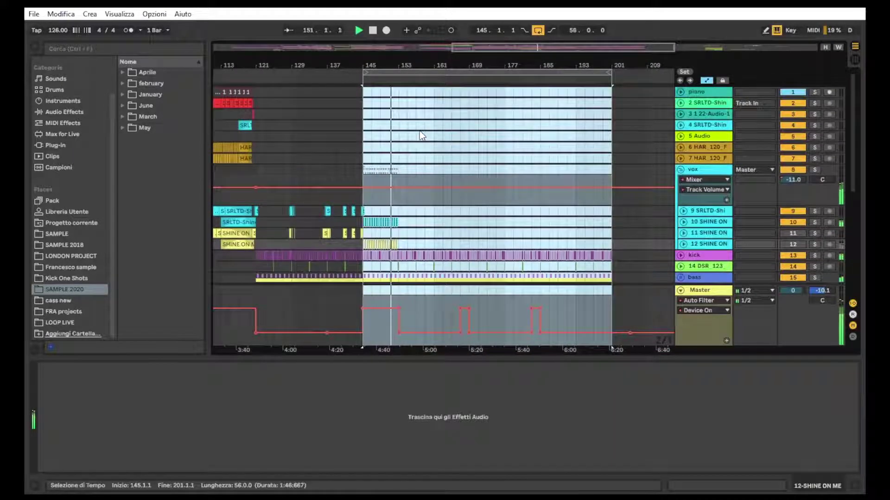
scroll(435, 148, "down", 3)
scroll(436, 147, "up", 3)
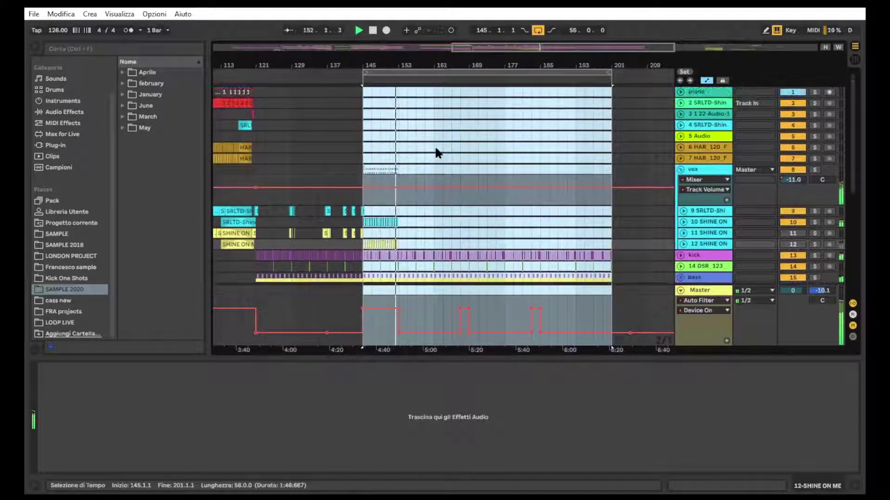
scroll(435, 144, "down", 4)
left_click_drag(404, 63, 437, 52)
scroll(461, 105, "up", 4)
scroll(461, 104, "down", 4)
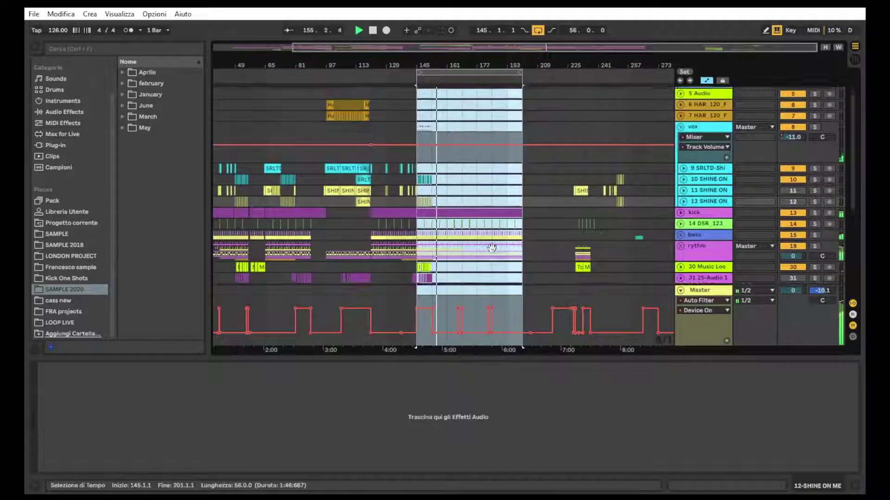
scroll(492, 251, "up", 4)
left_click_drag(398, 66, 438, 54)
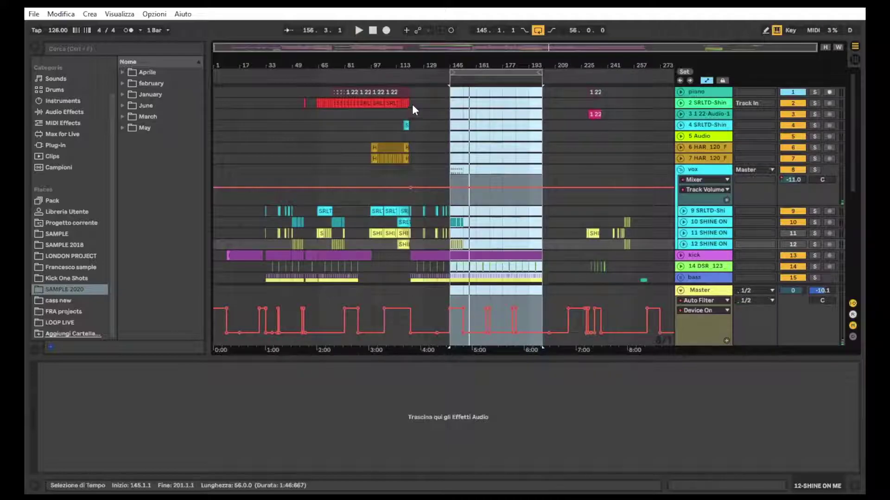
Select the piano clips from bar 65 to 121 on track 2.
left_click_drag(412, 104, 317, 123)
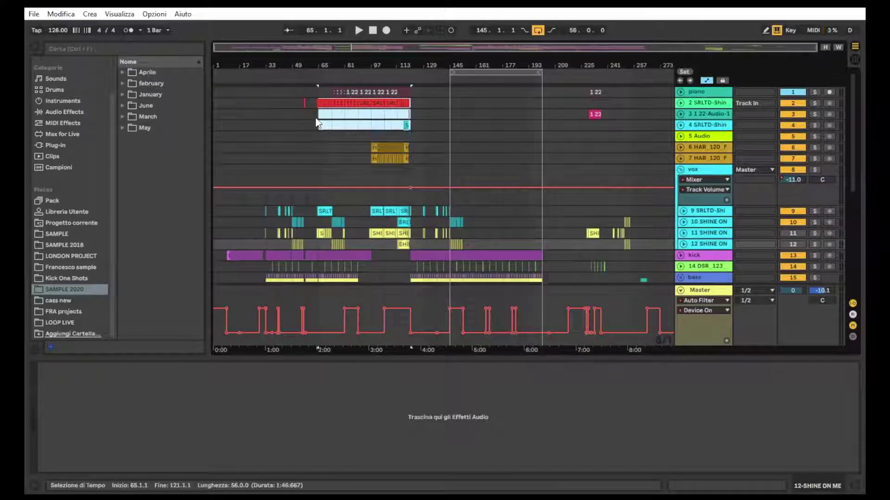
left_click(316, 105)
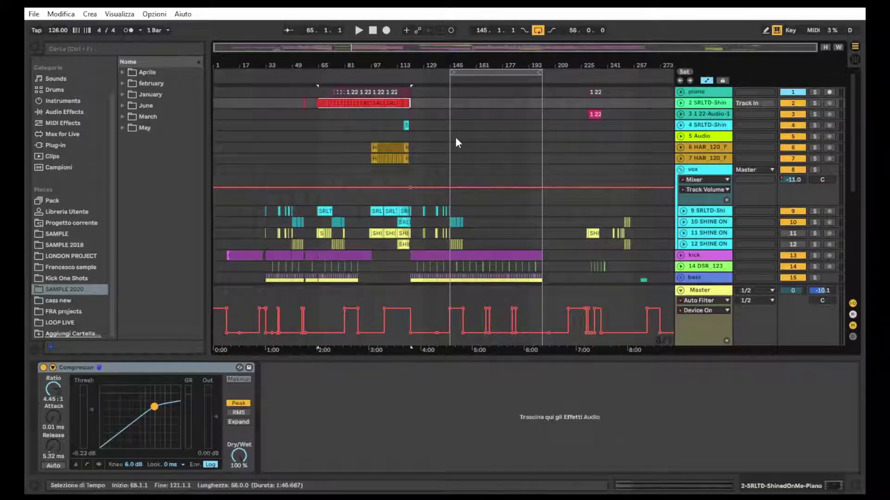
scroll(458, 144, "down", 1)
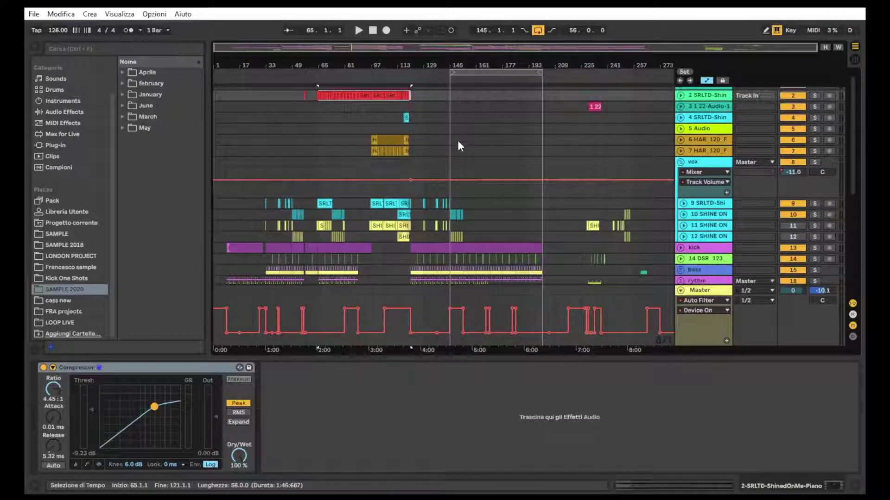
Play the section that begins at bar 145 and check its vocal, rhythm and snare tracks.
scroll(460, 142, "down", 3)
left_click_drag(461, 66, 462, 44)
scroll(452, 91, "down", 1)
left_click(448, 82)
scroll(501, 147, "down", 3)
scroll(509, 162, "down", 5)
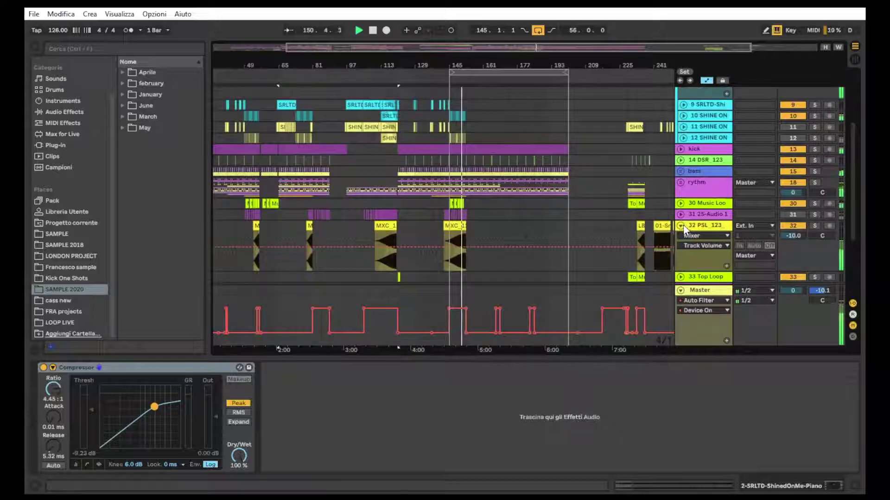
Fold track 32 with the snare roll and follow playback past bar 153 across the remaining tracks.
left_click(680, 226)
scroll(506, 118, "down", 3)
scroll(507, 119, "right", 2)
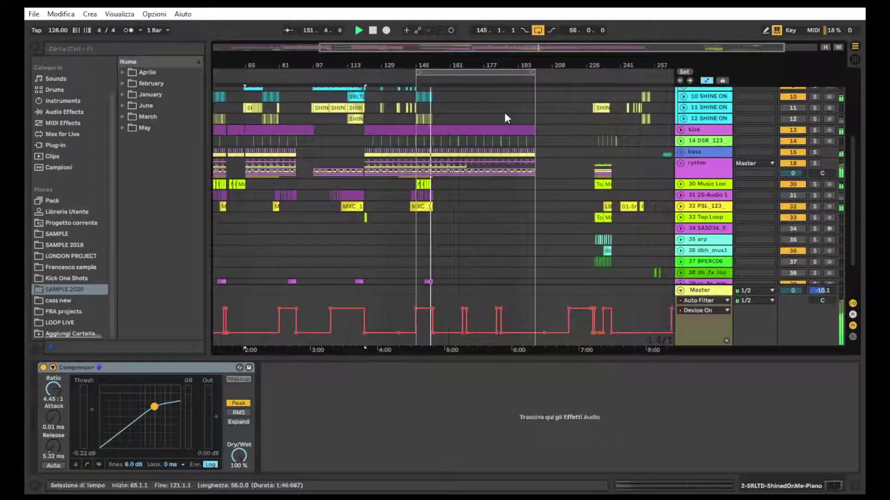
scroll(504, 116, "up", 5)
scroll(504, 116, "up", 2)
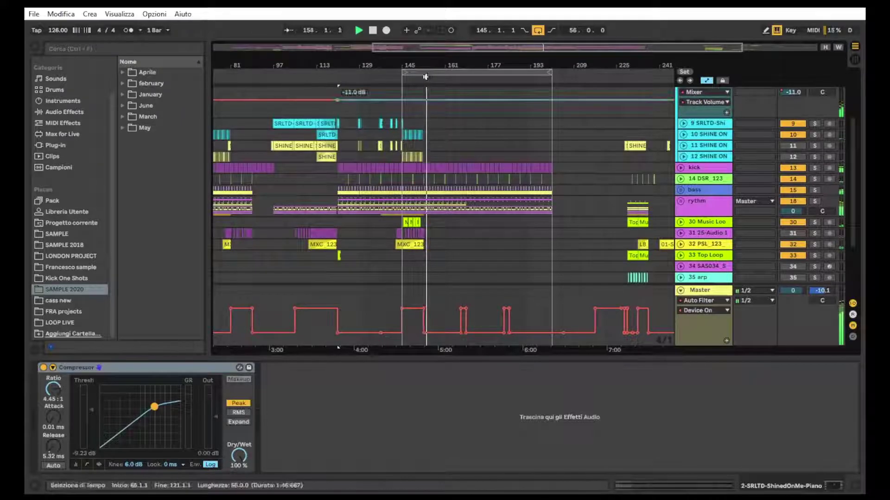
Loop bars 153 to 201 on the Music Loops track during playback and compare this section with the whole arrangement.
left_click_drag(428, 66, 410, 65)
left_click_drag(409, 221, 533, 226)
key("ctrl+l")
scroll(554, 102, "down", 1)
left_click_drag(524, 65, 514, 54)
left_click_drag(386, 62, 452, 61)
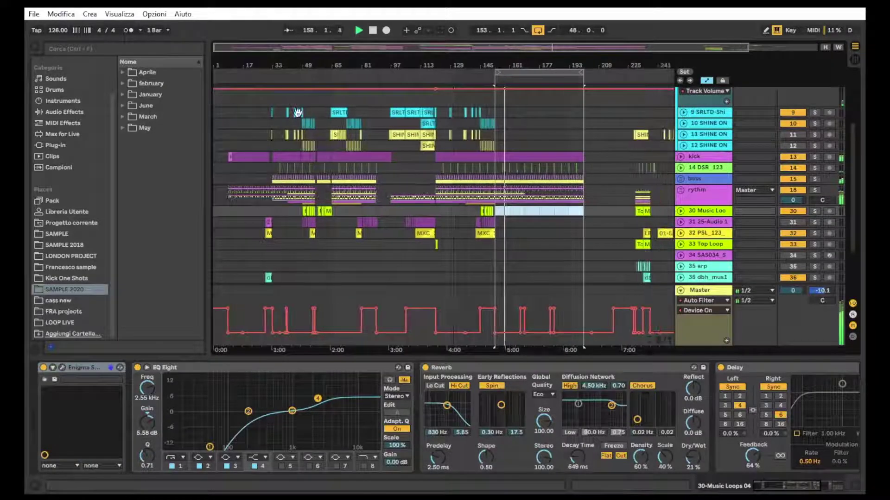
scroll(239, 183, "down", 1)
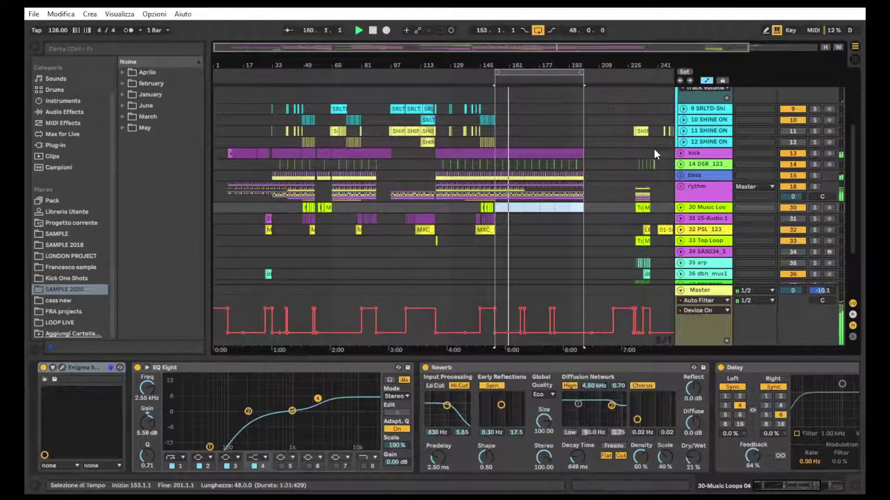
left_click_drag(595, 65, 593, 115)
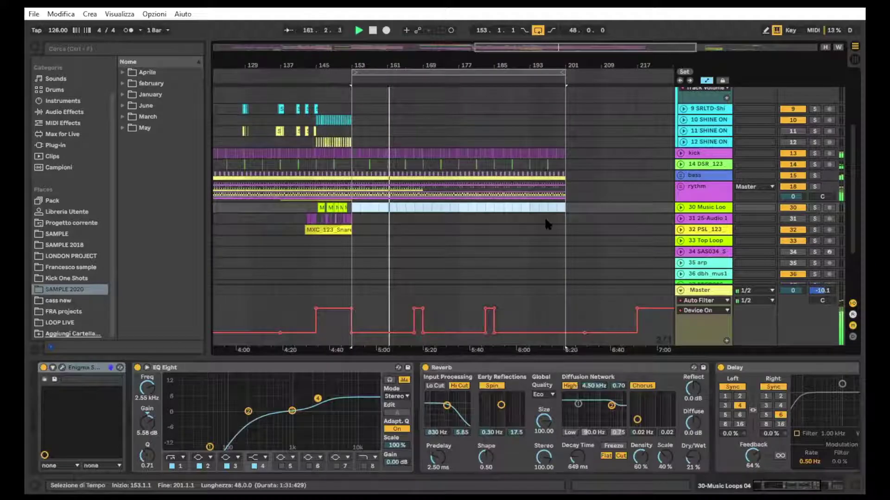
Unfold the rythm group, select the hihat clips from bar 153 to 169, check the other drum tracks, and fold the group again.
left_click(679, 186)
scroll(676, 193, "down", 6)
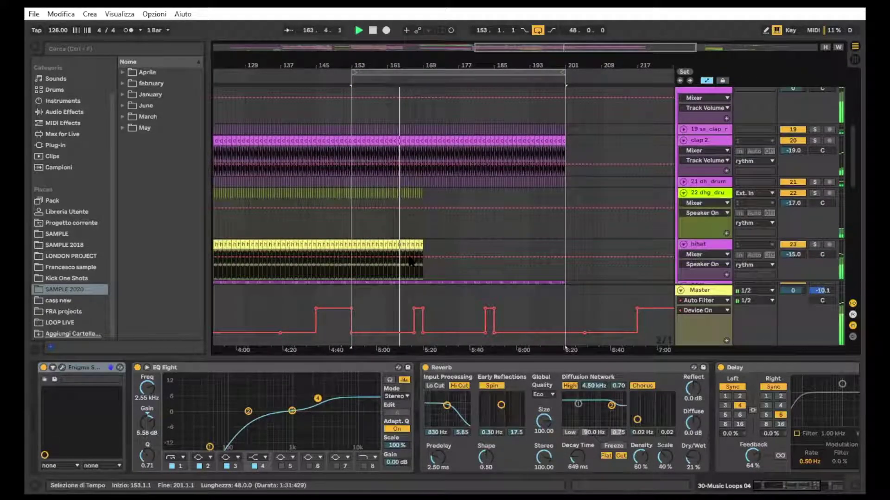
left_click(352, 249)
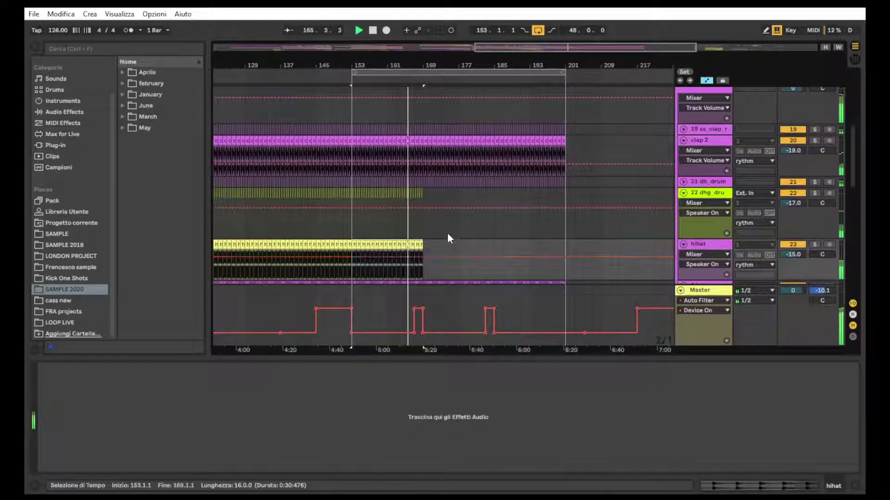
scroll(446, 234, "down", 2)
scroll(447, 240, "down", 5)
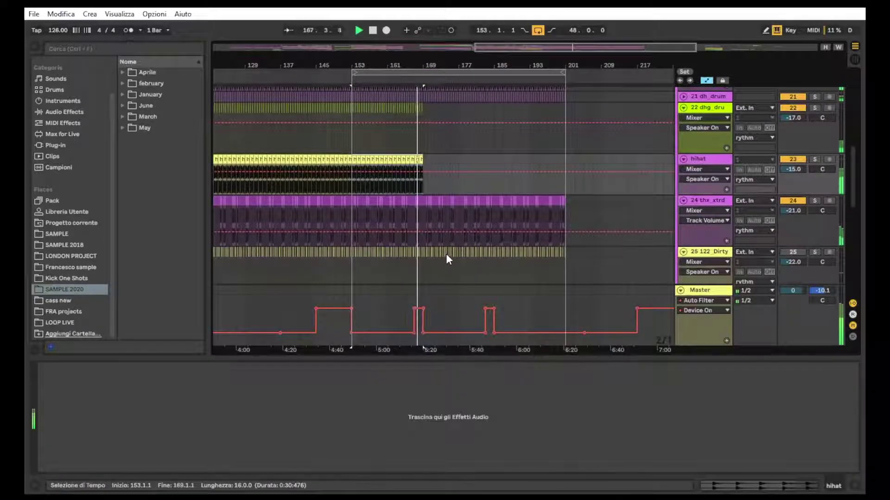
scroll(569, 185, "up", 3)
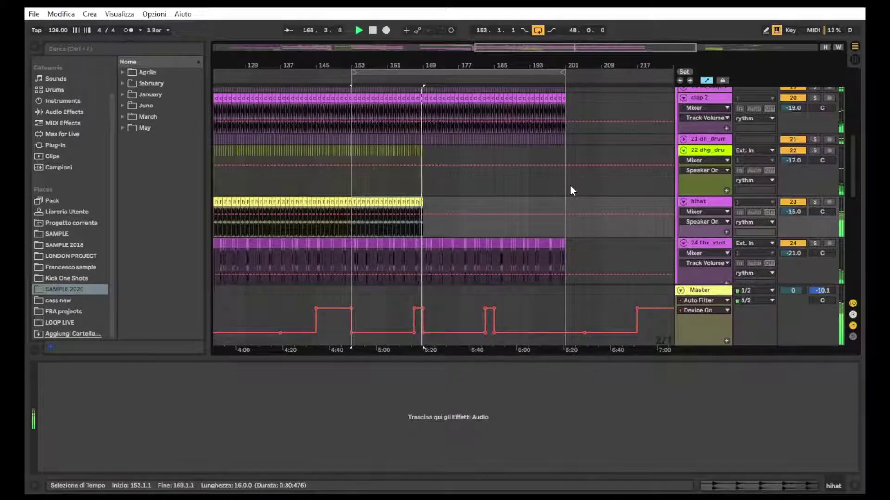
scroll(569, 188, "up", 5)
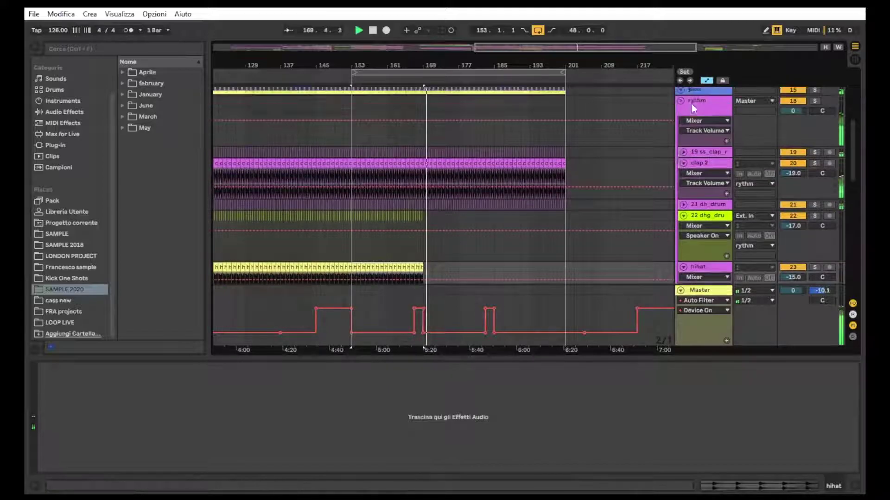
left_click(680, 99)
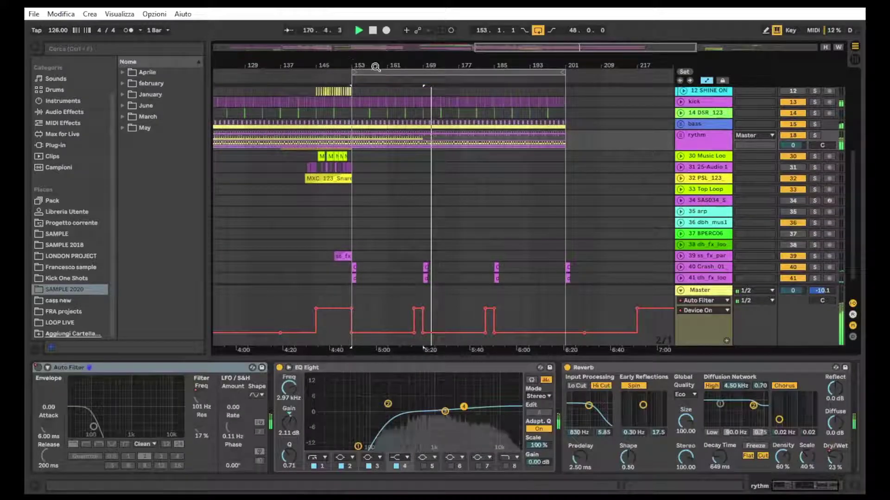
Select bars 169 to 185 on the Music Loops track and set the loop to that range.
scroll(486, 125, "up", 1)
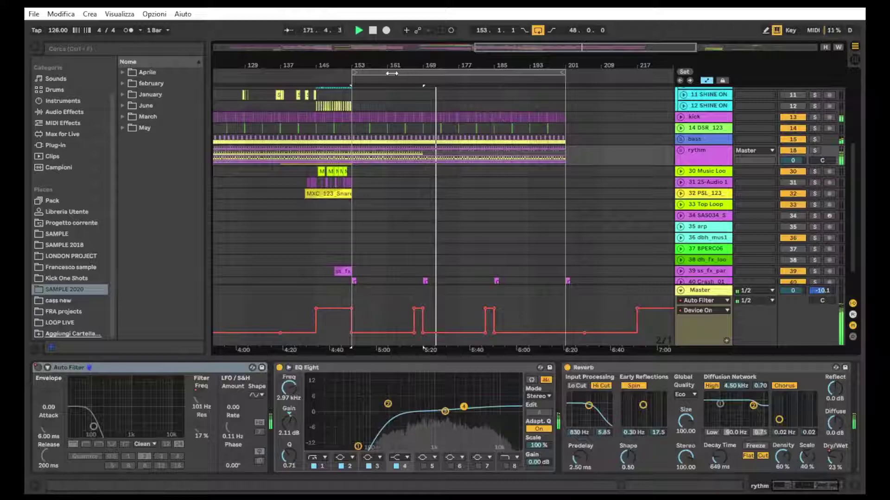
left_click(429, 172)
mouse_move(430, 171)
left_mouse_down()
mouse_move(492, 175)
mouse_move(424, 171)
left_mouse_up()
left_click(490, 176)
key("ctrl+l")
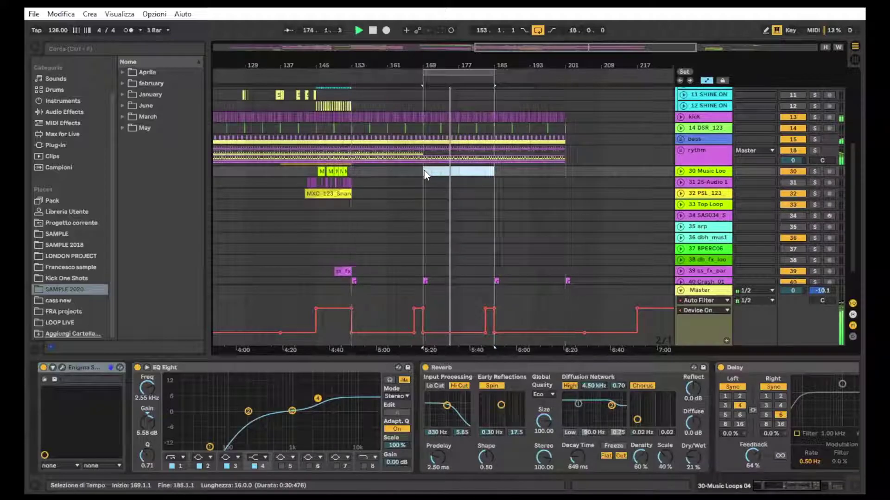
Move the loop on to bars 185 to 201, check the tracks in that section, and stop playback.
left_click_drag(489, 73, 560, 74)
scroll(602, 210, "up", 5)
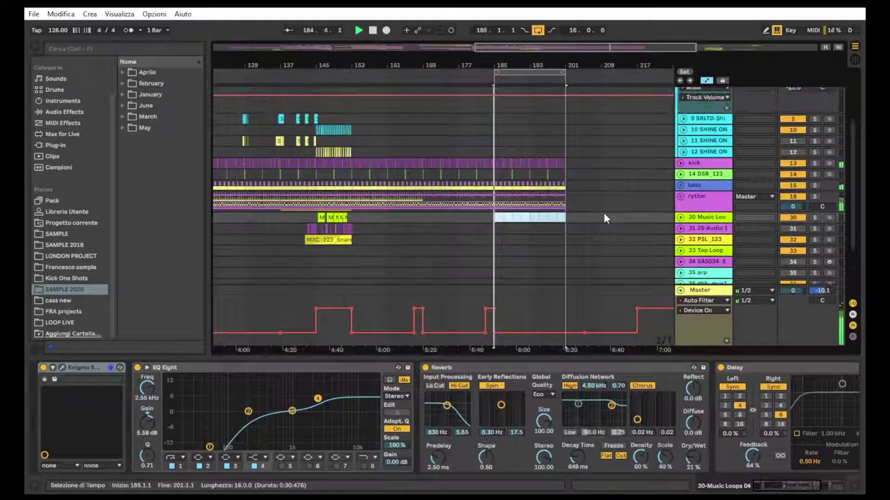
scroll(604, 213, "down", 5)
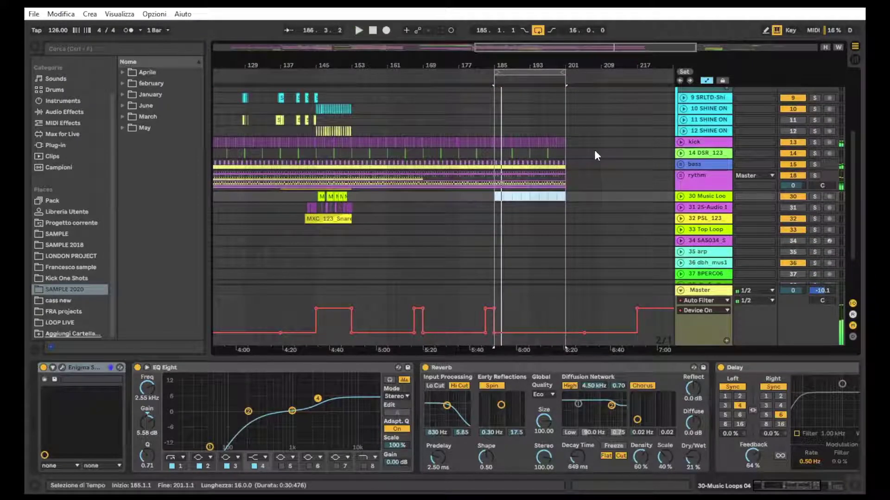
Take the bass out between bars 185 and 201, play into that section, and stop playback.
left_click_drag(565, 149, 493, 148)
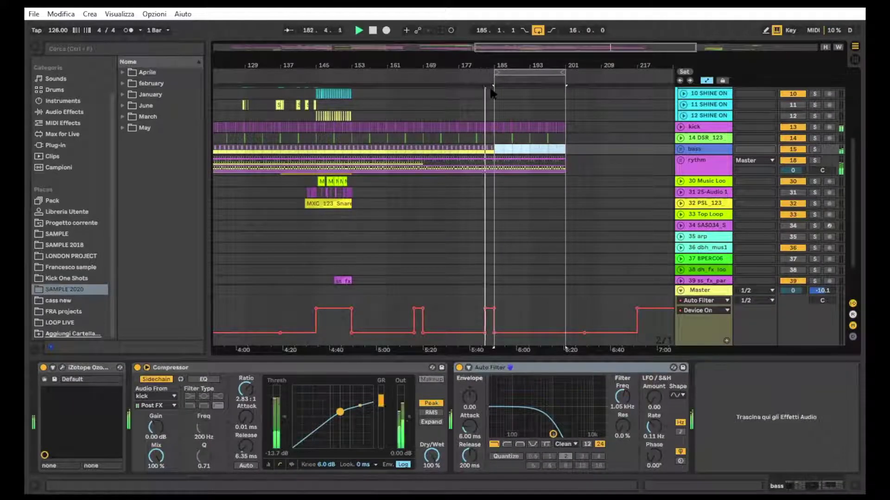
key("space")
scroll(561, 283, "down", 1)
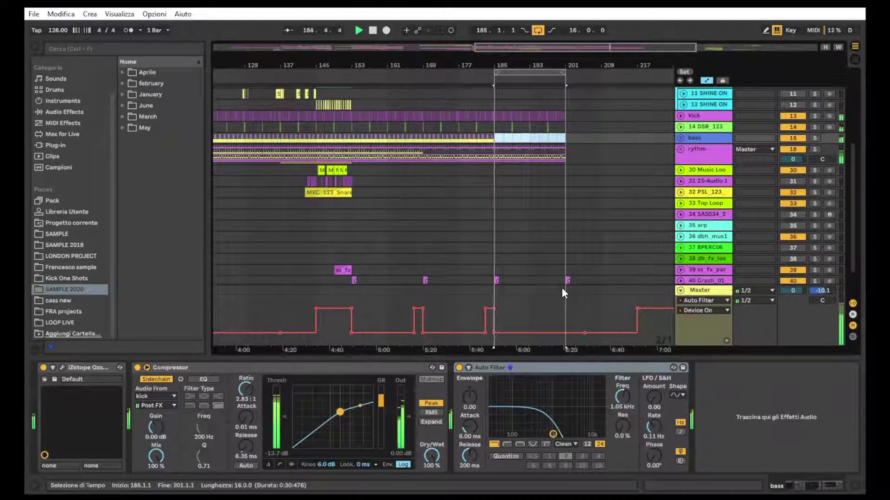
left_click_drag(555, 65, 555, 50)
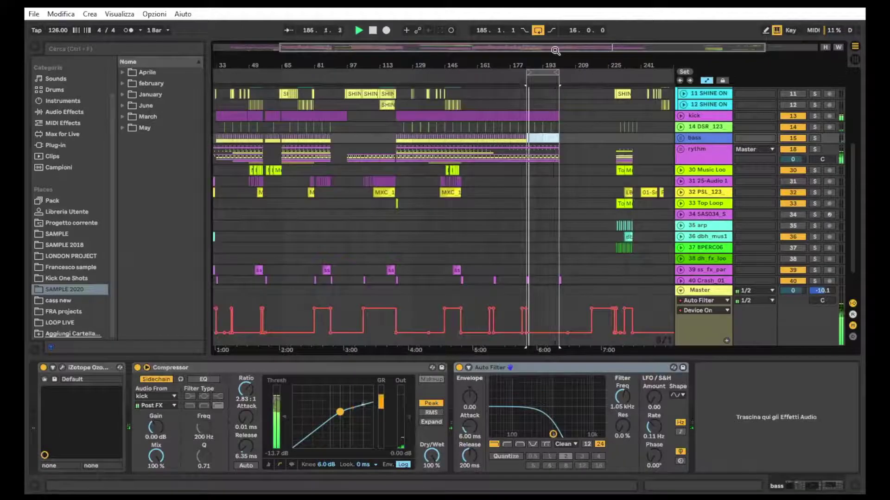
key("space")
Fold the vox group and extend the loop to cover bars 9 to 201.
scroll(552, 99, "up", 4)
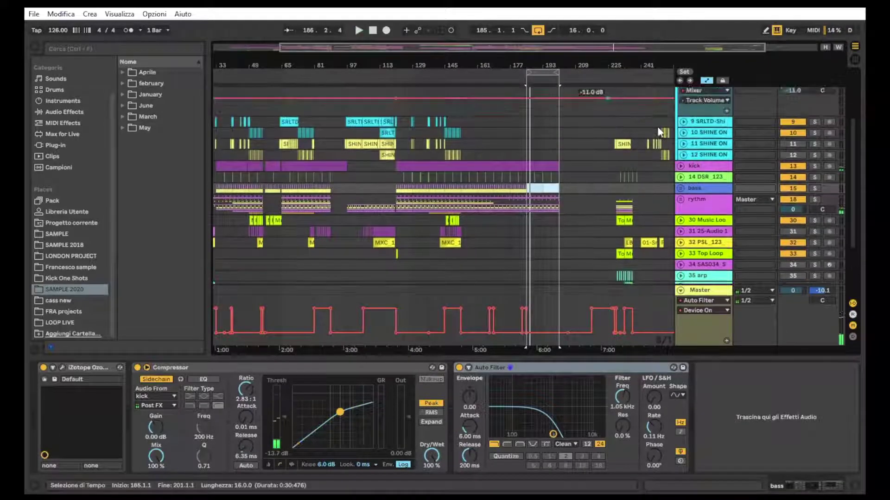
scroll(661, 129, "up", 3)
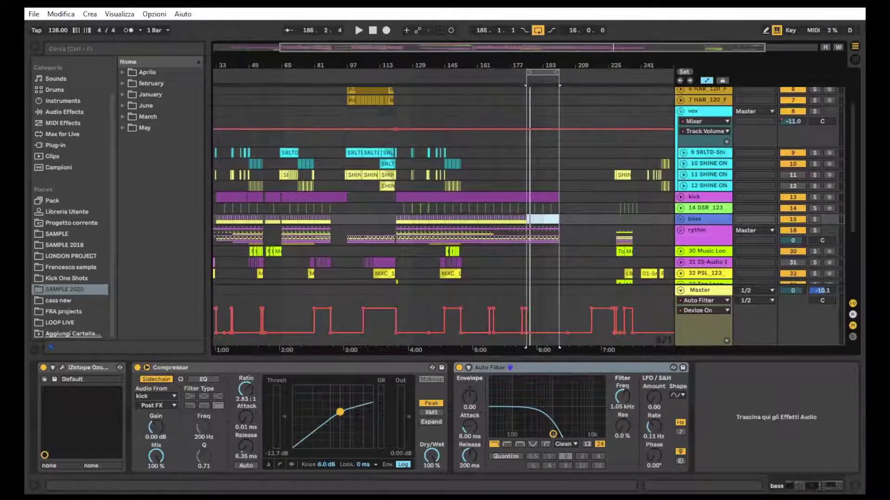
left_click_drag(556, 65, 556, 51)
scroll(695, 127, "up", 1)
left_click(680, 126)
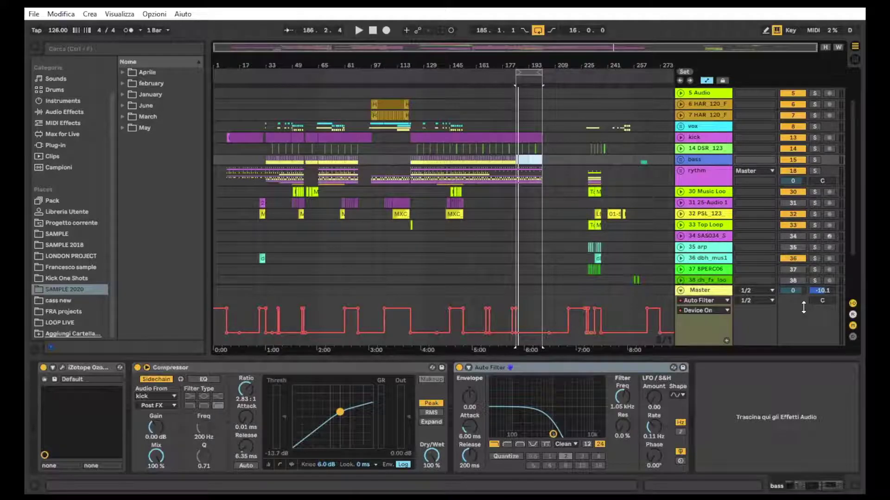
left_click_drag(518, 73, 227, 87)
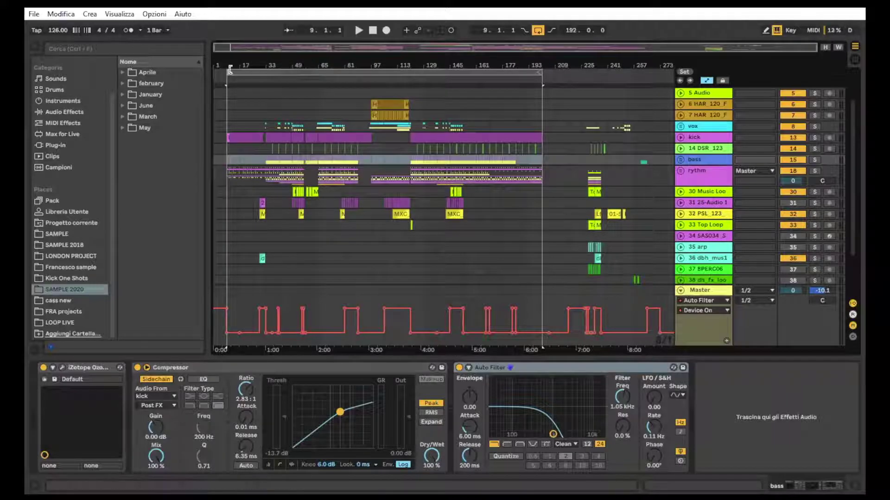
Examine every track from the piano down to the effects across the full arrangement between bars 9 and 201.
scroll(227, 88, "up", 3)
scroll(227, 87, "down", 4)
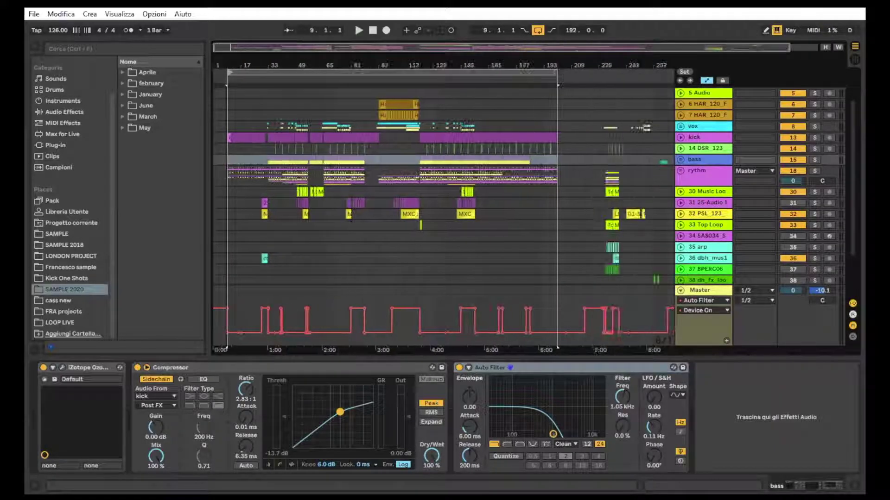
left_click_drag(228, 64, 228, 75)
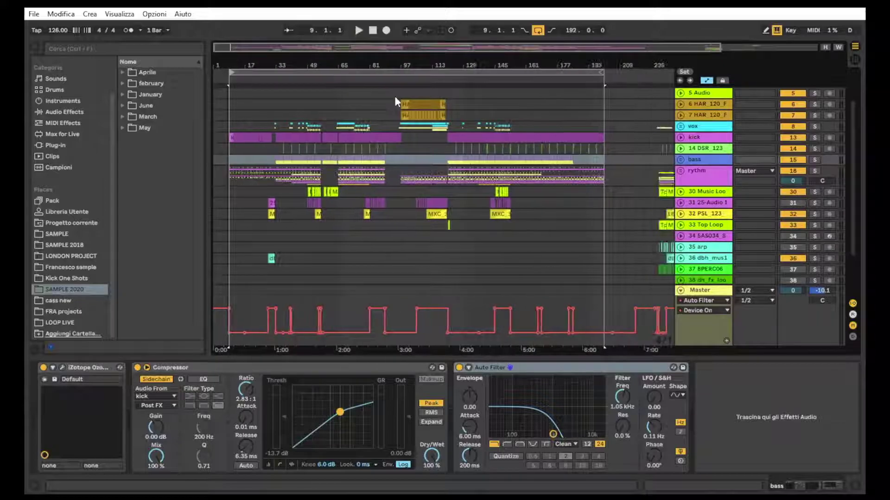
scroll(458, 160, "up", 2)
scroll(459, 160, "up", 2)
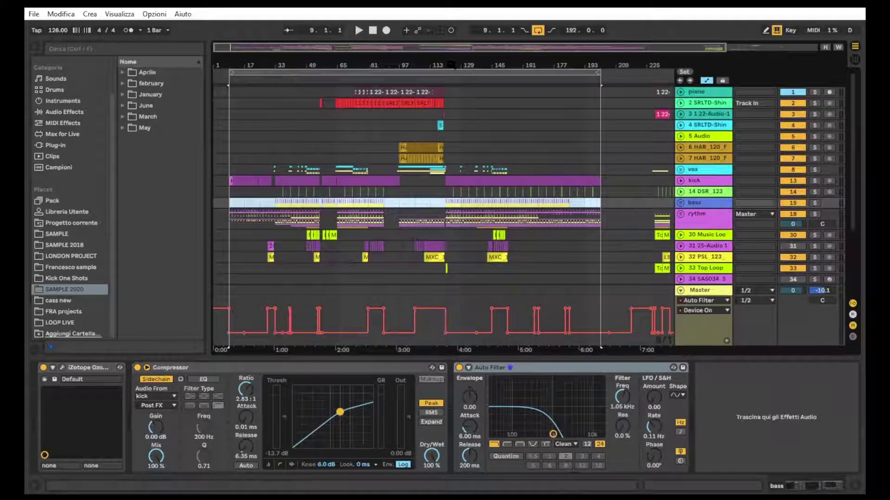
scroll(451, 148, "down", 2)
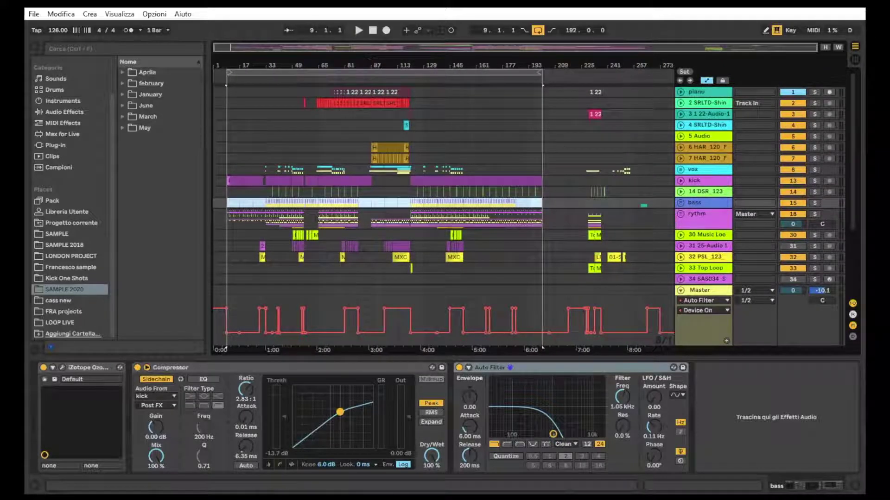
scroll(384, 157, "down", 1)
scroll(390, 174, "down", 4)
scroll(393, 188, "up", 1)
scroll(393, 200, "down", 5)
scroll(390, 249, "up", 4)
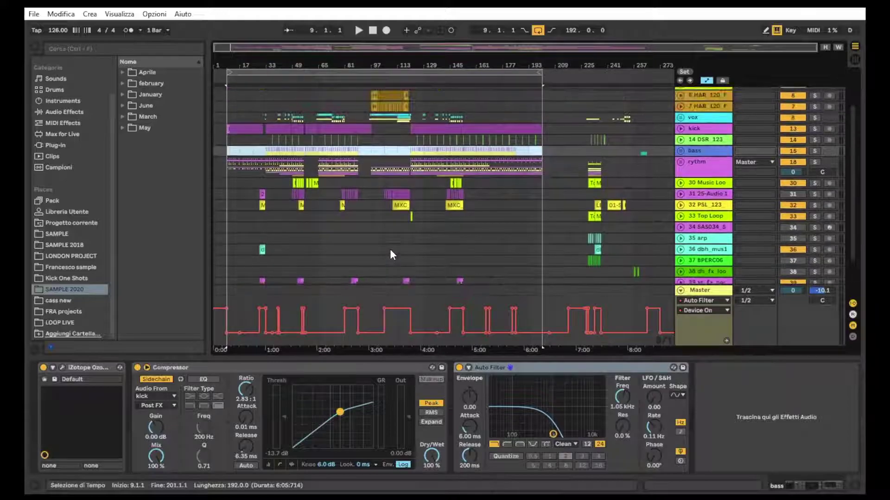
scroll(390, 251, "up", 5)
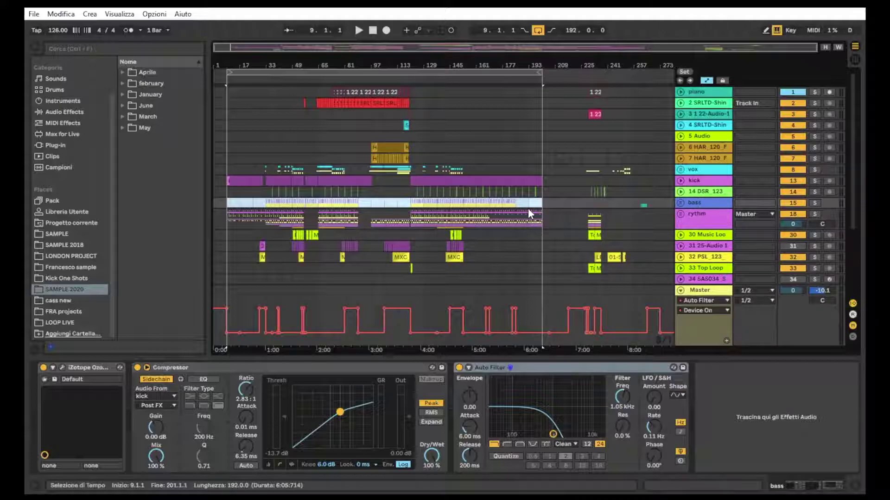
scroll(384, 208, "down", 3)
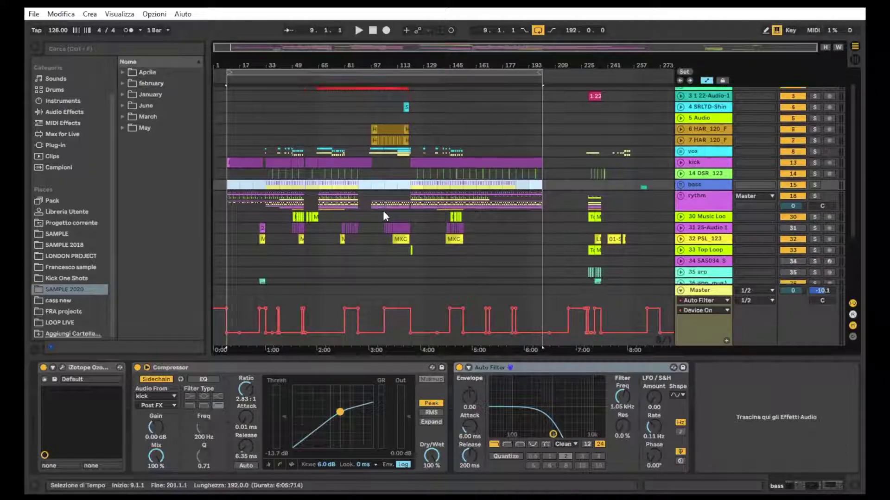
Review the overall structure from intro to outro, comparing where the piano, vocal, kick, bass and rhythm blocks enter and drop out.
left_click_drag(220, 66, 221, 94)
left_click_drag(414, 62, 328, 57)
scroll(395, 115, "up", 1)
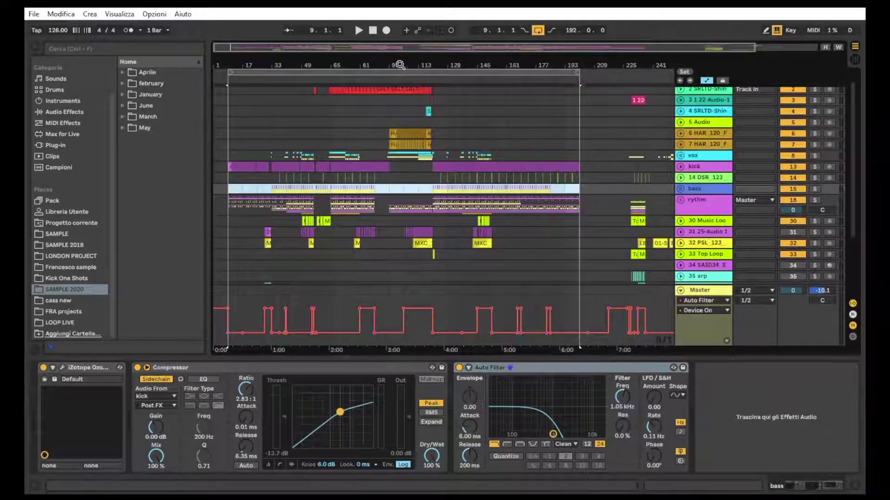
left_click_drag(373, 62, 315, 131)
left_click_drag(304, 66, 339, 57)
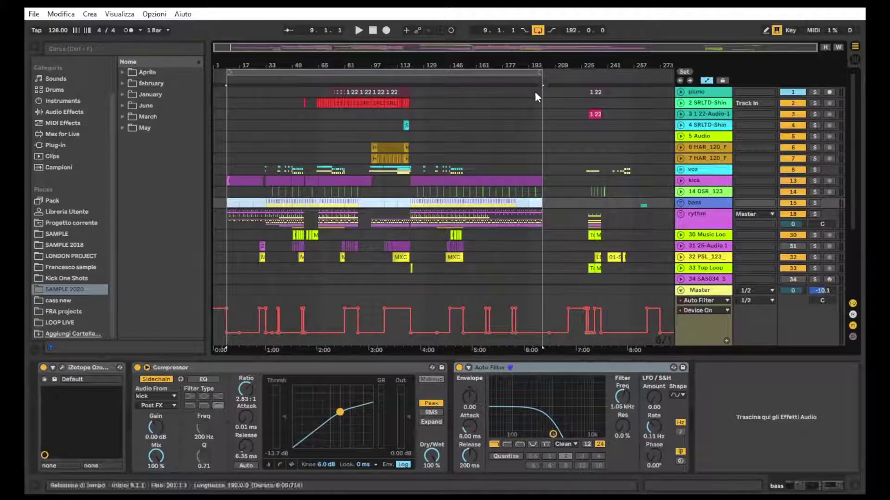
scroll(273, 194, "down", 1)
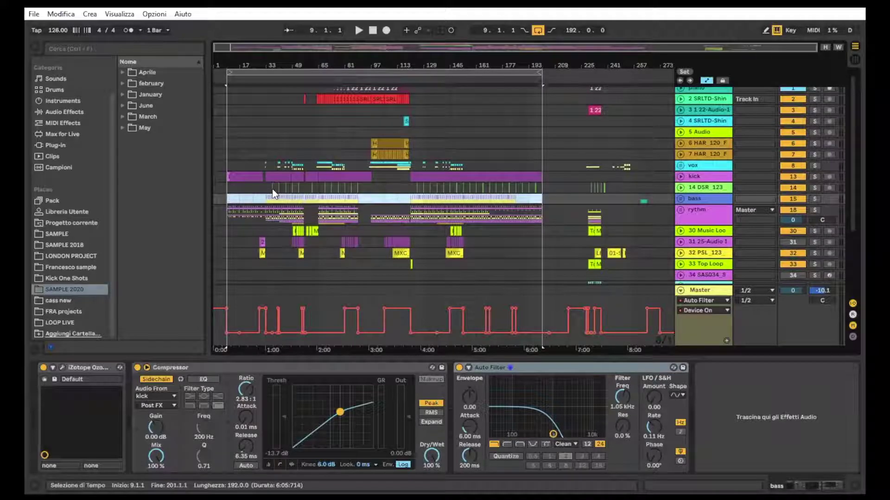
scroll(273, 194, "down", 9)
scroll(368, 255, "up", 10)
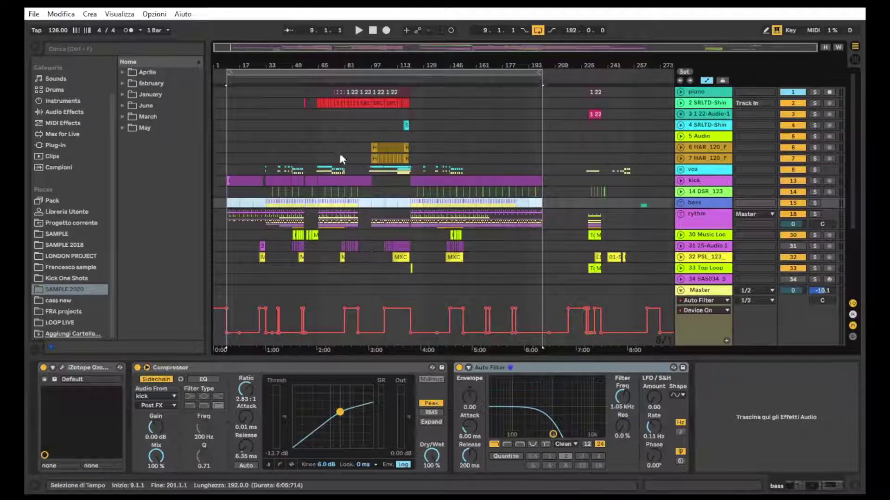
left_click_drag(227, 66, 373, 119)
left_click_drag(379, 66, 376, 33)
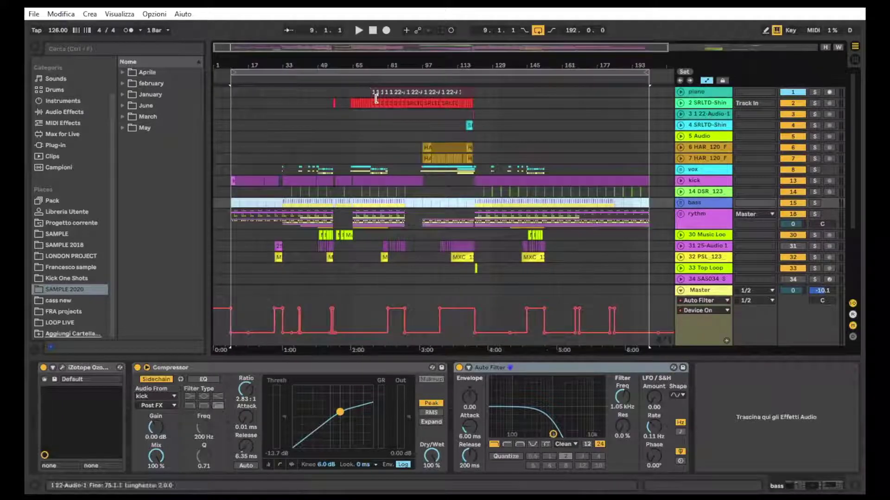
left_click_drag(357, 65, 285, 65)
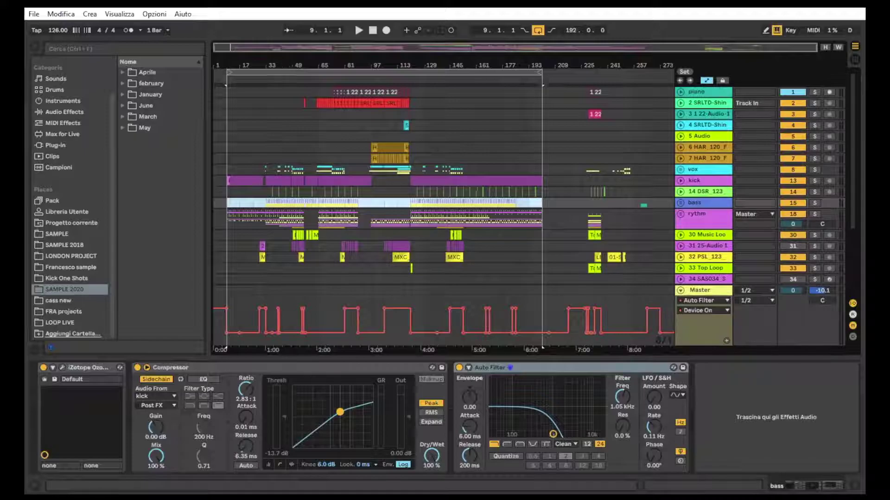
left_click_drag(369, 65, 422, 87)
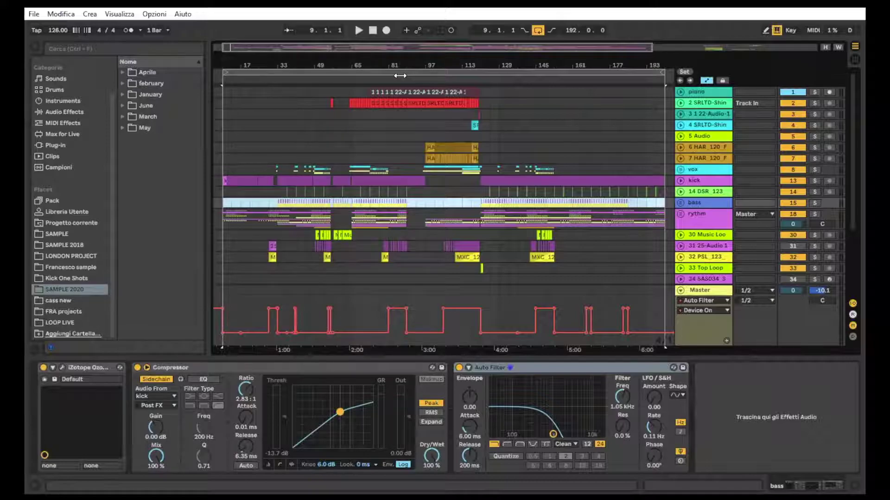
scroll(440, 145, "down", 2)
scroll(440, 145, "up", 2)
left_click_drag(387, 63, 387, 47)
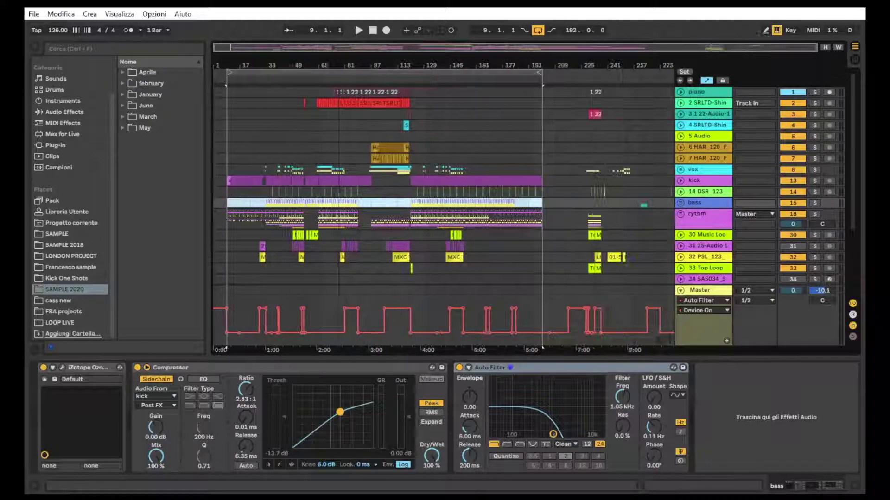
Mark the spare clips parked between bars 225 and 252 on the tracks from 30 Music Loops to 35 arp.
scroll(616, 187, "down", 2)
scroll(615, 200, "down", 2)
left_click_drag(580, 197, 628, 242)
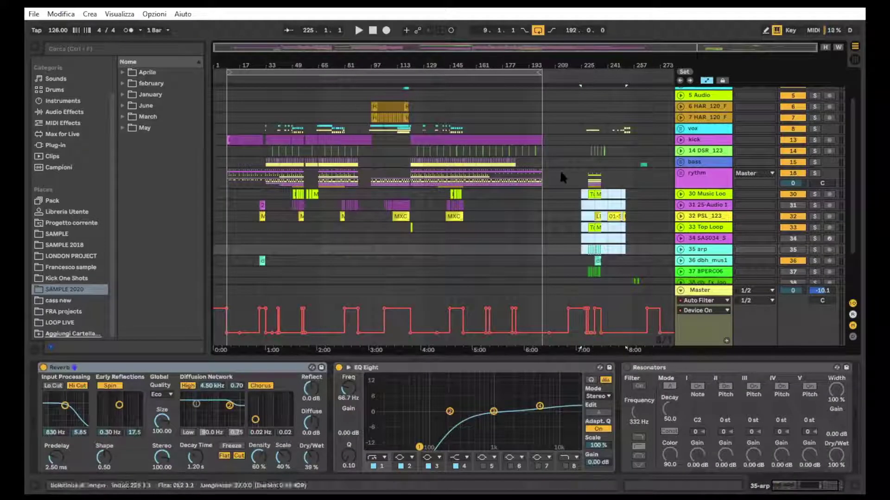
scroll(638, 221, "up", 4)
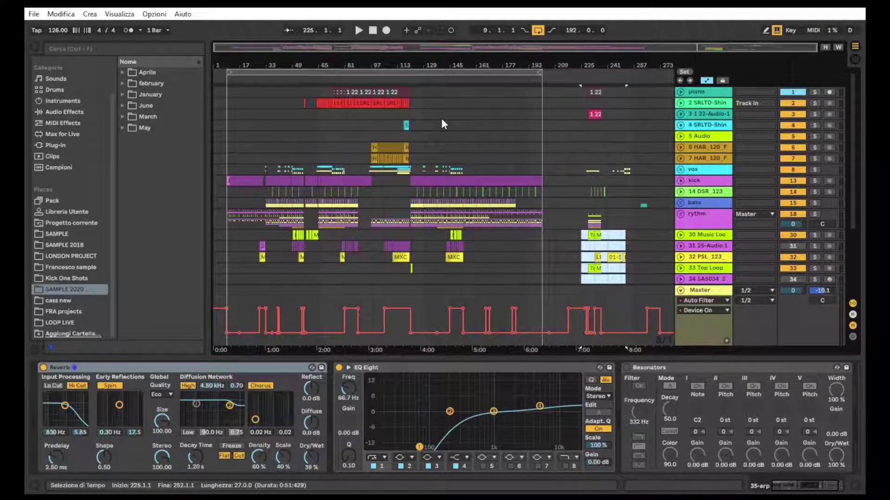
scroll(409, 169, "down", 1)
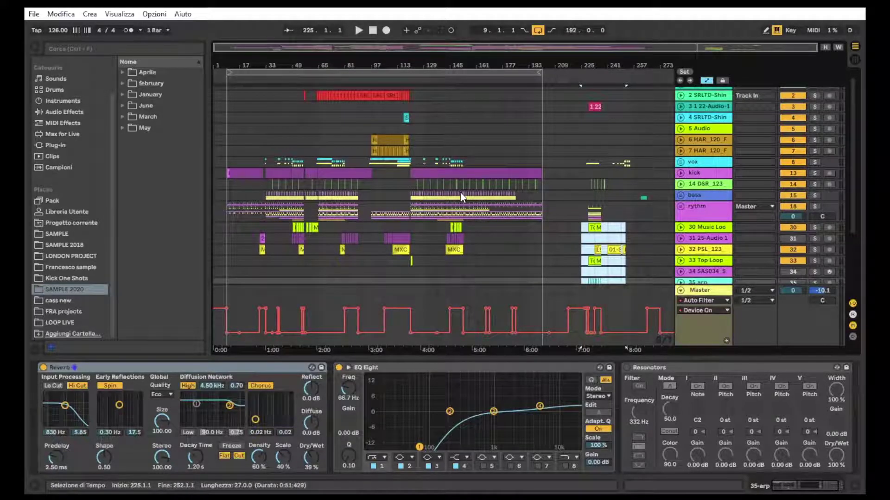
scroll(461, 193, "down", 3)
scroll(441, 202, "up", 4)
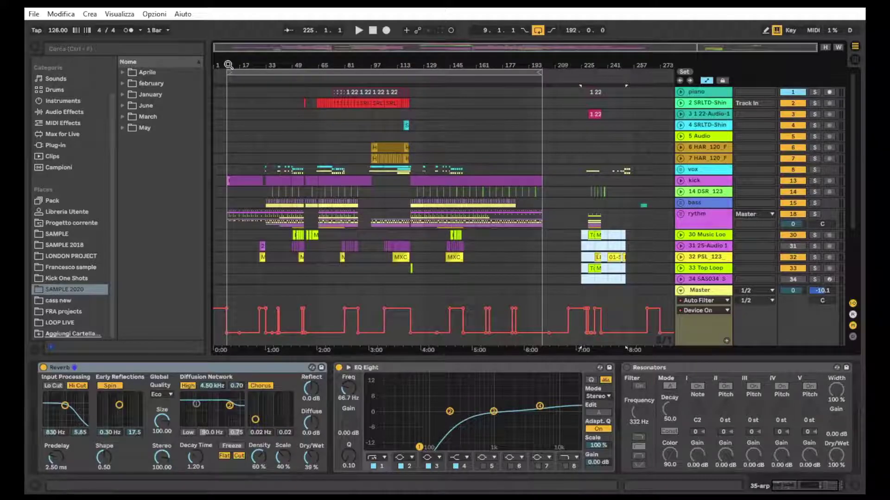
Examine the arrangement between bars 9 and 201 up close and as a whole, from the piano down to the crash and effects tracks.
left_click_drag(229, 66, 228, 75)
scroll(551, 195, "down", 3)
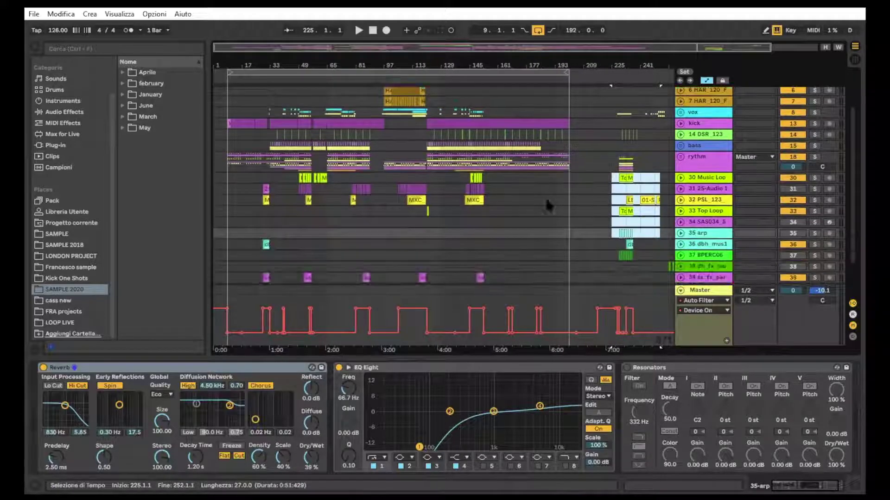
scroll(496, 245, "down", 3)
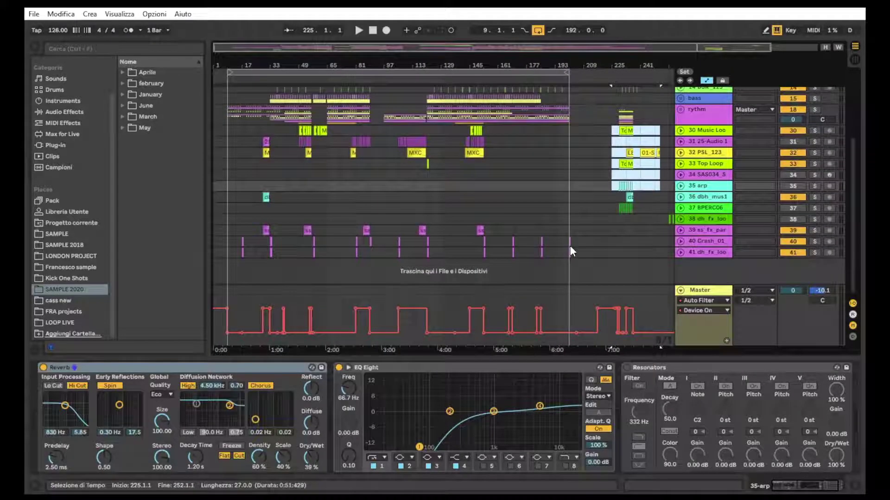
scroll(530, 258, "up", 6)
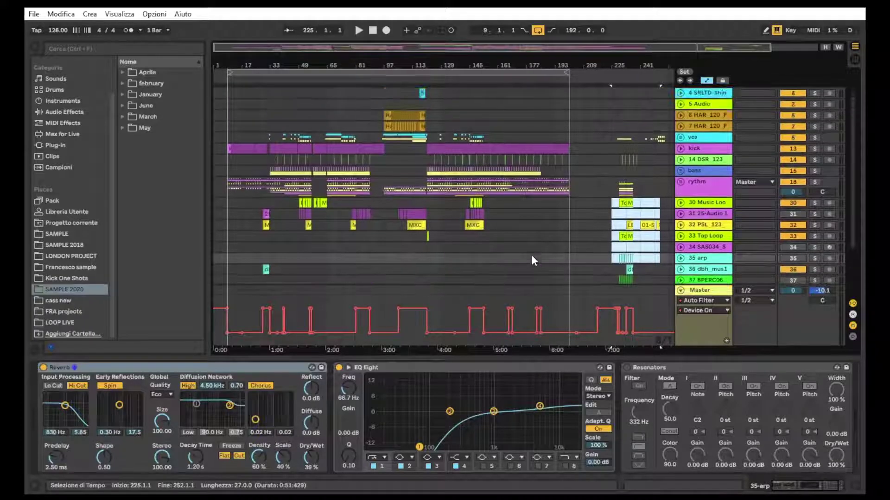
scroll(531, 260, "up", 1)
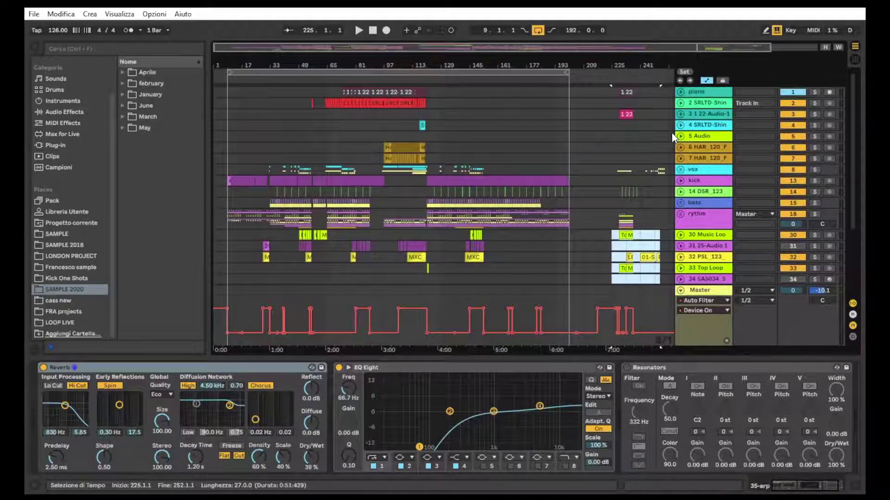
scroll(671, 133, "down", 2)
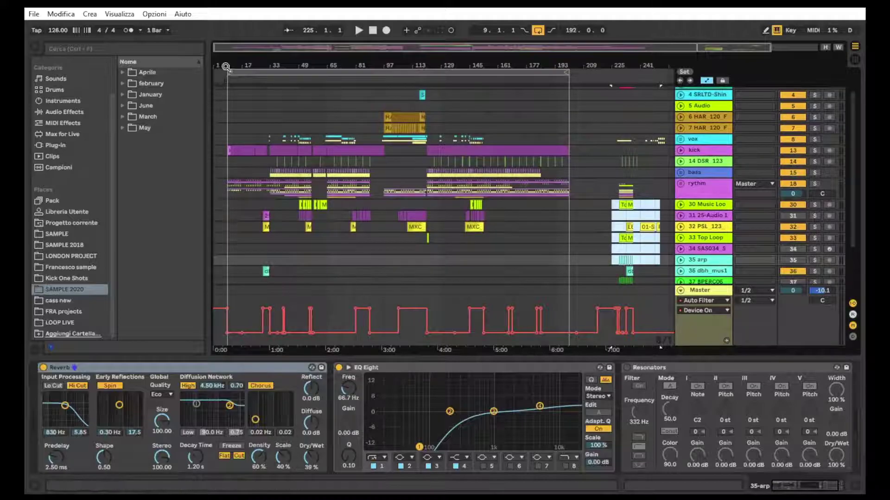
left_click_drag(227, 68, 227, 99)
scroll(435, 155, "down", 1)
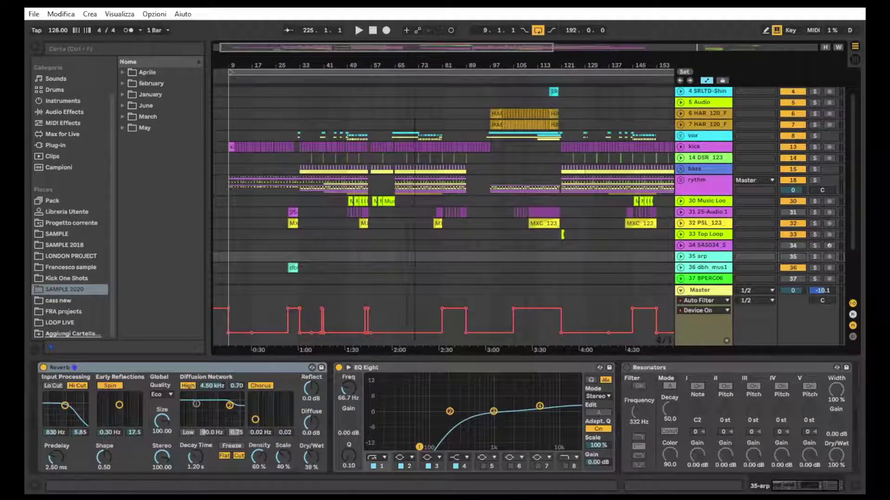
scroll(486, 127, "down", 2)
scroll(486, 127, "up", 3)
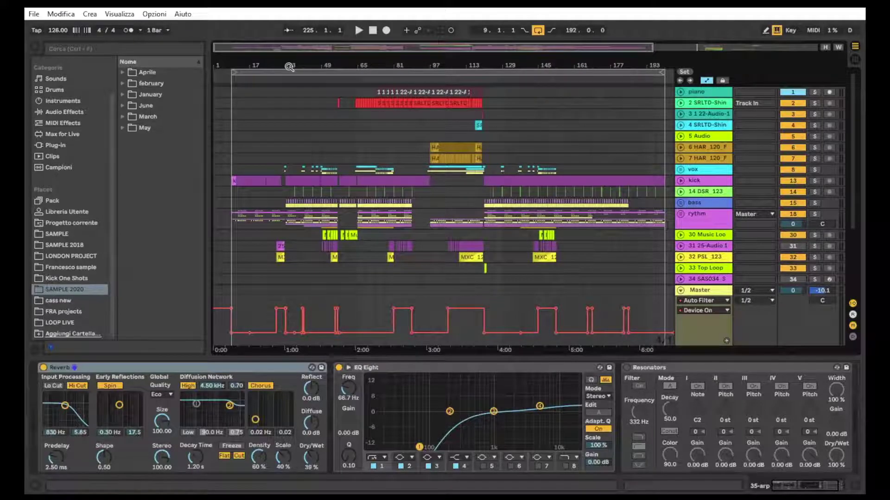
left_click_drag(352, 66, 351, 35)
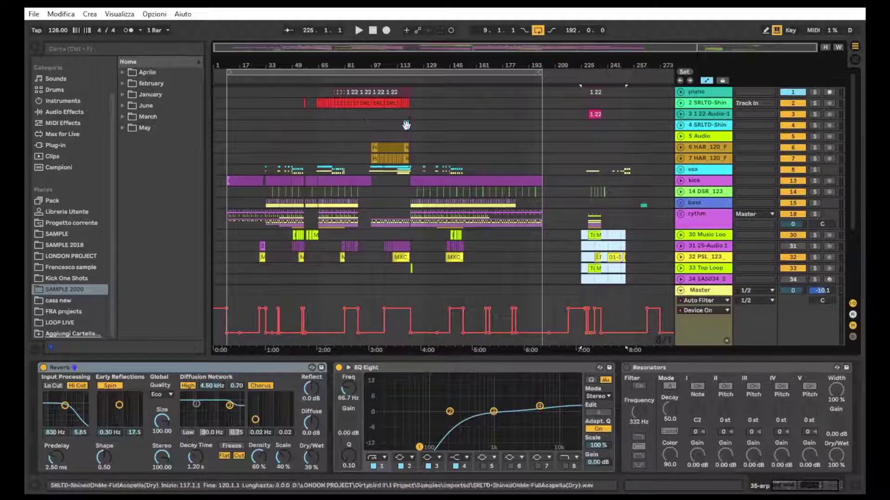
Mark the melodic and vocal section between bars 57 and 121, from track 2 SRLTD down to the vox group.
left_click_drag(410, 104, 304, 168)
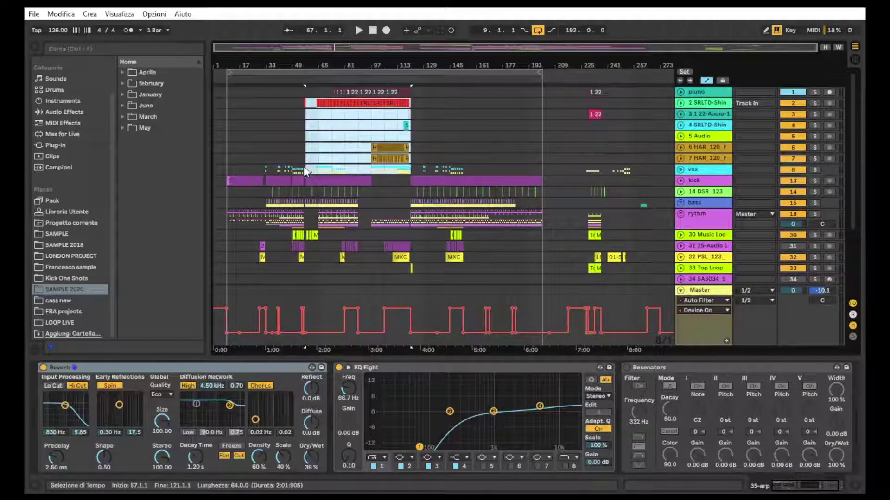
left_click(302, 169)
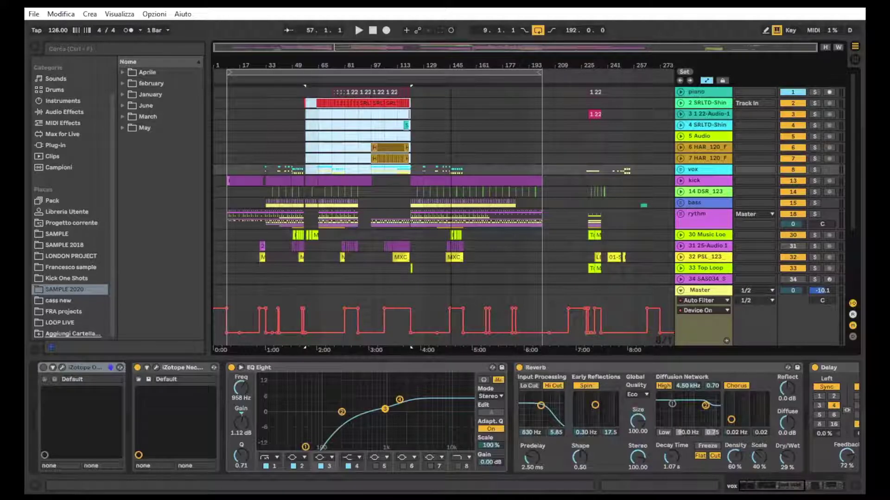
scroll(410, 157, "down", 2)
scroll(407, 157, "down", 2)
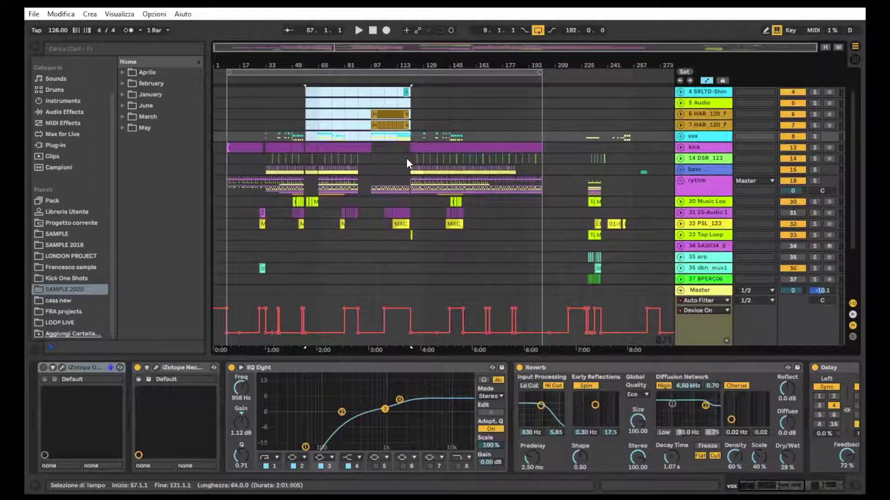
scroll(407, 158, "up", 4)
Place the insertion marker at bar 113 on the bass track, inside the break.
left_click(397, 203)
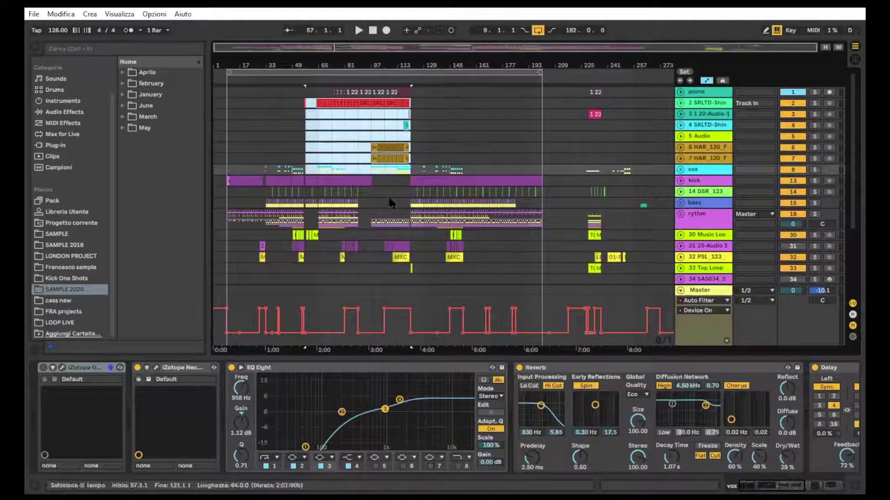
scroll(400, 194, "down", 1)
left_click(400, 193)
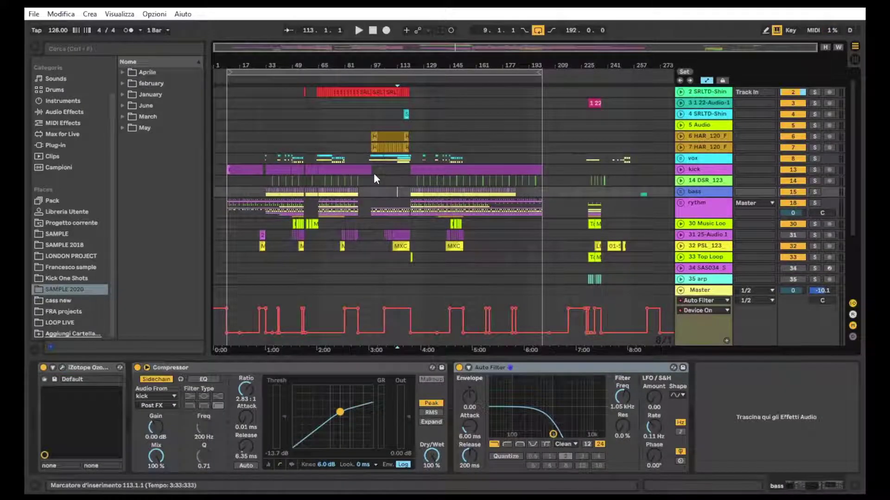
scroll(373, 173, "down", 1)
Solo the kick and rythm groups.
left_click_drag(324, 64, 324, 88)
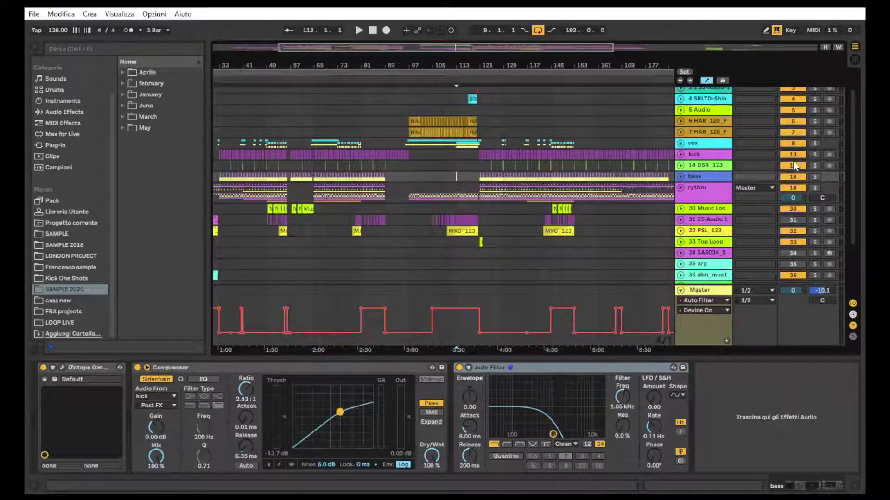
left_click(811, 155)
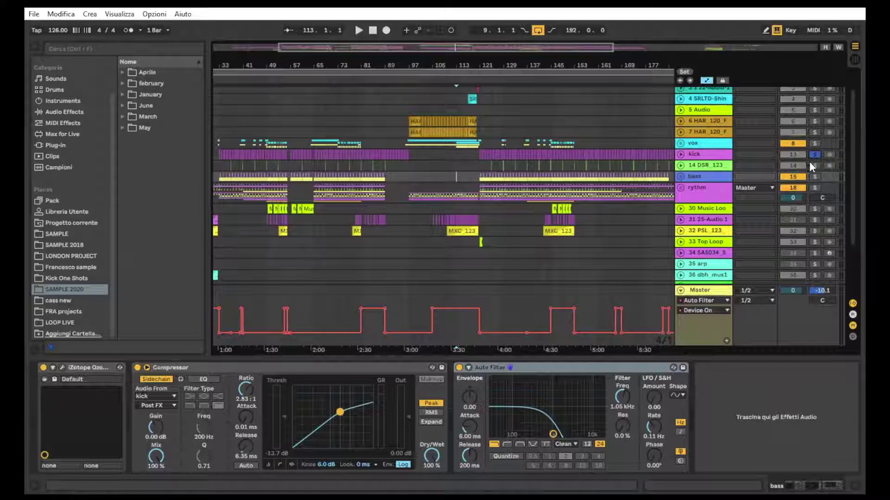
left_click(816, 189)
Loop bars 69 to 73 and briefly play the soloed kick and rhythm.
mouse_move(340, 207)
left_mouse_down()
mouse_move(315, 209)
mouse_move(328, 210)
left_mouse_up()
key("ctrl+l")
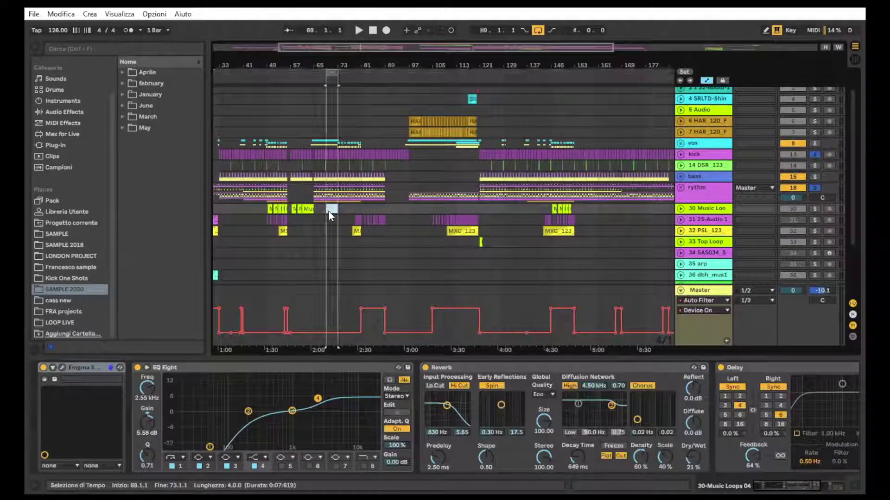
key("space")
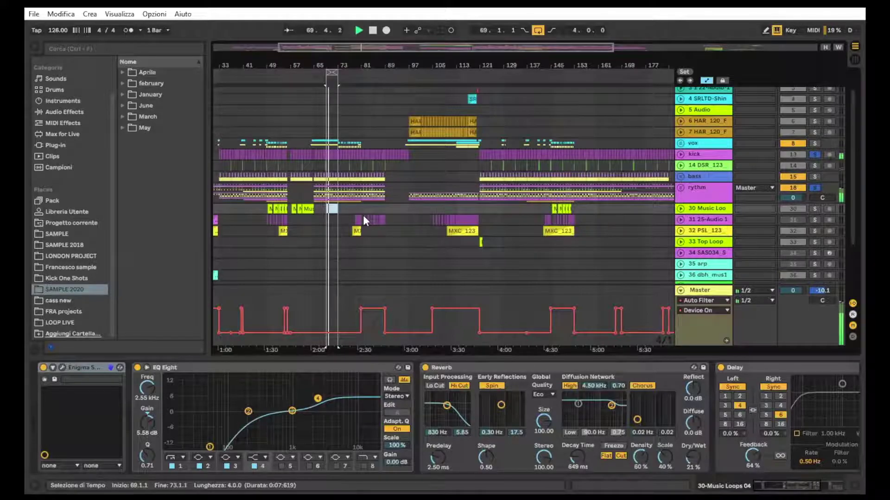
key("space")
Mark bars 65 to 121 from track 4 SRLTD down to the vox group.
left_click_drag(330, 65, 332, 158)
left_click_drag(346, 67, 381, 38)
scroll(408, 181, "up", 3)
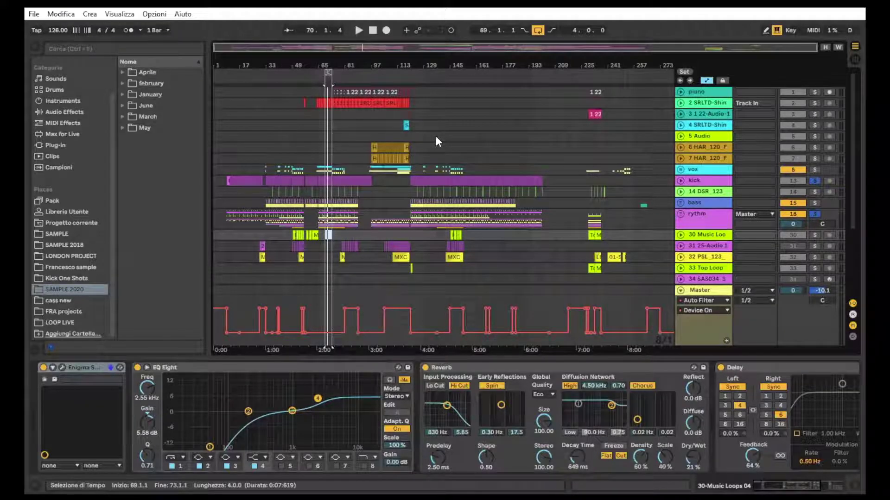
left_click_drag(298, 69, 340, 141)
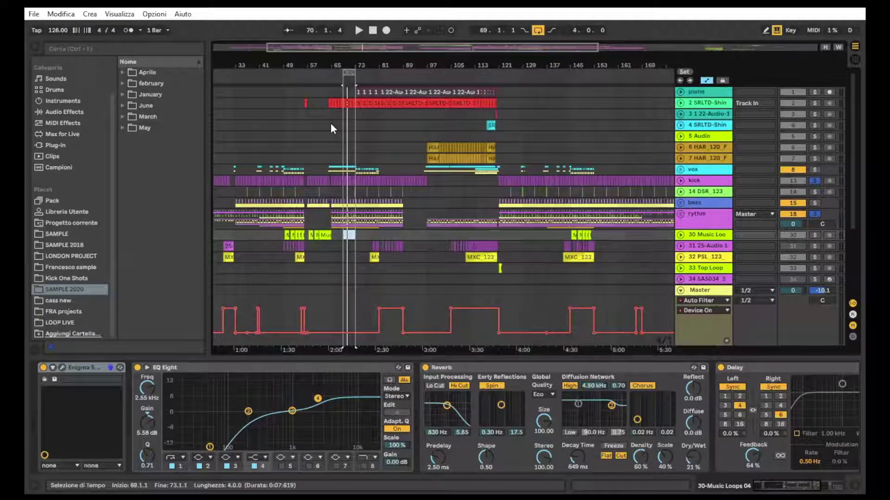
left_click(331, 125)
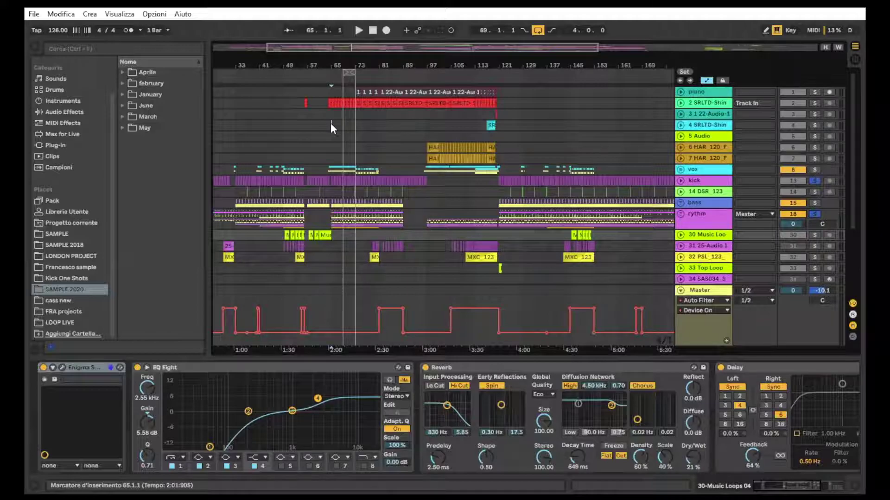
left_click_drag(330, 123, 501, 168)
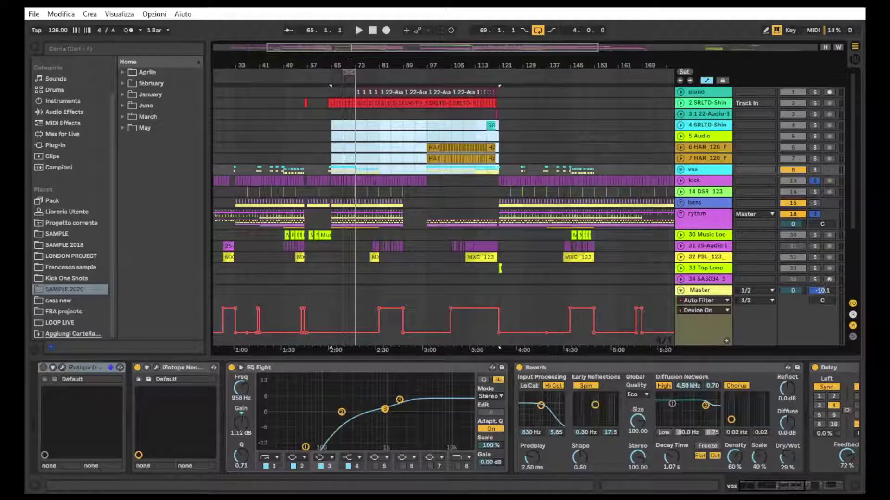
Reselect bars 65 to 121, narrowing the selection to track 7 HAR_120 and the vox group.
left_click_drag(351, 64, 329, 62)
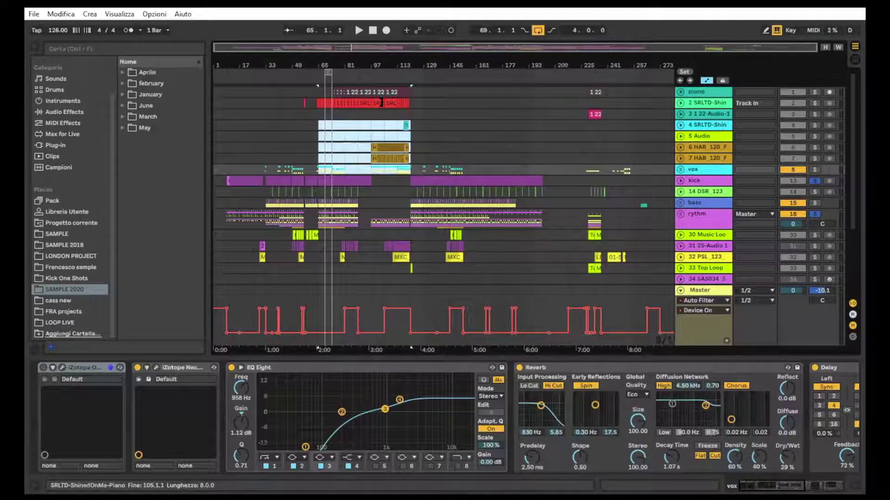
left_click(318, 126)
left_click_drag(318, 126, 410, 168)
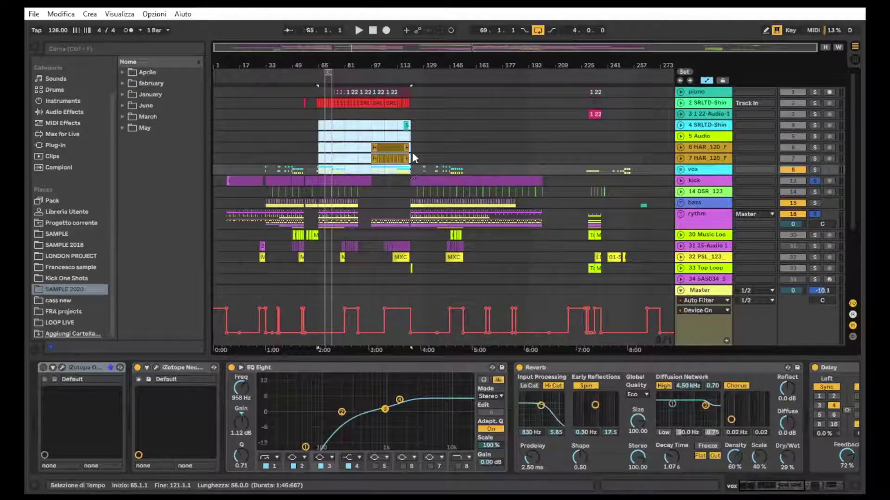
left_click_drag(346, 136, 410, 170)
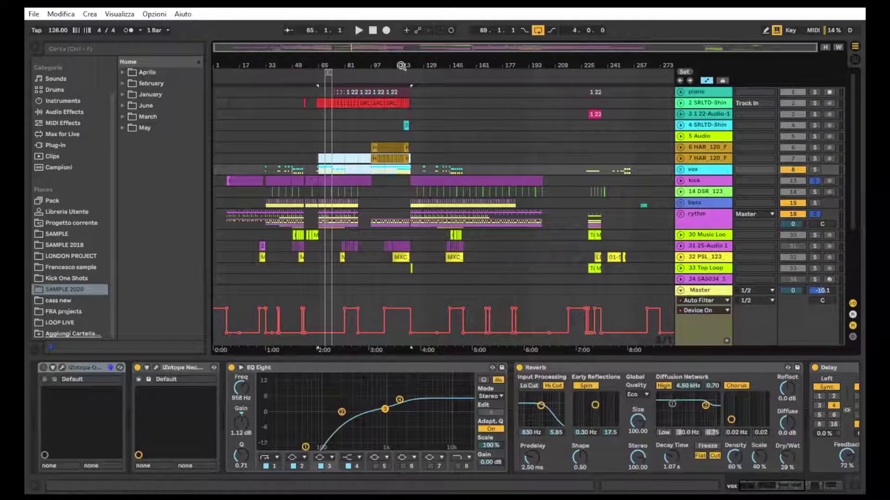
Examine the arrangement one last time, from the red piano clips down to the crash and effects tracks.
scroll(514, 151, "down", 1)
scroll(513, 155, "down", 6)
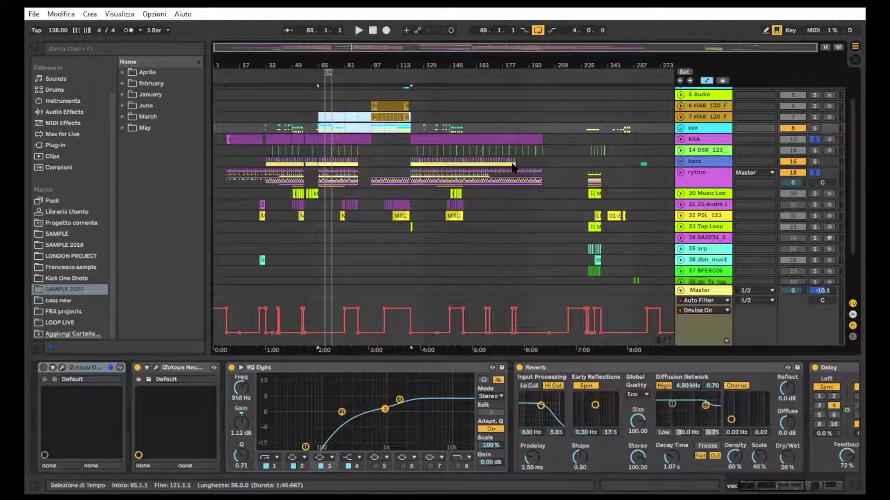
scroll(639, 234, "down", 2)
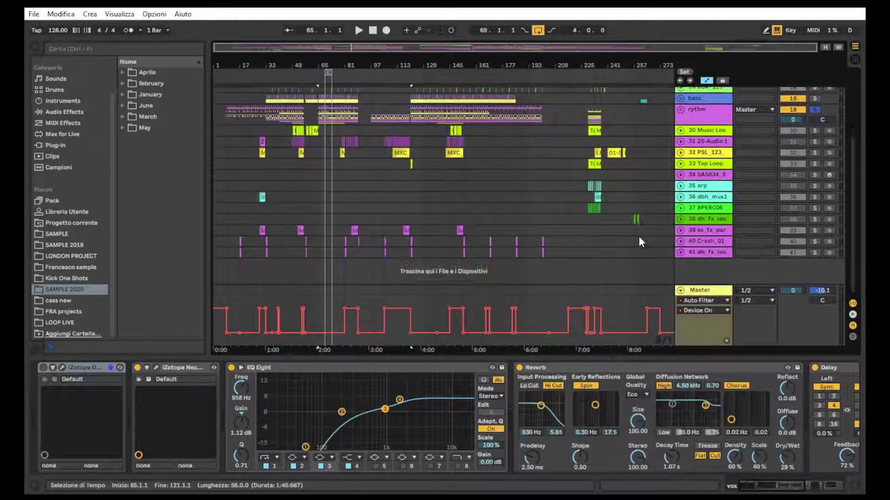
scroll(487, 258, "up", 9)
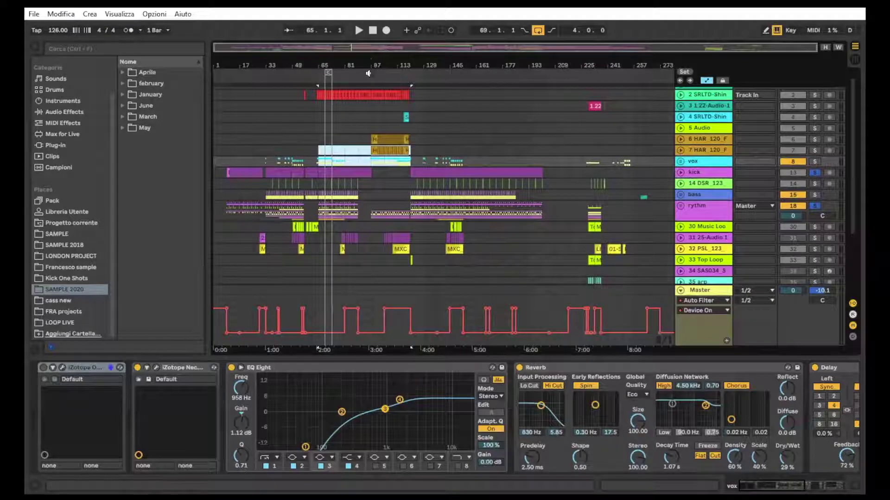
scroll(338, 101, "down", 1)
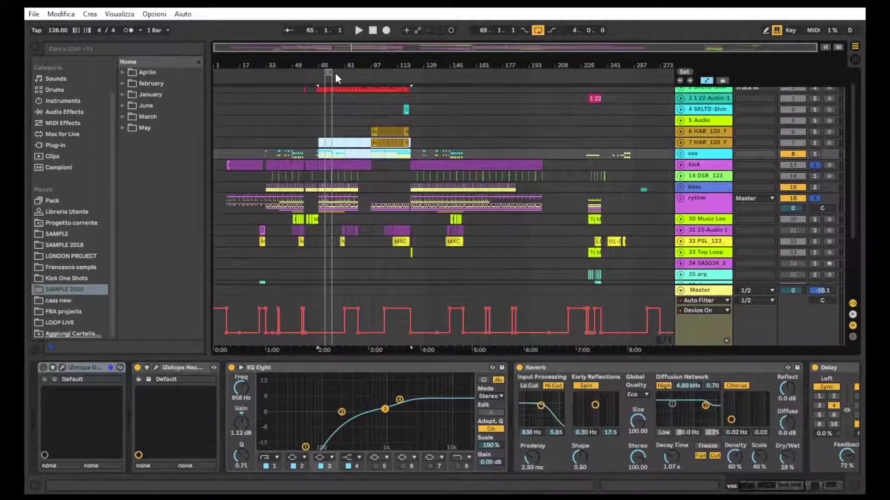
scroll(518, 183, "down", 1)
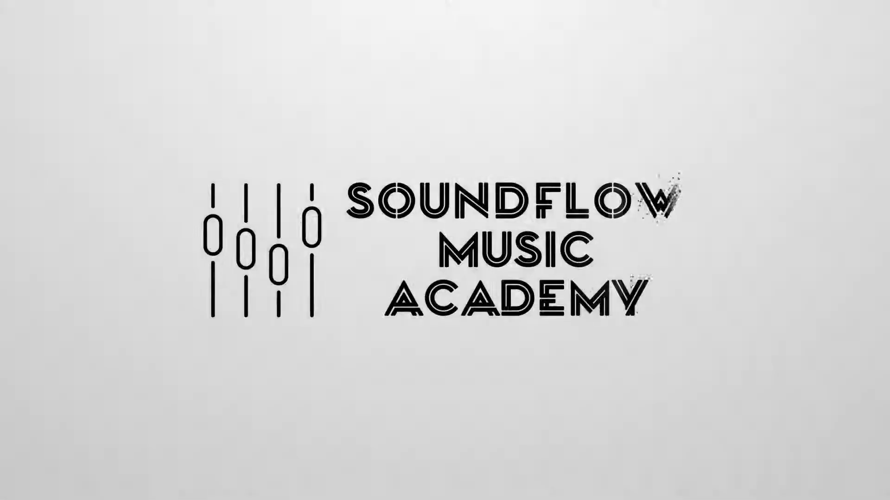